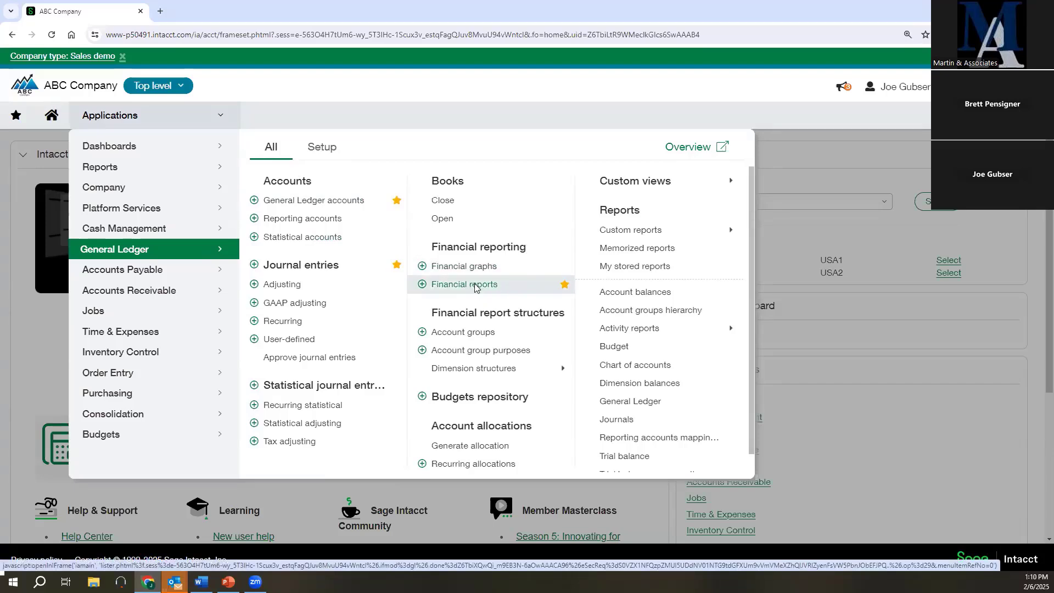
Open the General Ledger financial reports list and browse the available reports
left_click(475, 286)
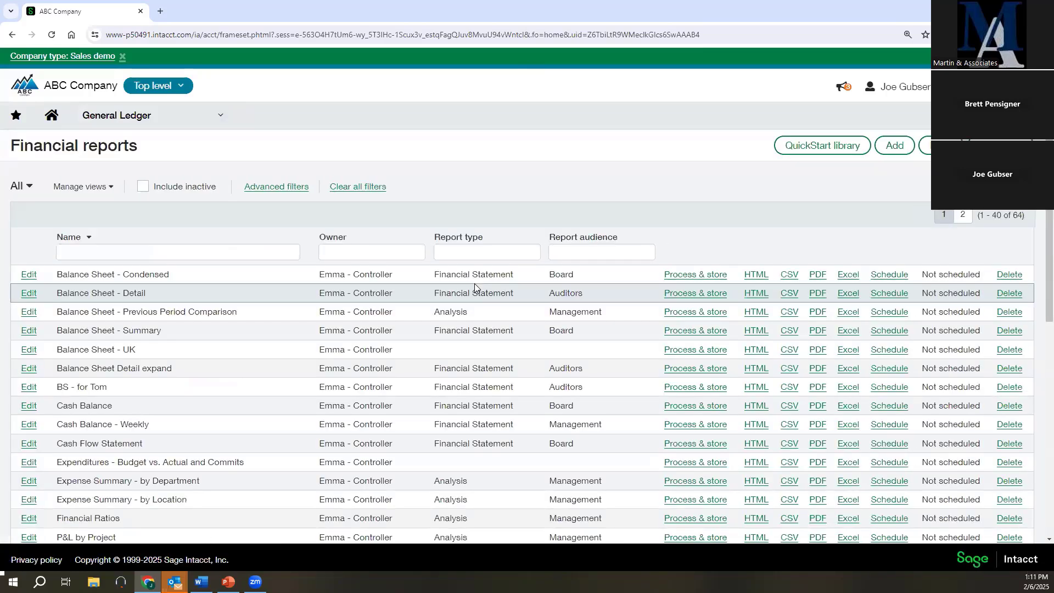
scroll(625, 317, "down", 9)
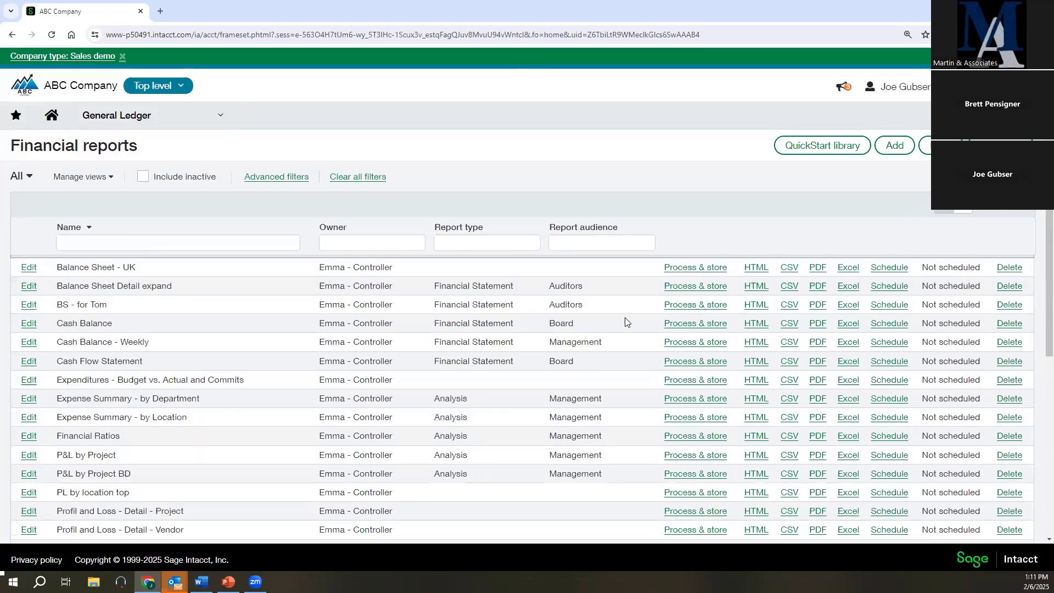
scroll(618, 330, "up", 9)
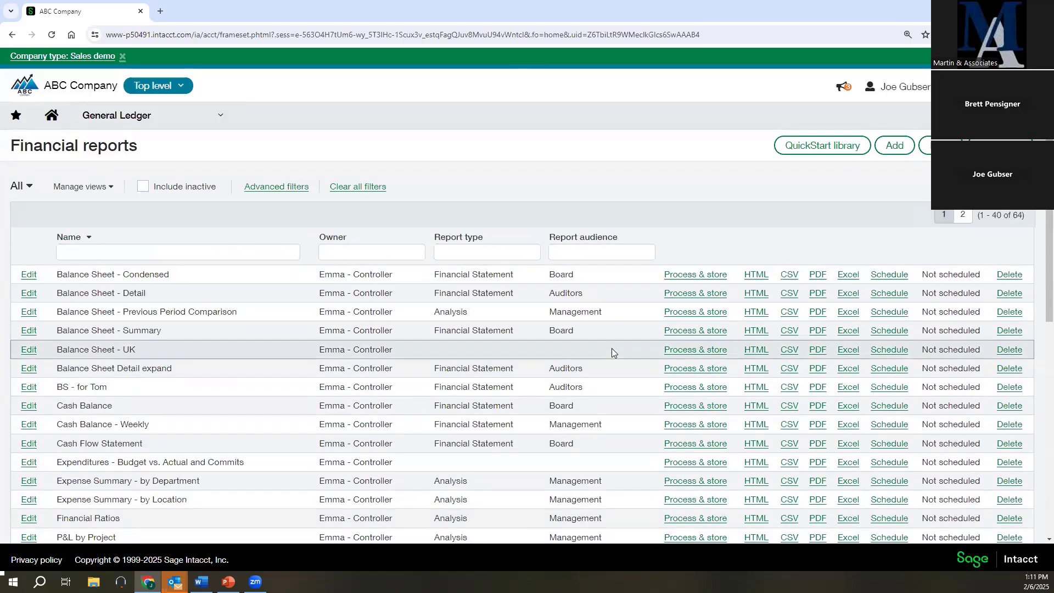
scroll(612, 349, "down", 2)
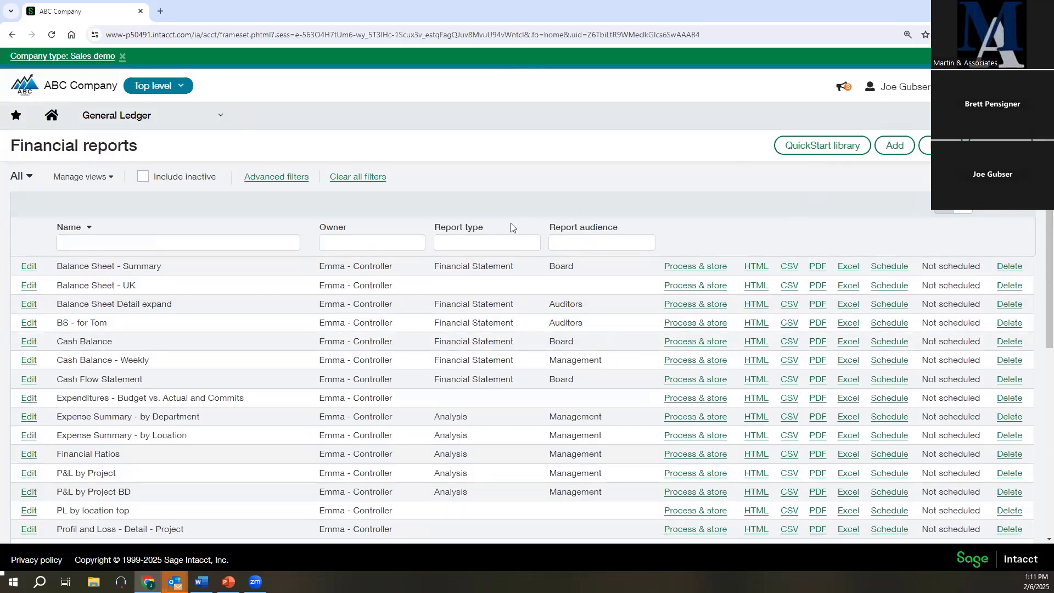
left_click(453, 247)
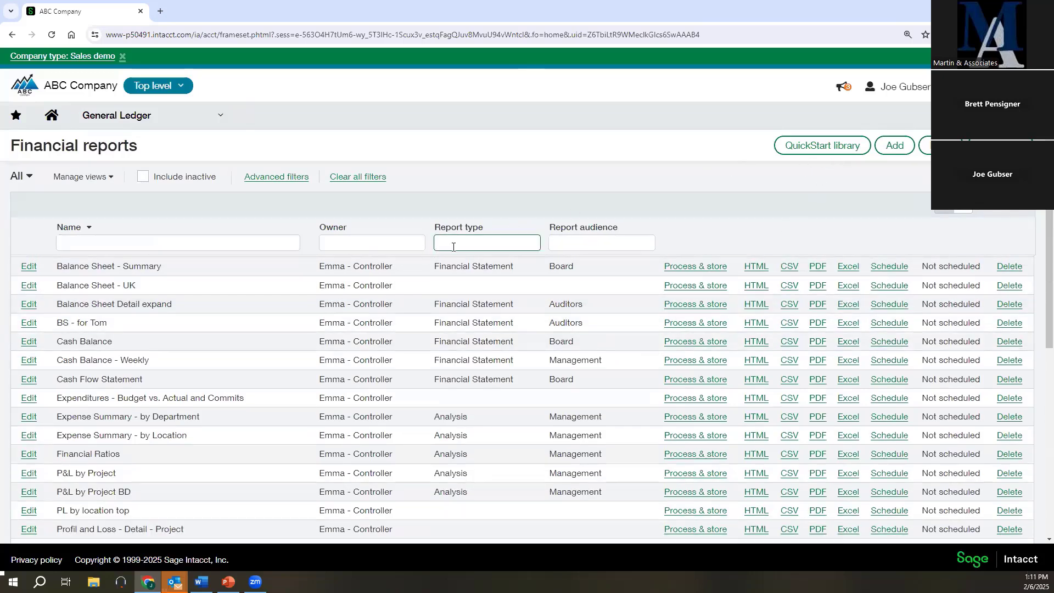
Start a new blank financial report and leave it without saving
left_click(890, 147)
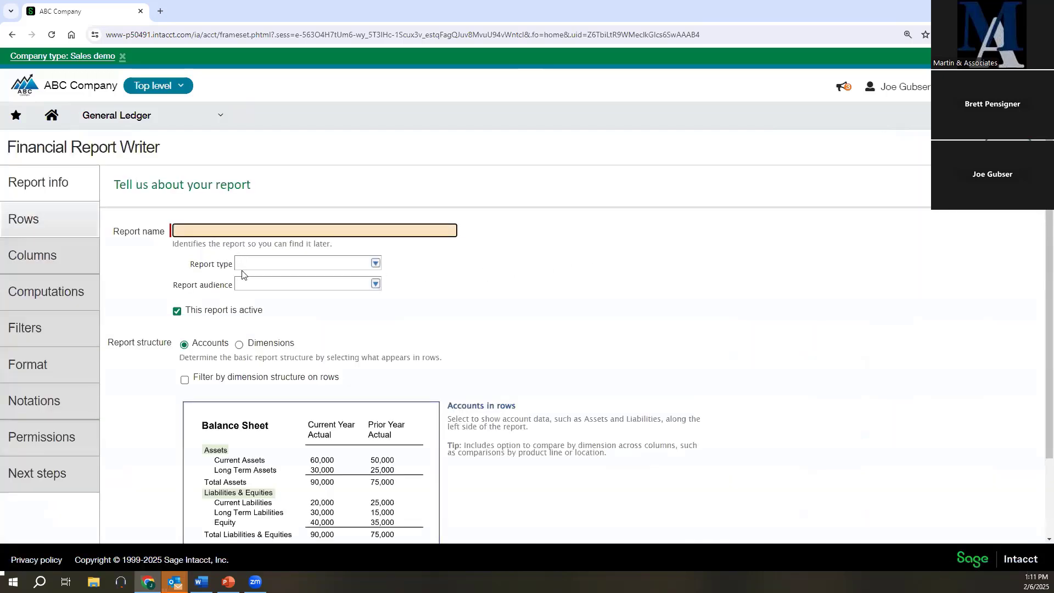
left_click(1009, 147)
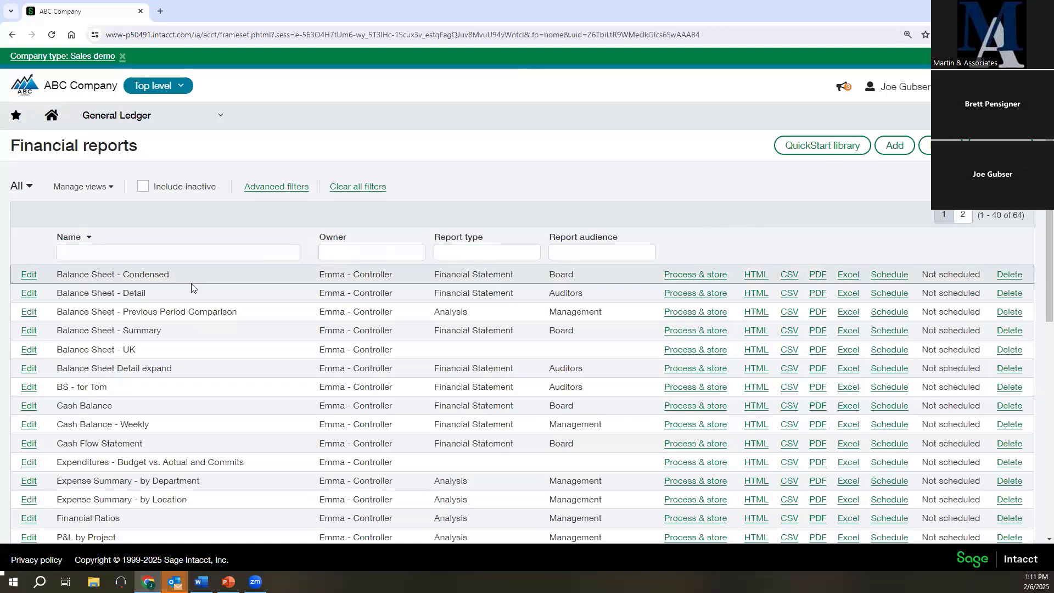
Open the Balance Sheet - Detail report for editing and check the available report types and audiences
left_click(29, 293)
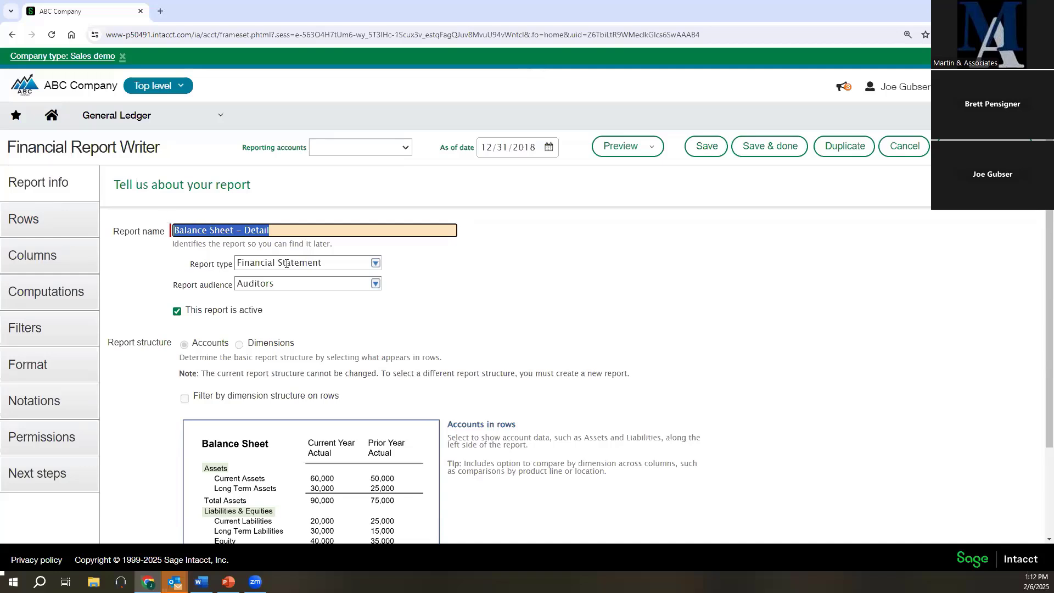
left_click(374, 263)
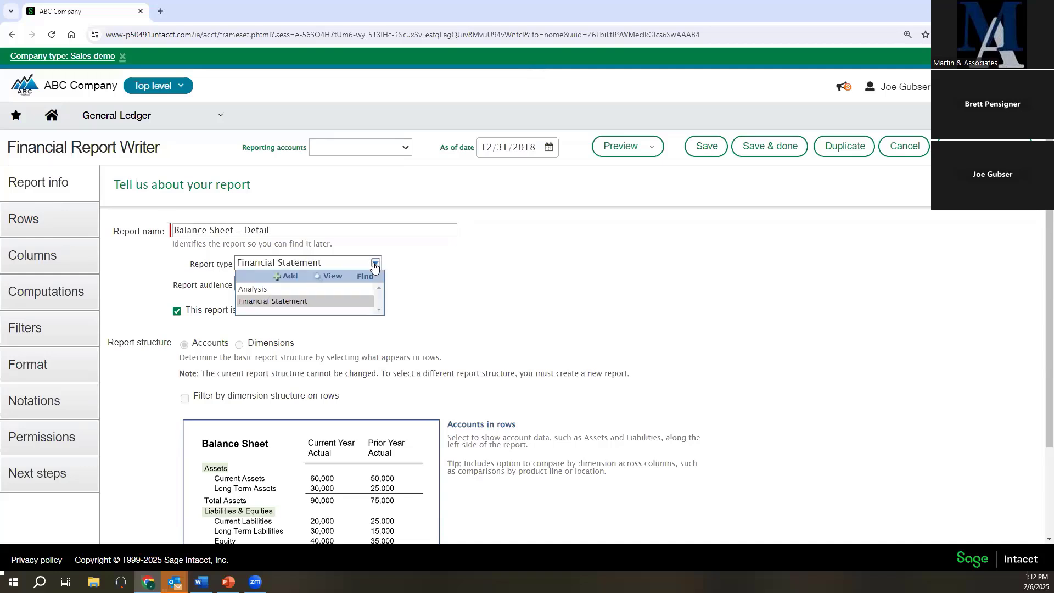
left_click(375, 264)
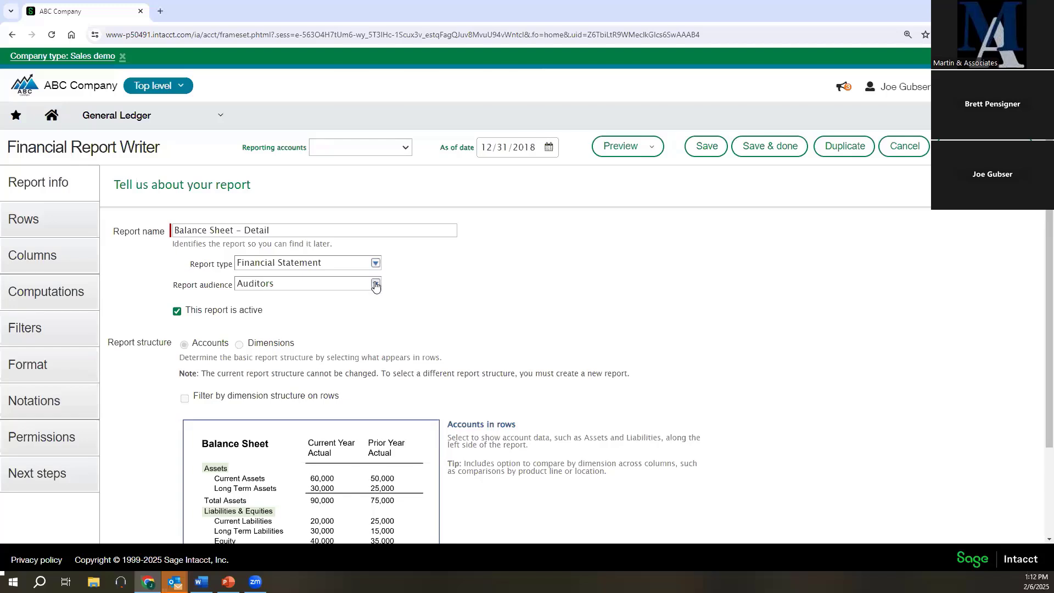
left_click(375, 284)
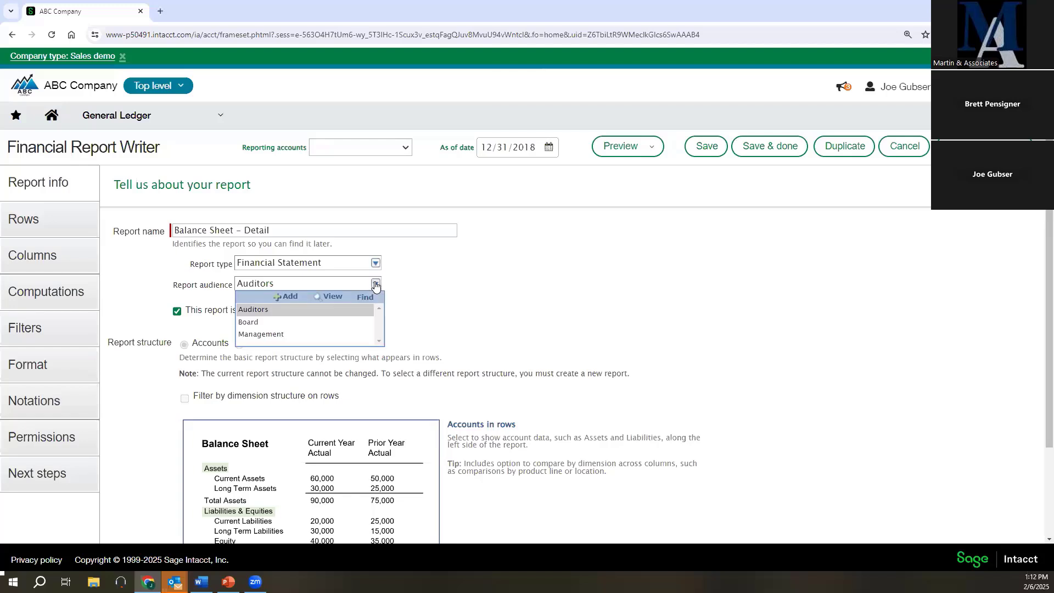
left_click(375, 284)
left_click(376, 284)
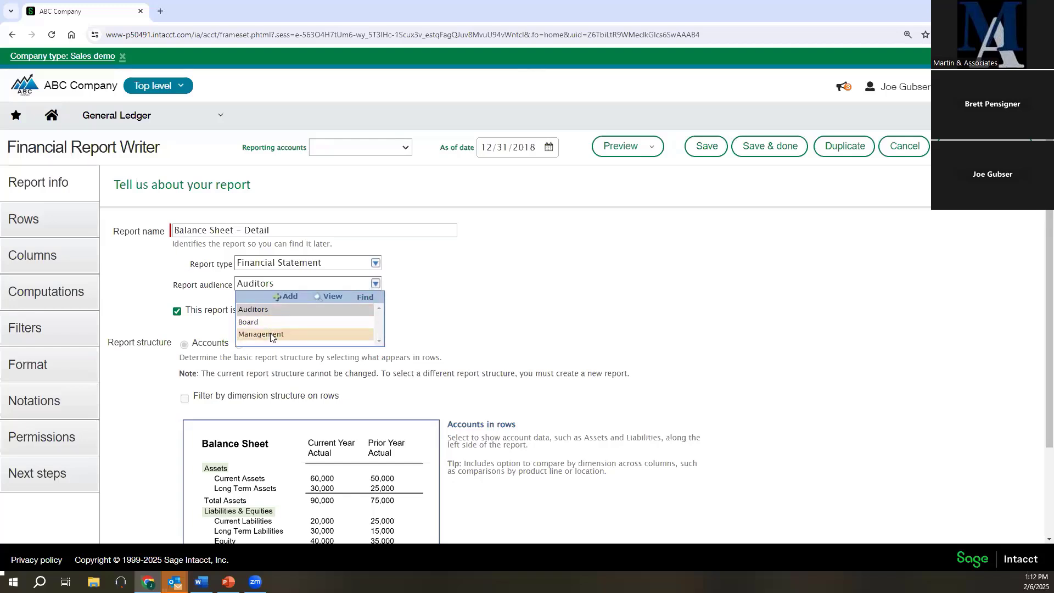
left_click(375, 263)
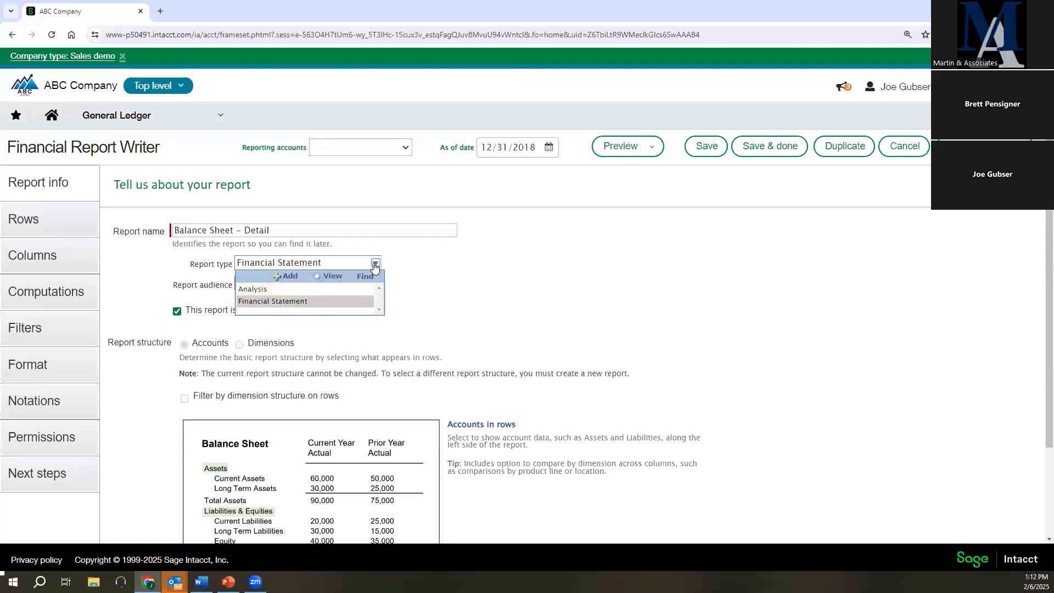
left_click(375, 266)
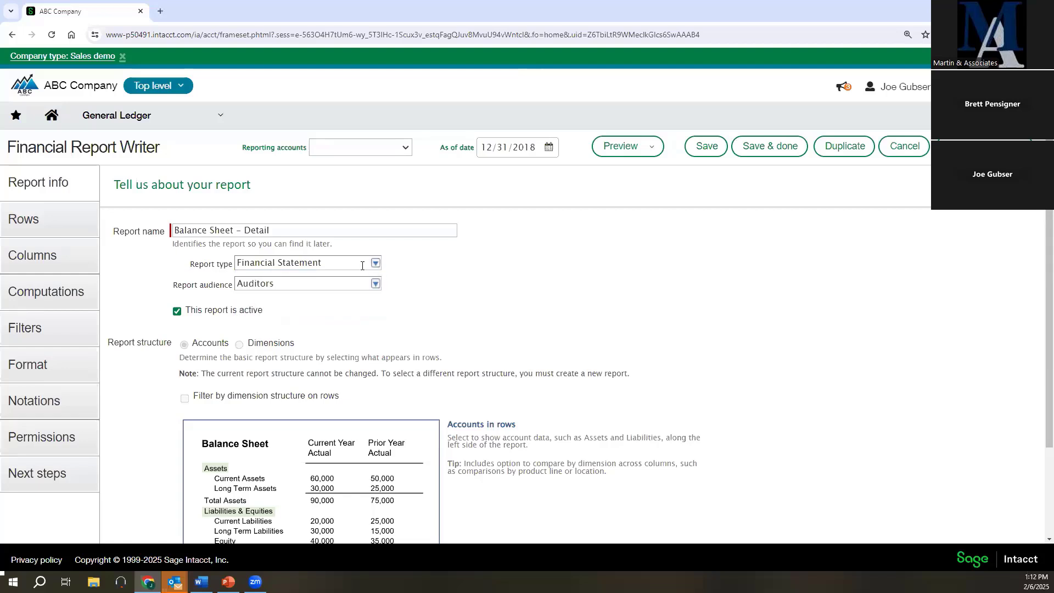
Duplicate the browser tab and open the General Ledger financial reports list in the copy
right_click(89, 14)
left_click(116, 128)
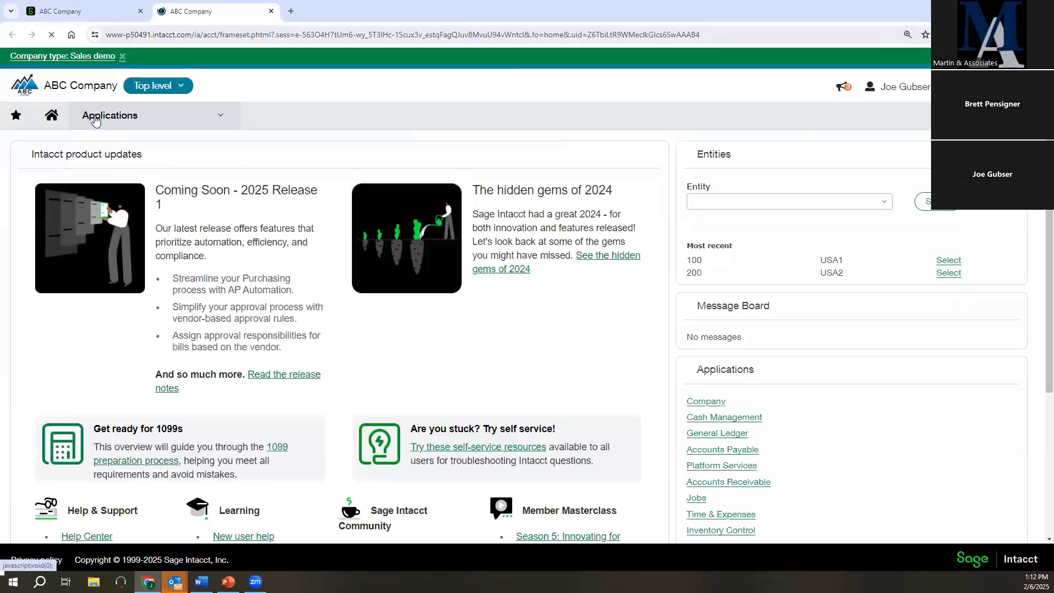
left_click(95, 118)
mouse_move(154, 252)
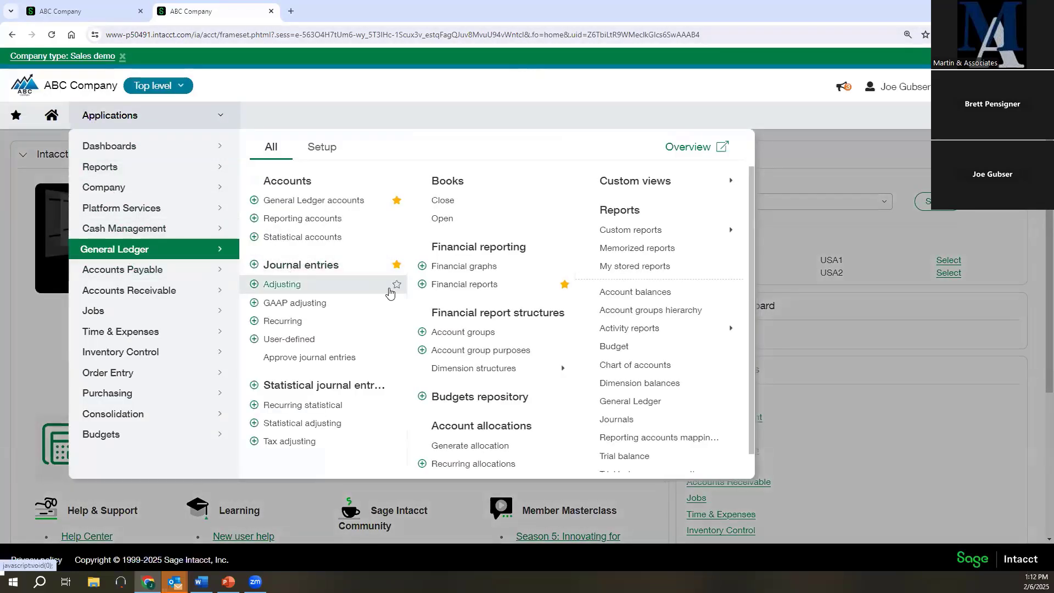
left_click(458, 285)
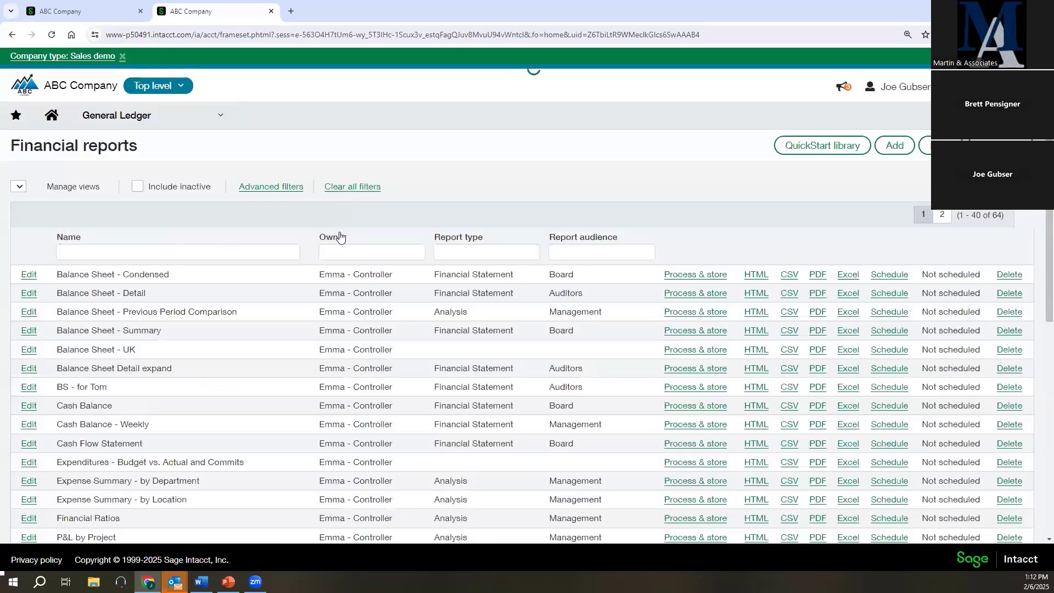
Filter the financial reports list by the report type "Financial"
left_click(366, 251)
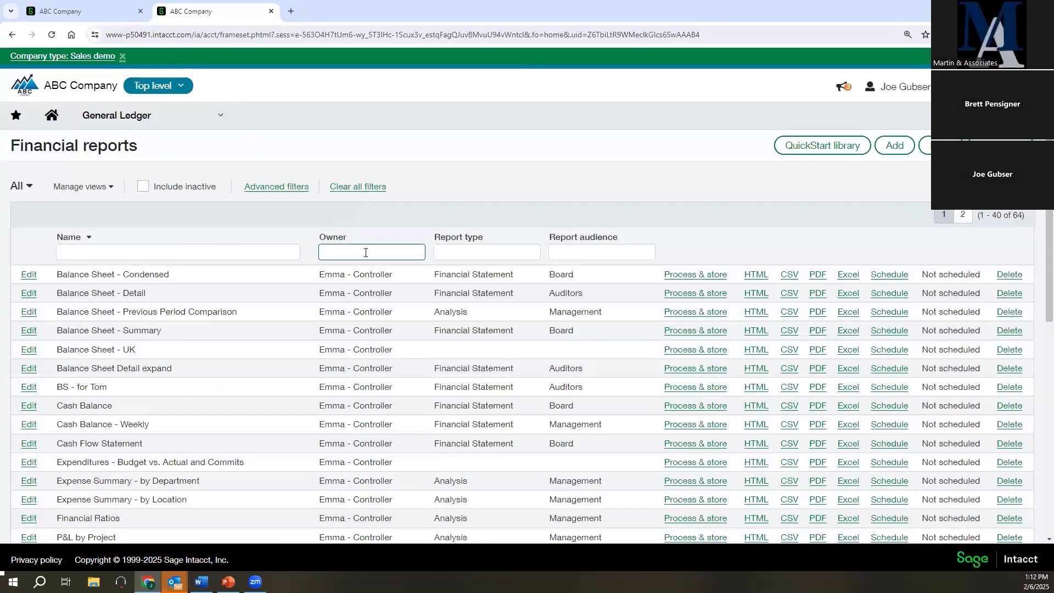
left_click(447, 256)
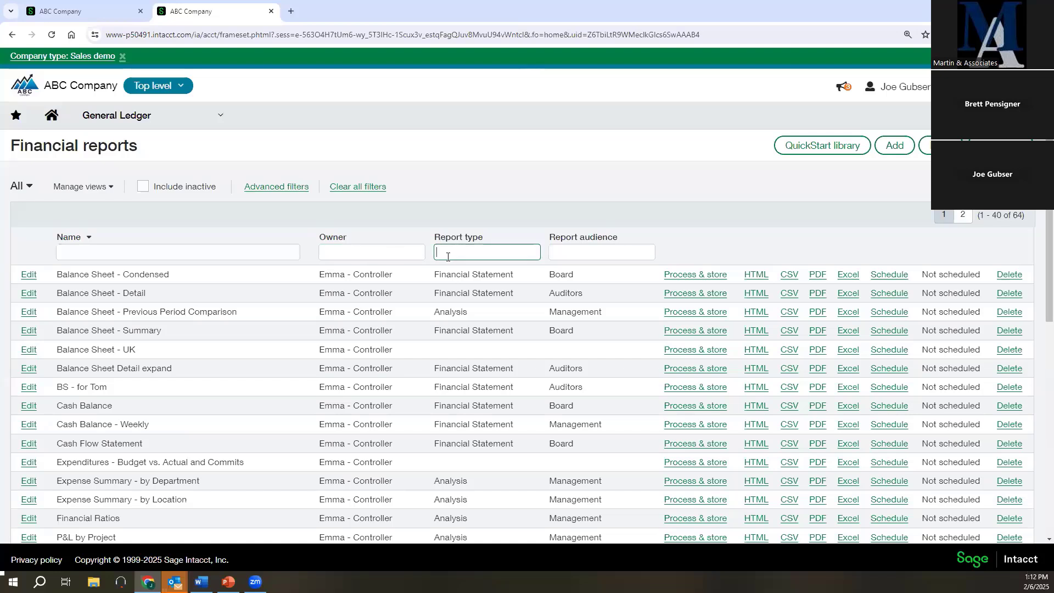
left_click(566, 252)
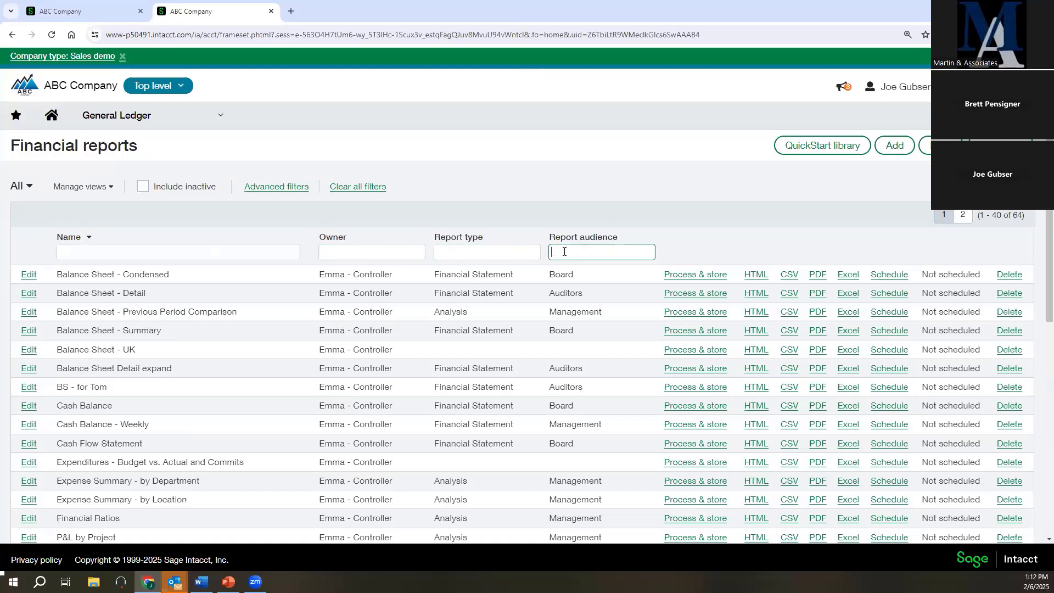
left_click(480, 250)
type("Financia")
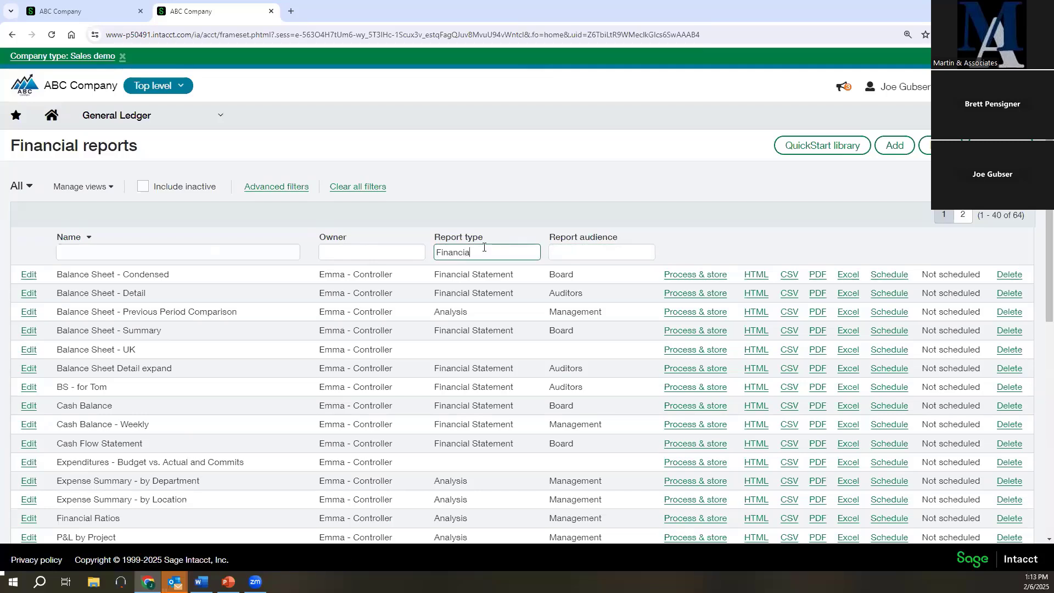
type("l")
key("Return")
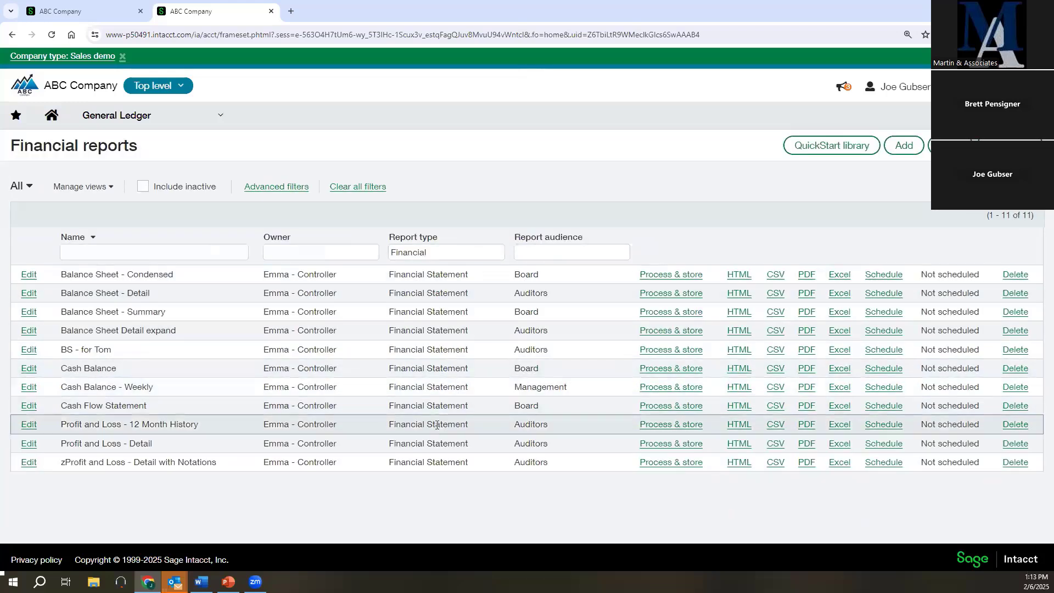
Clear the report type filter from the financial reports list
left_click(411, 252)
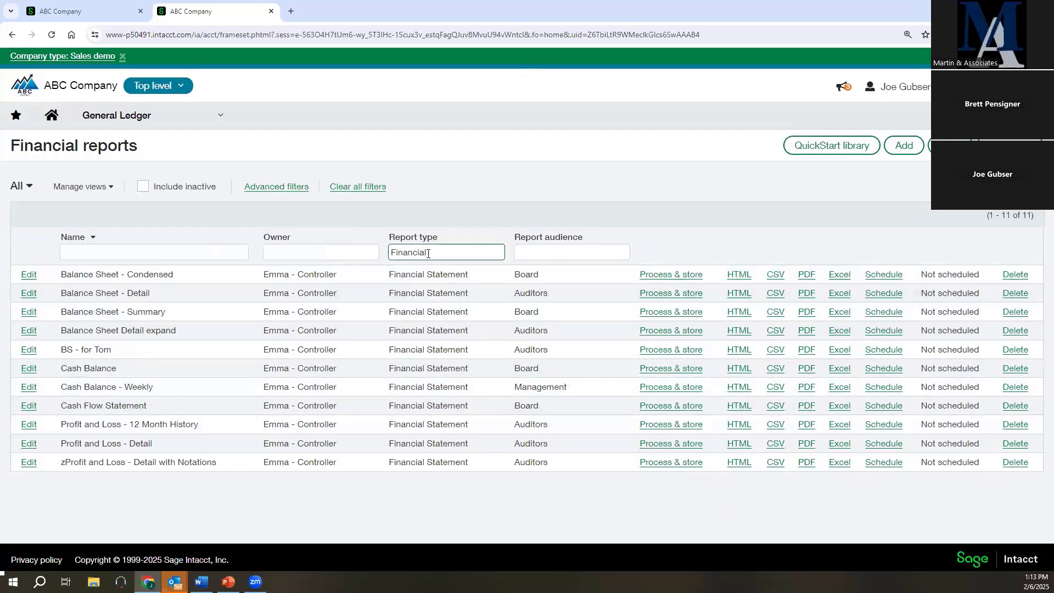
double_click(412, 252)
key("BackSpace")
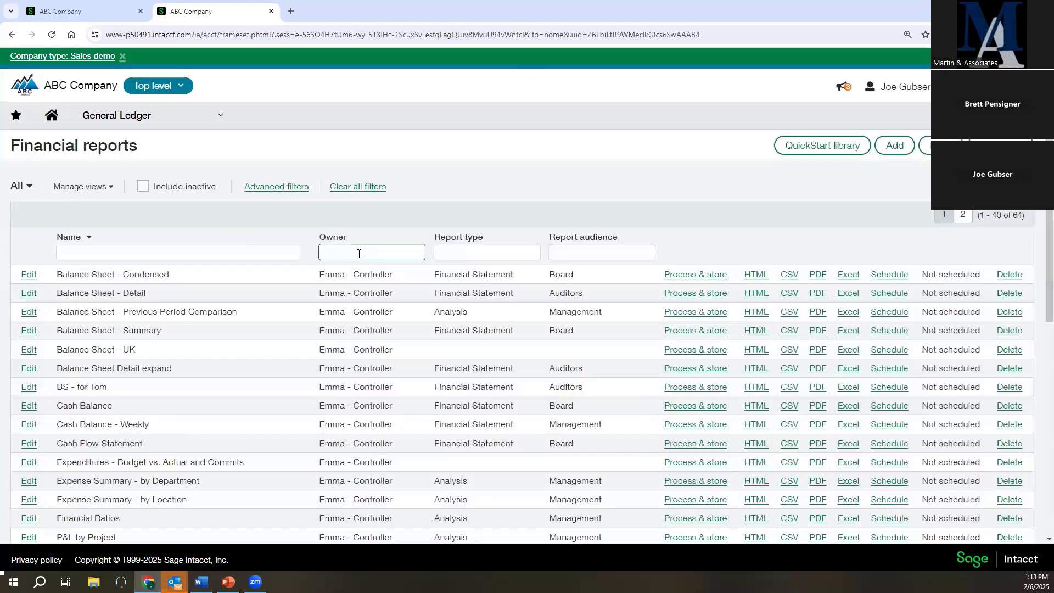
Return to the Balance Sheet - Detail report and examine its report structure options, Accounts and Dimensions
left_click(111, 16)
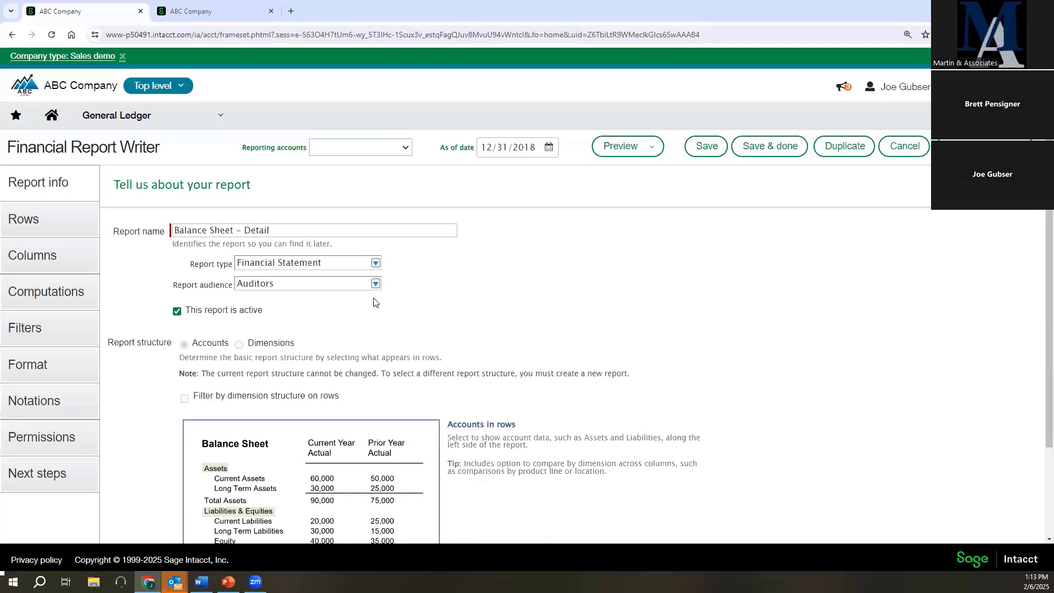
scroll(432, 355, "down", 1)
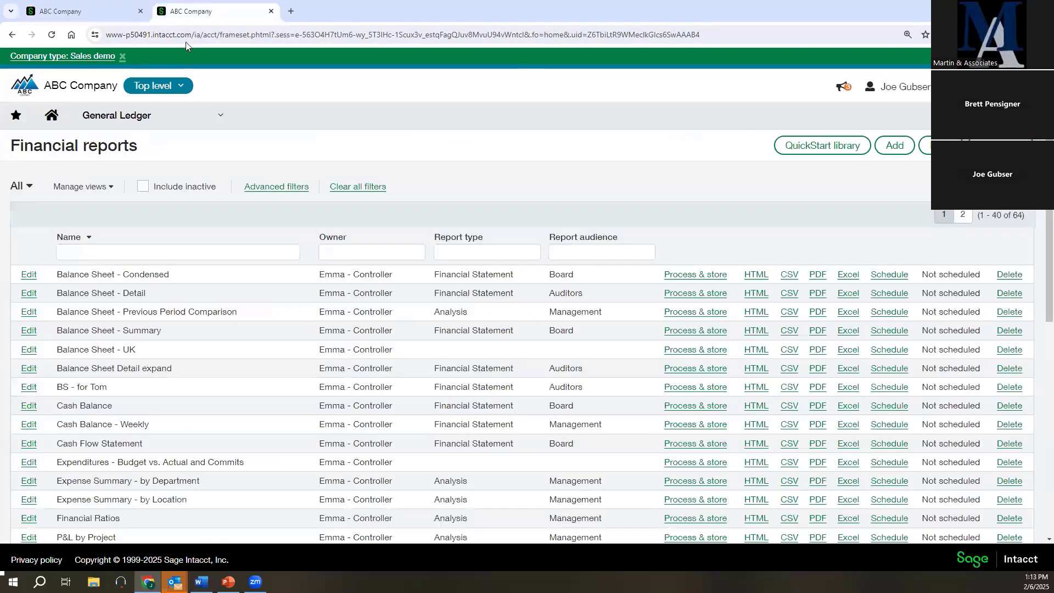
left_click(203, 11)
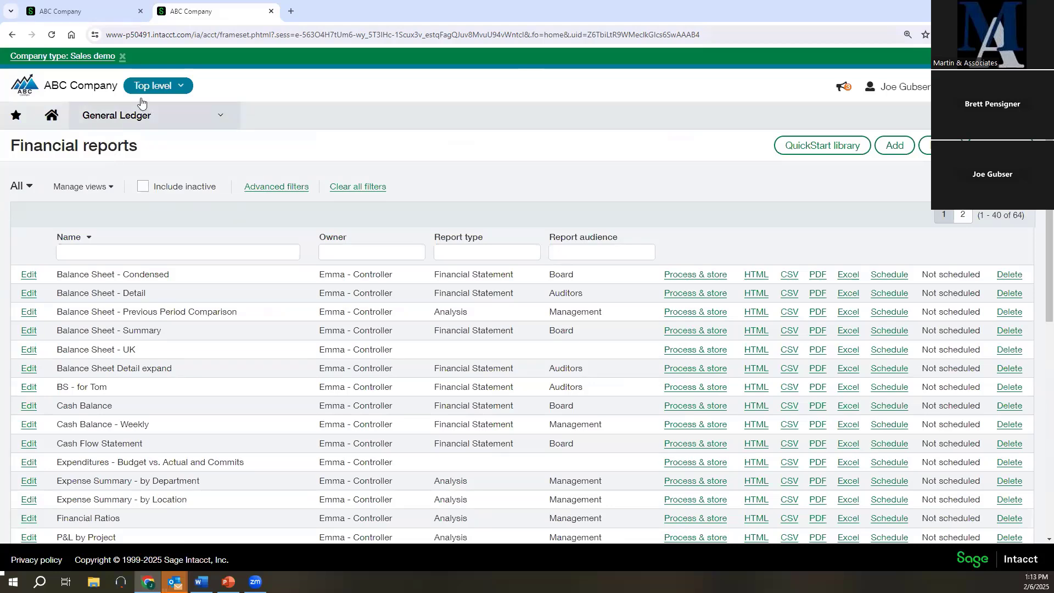
left_click(82, 11)
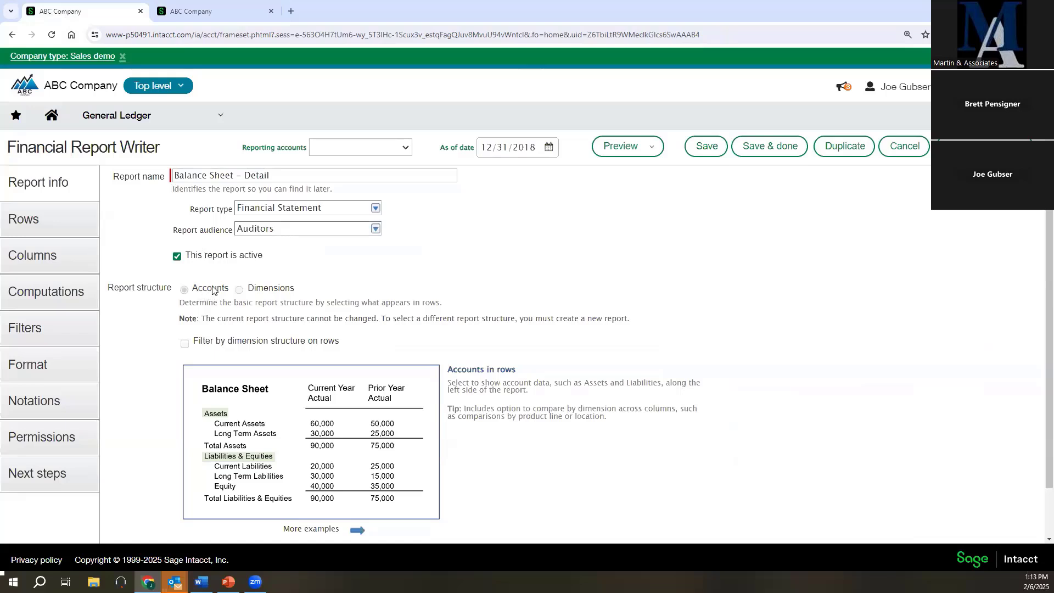
scroll(229, 297, "down", 1)
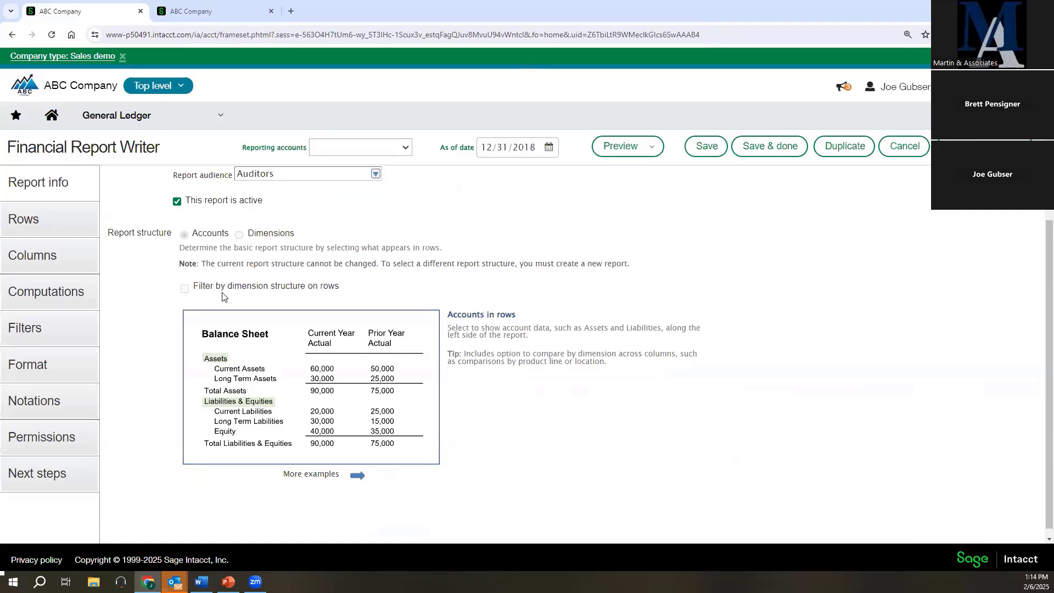
left_click(245, 238)
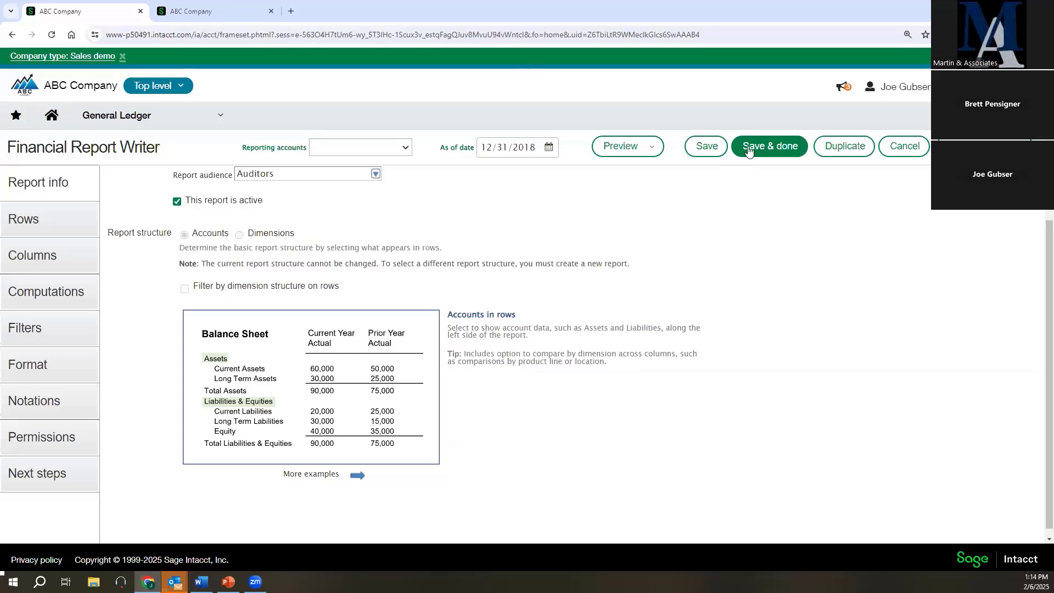
Start duplicating the Balance Sheet - Detail report and cancel without naming a copy
left_click(843, 157)
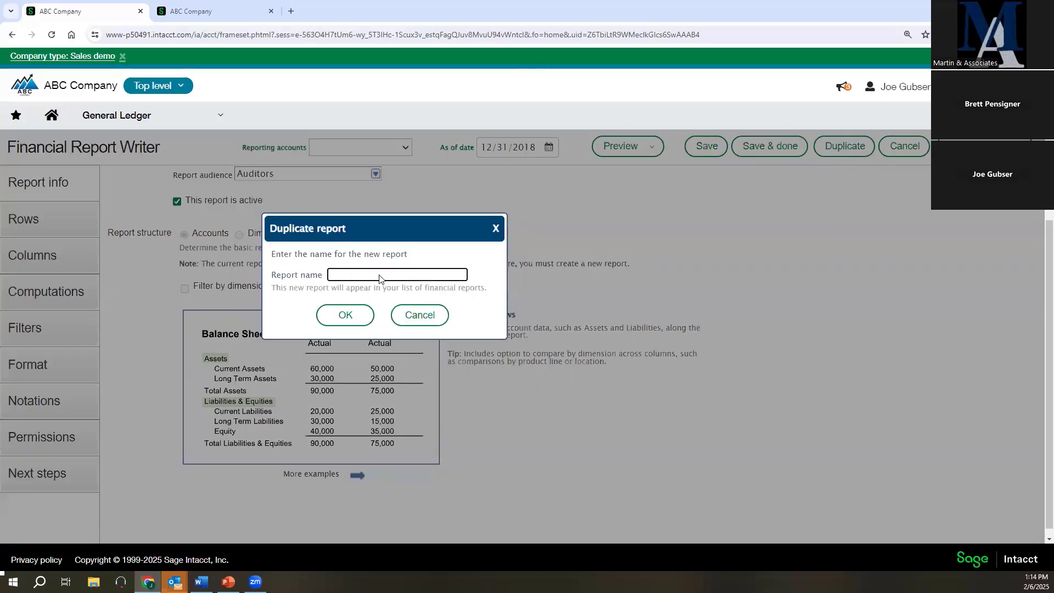
left_click(414, 315)
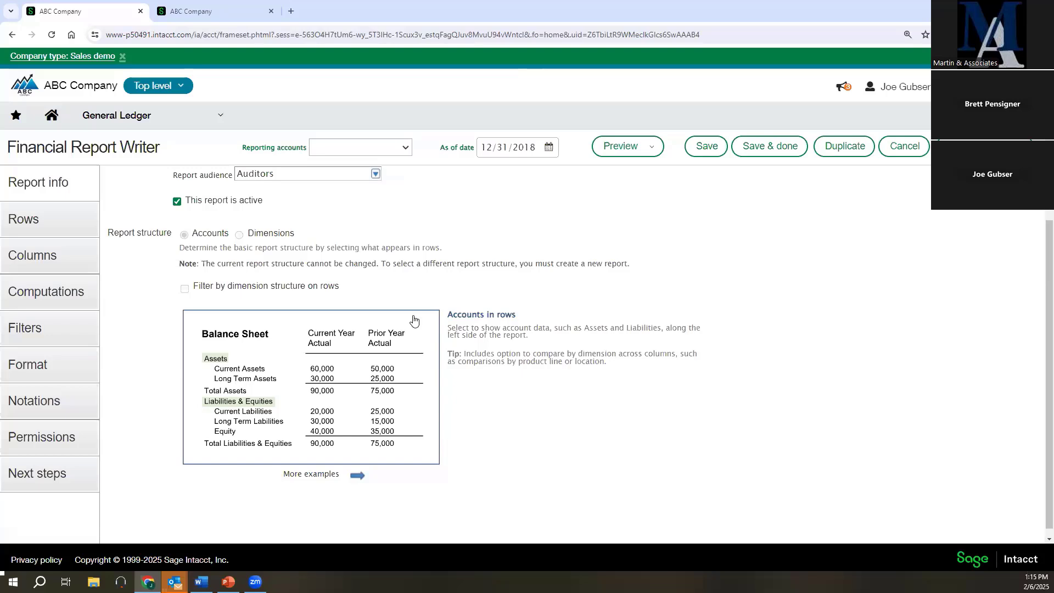
Review the report info of Balance Sheet - Detail and open its row definitions
scroll(365, 278, "up", 2)
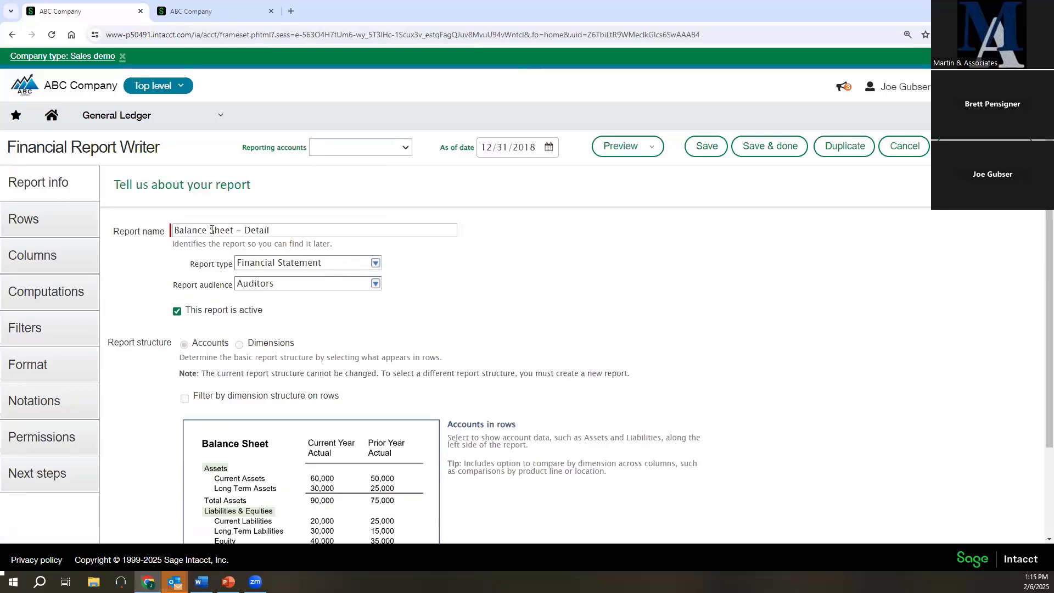
scroll(346, 287, "down", 2)
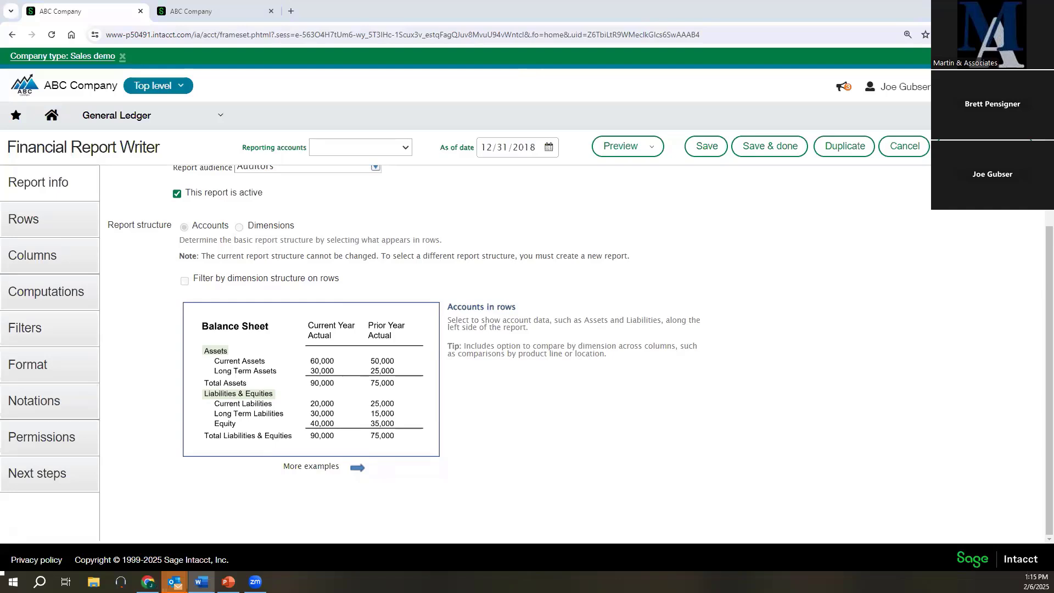
left_click(36, 229)
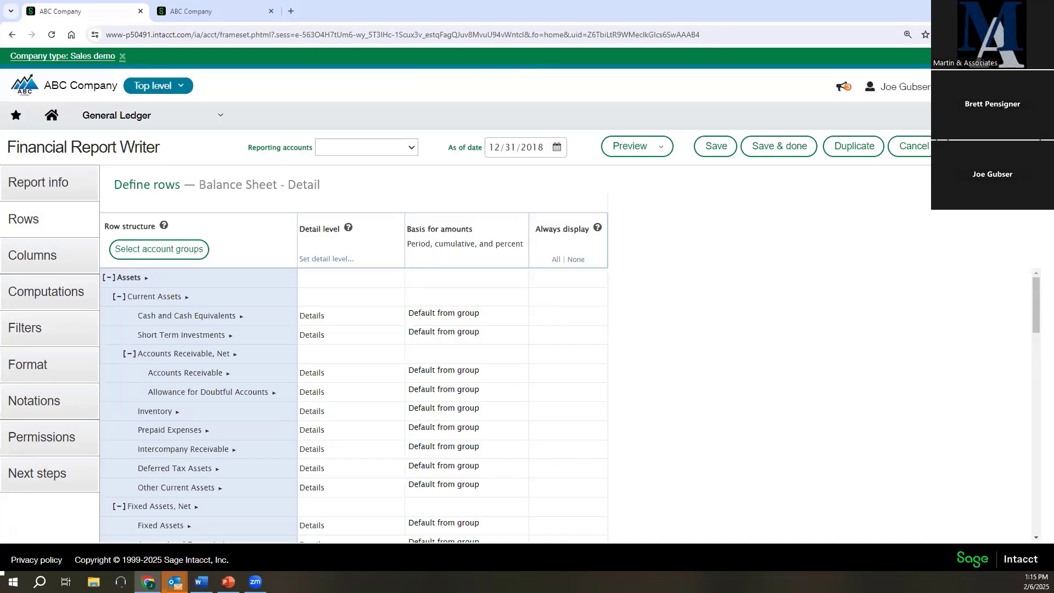
Revisit the report info of Balance Sheet - Detail and look through the account groups in its row structure
left_click(77, 185)
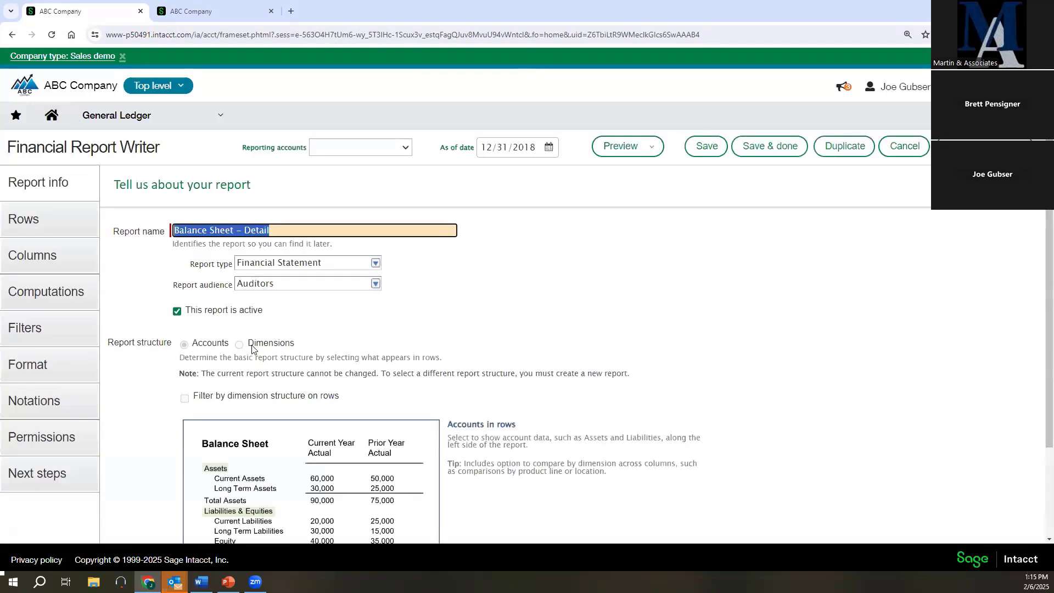
left_click(63, 224)
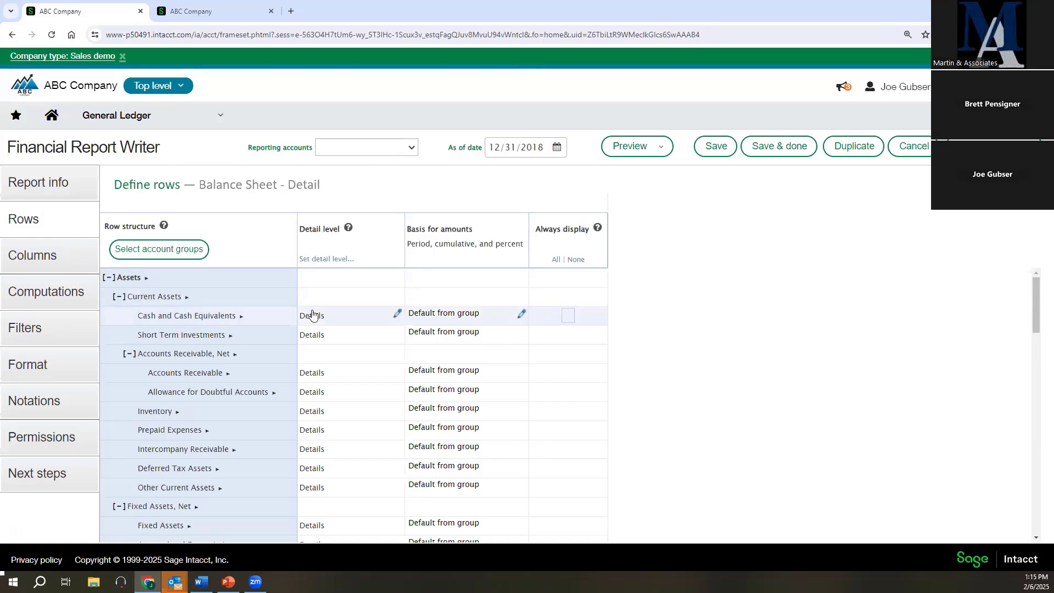
scroll(236, 341, "down", 2)
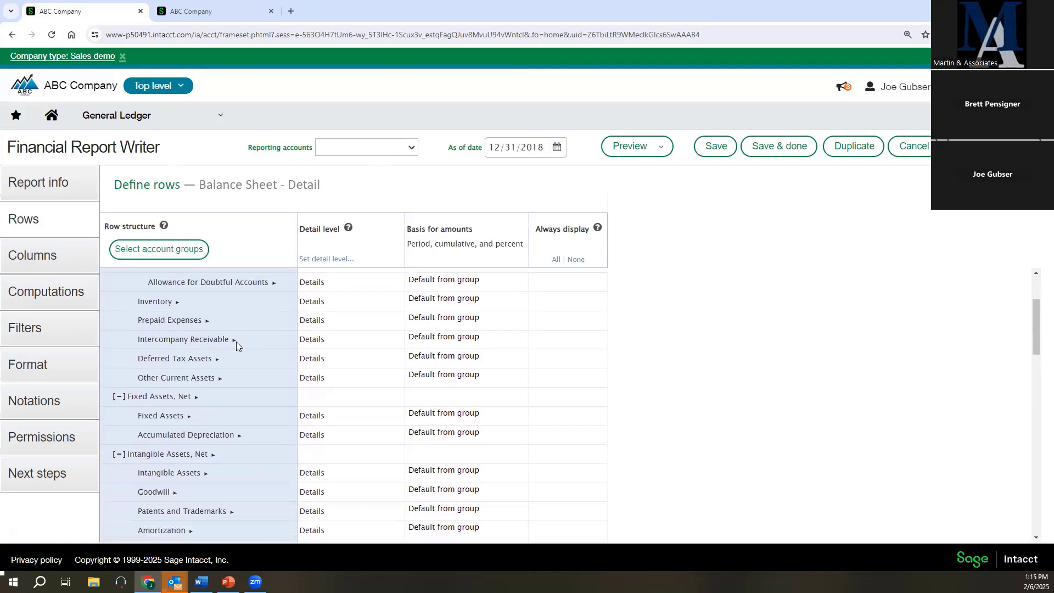
scroll(236, 342, "up", 2)
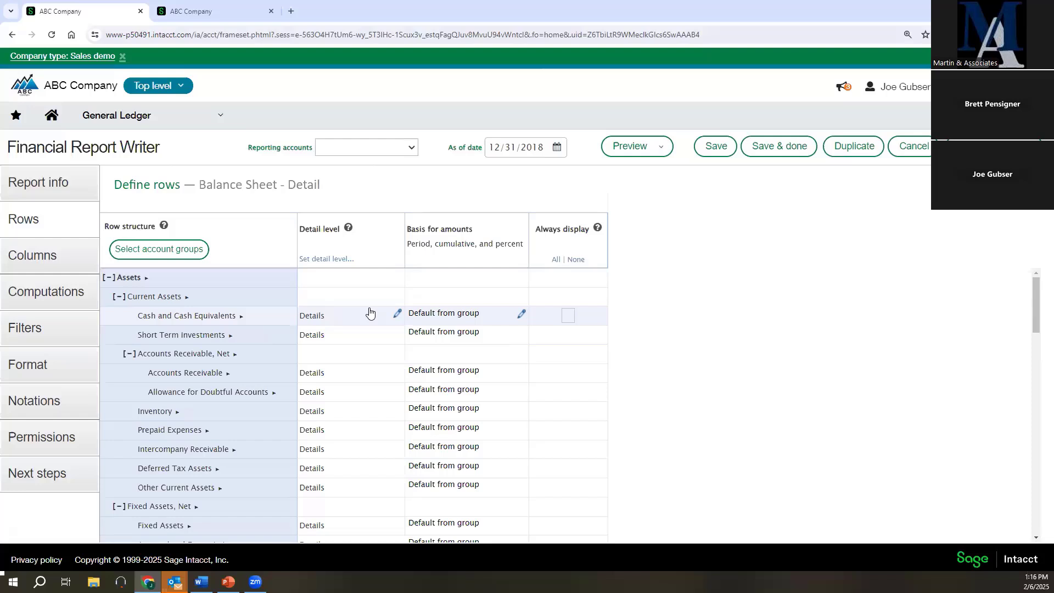
Examine the detail level options for Cash and Cash Equivalents and close the dialog without changing anything
left_click(396, 313)
left_click(432, 316)
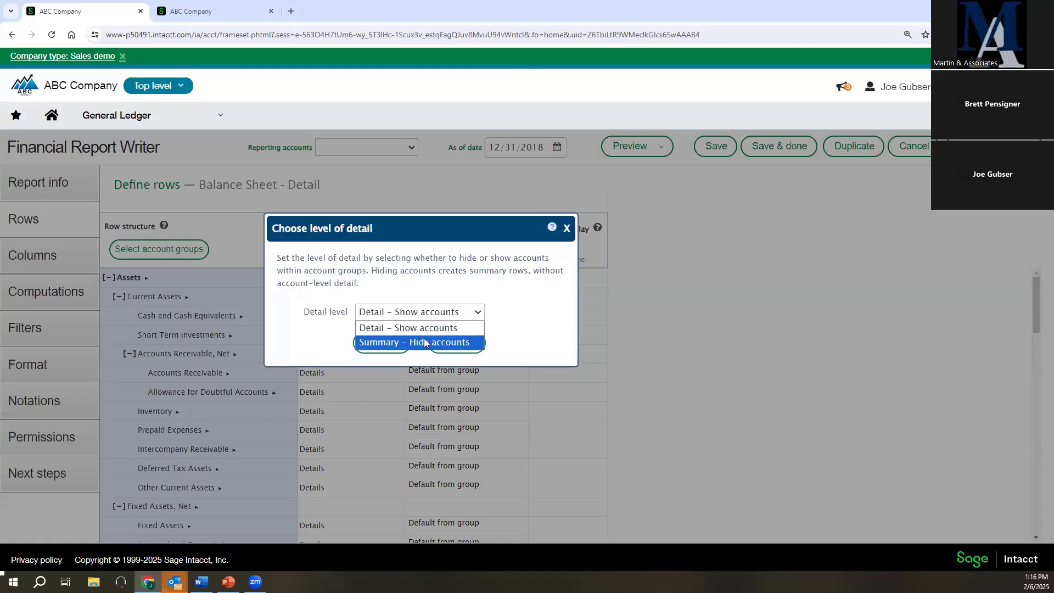
left_click(469, 317)
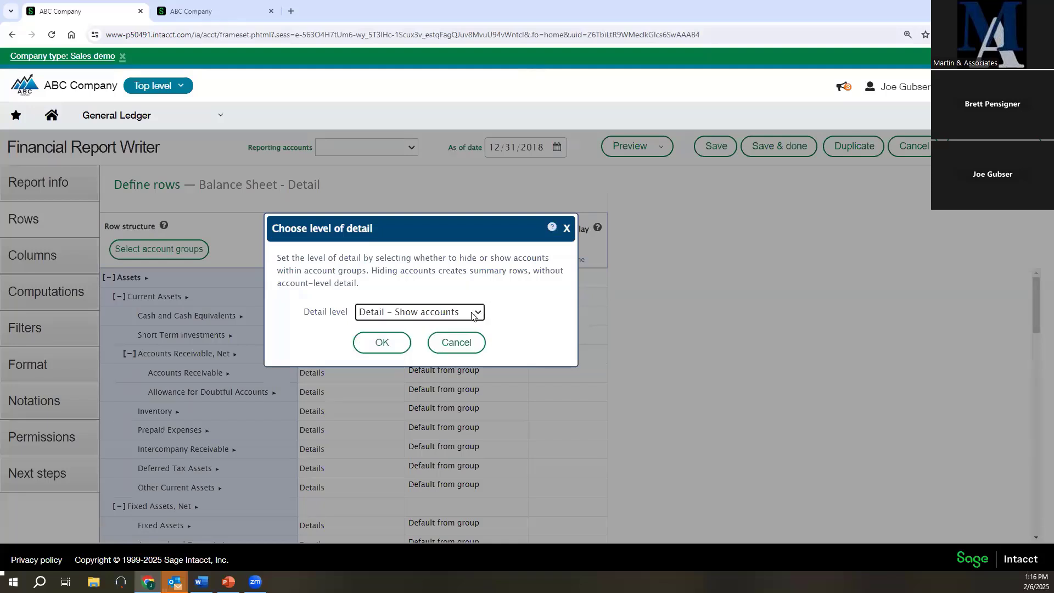
left_click(566, 229)
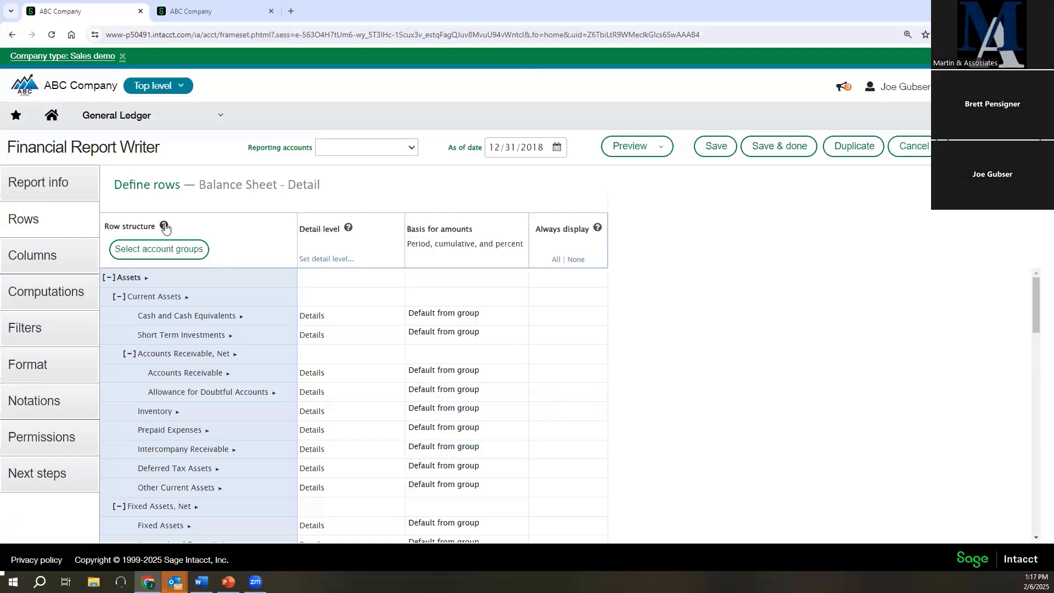
Read the Detail level help, including the tips on summary rows and Expand by dimension
left_click(348, 227)
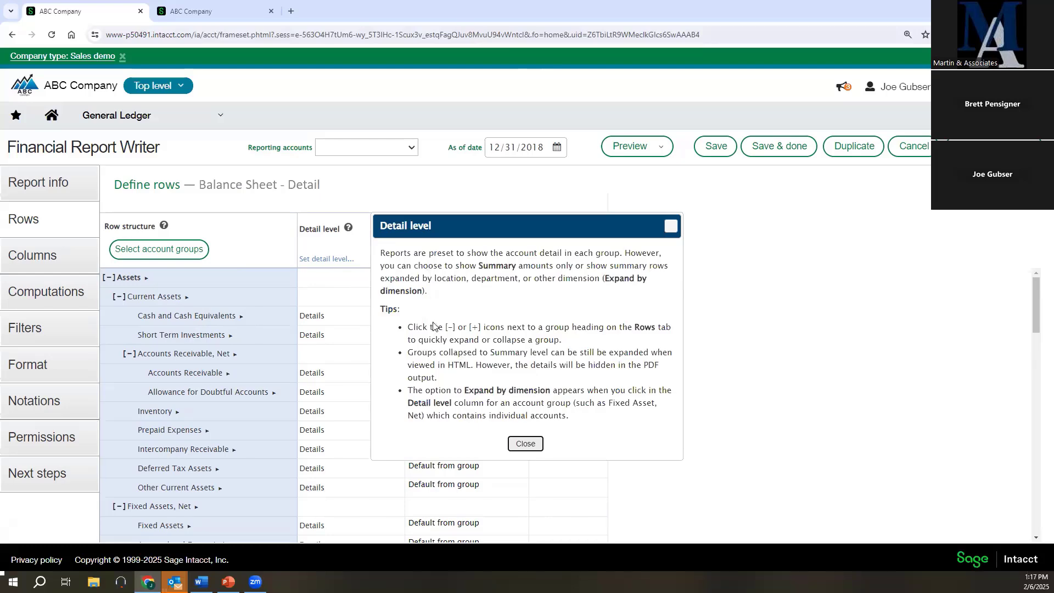
left_click(521, 444)
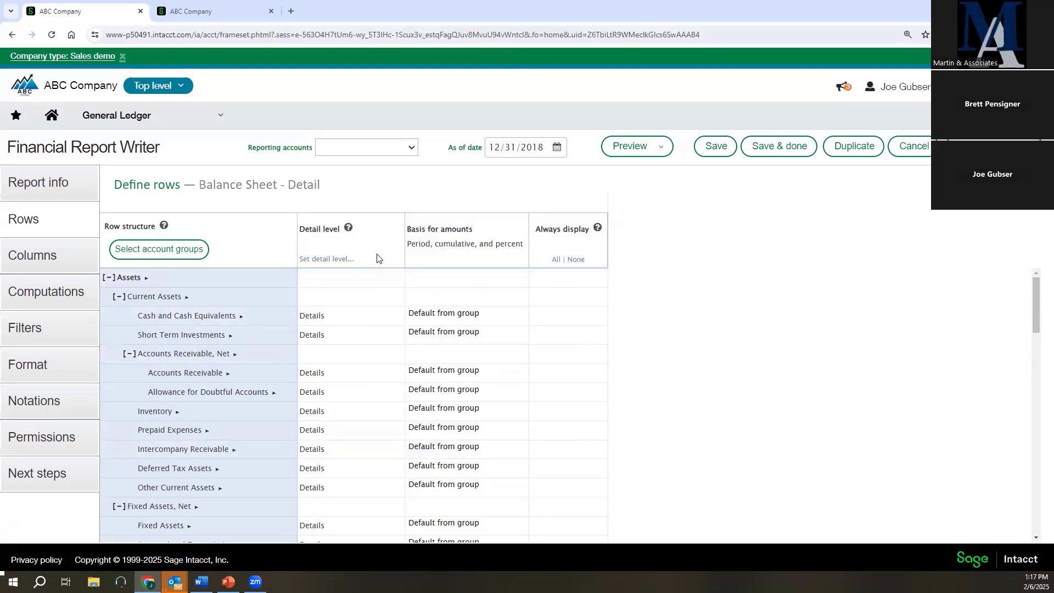
left_click(347, 228)
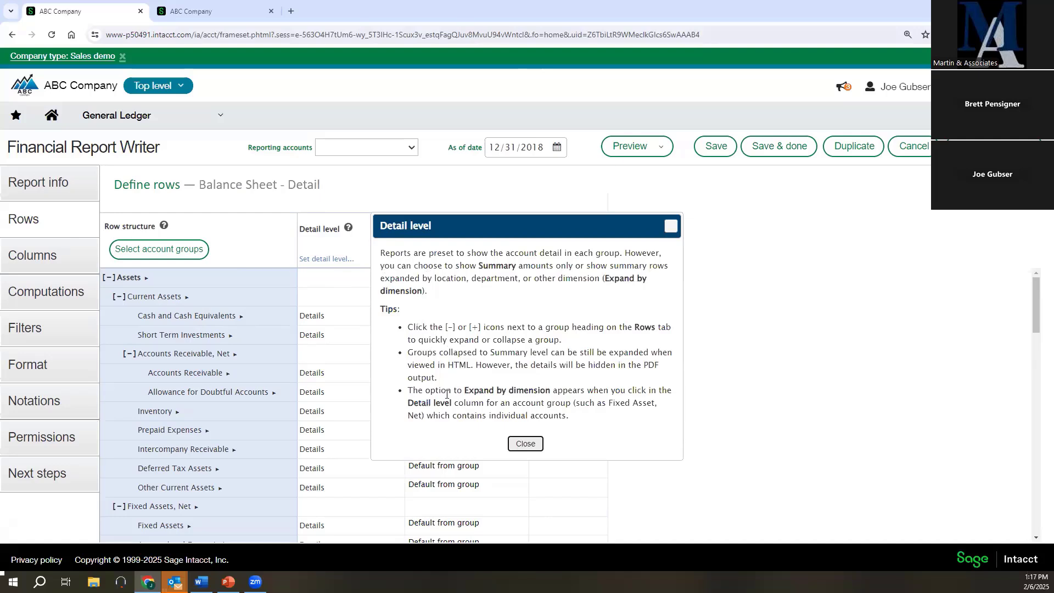
left_click(509, 442)
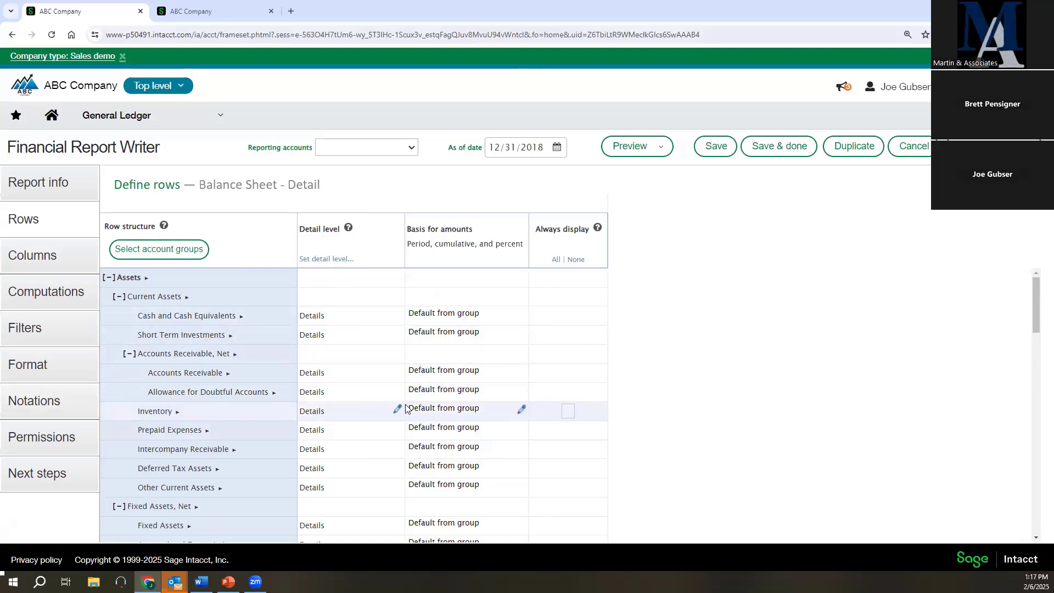
Preview Balance Sheet - Detail as a live HTML report, check its account-level rows and return to the row definitions
left_click(664, 151)
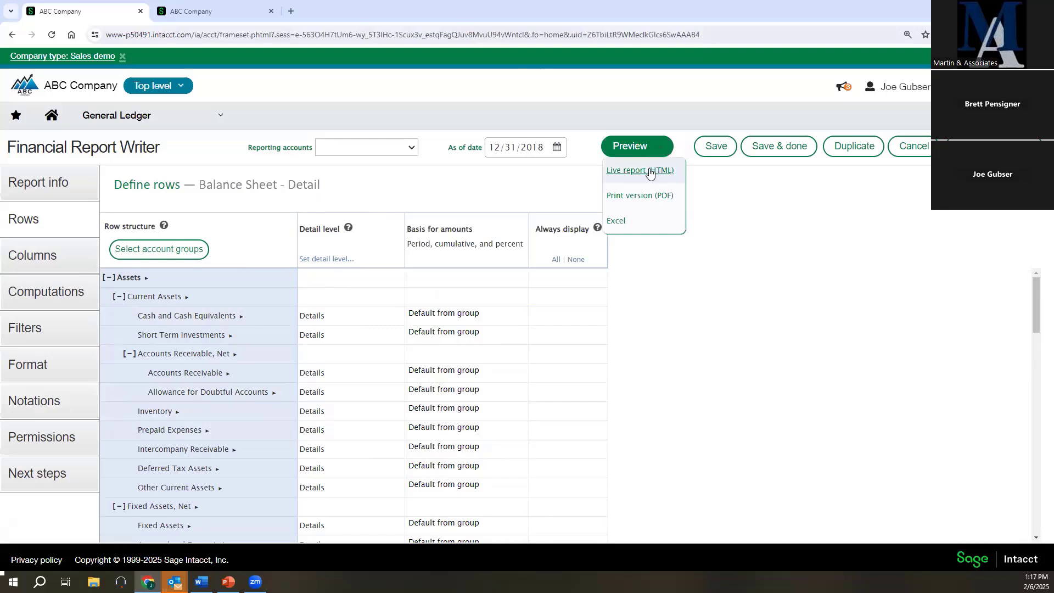
left_click(650, 172)
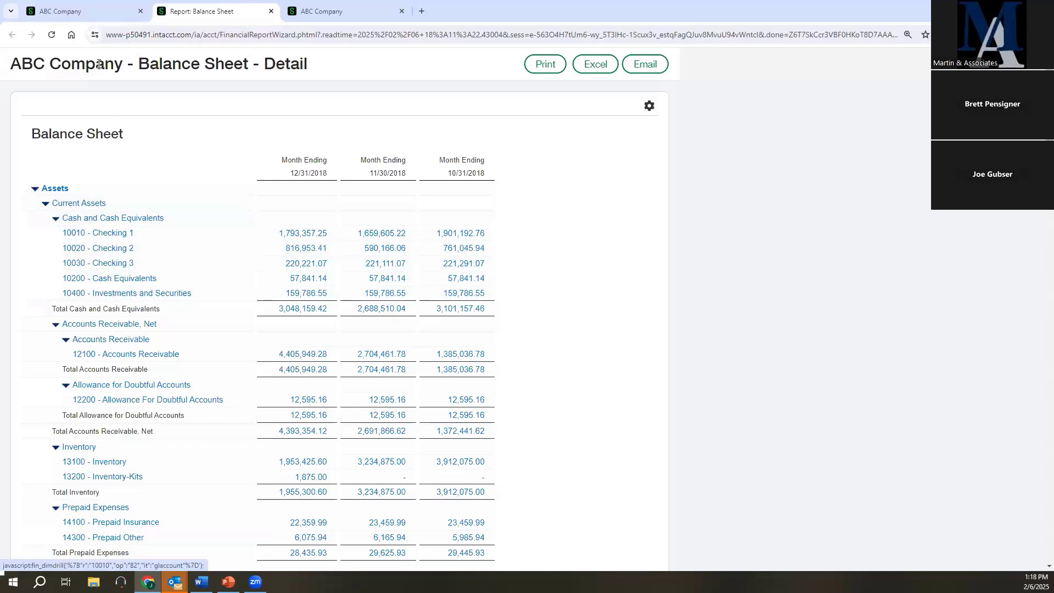
left_click(98, 14)
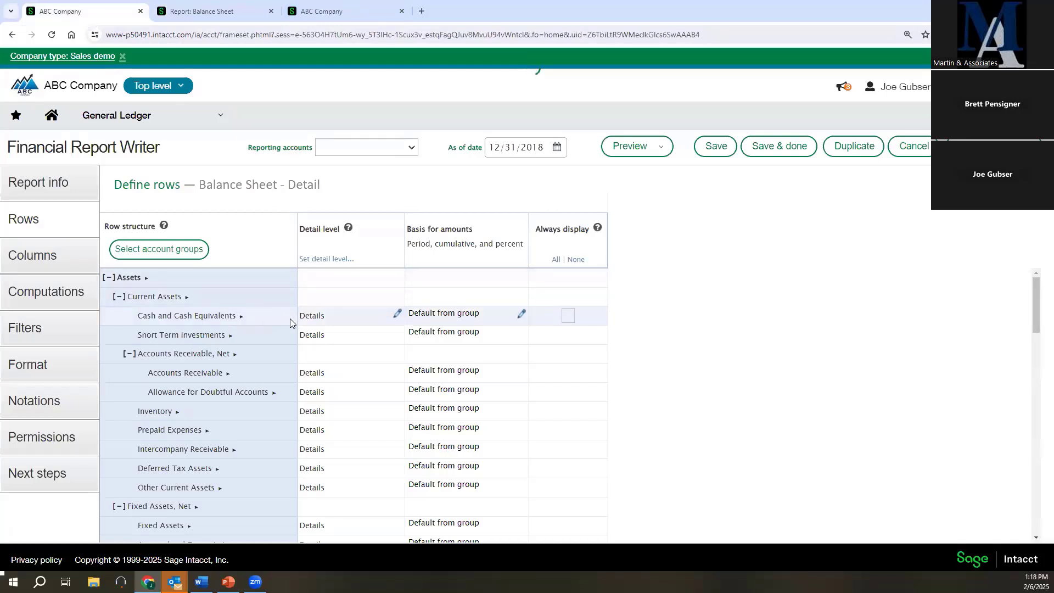
Set the detail level of Cash and Cash Equivalents to Summary - Hide accounts
left_click(397, 315)
left_click(404, 319)
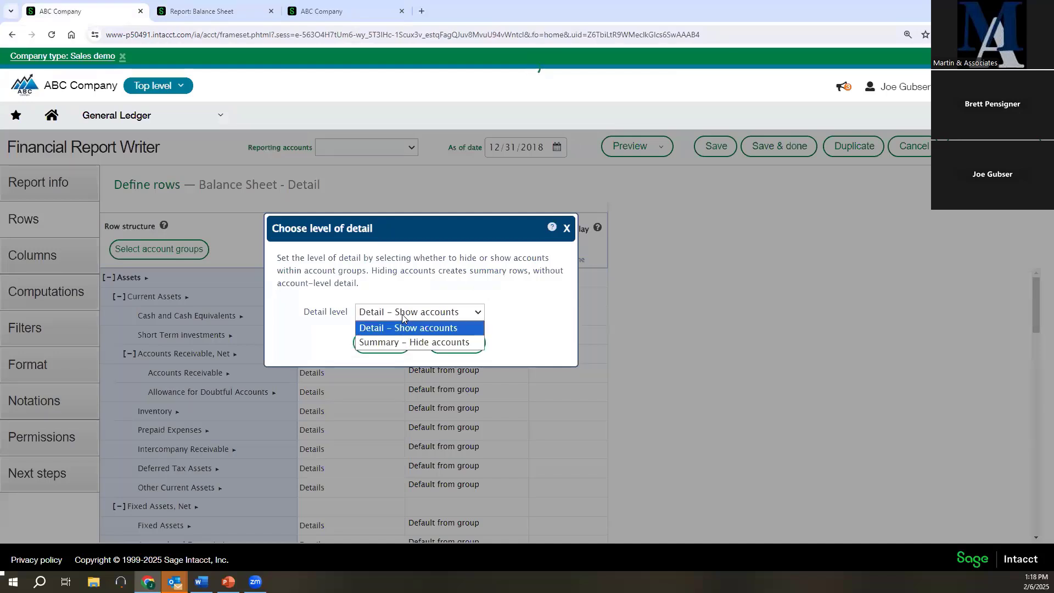
left_click(418, 315)
left_click(420, 317)
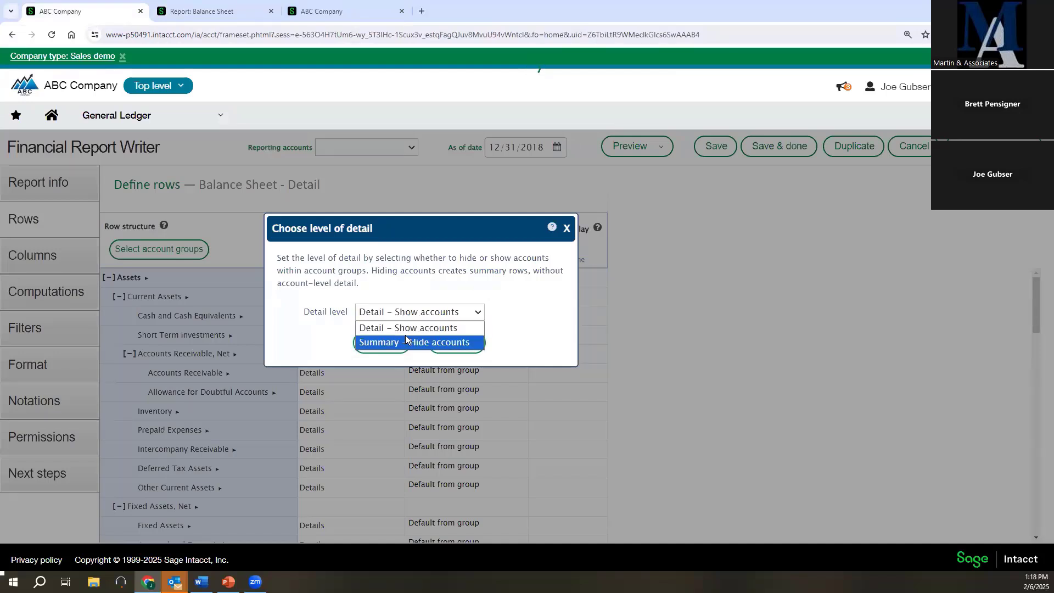
left_click(405, 338)
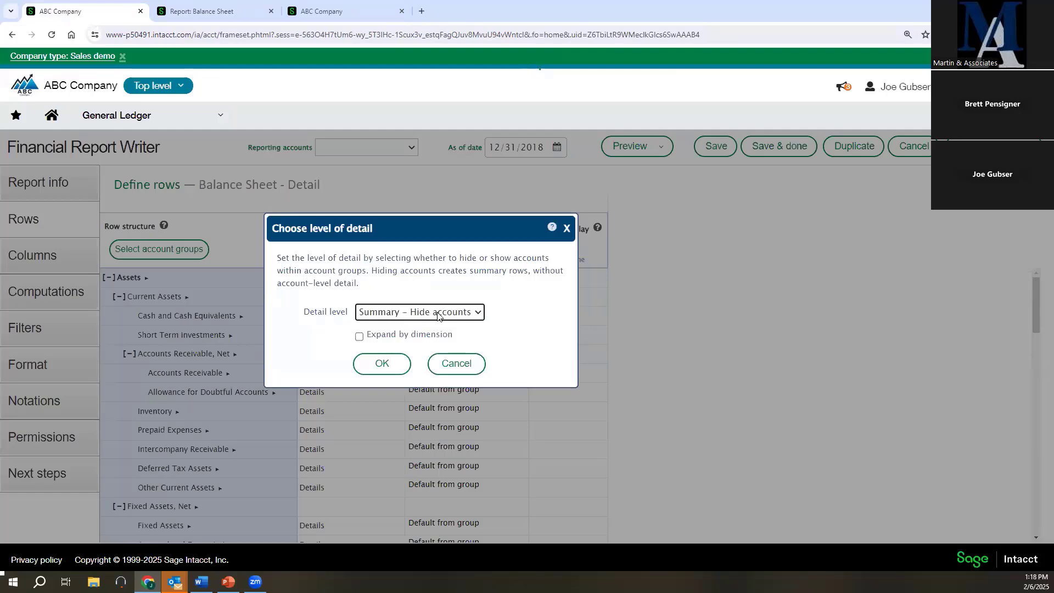
left_click(392, 369)
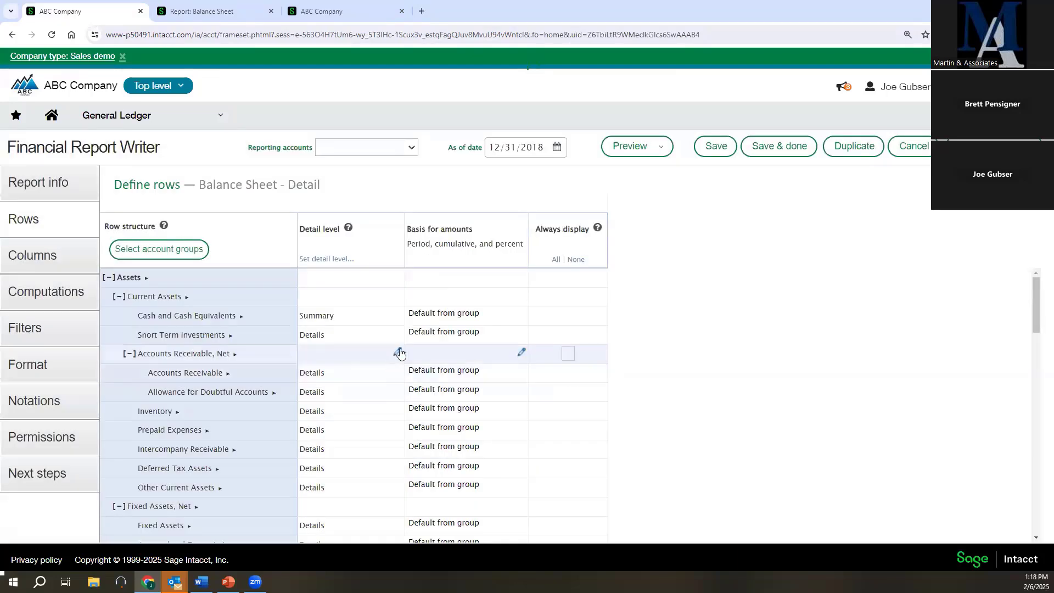
Preview the live HTML report, expand and collapse Cash and Cash Equivalents in it, and return to the row definitions
mouse_move(630, 146)
left_click(630, 170)
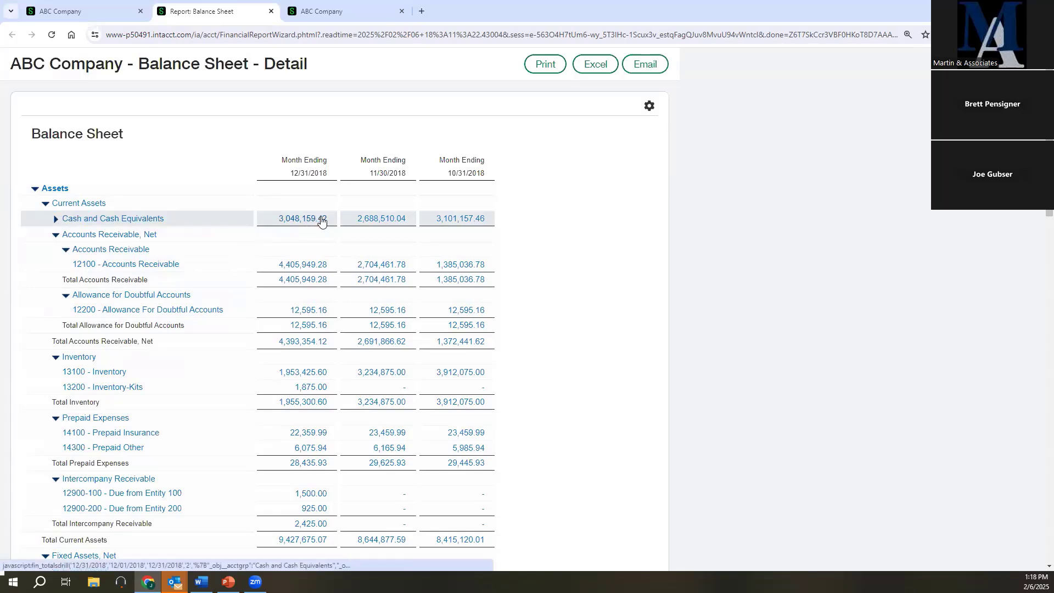
left_click(56, 220)
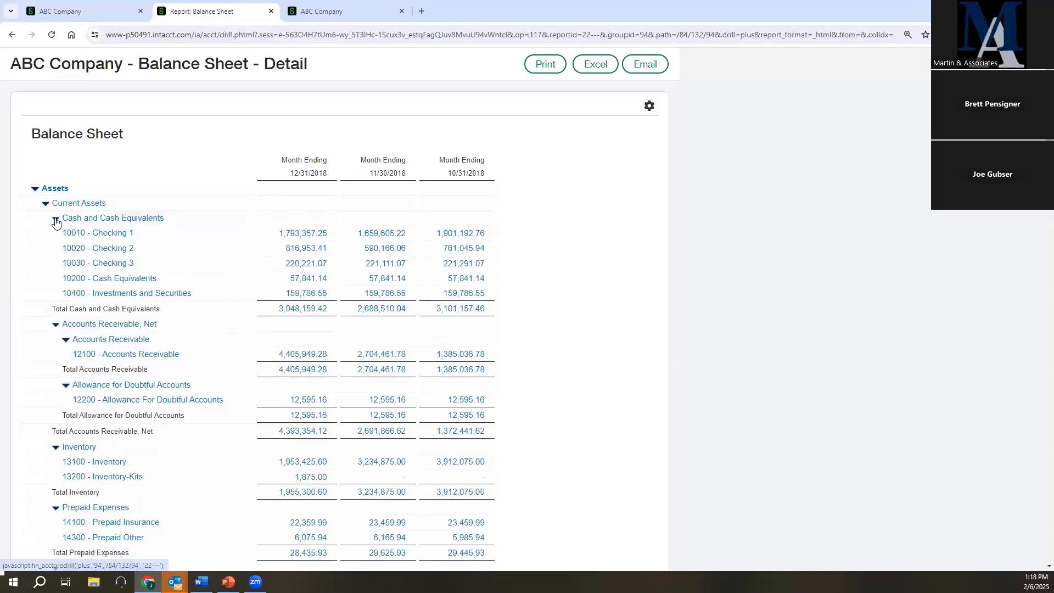
left_click(55, 220)
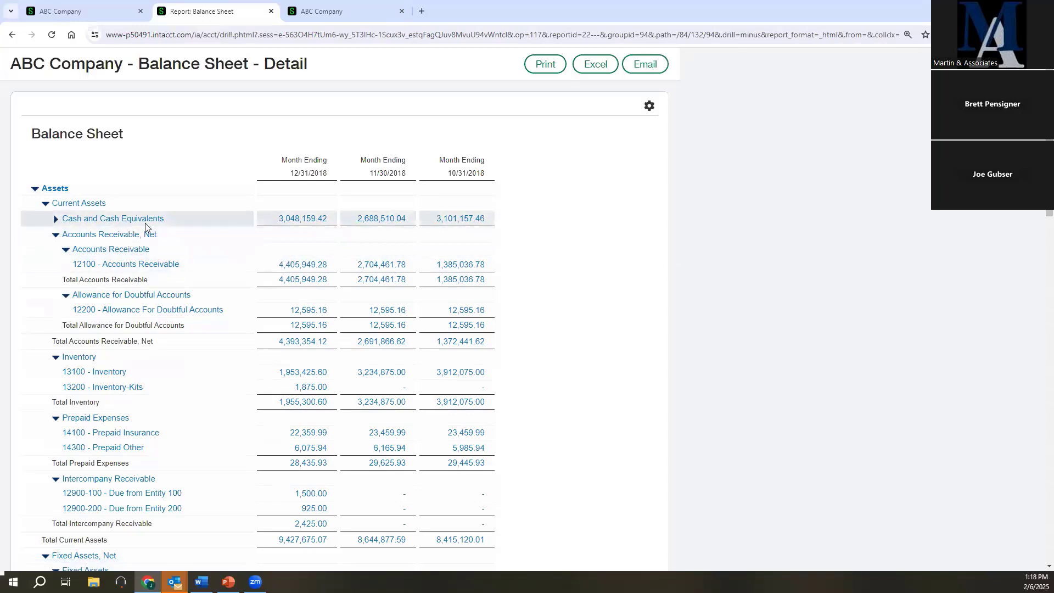
left_click(110, 11)
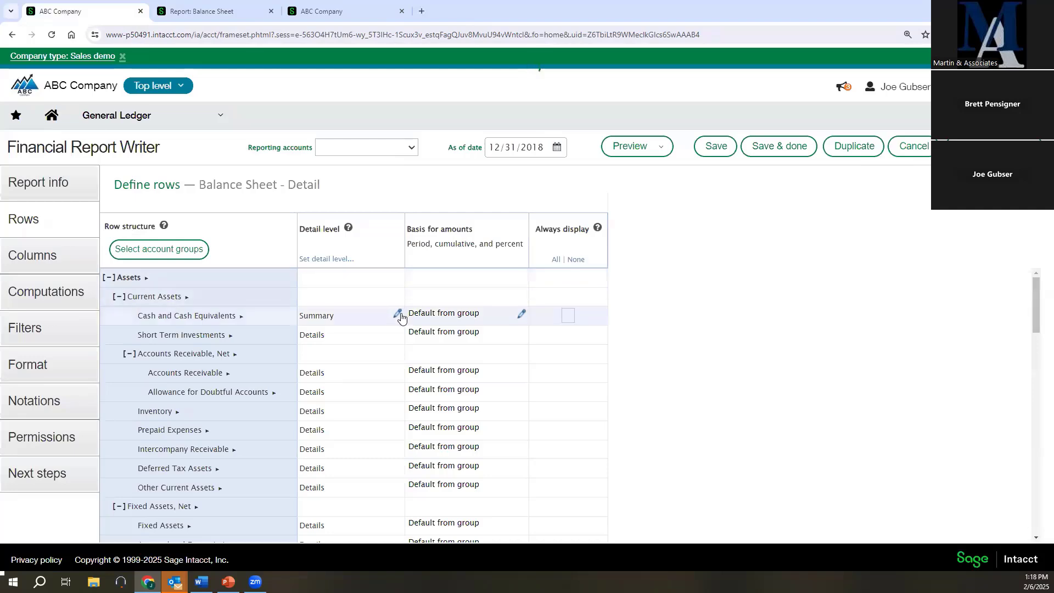
Set the detail level of Cash and Cash Equivalents back to Detail - Show accounts
left_click(398, 314)
left_click(420, 311)
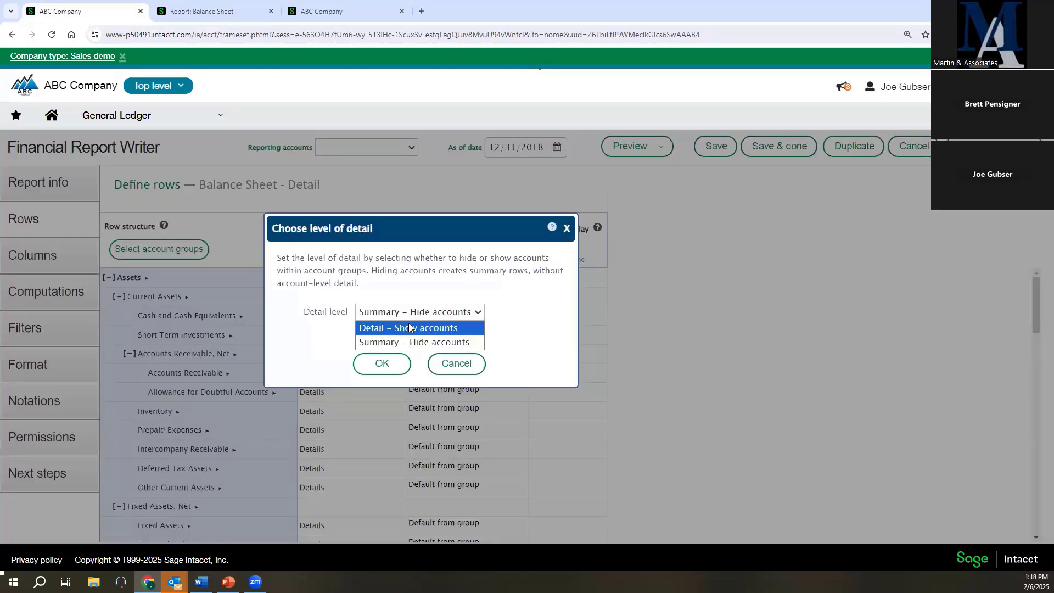
left_click(417, 328)
left_click(396, 342)
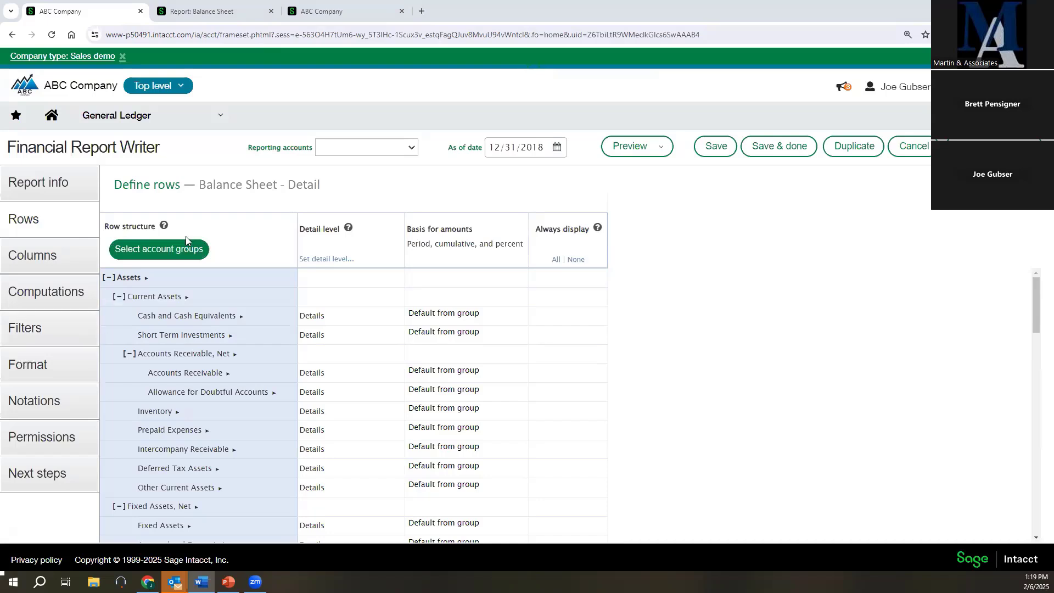
Set Cash and Cash Equivalents to Summary - Hide accounts, expanded by the Departments dimension, one level down with roll-up
left_click(397, 315)
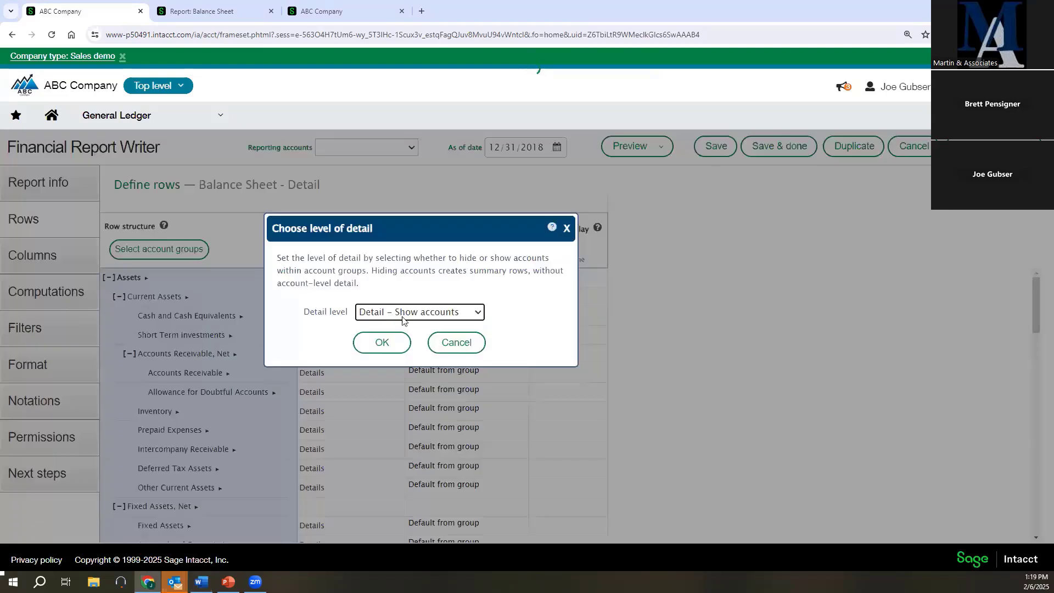
left_click(401, 313)
left_click(398, 341)
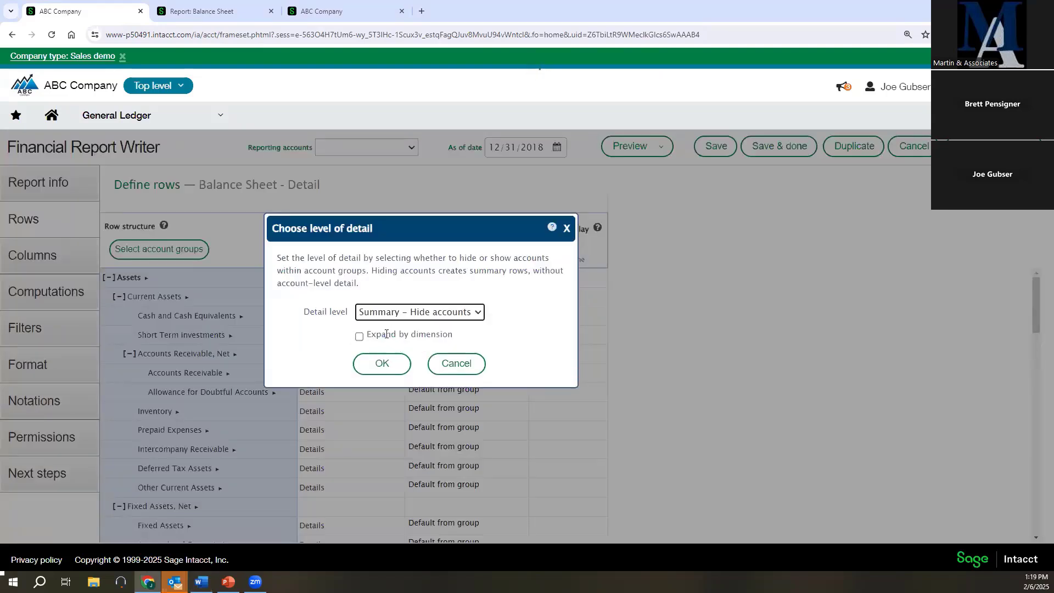
left_click(360, 335)
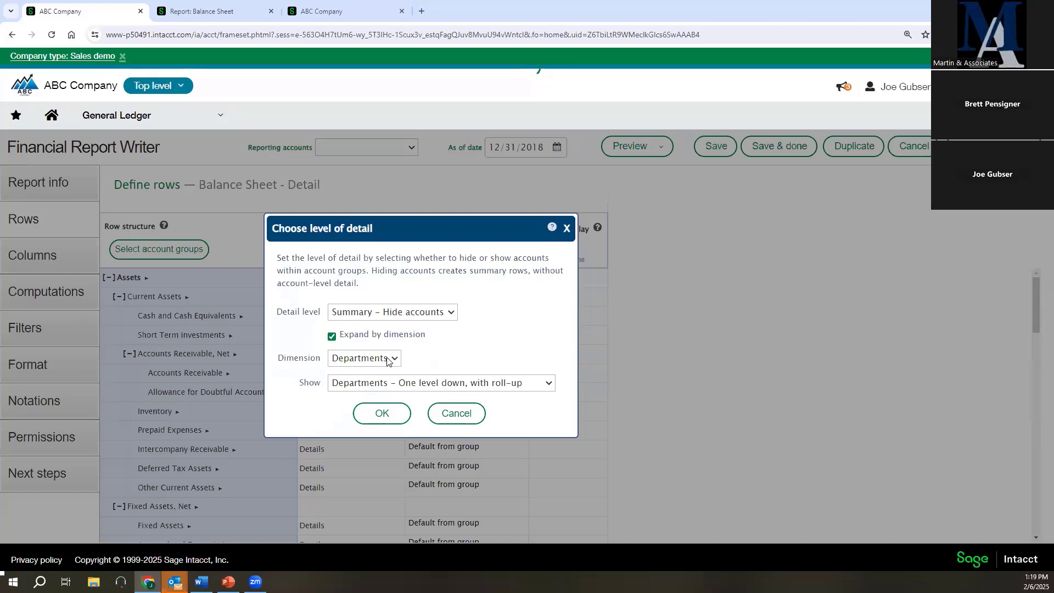
left_click(381, 416)
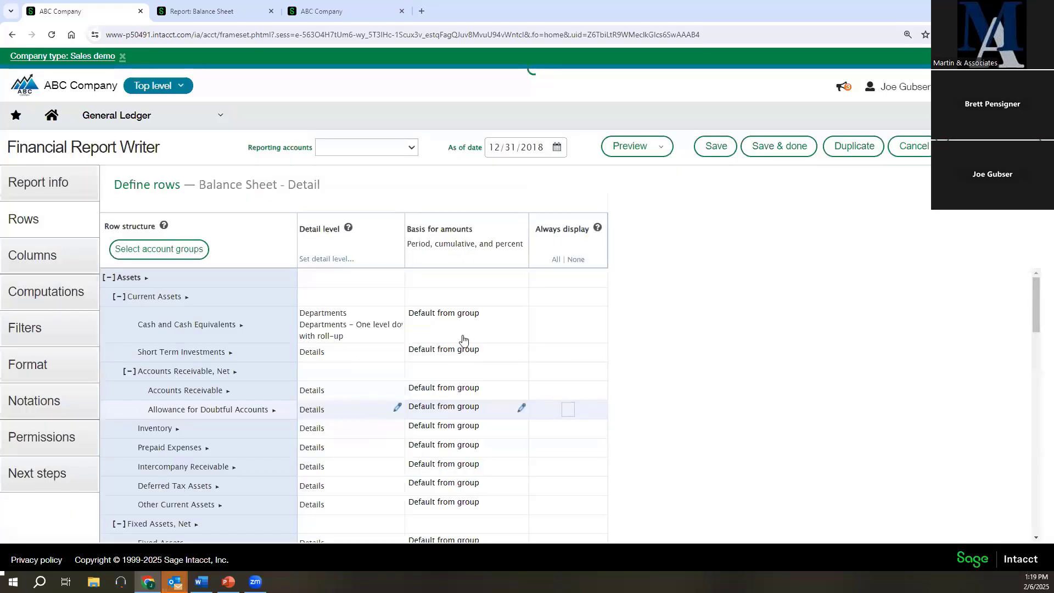
Preview the live HTML report to check the department breakdown of Cash and Cash Equivalents, and return to the row definitions
left_click(630, 156)
left_click(628, 168)
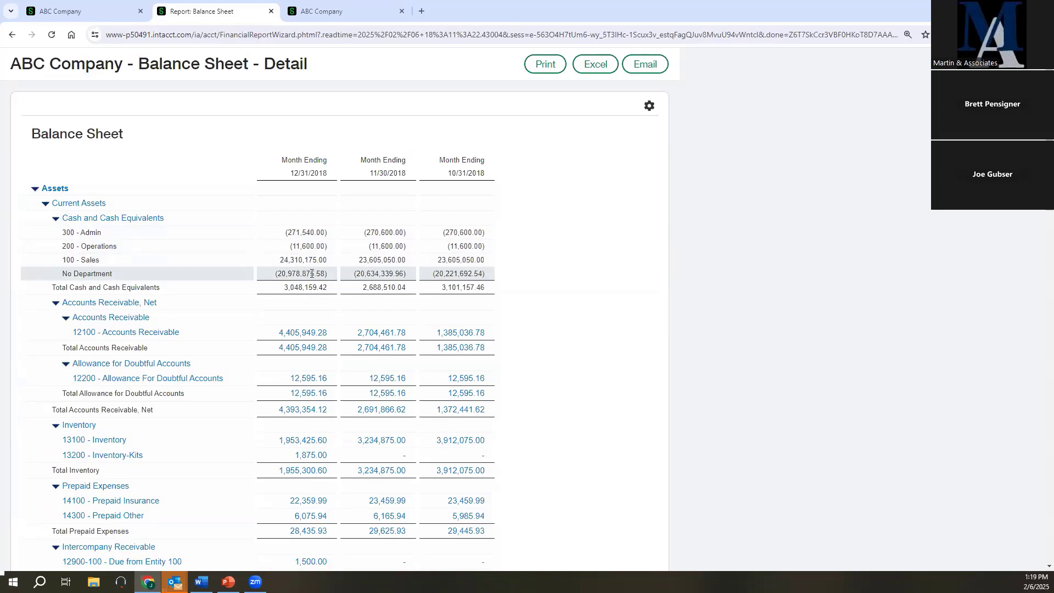
left_click(94, 13)
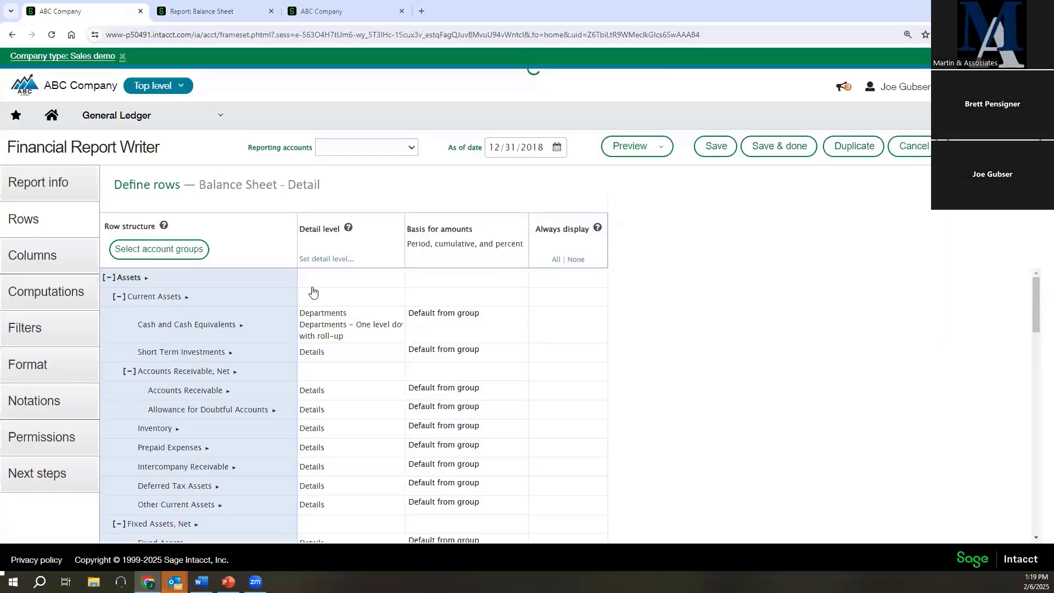
Examine the Show options for expanding Cash and Cash Equivalents by Departments and close the dialog without changes
left_click(397, 311)
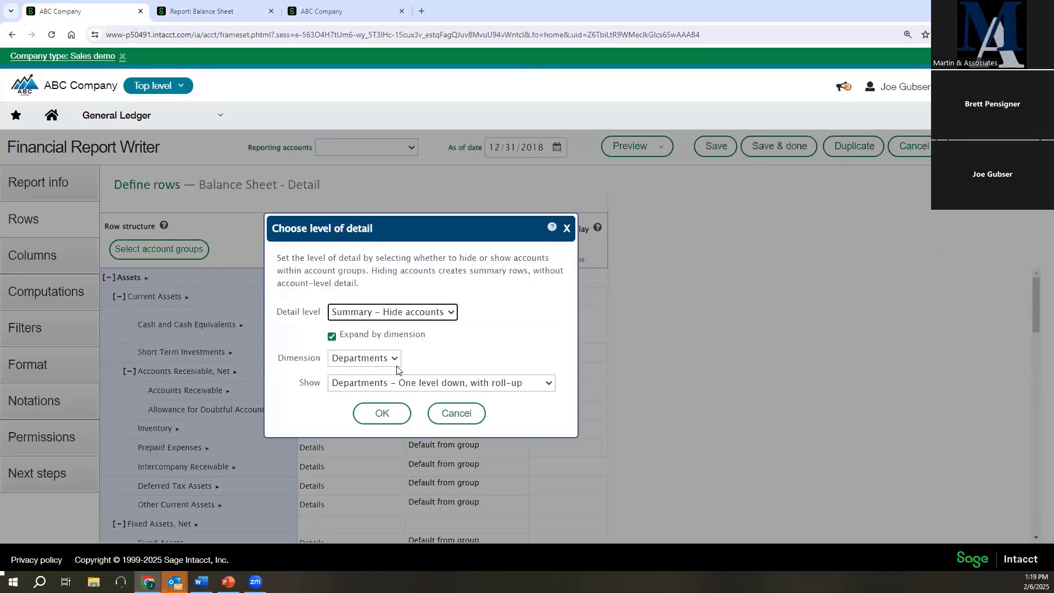
left_click(408, 382)
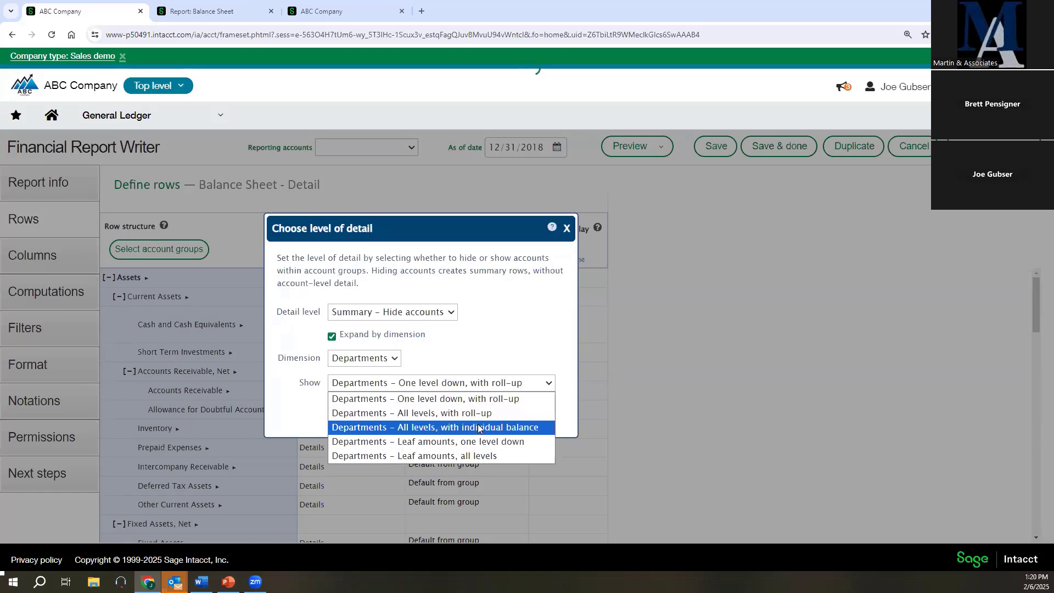
left_click(565, 232)
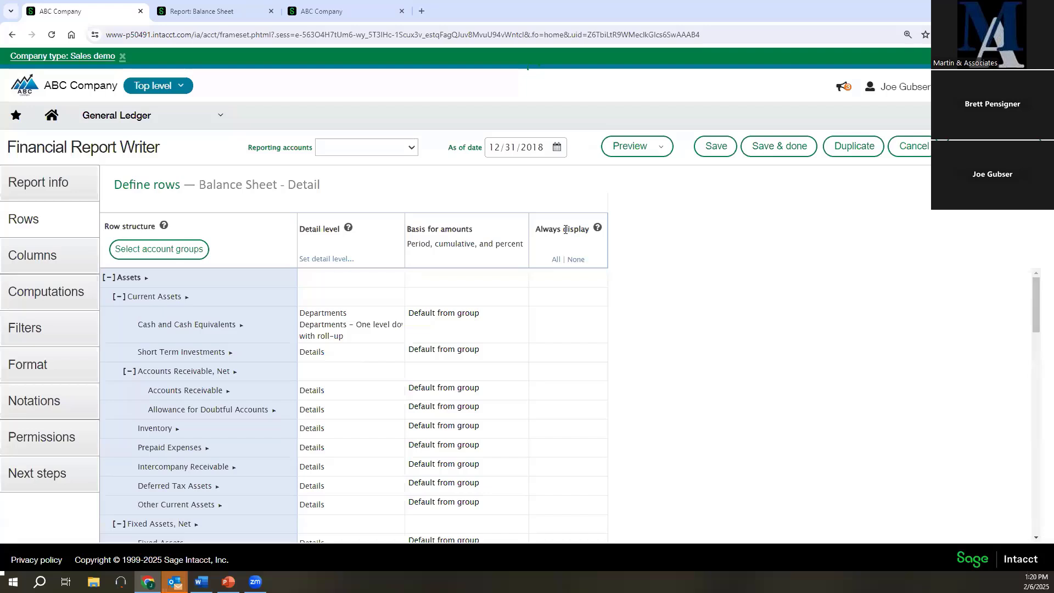
Examine which dimensions are available for expanding the Cash and Cash Equivalents row
left_click(397, 313)
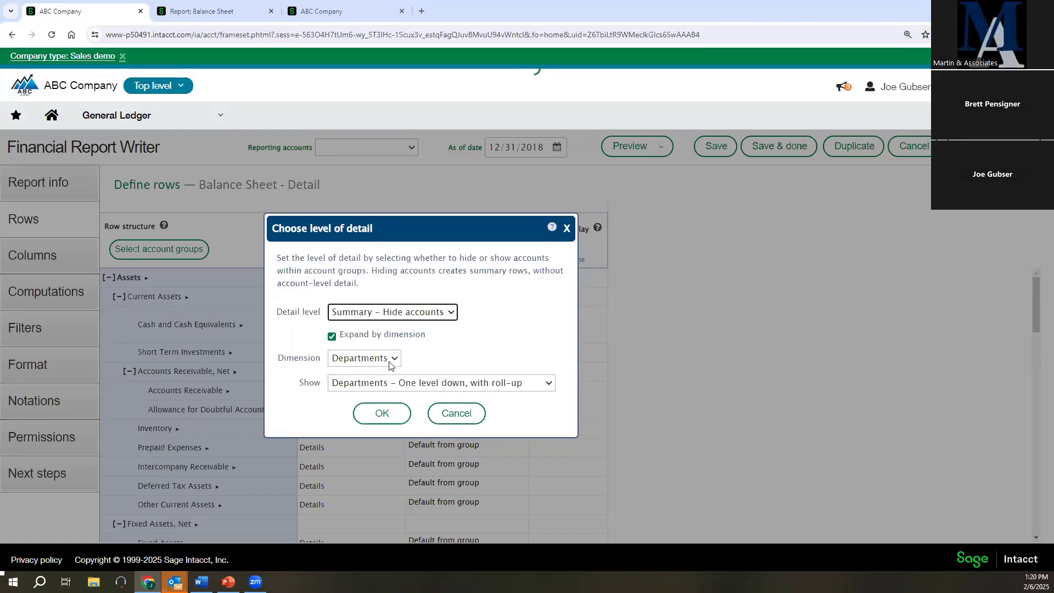
left_click(392, 361)
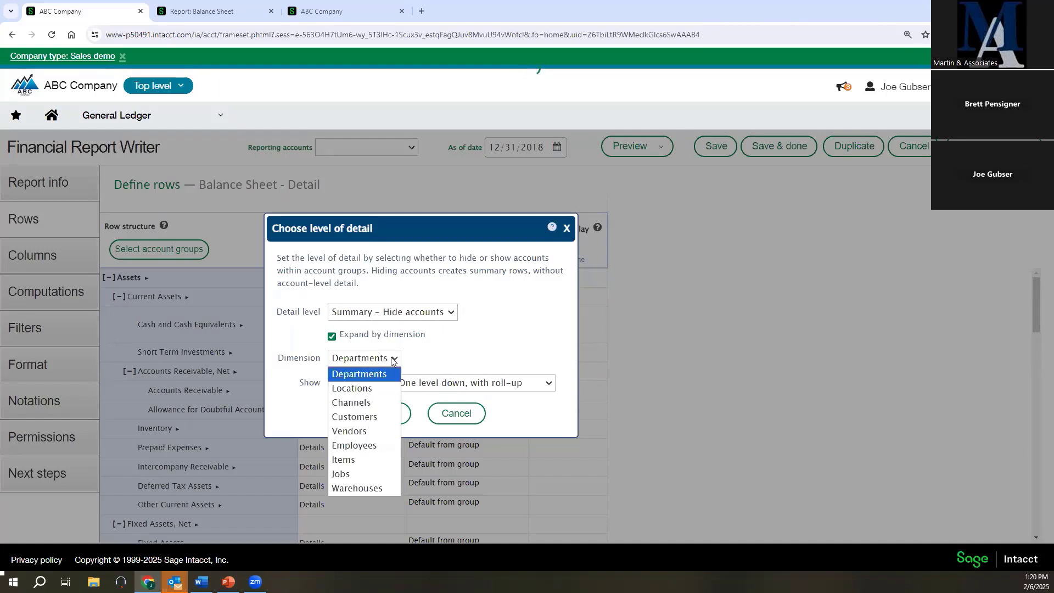
left_click(393, 360)
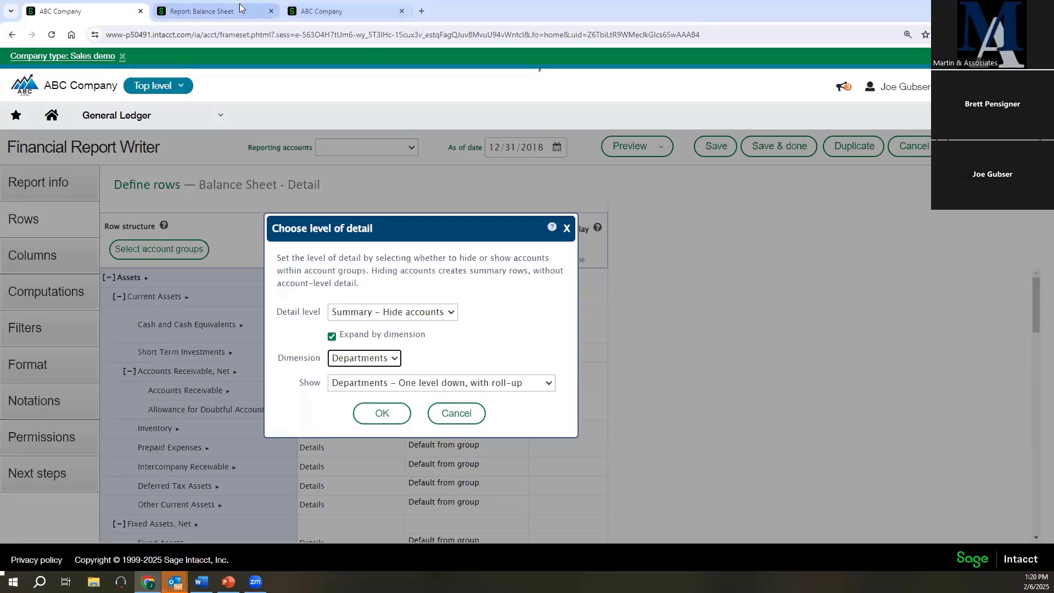
Open the Departments list from the Reports setup in the second company session
left_click(319, 12)
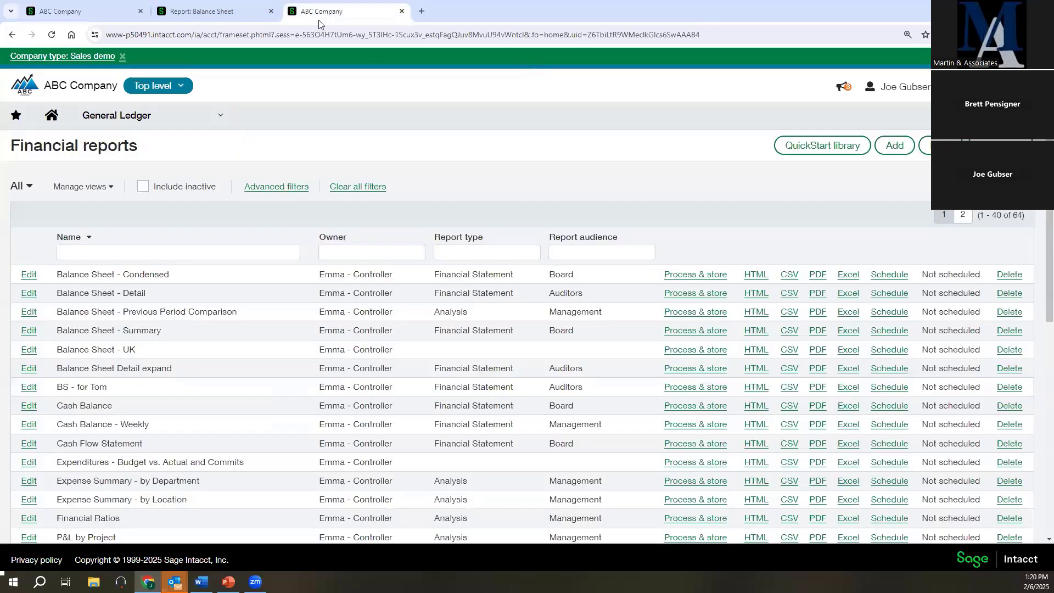
left_click(141, 113)
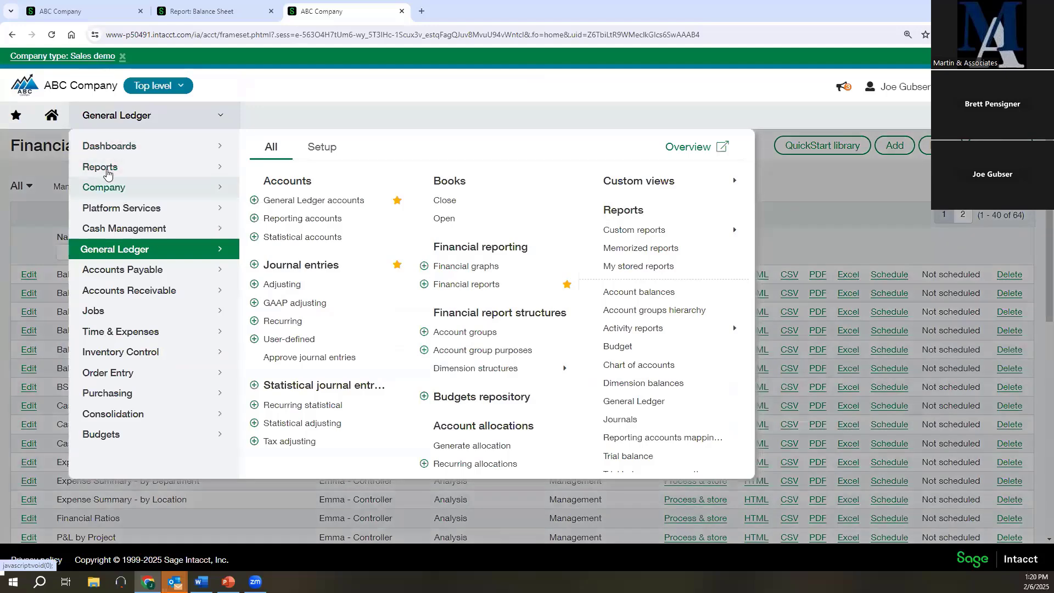
mouse_move(107, 171)
left_click(321, 146)
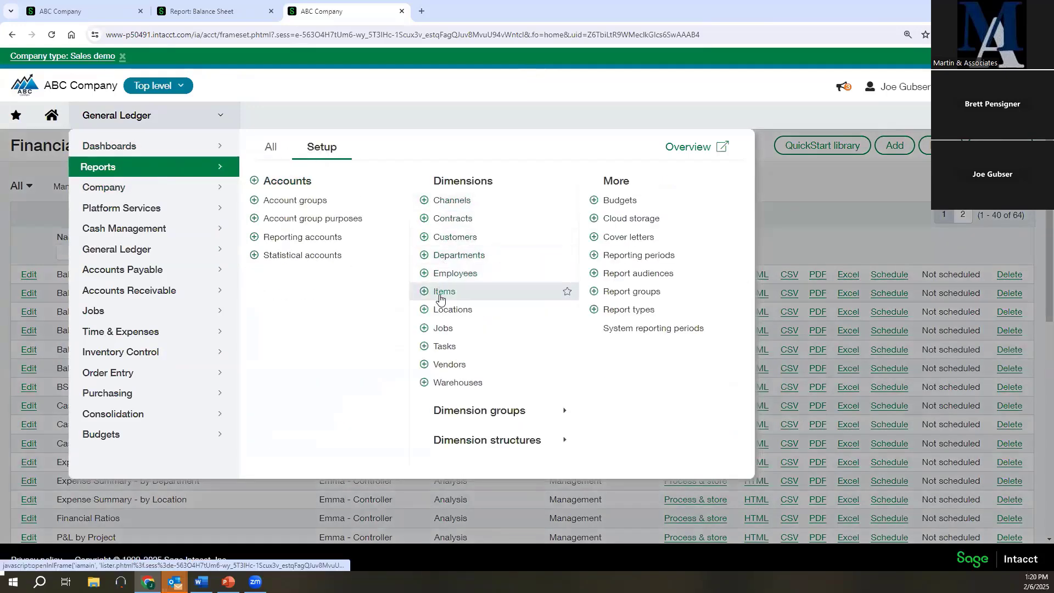
left_click(454, 256)
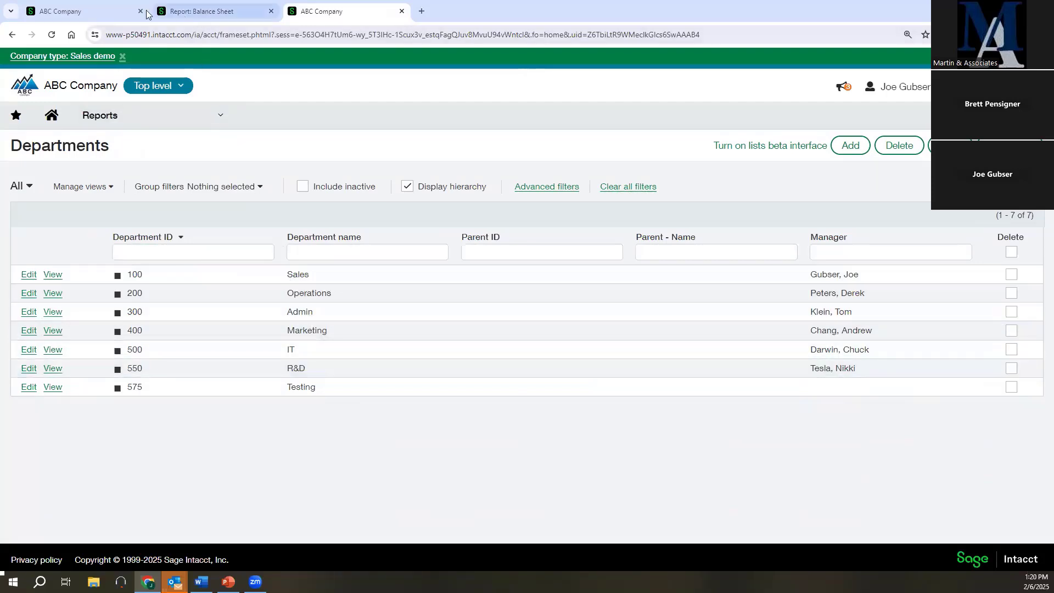
Compare the Departments list with the department rows in the Balance Sheet preview
left_click(179, 14)
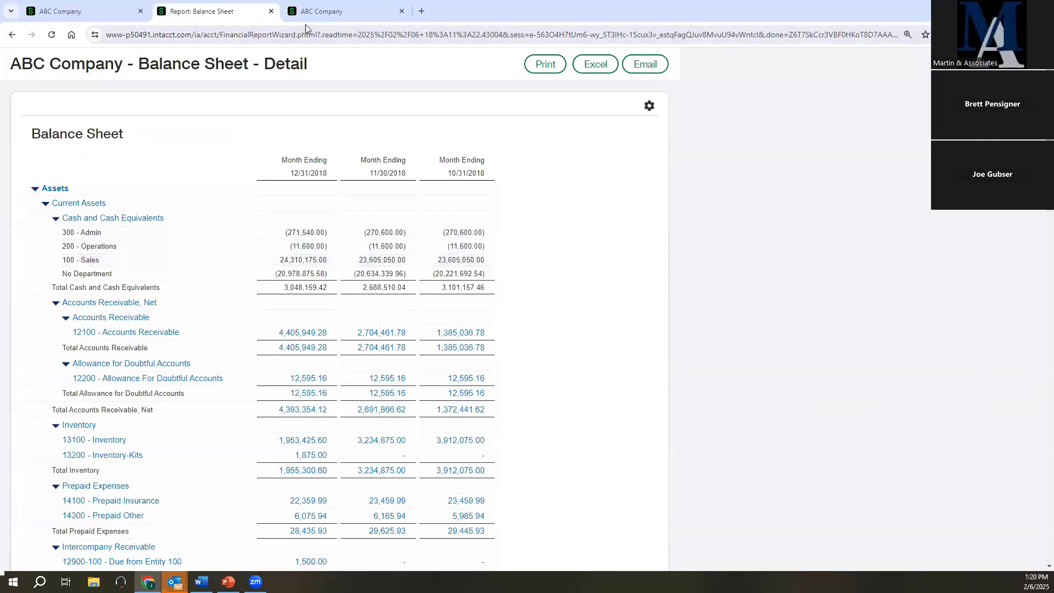
left_click(334, 11)
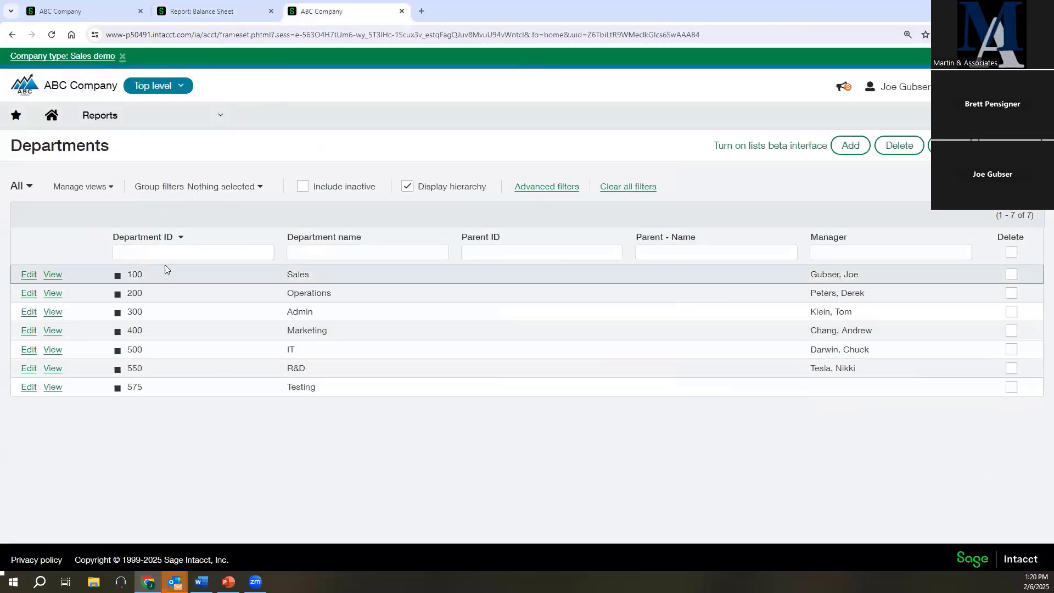
left_click(129, 251)
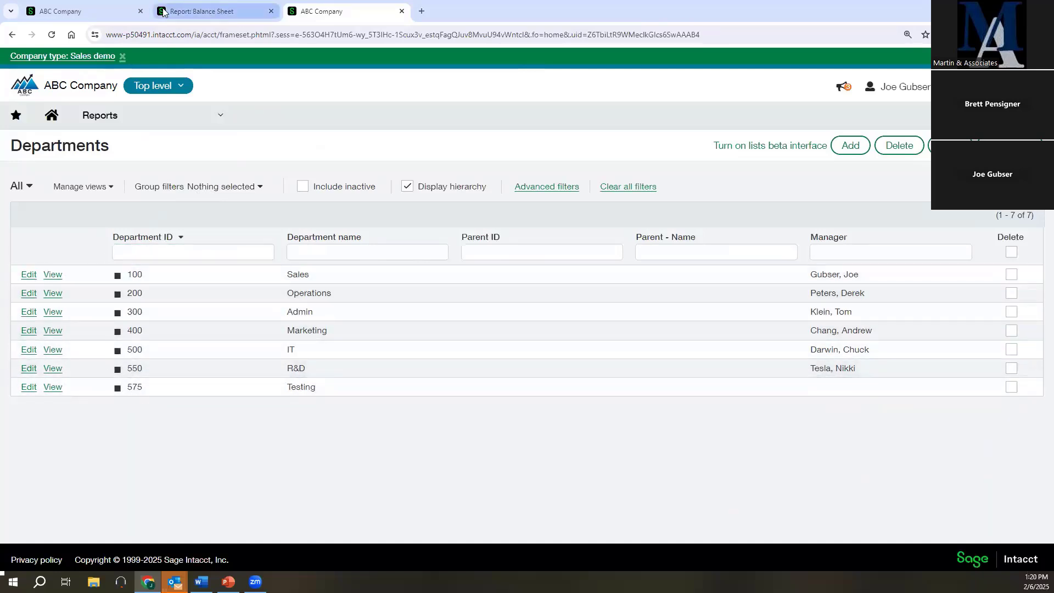
Change the Cash and Cash Equivalents expansion to Departments – All levels, with individual balance
left_click(111, 9)
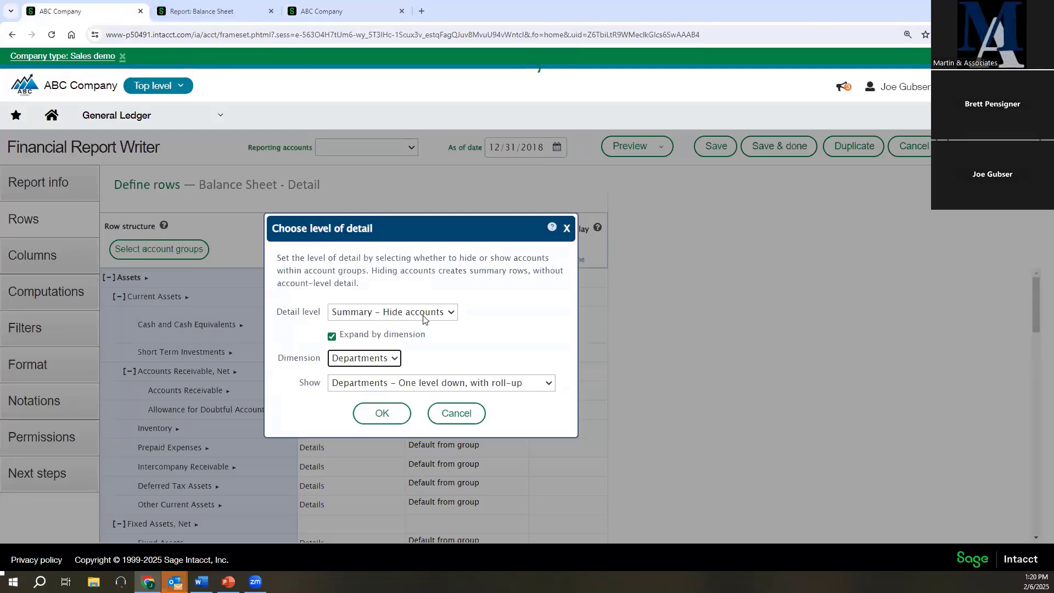
left_click(449, 387)
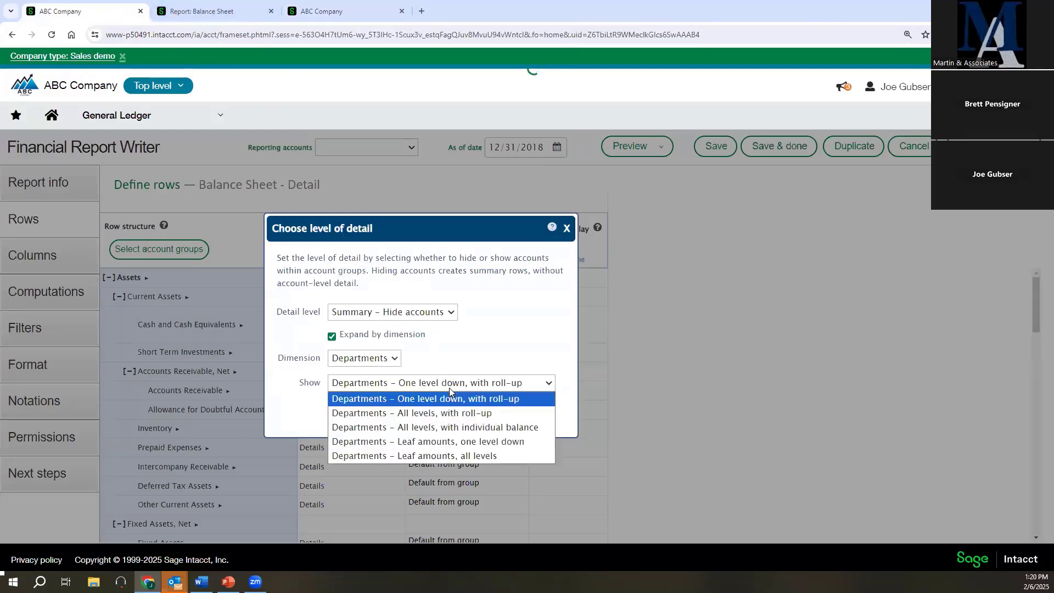
left_click(450, 428)
left_click(388, 416)
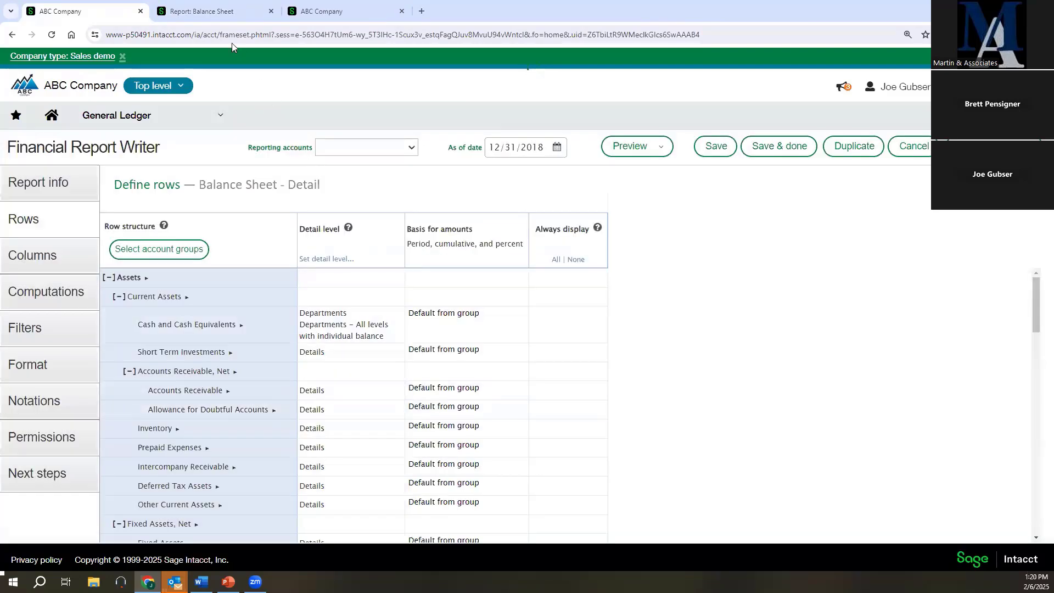
Preview the report to check the Cash and Cash Equivalents departments with individual balances, and return to the row definitions
left_click(202, 12)
left_click(71, 11)
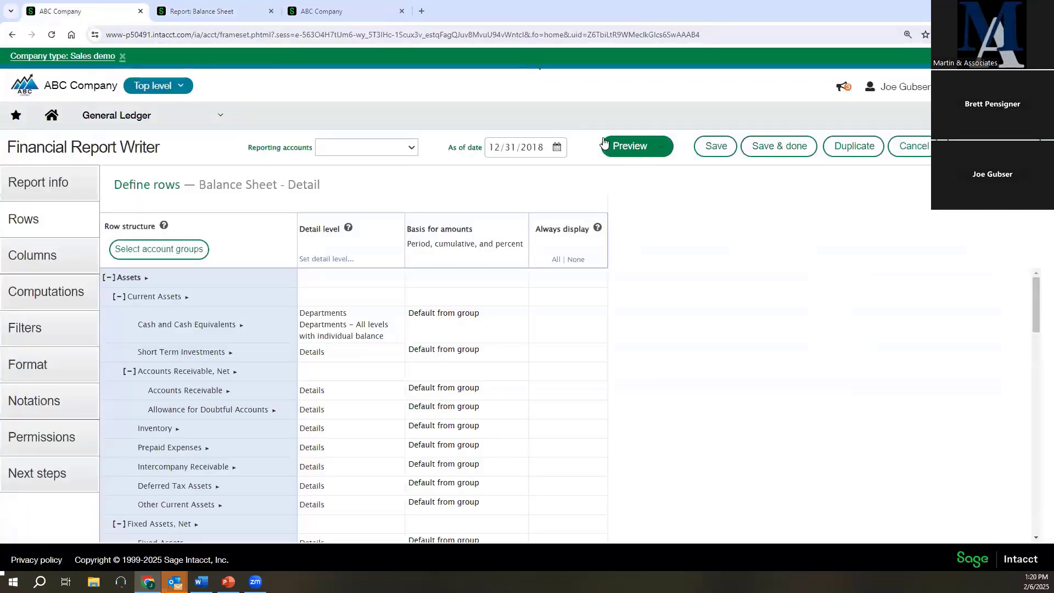
left_click(604, 144)
left_click(626, 170)
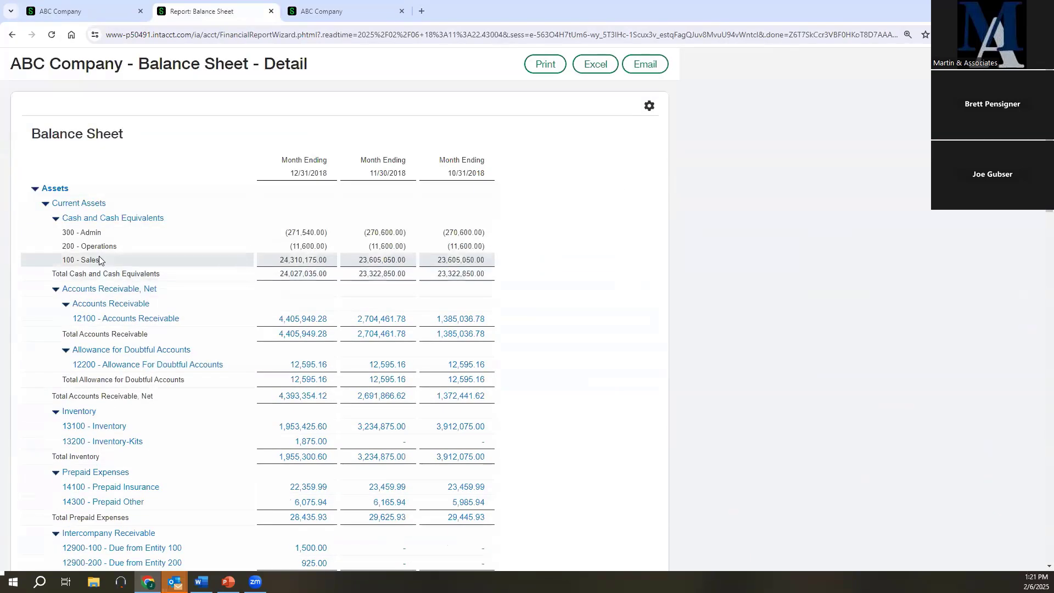
left_click(110, 11)
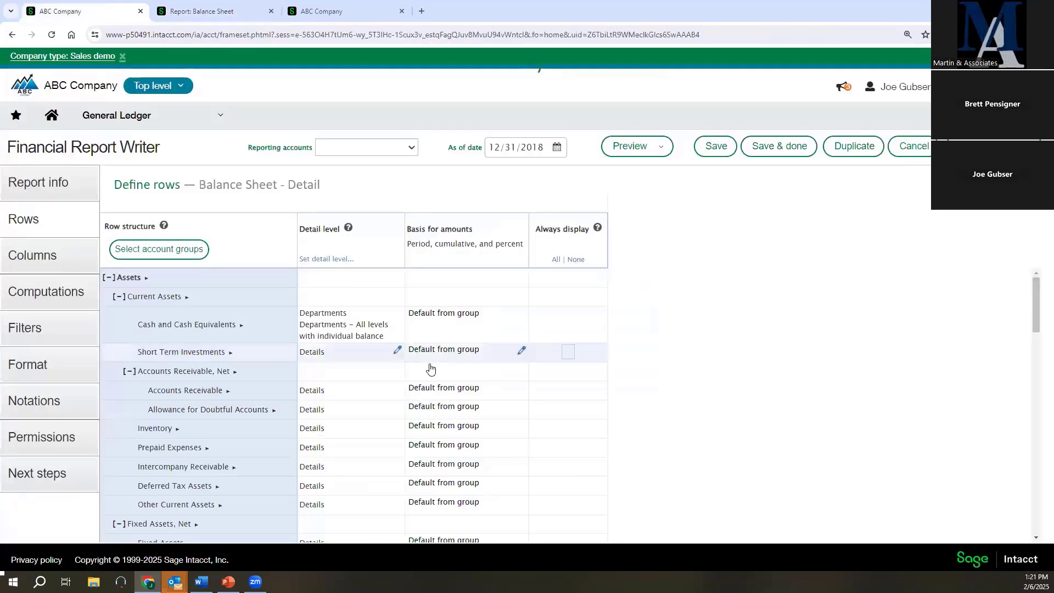
Set the Cash and Cash Equivalents expansion back to Departments – One level down, with roll-up
left_click(396, 318)
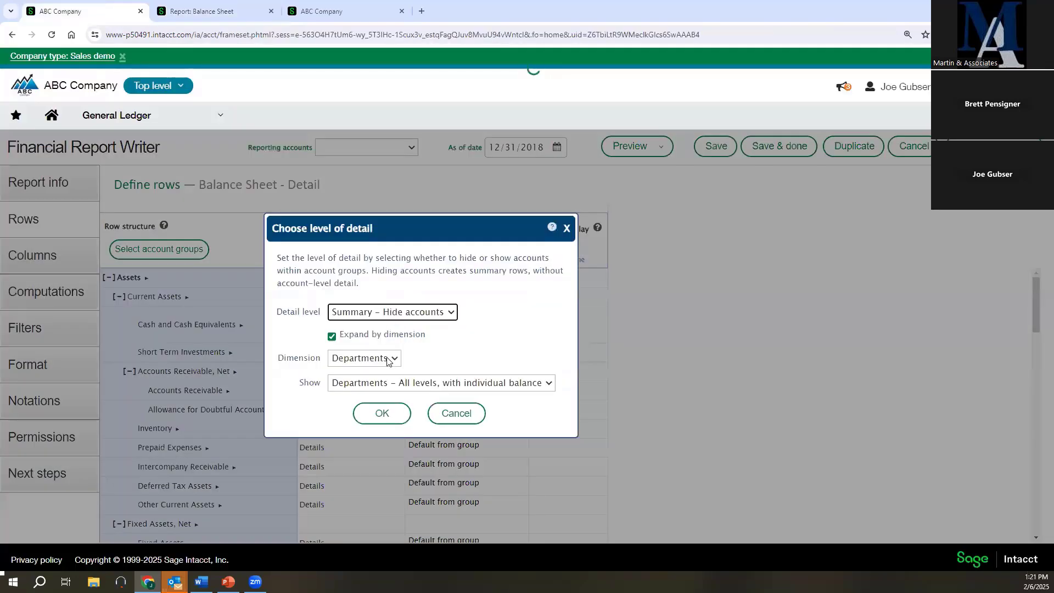
left_click(423, 384)
left_click(423, 395)
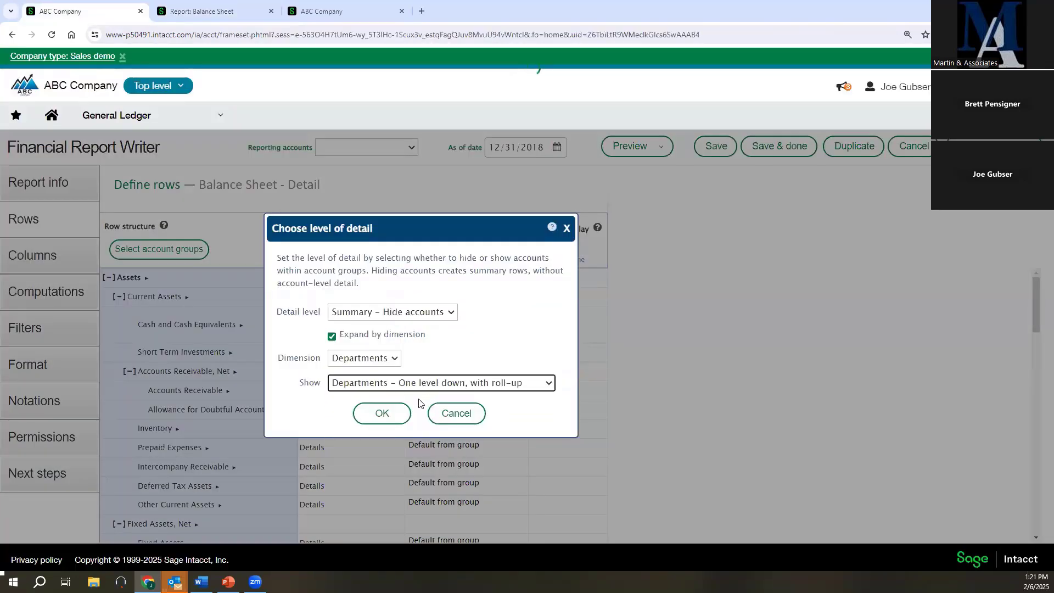
left_click(384, 413)
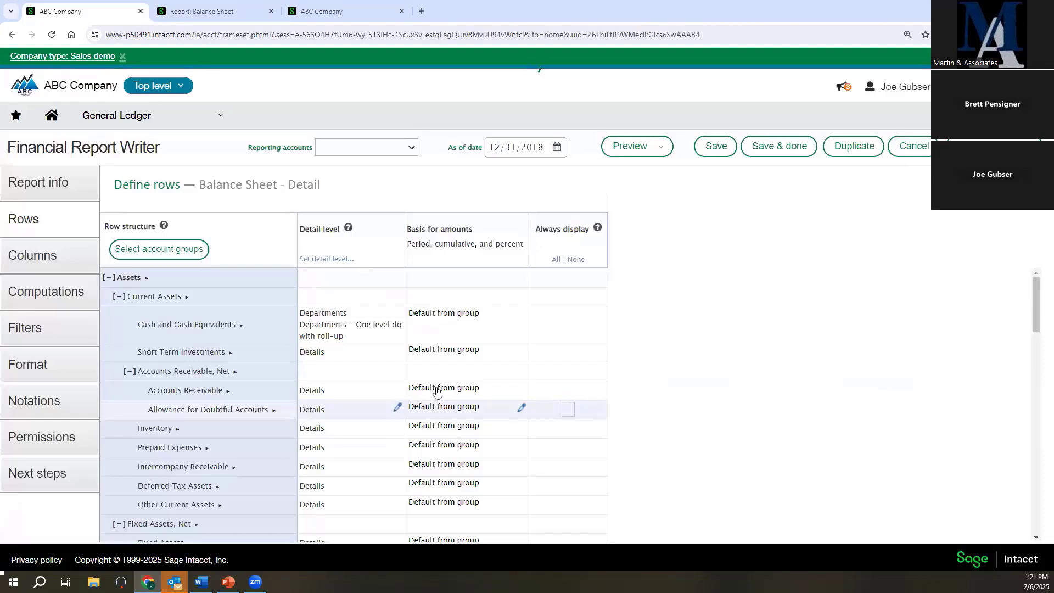
Preview the report to check the rolled-up department rows of Cash and Cash Equivalents, and return to the row definitions
left_click(631, 147)
left_click(618, 170)
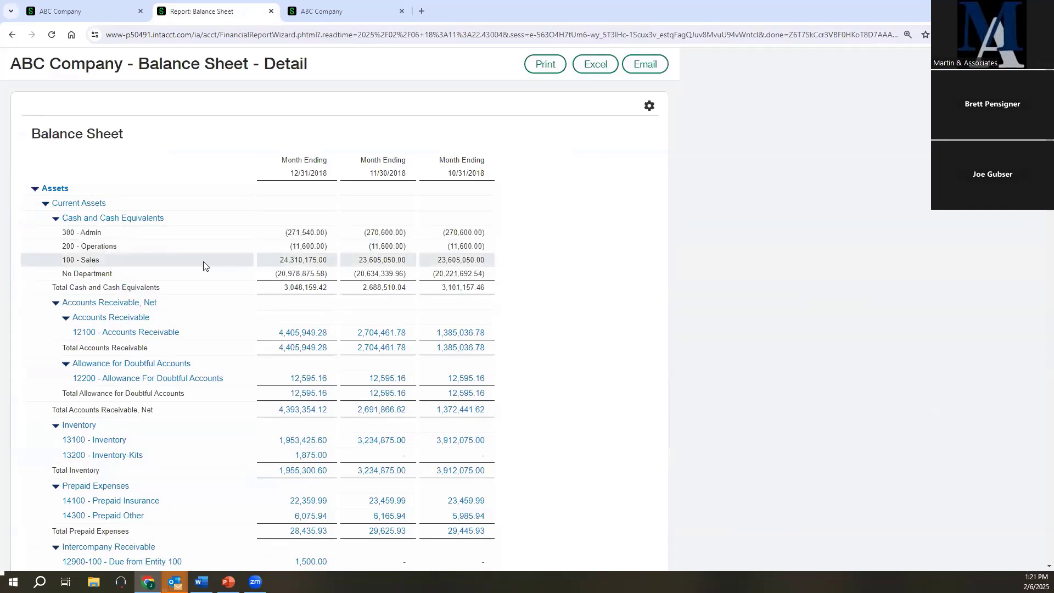
left_click(102, 20)
Switch the Cash and Cash Equivalents expansion again to Departments – All levels, with individual balance
left_click(395, 315)
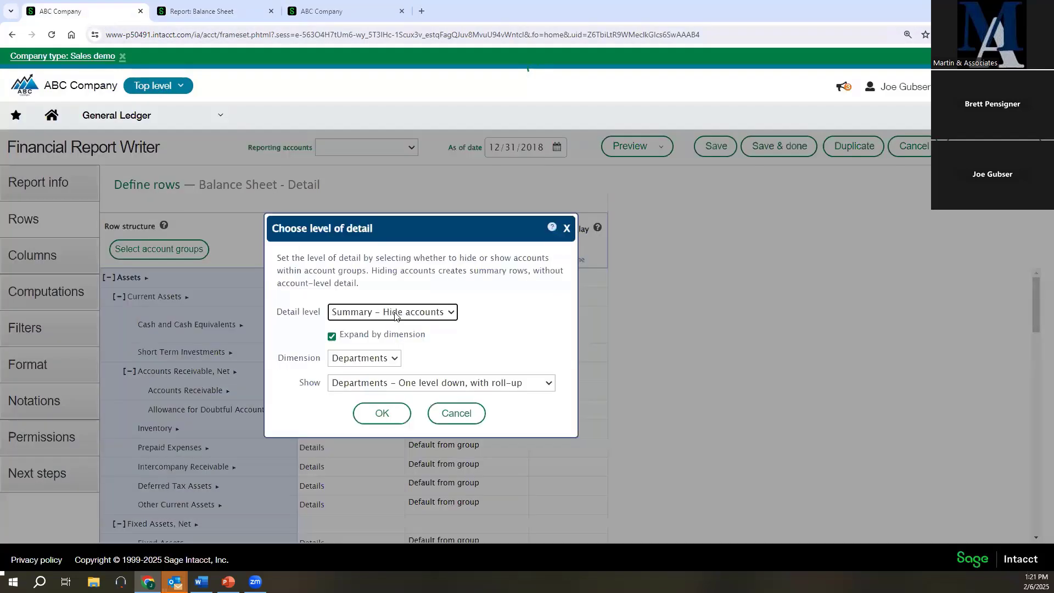
left_click(374, 383)
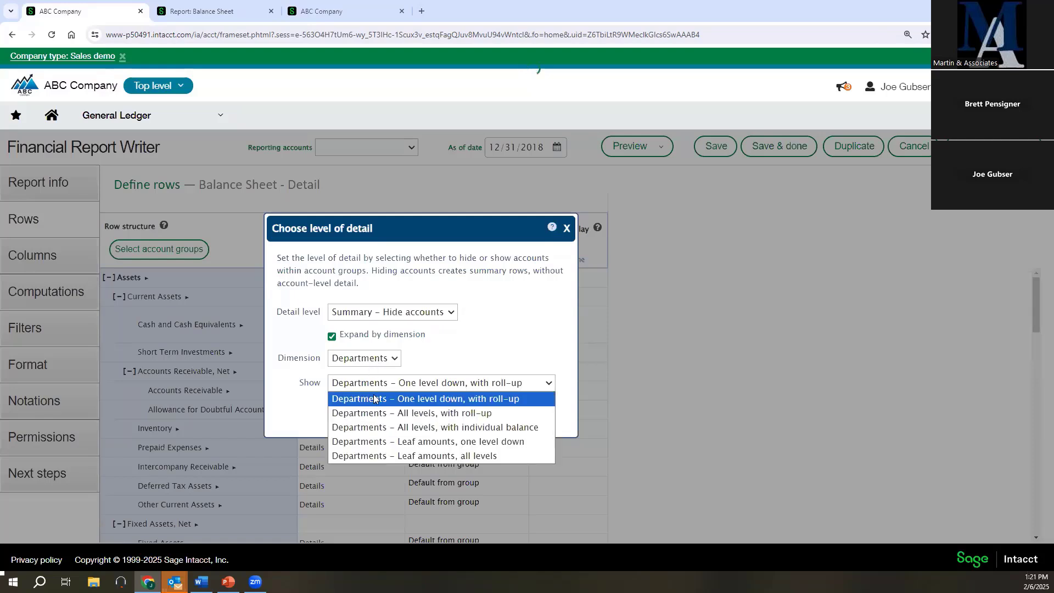
left_click(384, 426)
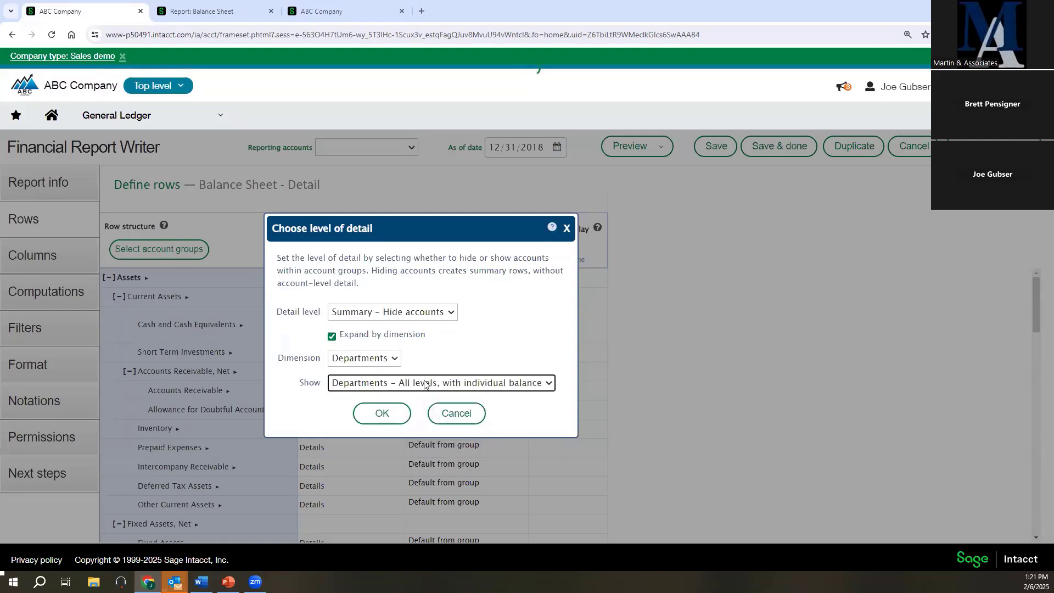
left_click(382, 413)
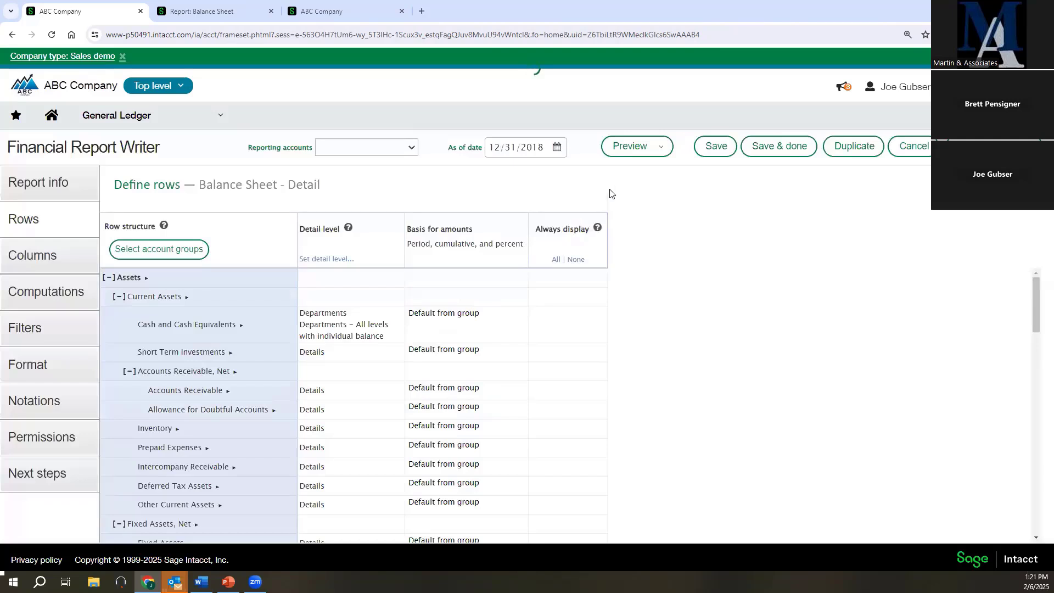
Preview the report to compare the Cash and Cash Equivalents total without roll-up, and return to the row definitions
left_click(631, 146)
left_click(634, 168)
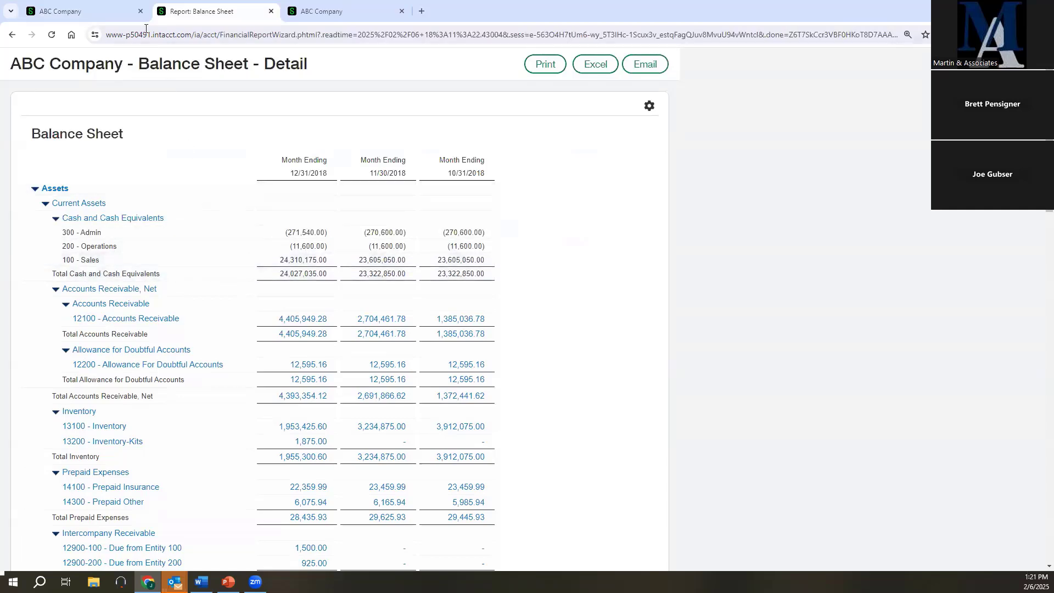
left_click(110, 13)
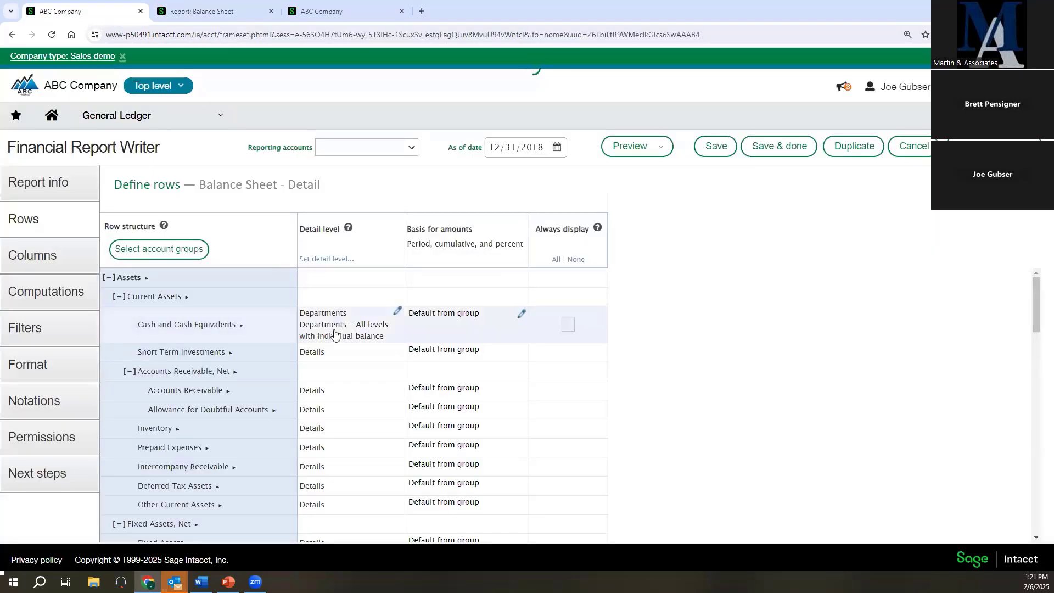
Set the detail level of Cash and Cash Equivalents to Detail – Show accounts, removing the department expansion
left_click(397, 312)
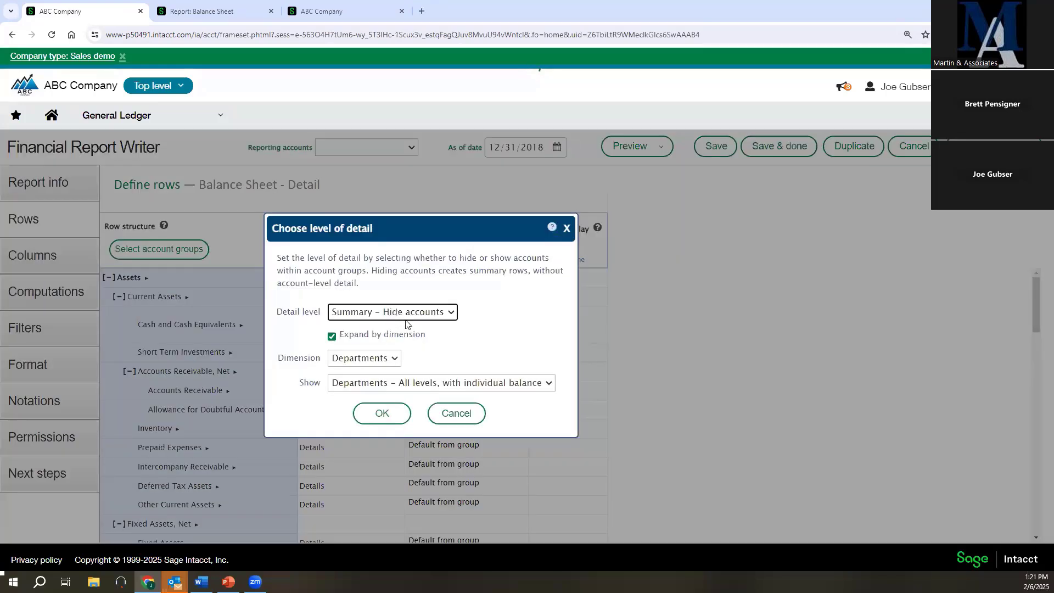
left_click(406, 317)
left_click(387, 328)
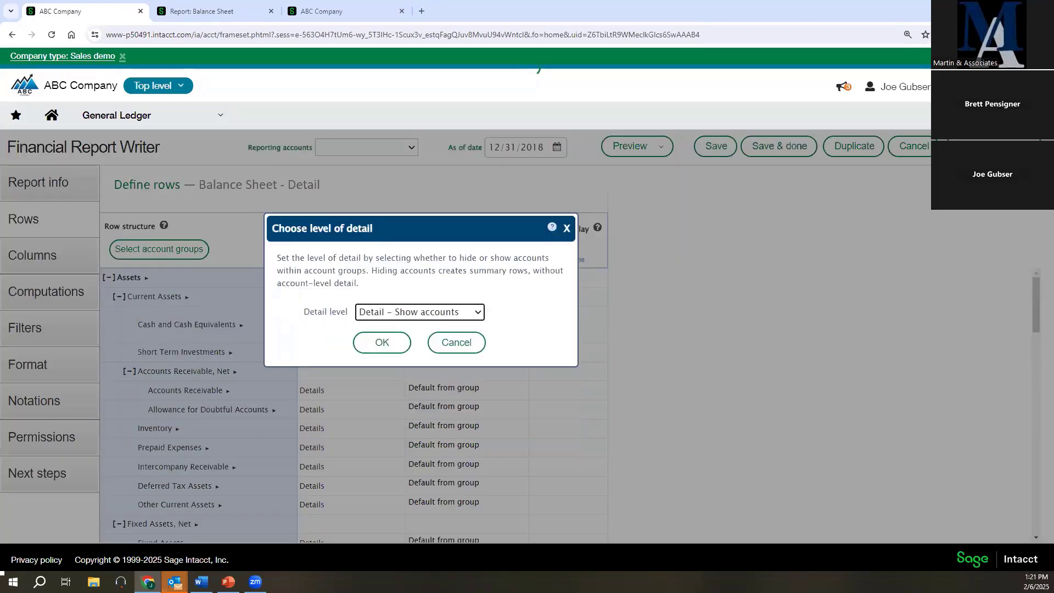
left_click(375, 343)
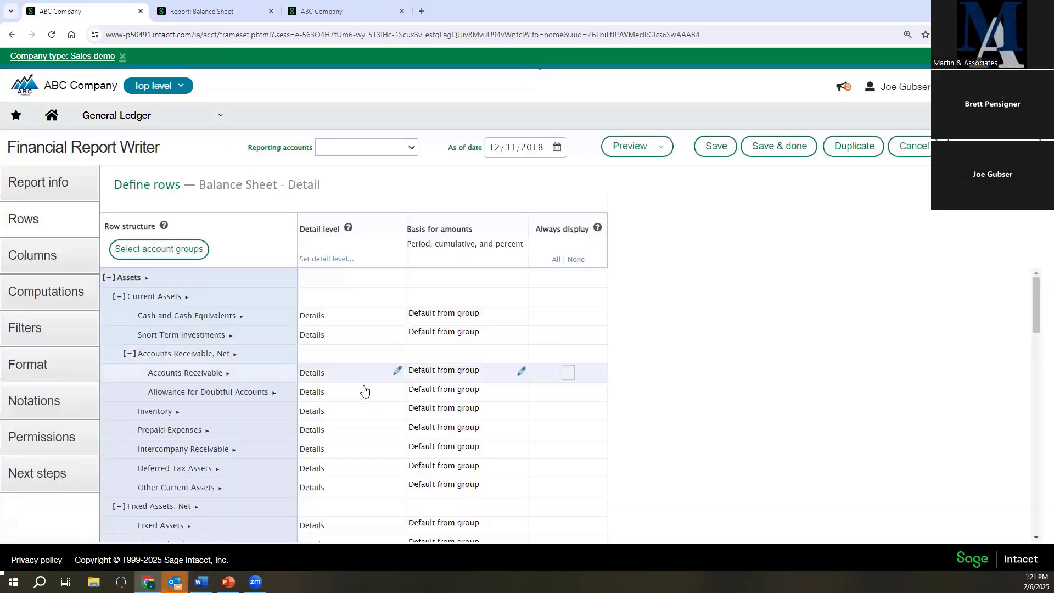
View the Cash and Cash Equivalents account group from its report row and open it for editing at the Display on report as name
scroll(362, 387, "down", 5)
scroll(216, 372, "up", 5)
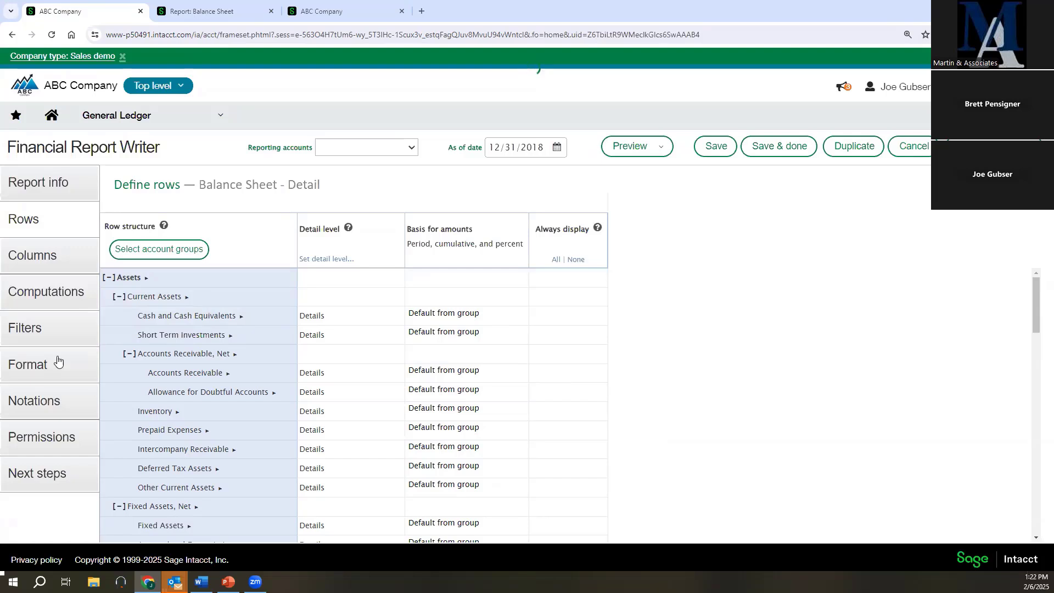
mouse_move(242, 321)
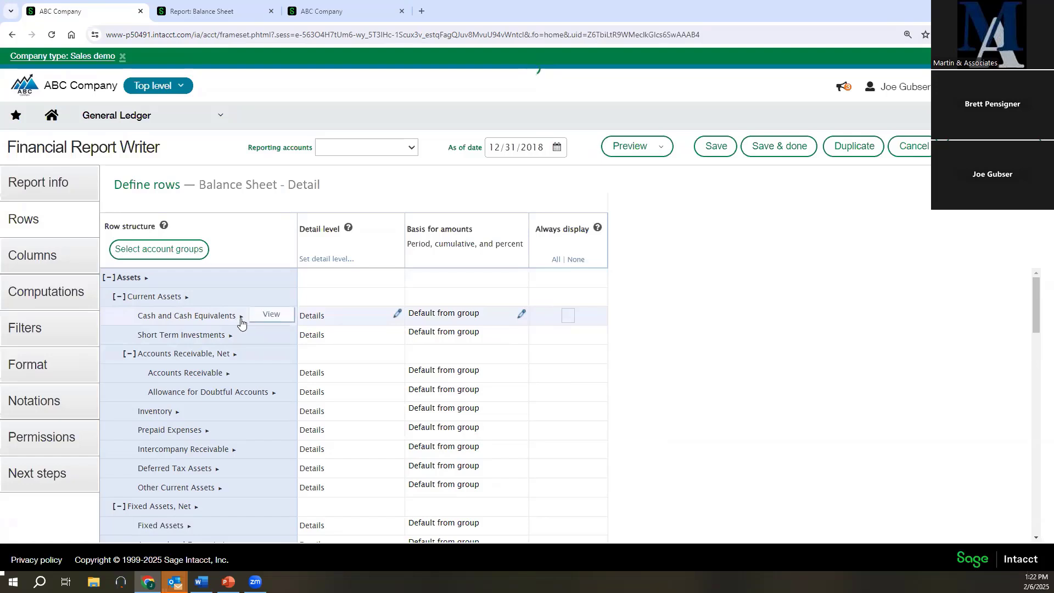
left_click(265, 316)
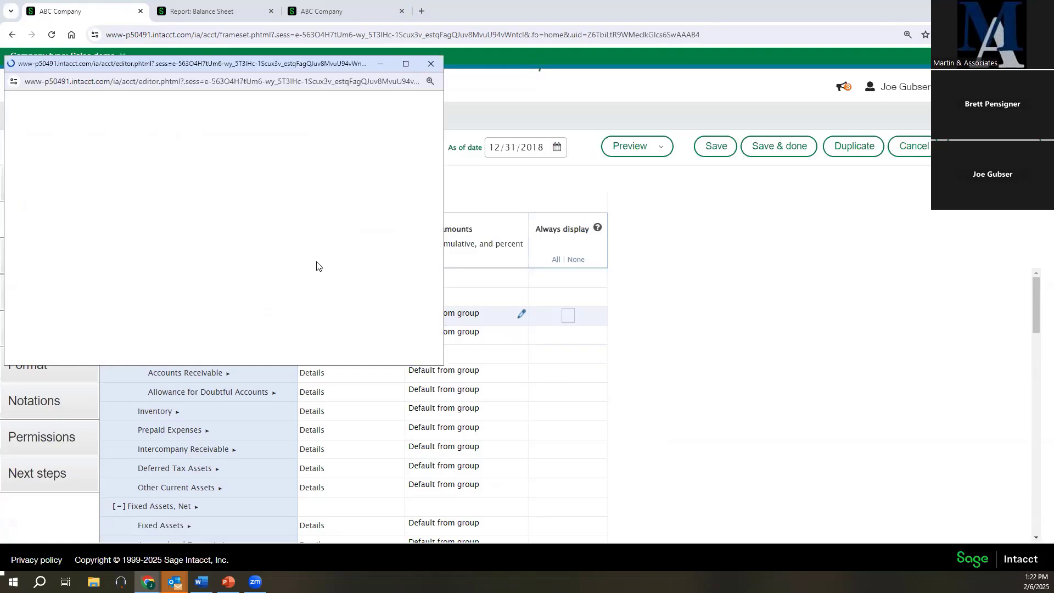
left_click(402, 64)
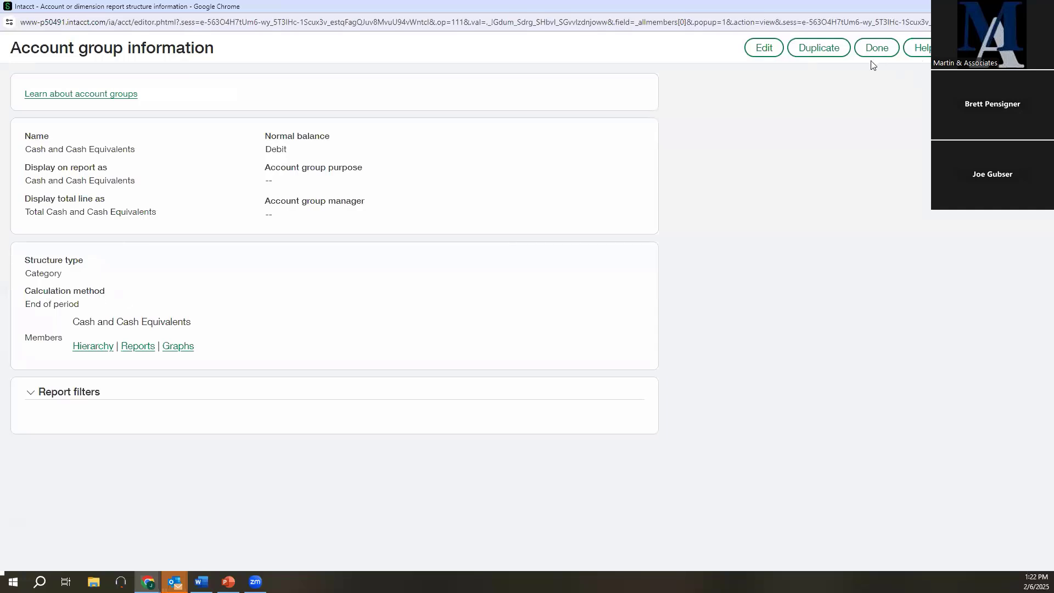
left_click(760, 47)
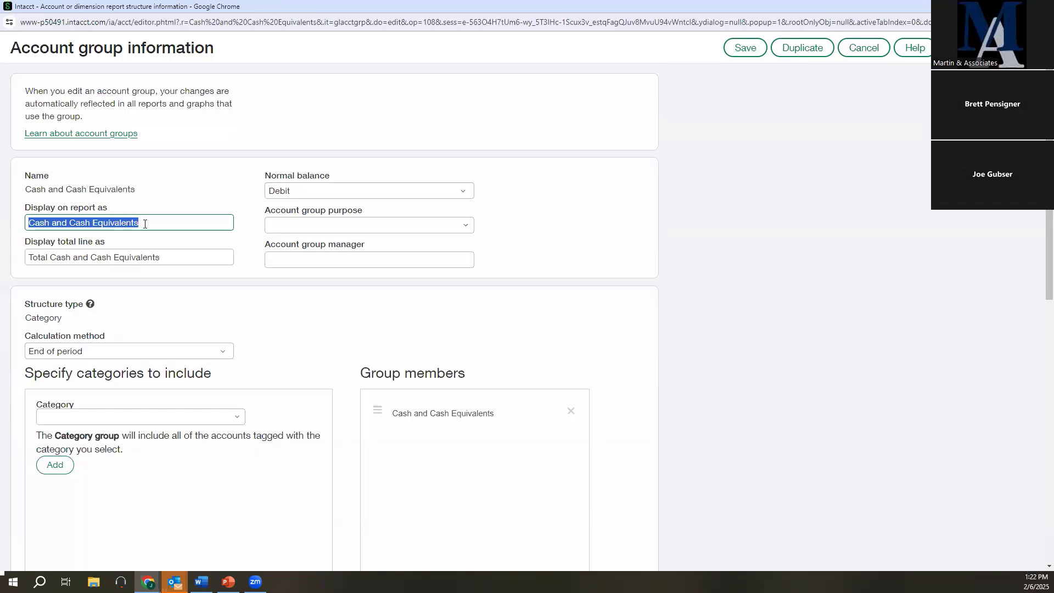
left_click(111, 223)
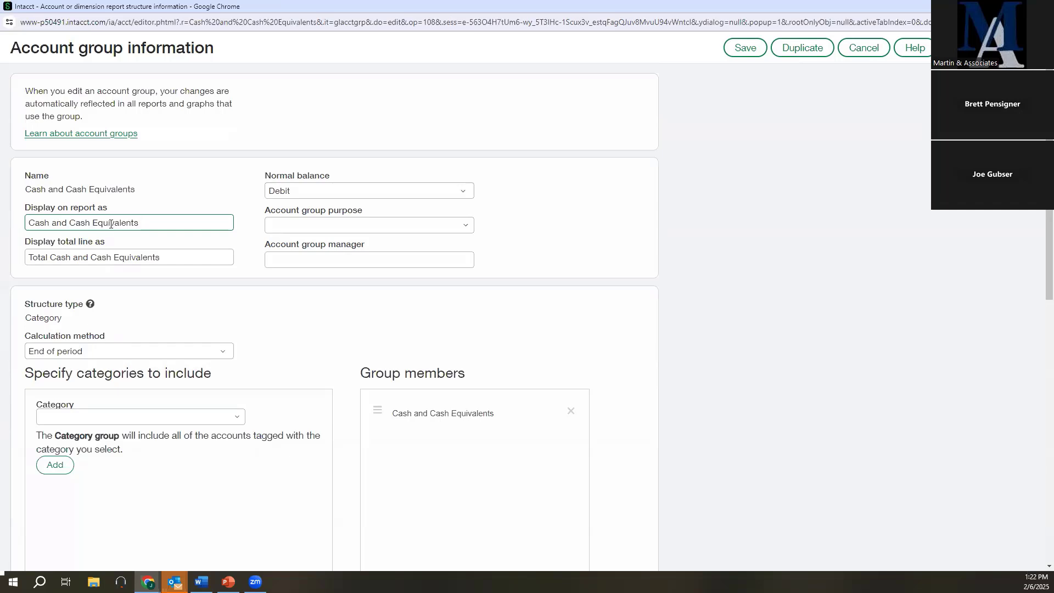
Review the Display total line as name and the Normal balance options of the account group, and cancel editing
left_click(102, 258)
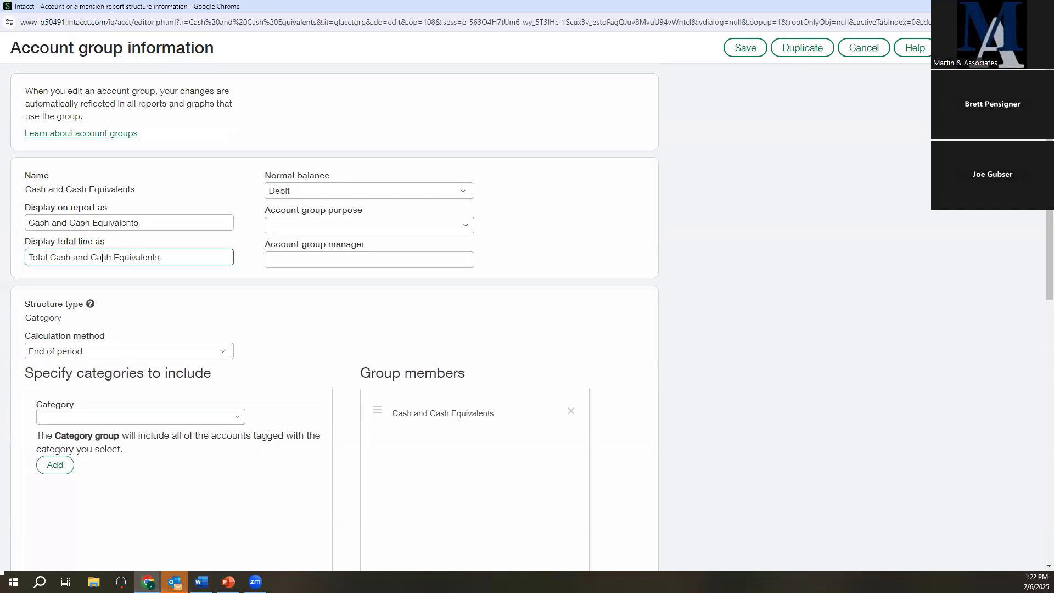
left_click(337, 197)
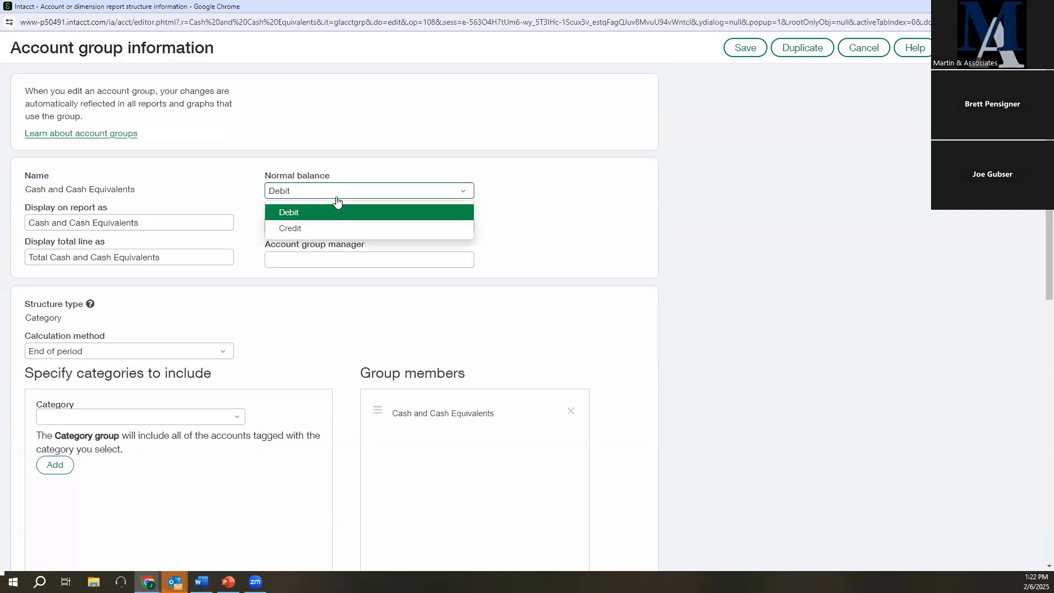
left_click(336, 197)
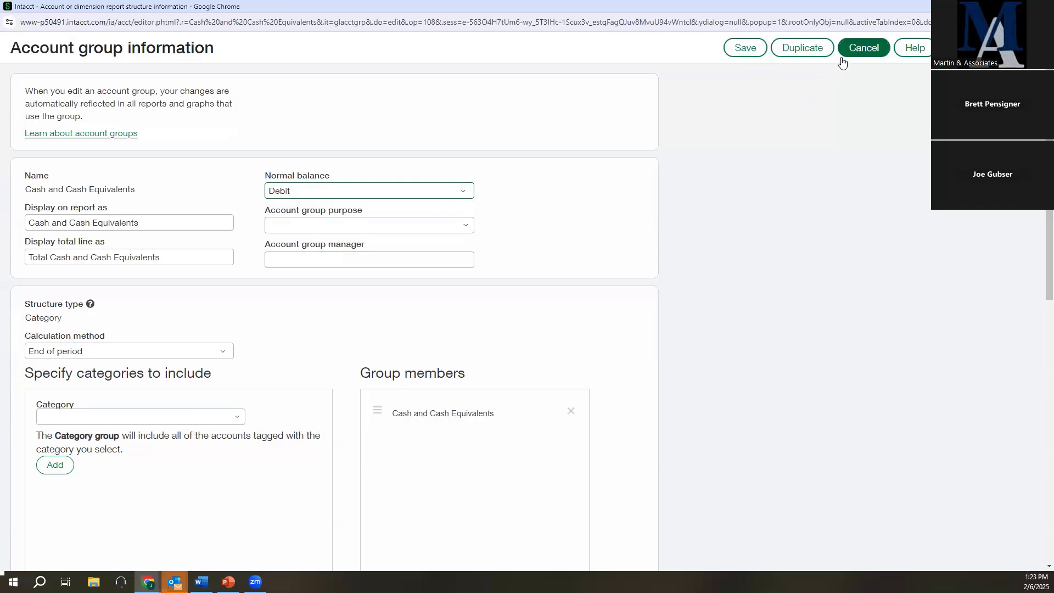
left_click(874, 49)
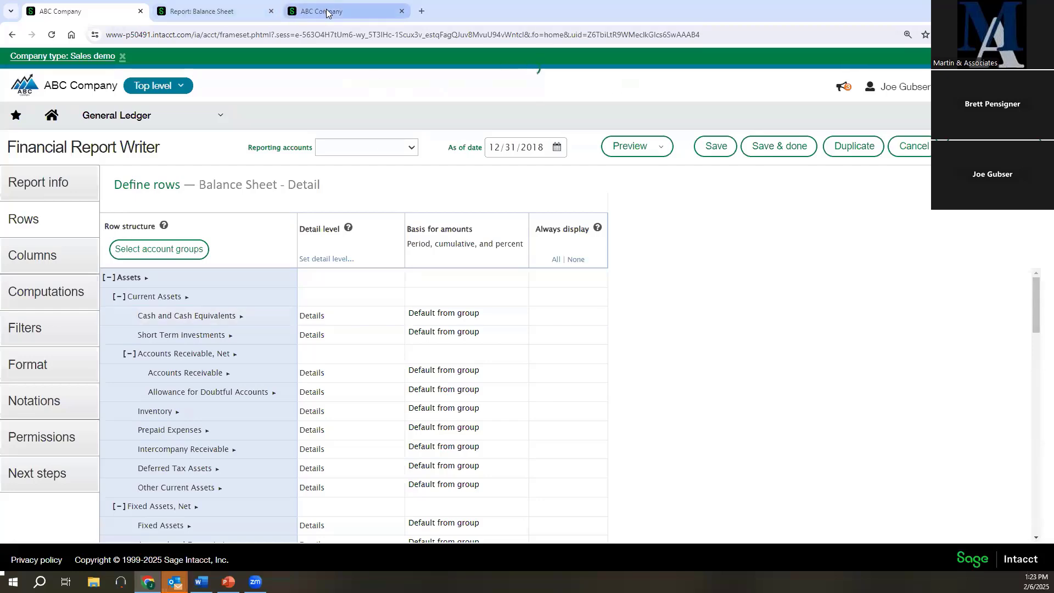
Open General Ledger account 10010 (Checking 1) for editing and examine the options for its QuickStart category
left_click(326, 10)
left_click(104, 115)
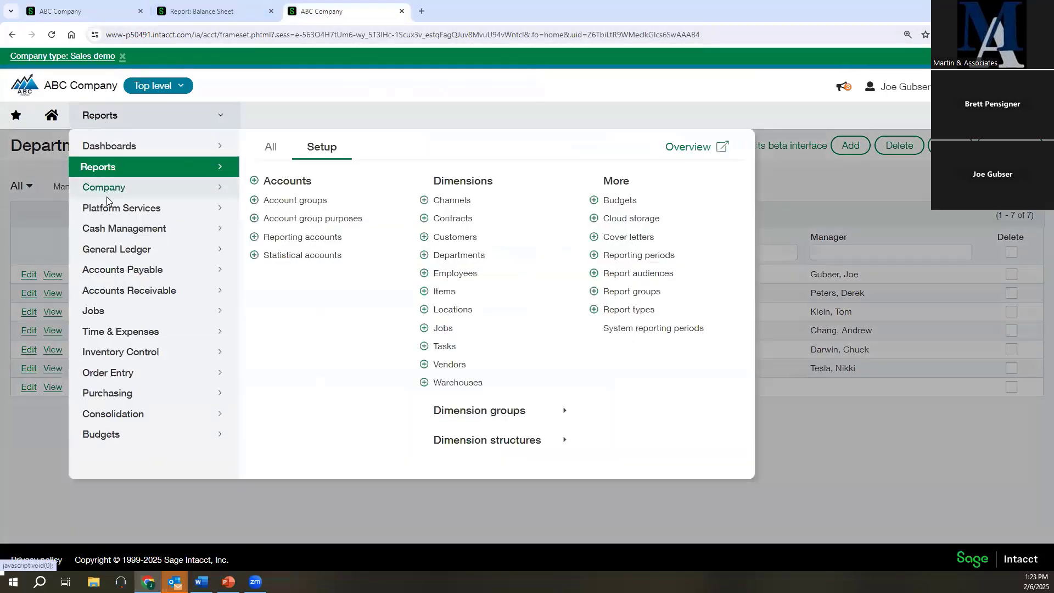
left_click(117, 248)
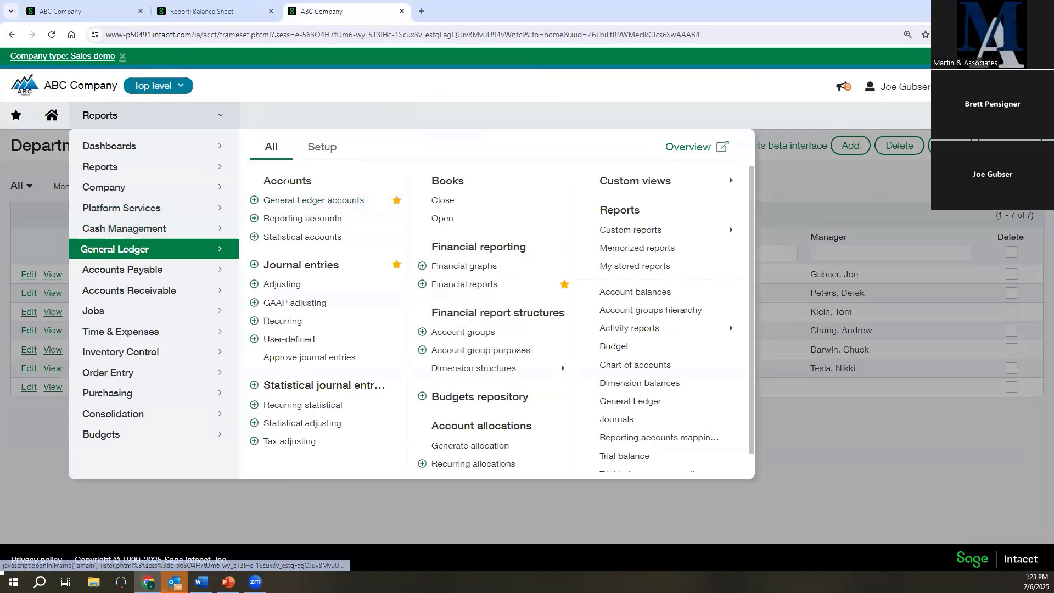
left_click(288, 202)
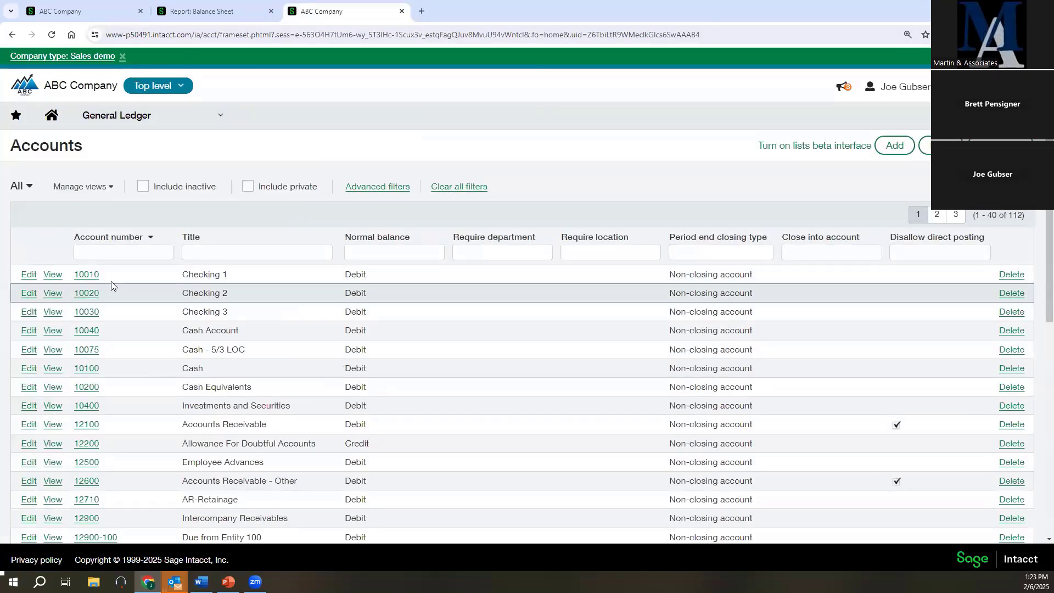
left_click(30, 275)
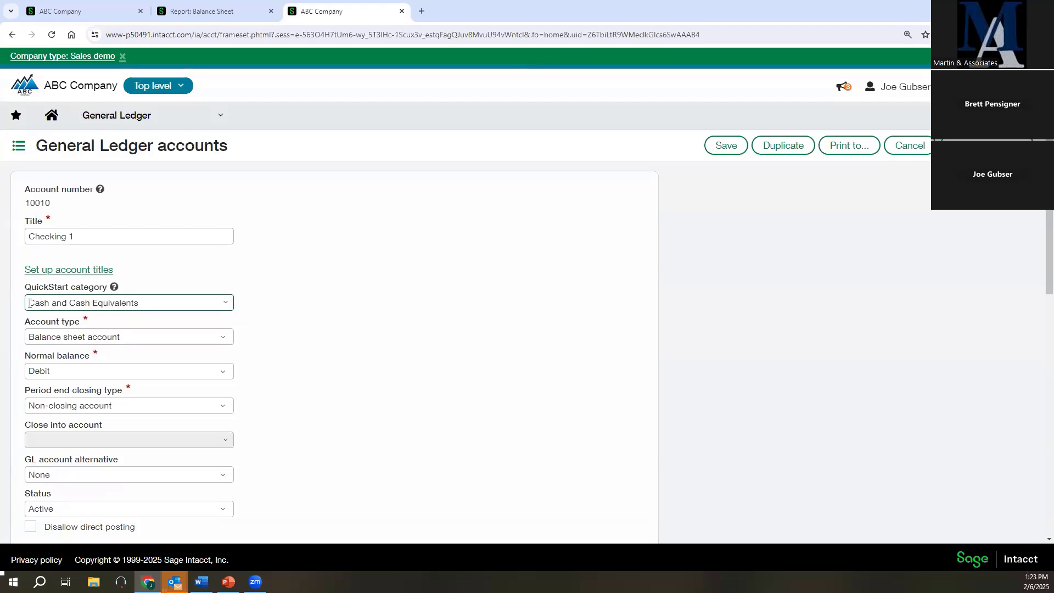
left_click(222, 307)
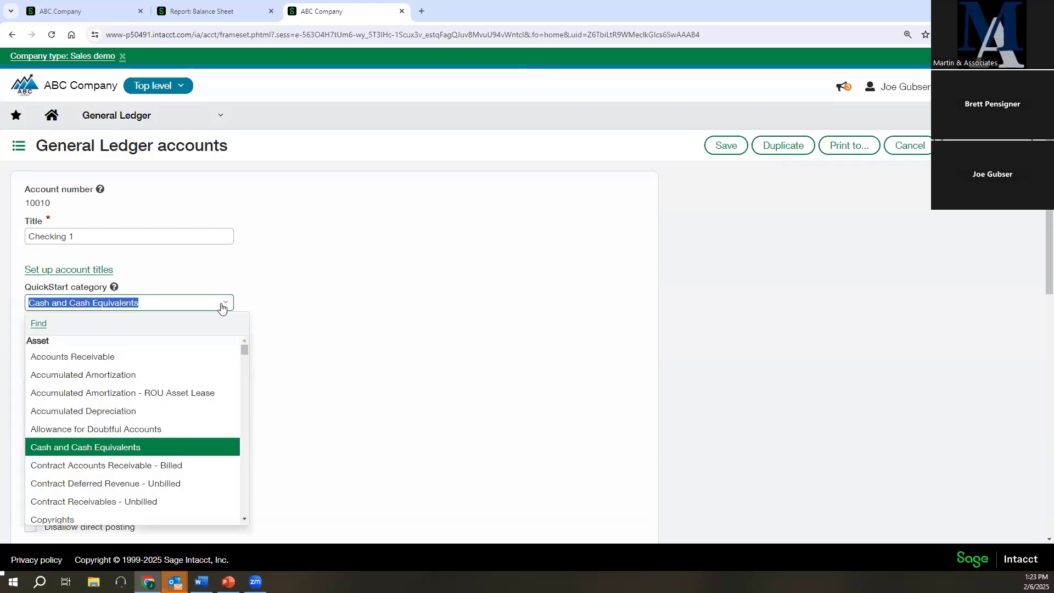
left_click(222, 307)
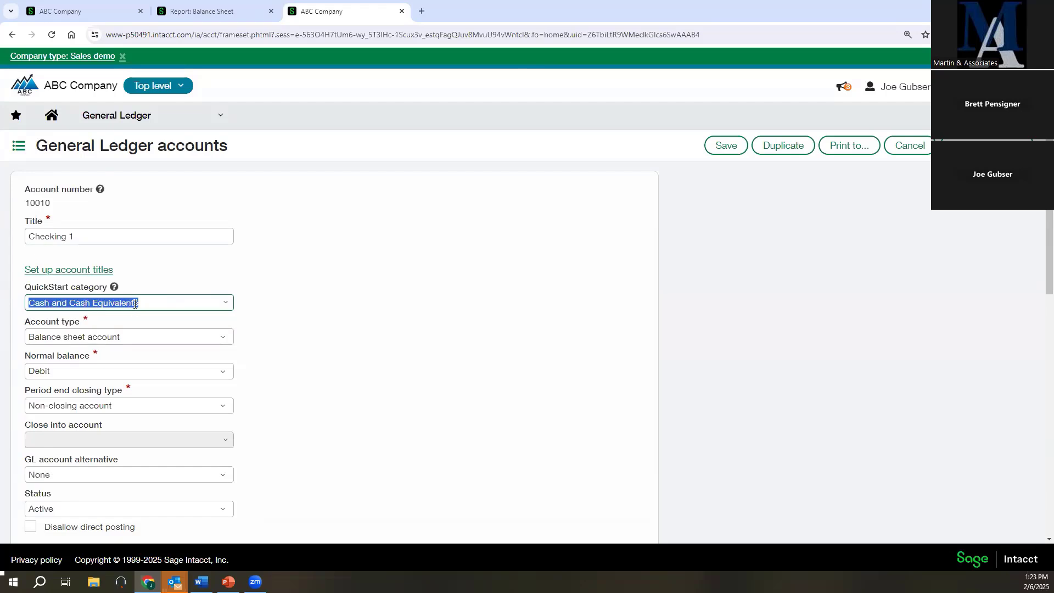
Duplicate the browser tab and open the General Ledger account groups list in the copy
right_click(318, 14)
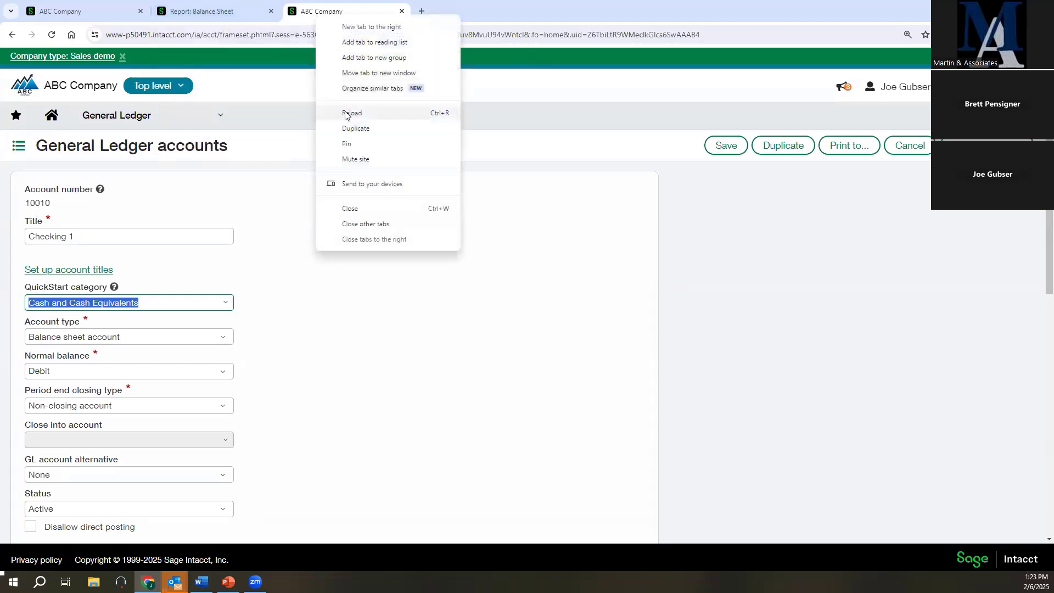
left_click(353, 130)
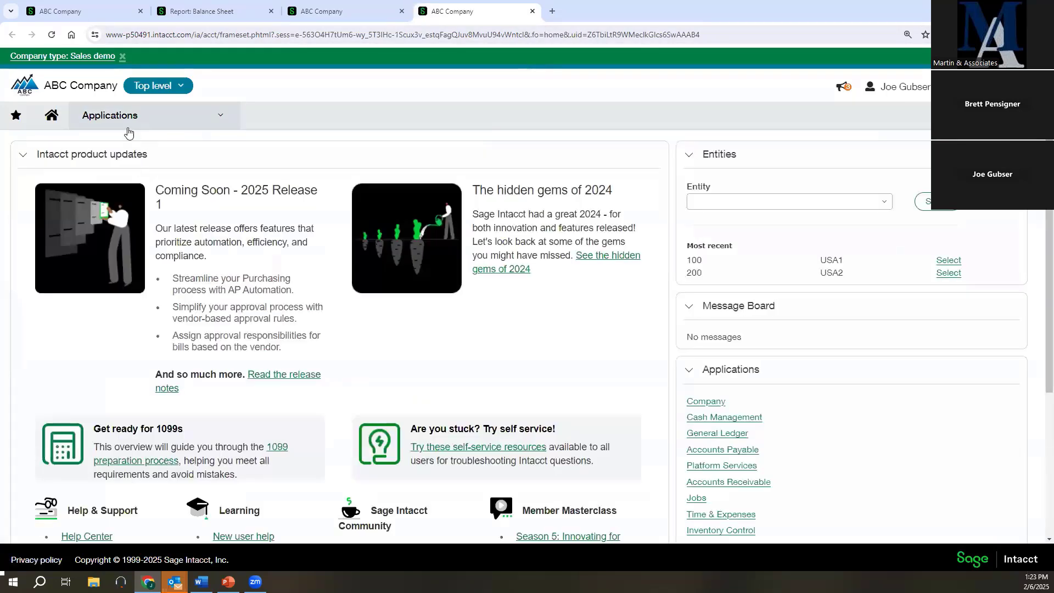
left_click(141, 116)
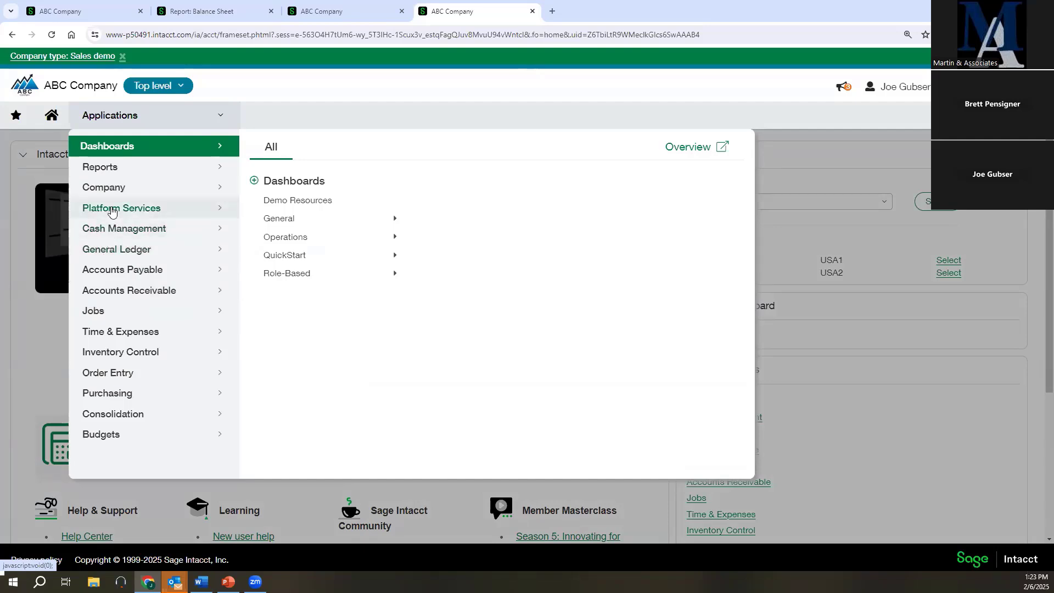
left_click(114, 250)
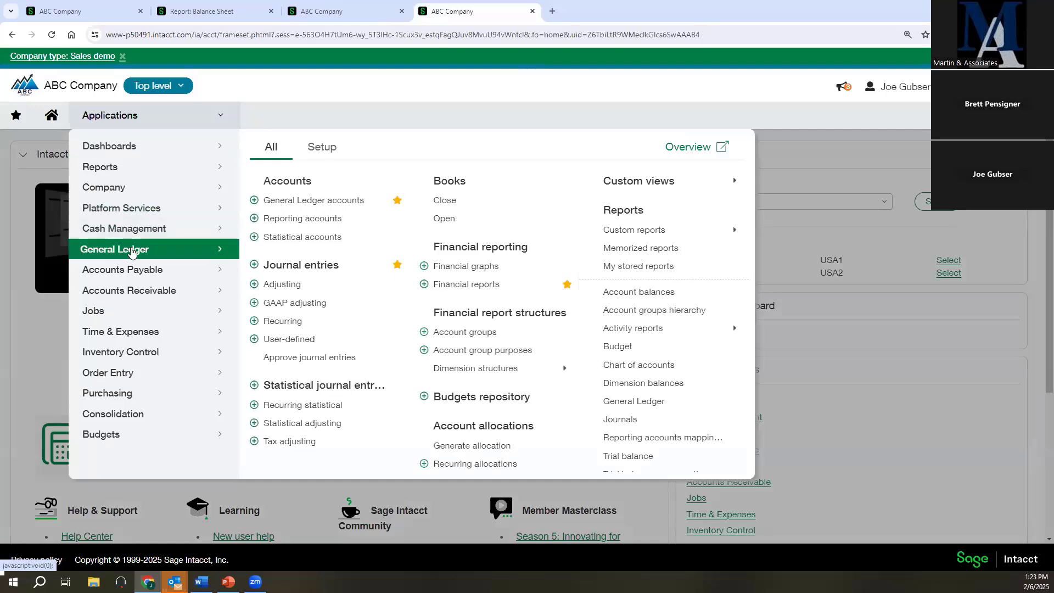
left_click(322, 150)
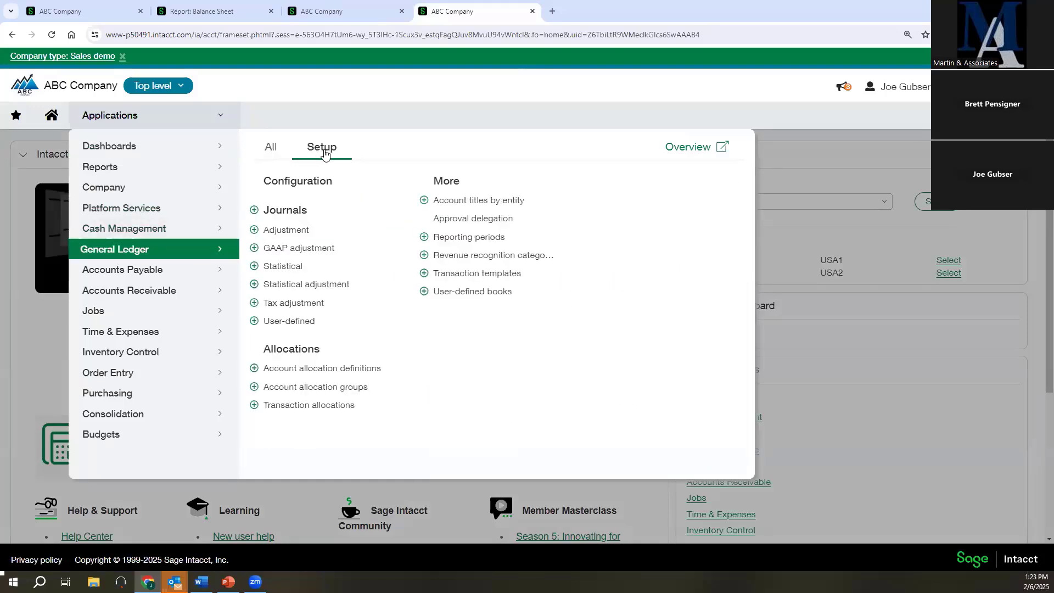
left_click(274, 146)
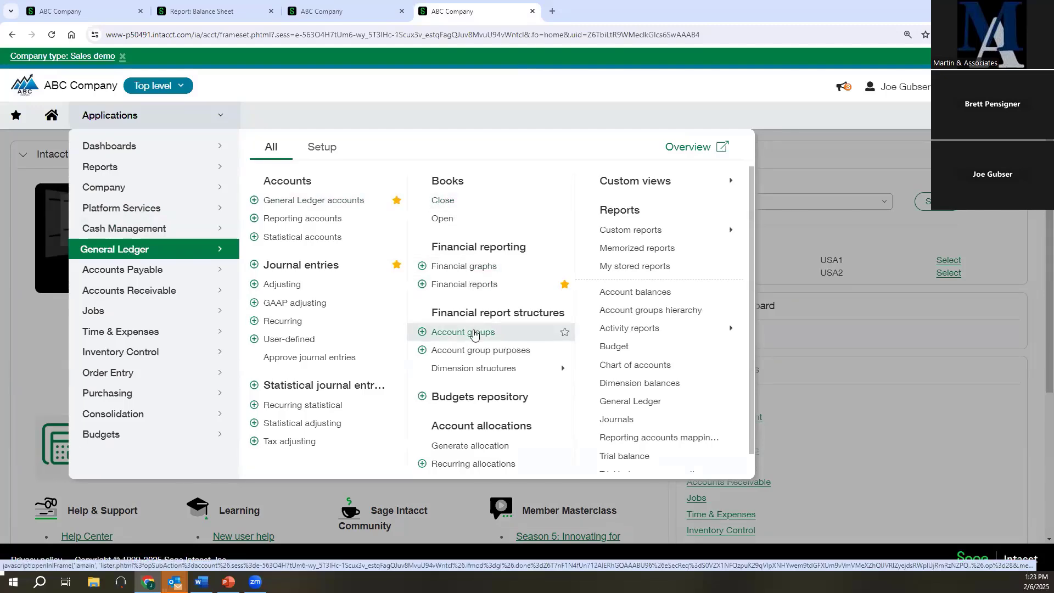
left_click(474, 333)
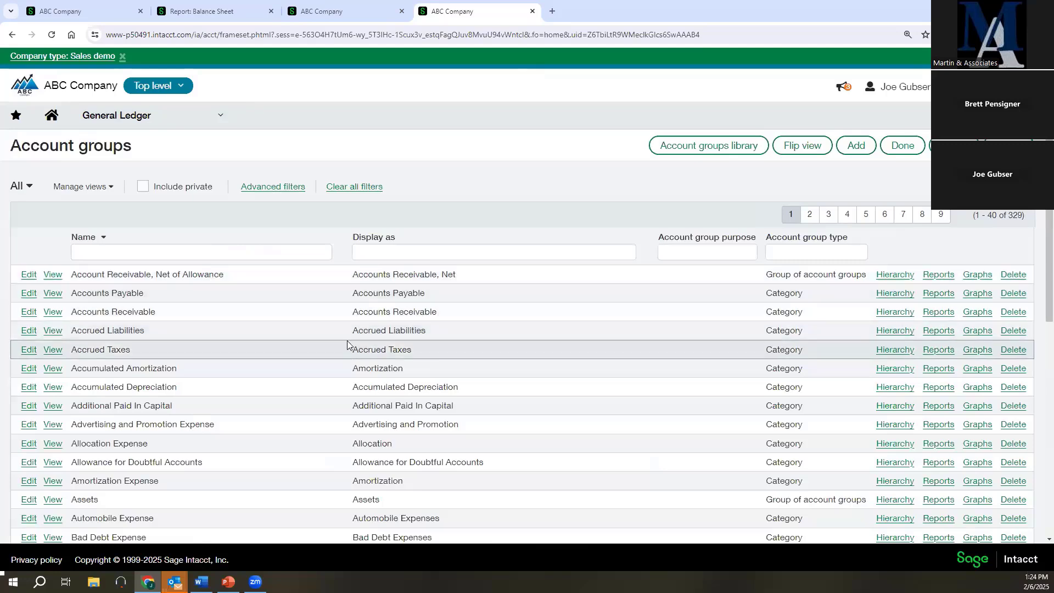
Filter the account groups by the name "cash" and open Cash and Cash Equivalents for editing to review its group members
left_click(147, 251)
type("cash")
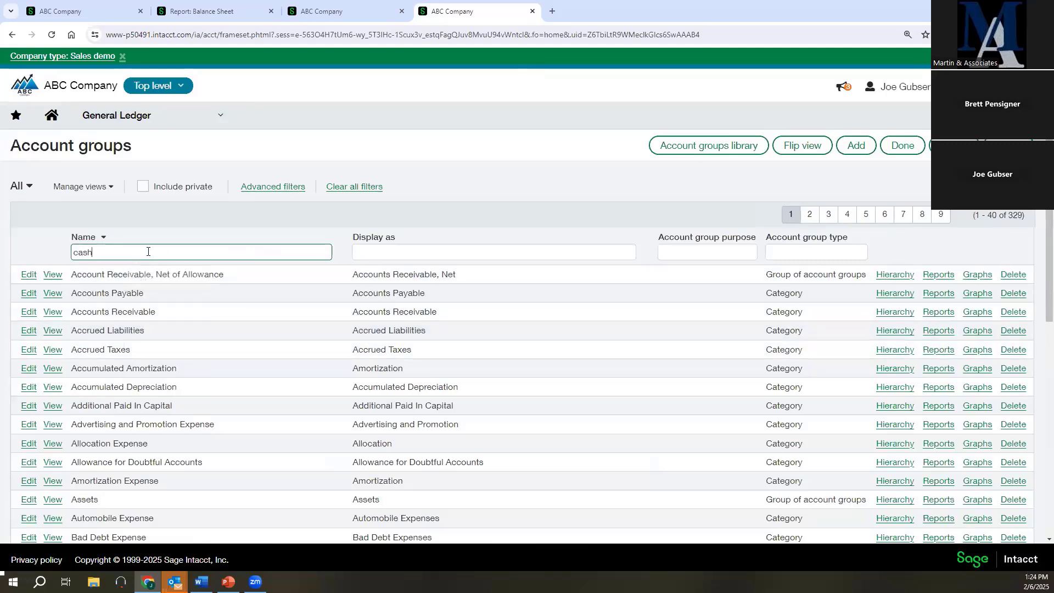
key("Return")
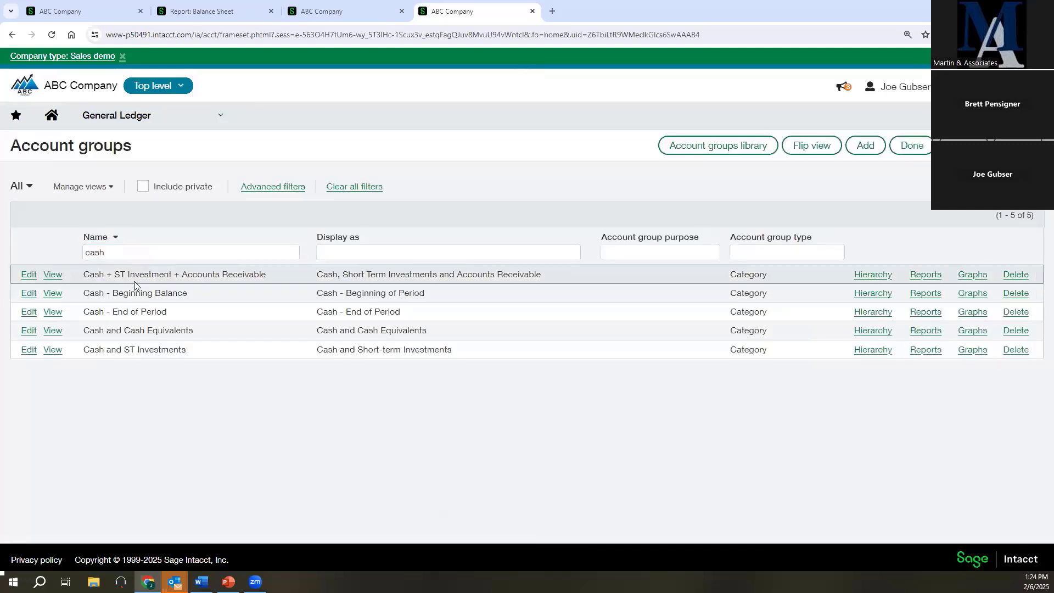
left_click(30, 330)
scroll(491, 337, "down", 2)
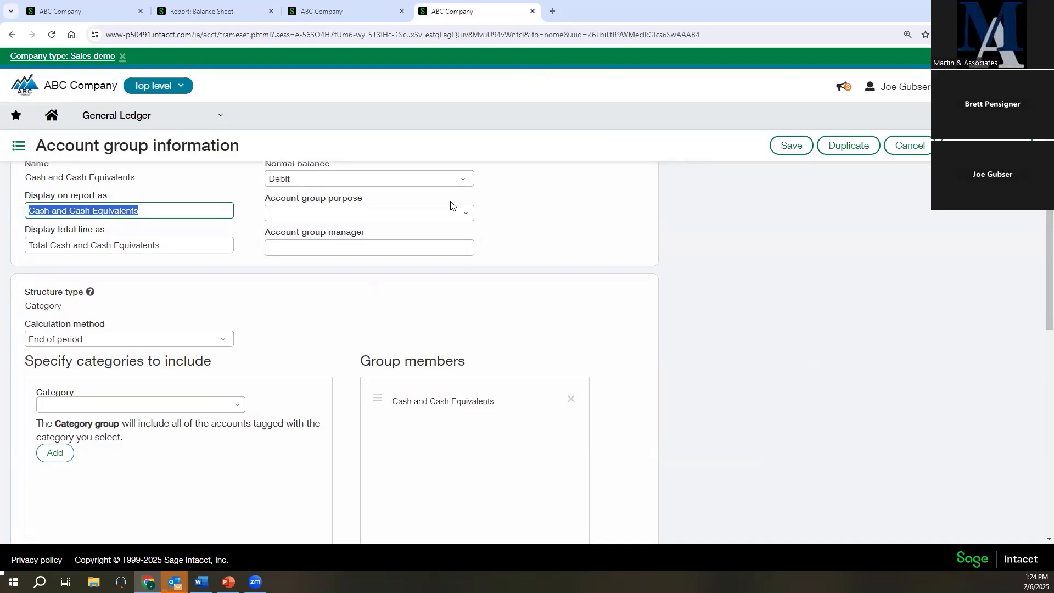
Compare the QuickStart category of account 10010 with the account group's member category, and cancel editing the group
left_click(329, 12)
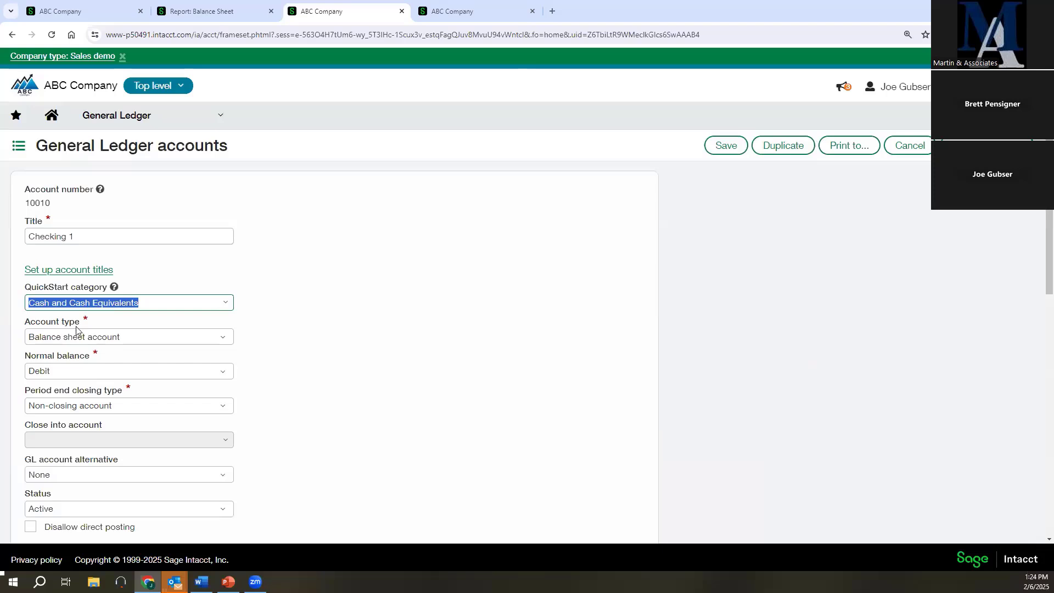
left_click(450, 17)
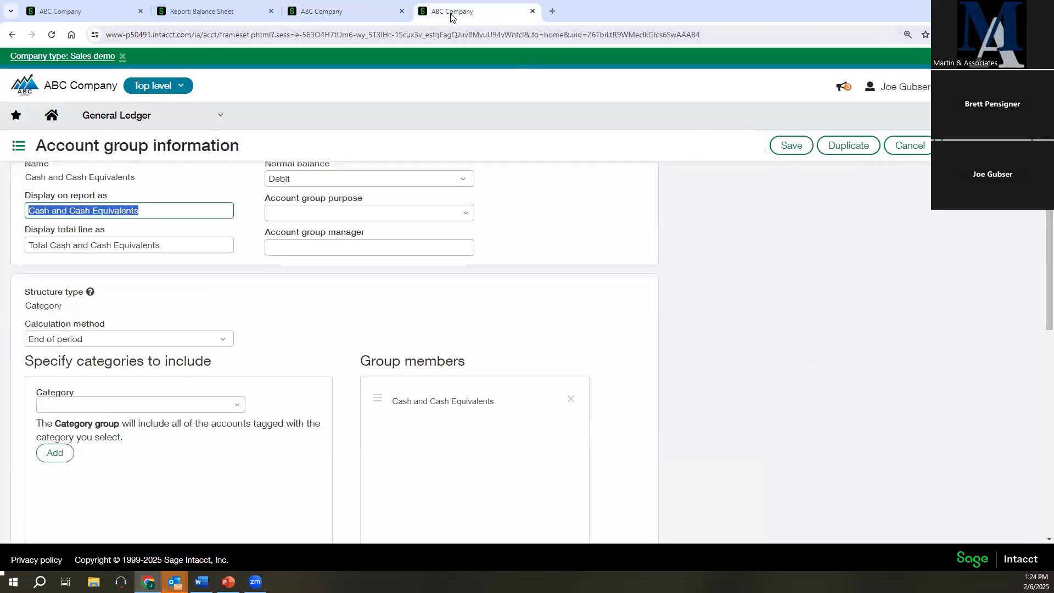
scroll(329, 299, "up", 2)
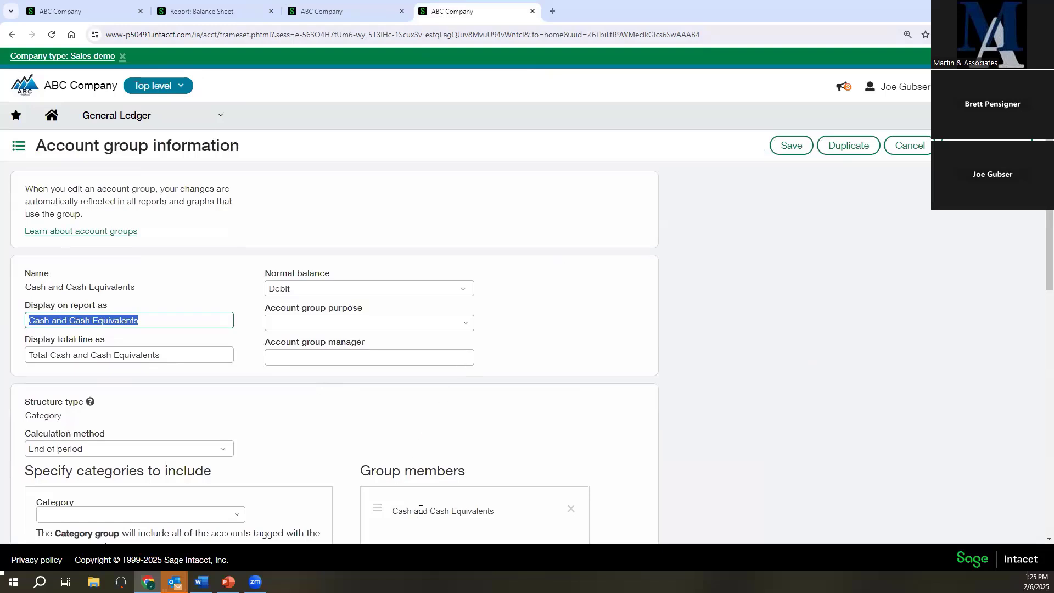
left_click(907, 154)
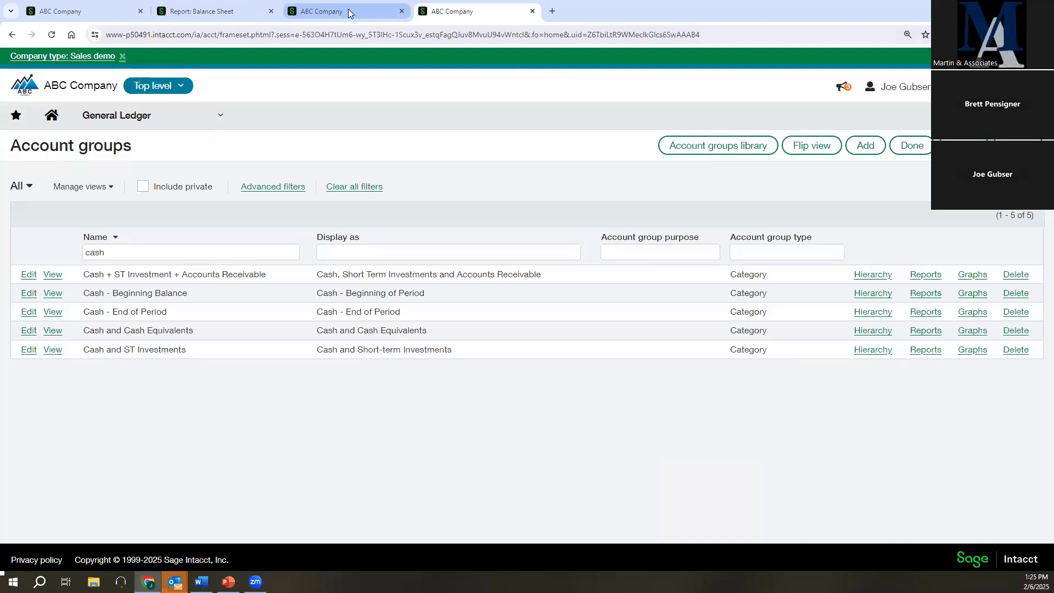
Check the Balance Sheet preview for its groups and filter the account groups list by the name "current"
left_click(348, 9)
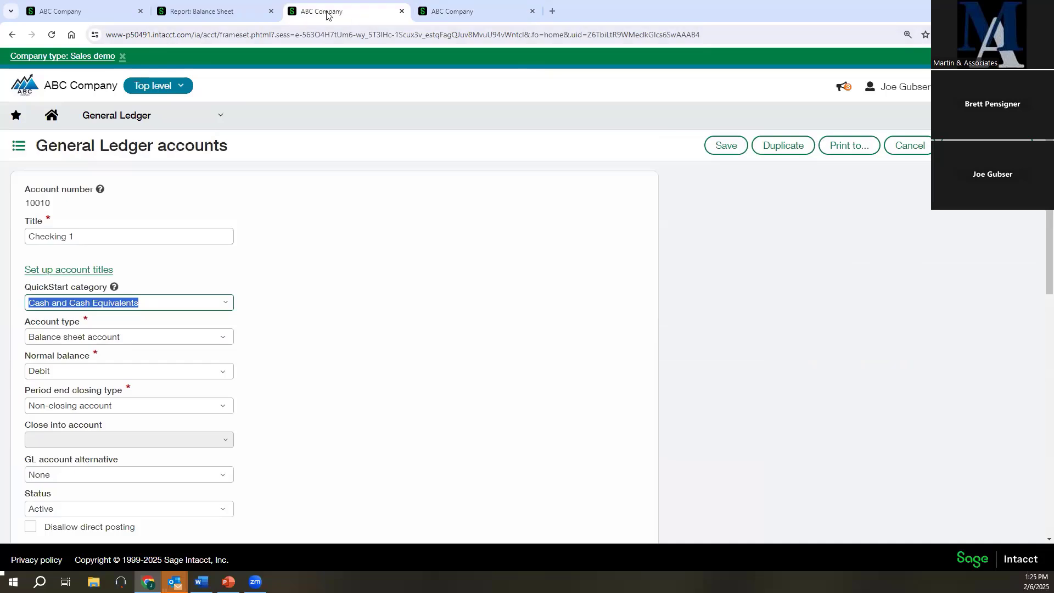
left_click(222, 11)
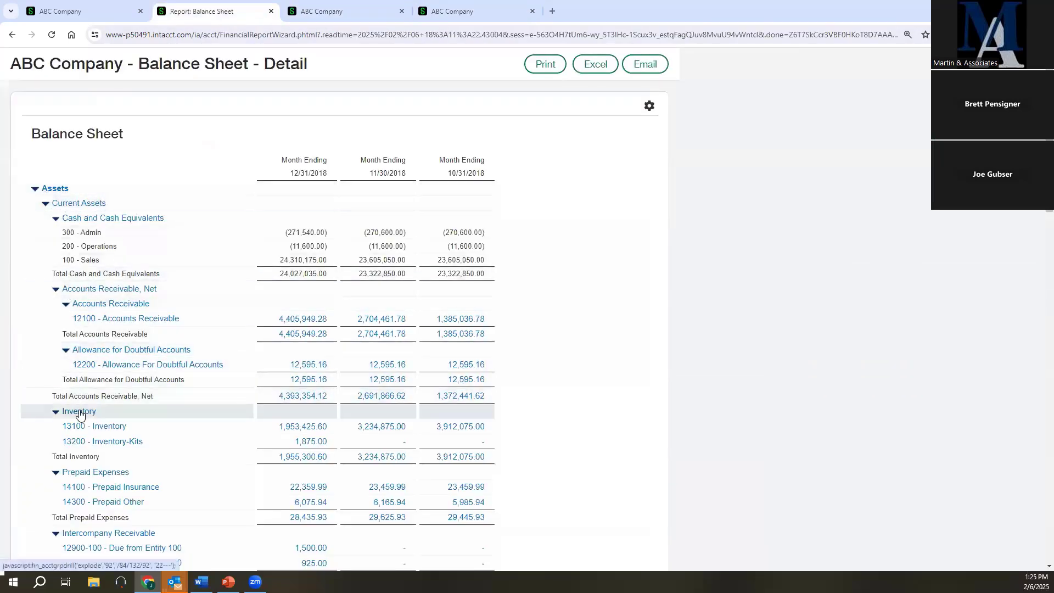
left_click(468, 4)
double_click(177, 252)
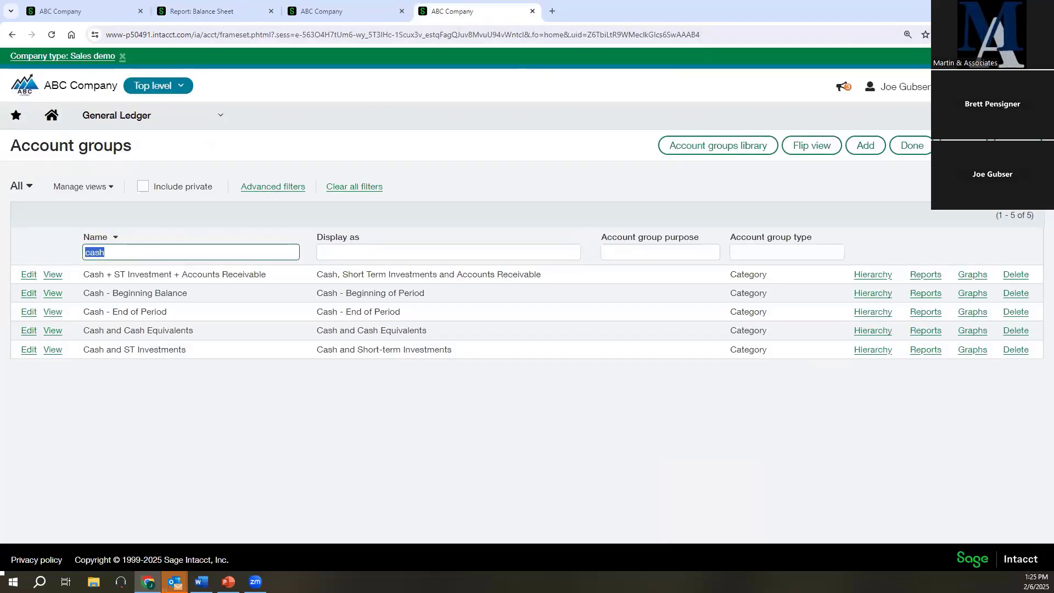
type("current")
key("Return")
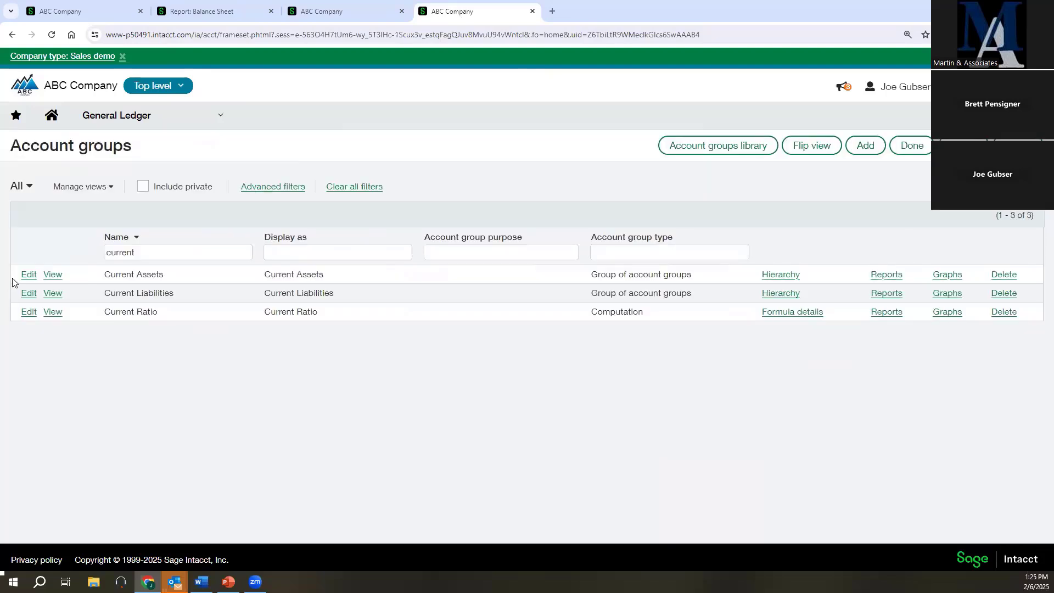
Open the Current Assets account group for editing and examine its structure type and the account groups it includes
left_click(29, 276)
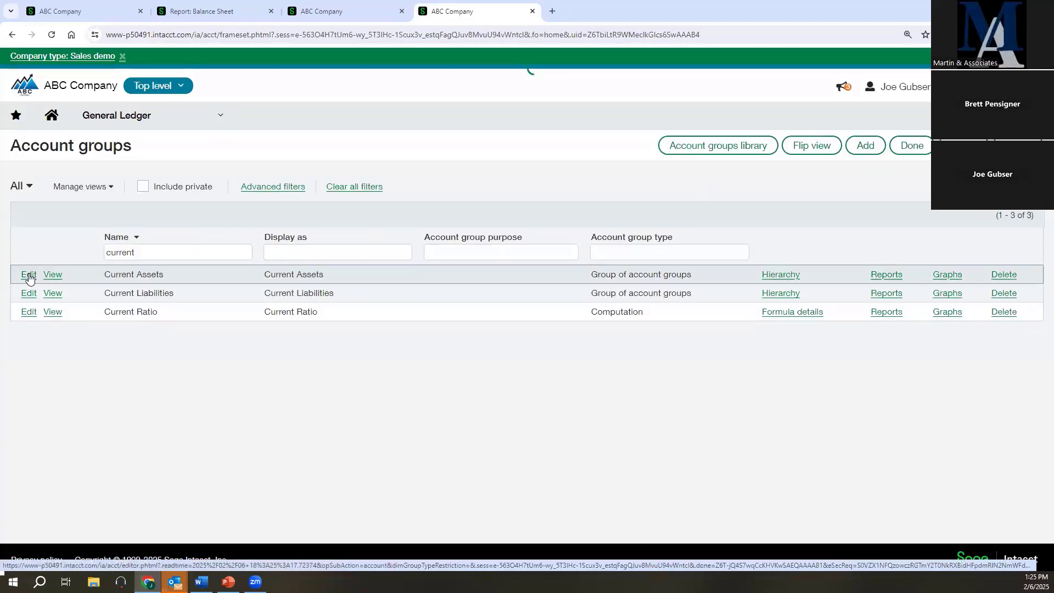
scroll(623, 422, "down", 1)
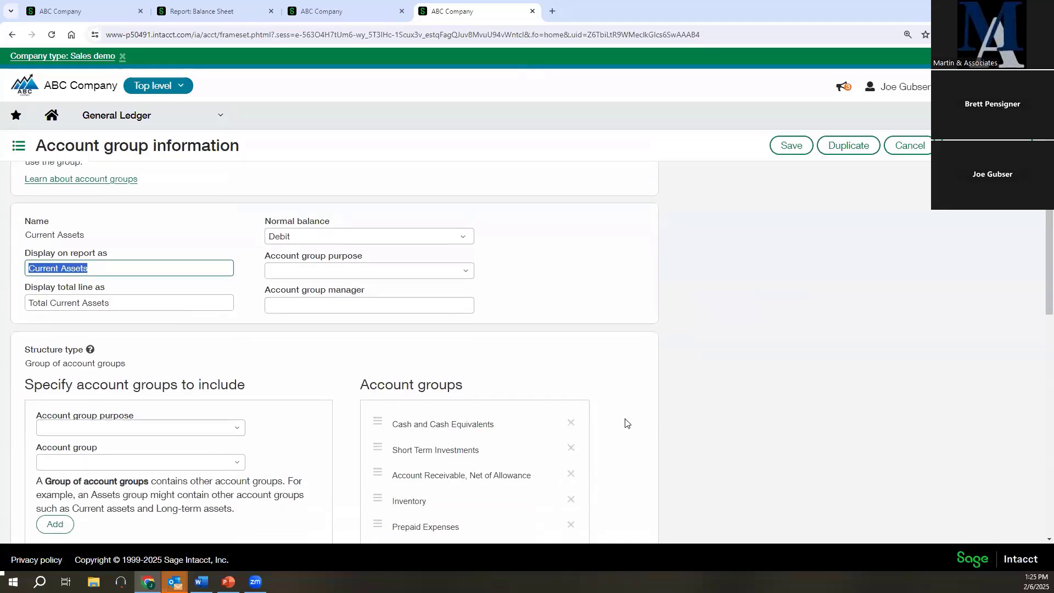
scroll(510, 439, "down", 1)
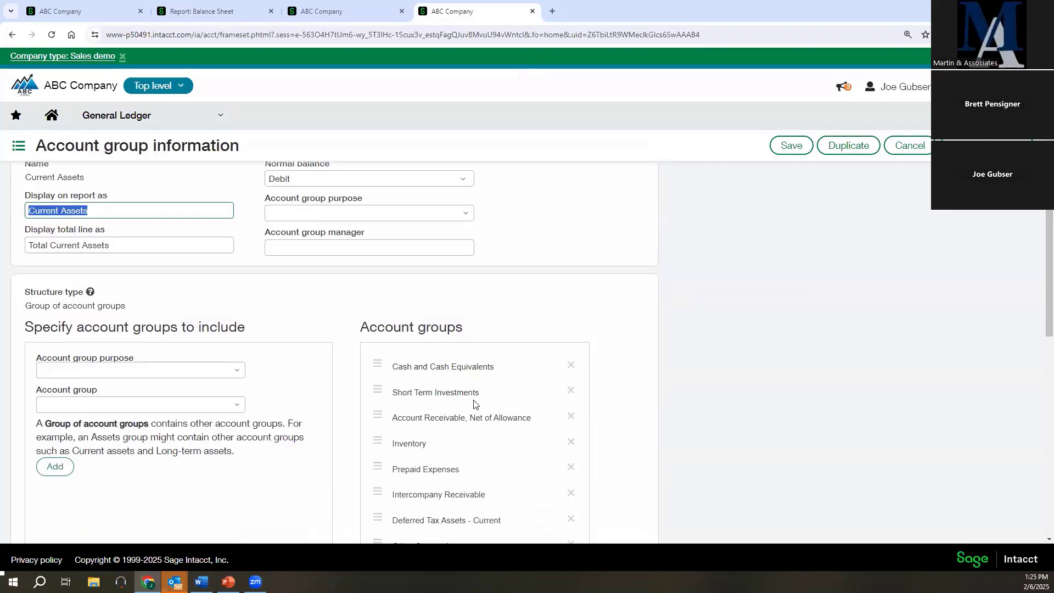
scroll(451, 414, "down", 1)
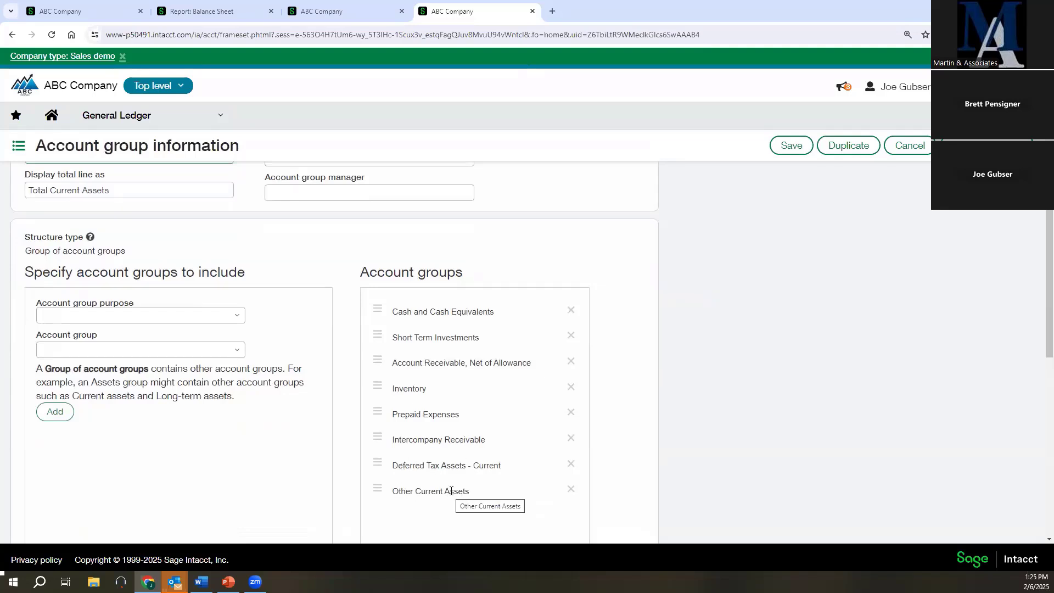
Compare the Current Assets members with the Balance Sheet preview, and cancel editing the group
left_click(170, 13)
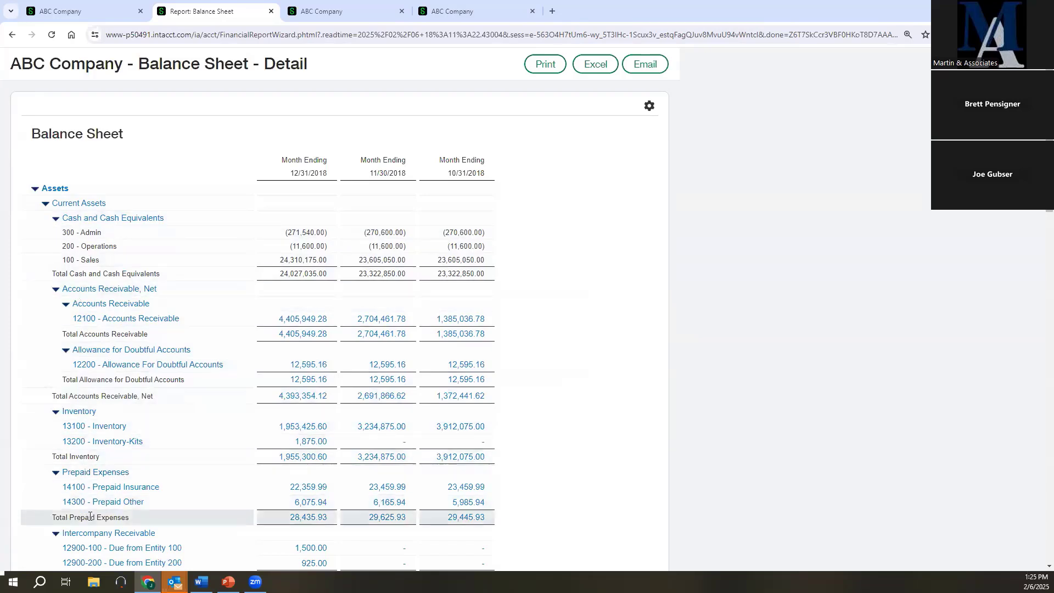
left_click(432, 14)
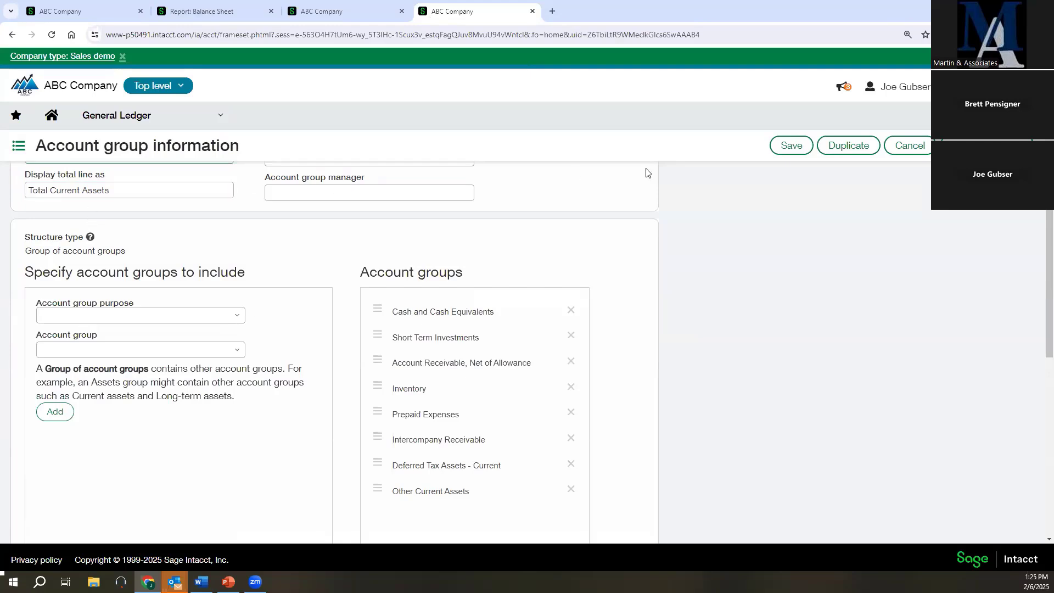
left_click(909, 147)
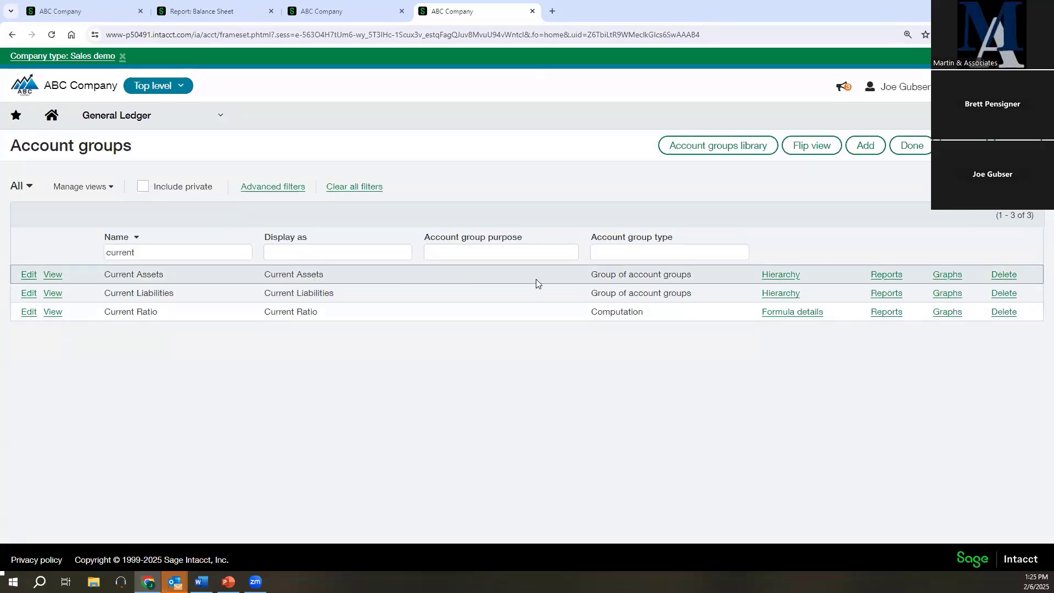
Open the hierarchy report for the Current Assets account group full size and examine its member groups, categories and accounts
left_click(770, 278)
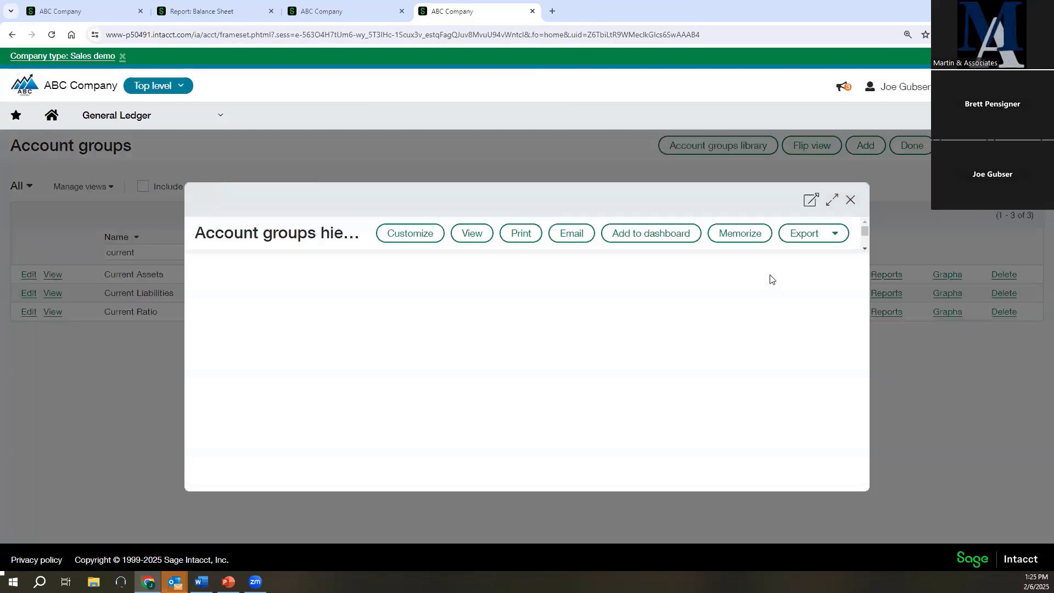
left_click(832, 201)
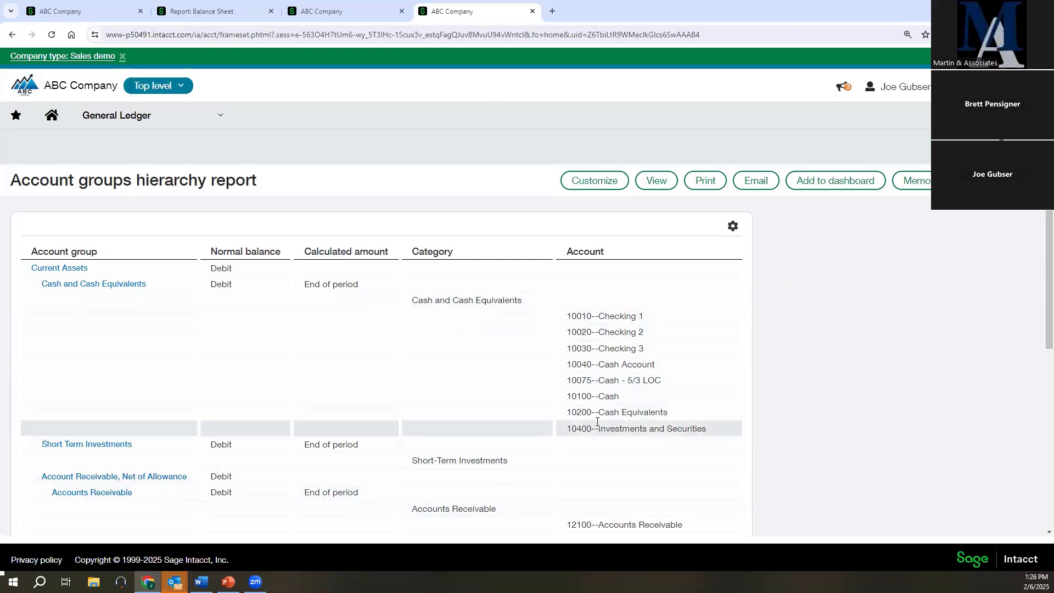
scroll(597, 422, "down", 3)
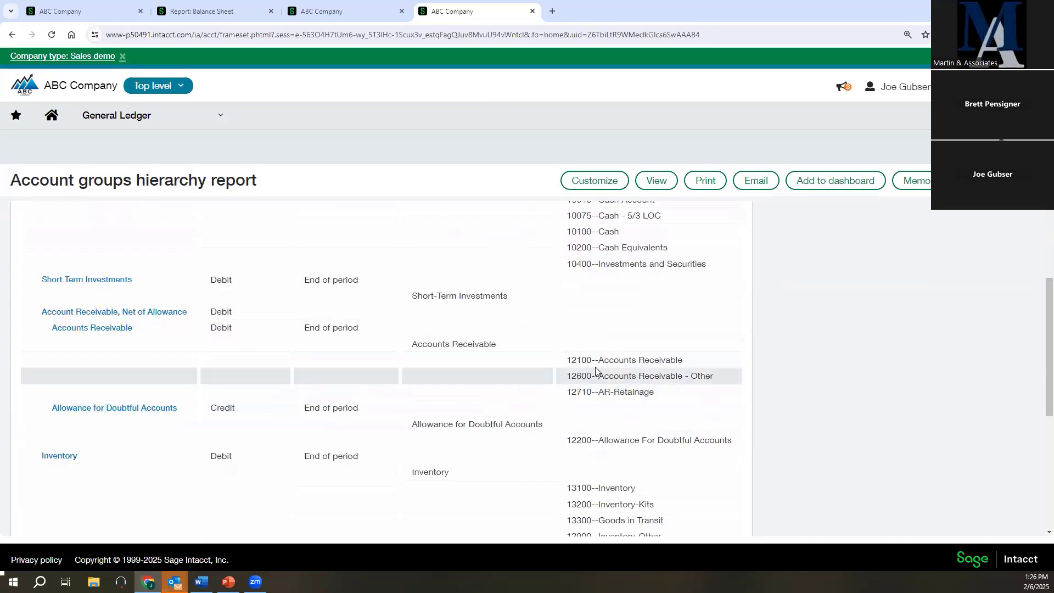
scroll(596, 370, "down", 5)
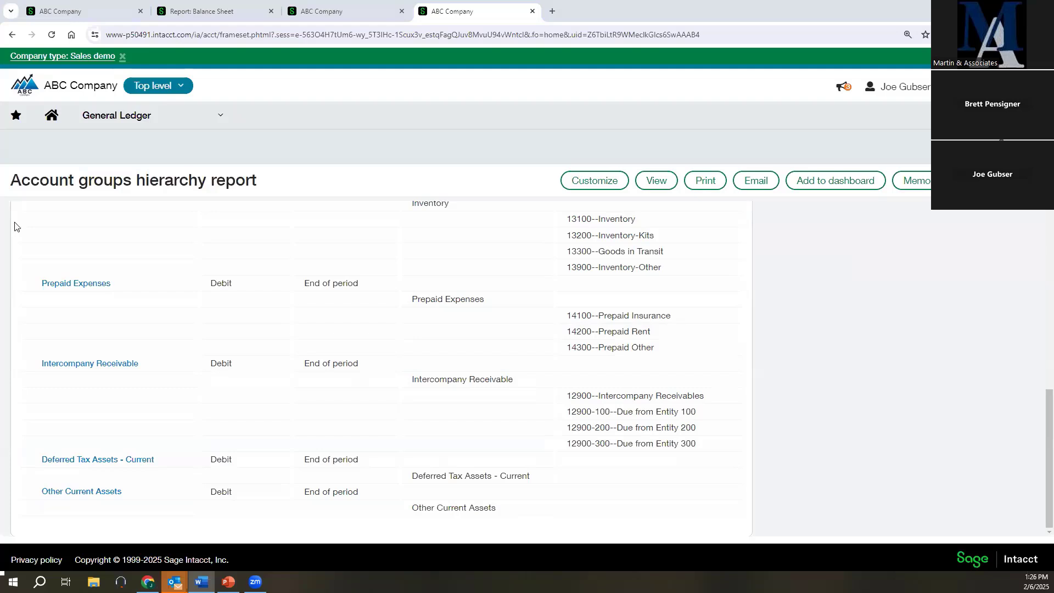
Return to the Balance Sheet - Detail definition, show its column setup, and compare the columns with the report preview
left_click(289, 16)
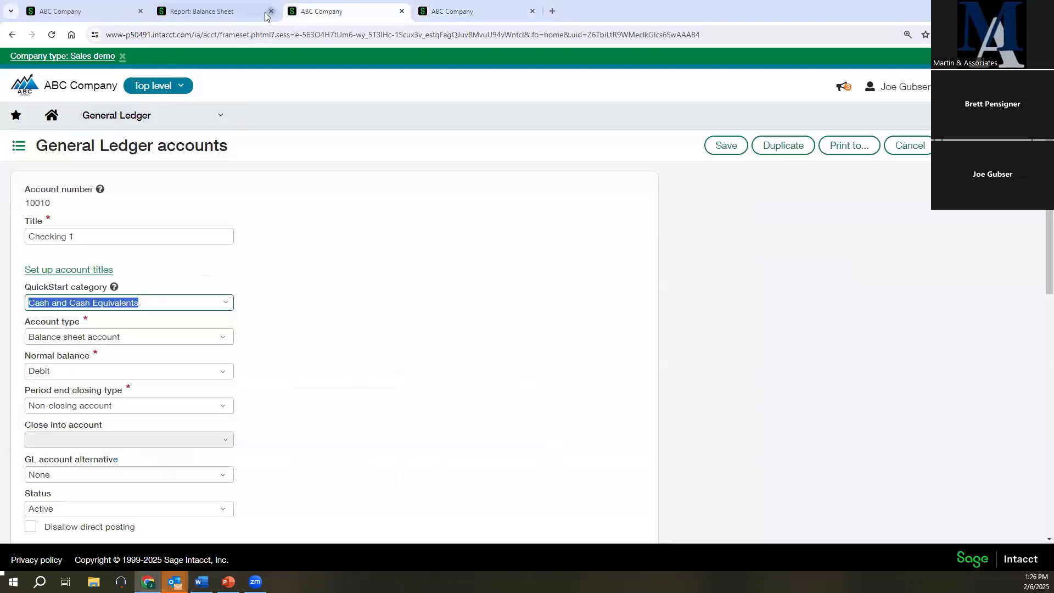
left_click(208, 14)
left_click(82, 11)
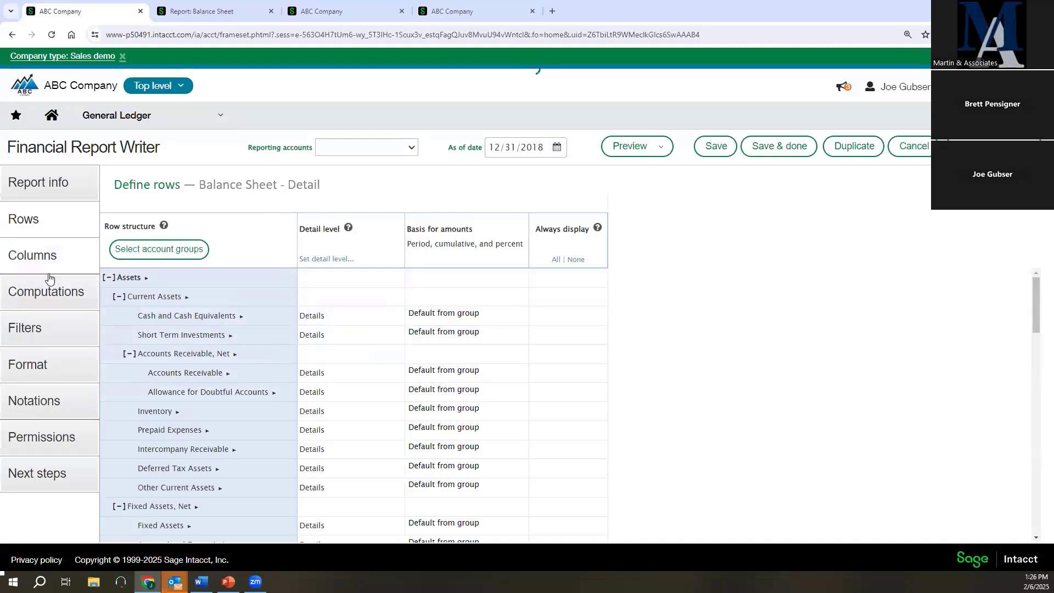
left_click(36, 261)
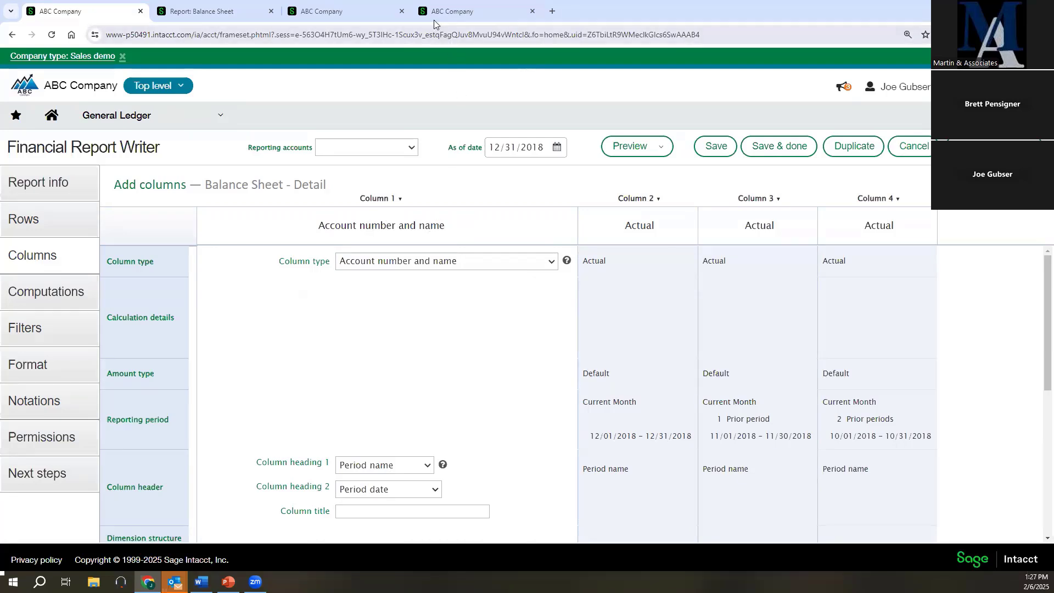
left_click(262, 15)
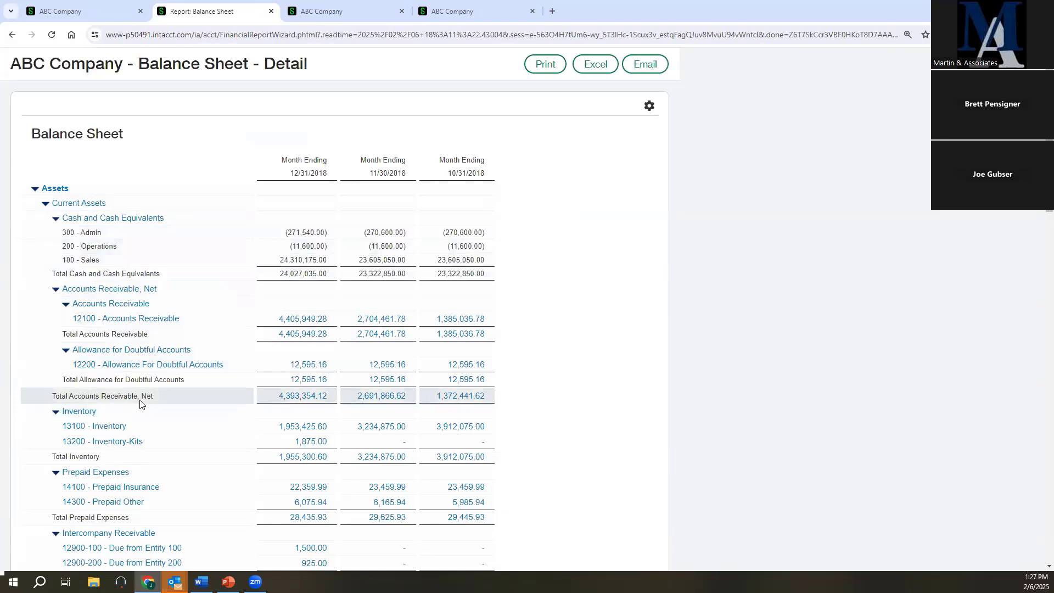
left_click(95, 20)
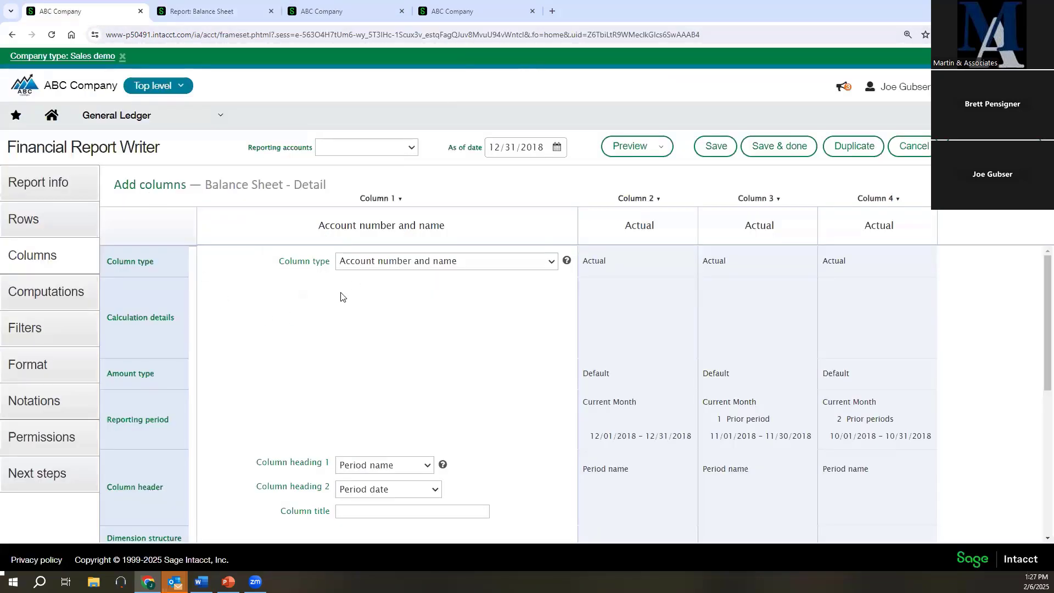
Review the column types available for Column 1 and check how the account column appears in the Balance Sheet preview
left_click(550, 262)
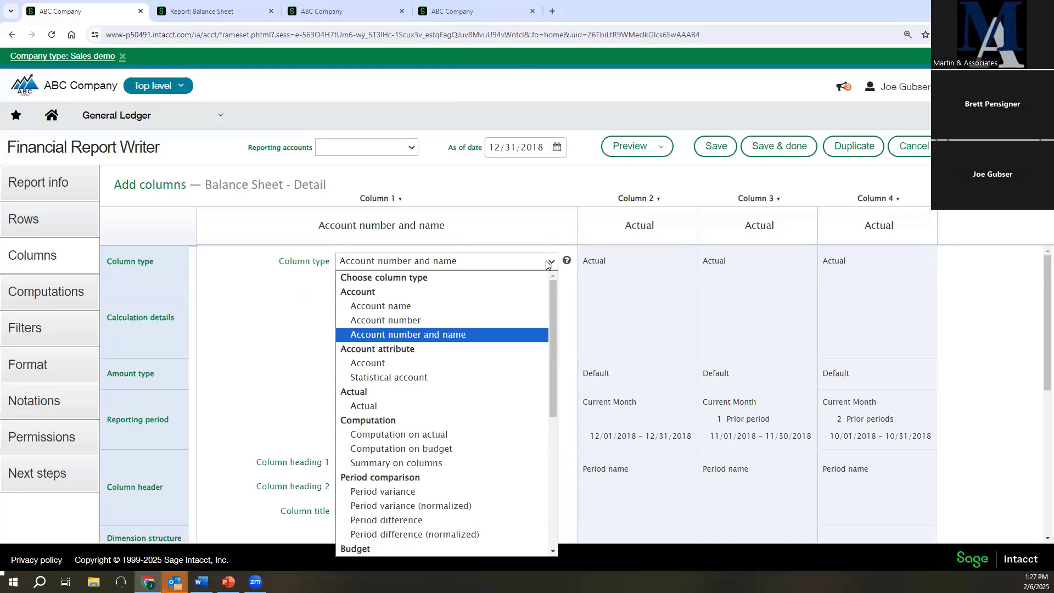
left_click(547, 262)
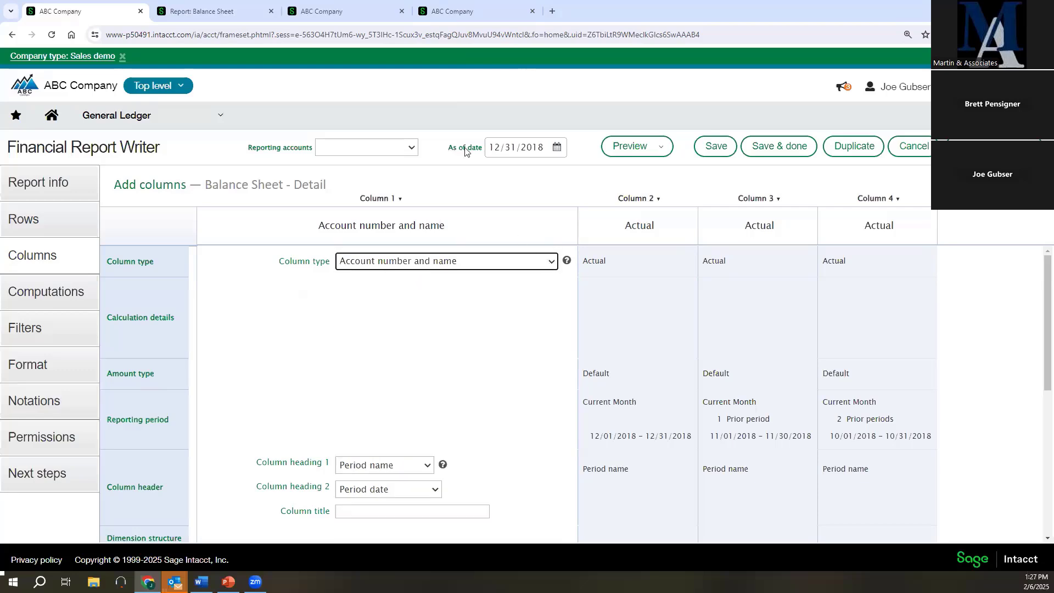
left_click(228, 10)
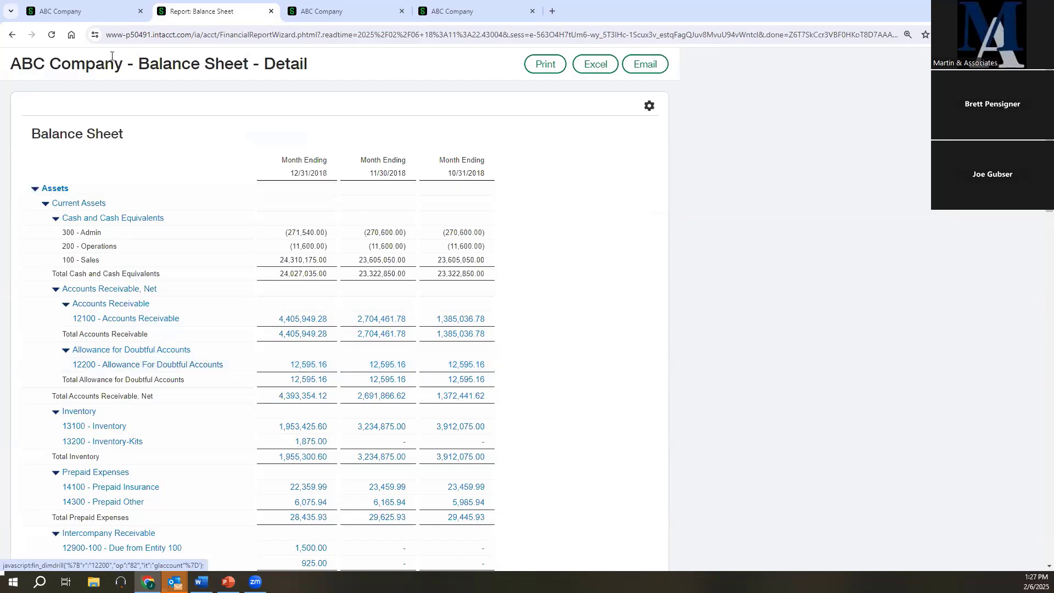
left_click(78, 16)
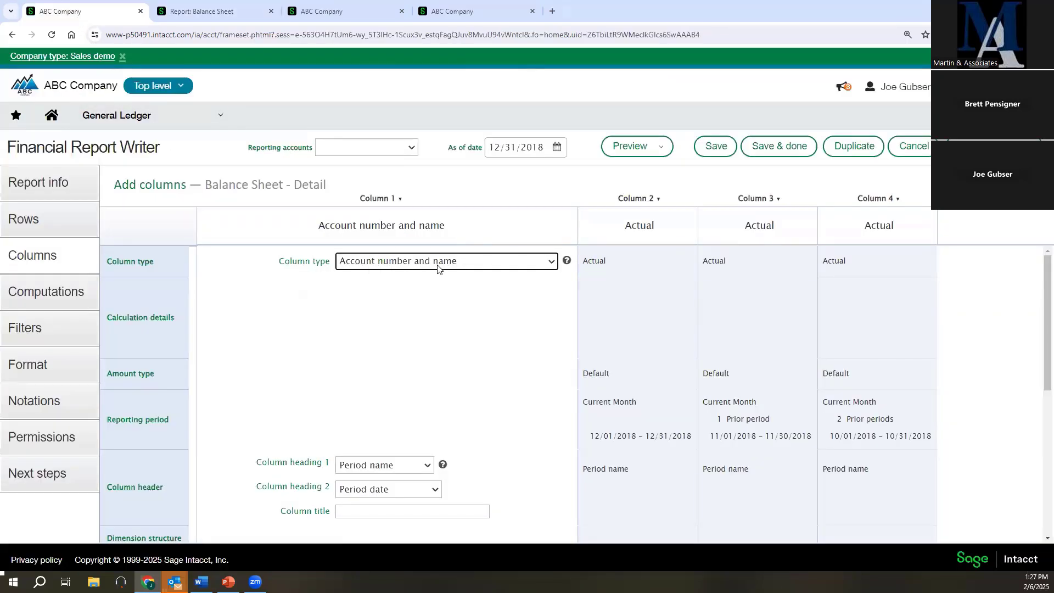
Compare the column heading and reporting period settings with the Balance Sheet preview, and look through the remaining column settings
scroll(491, 393, "down", 1)
scroll(491, 393, "down", 2)
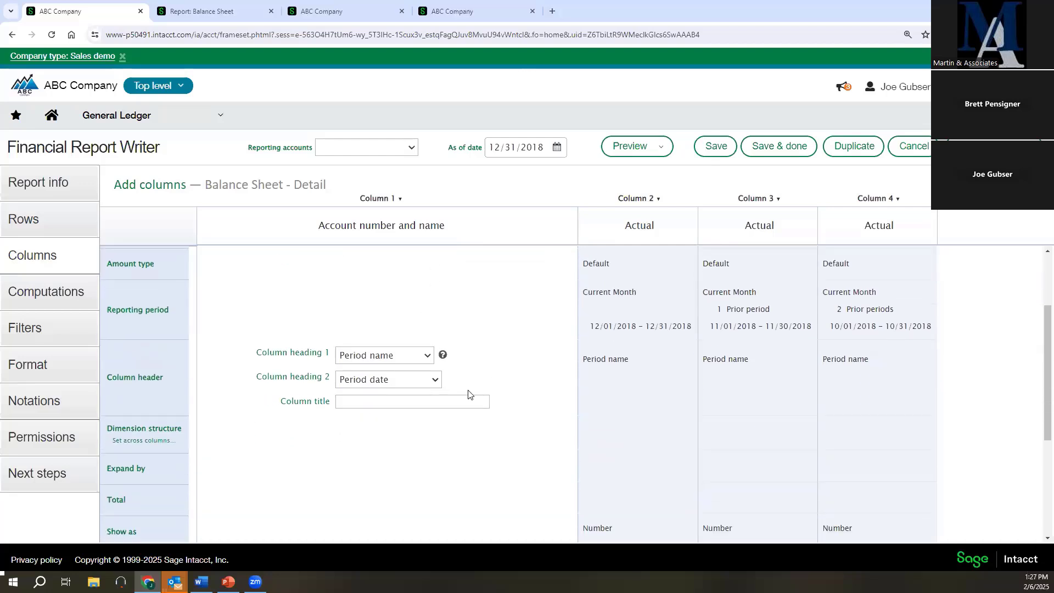
left_click(199, 11)
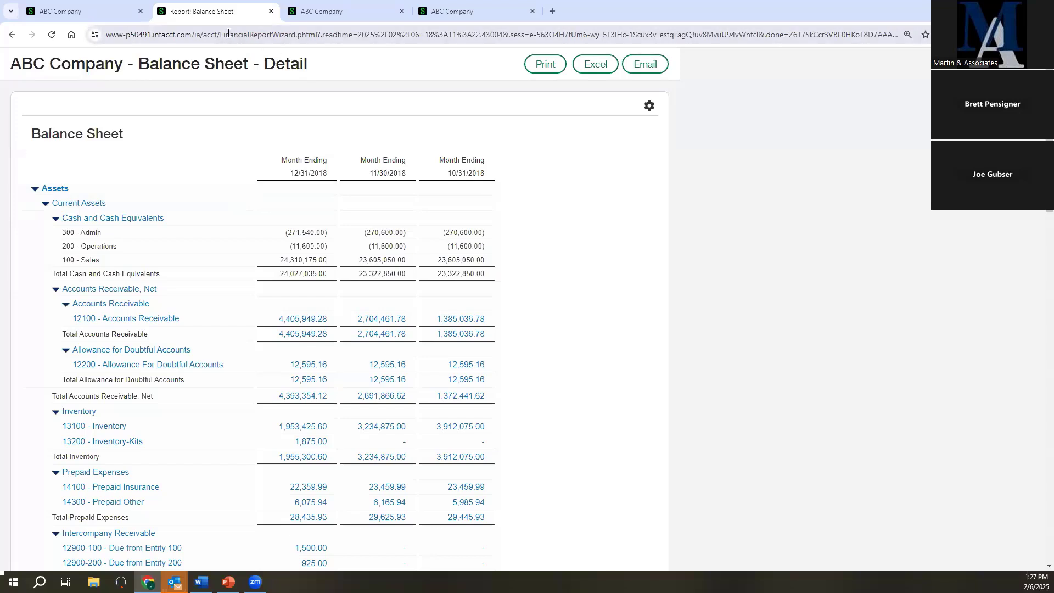
left_click(83, 15)
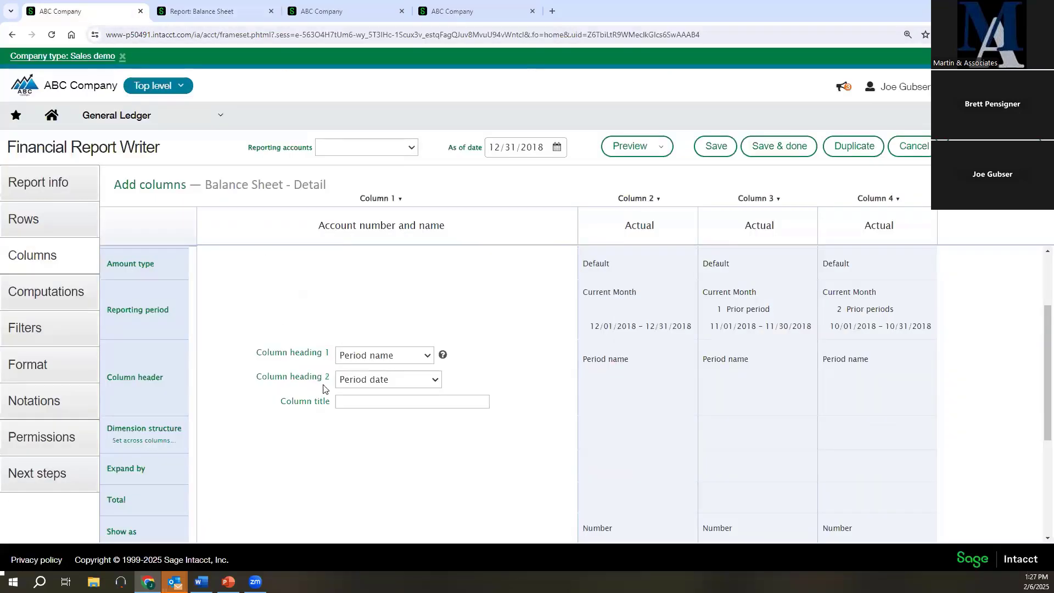
scroll(329, 387, "down", 4)
scroll(329, 386, "up", 4)
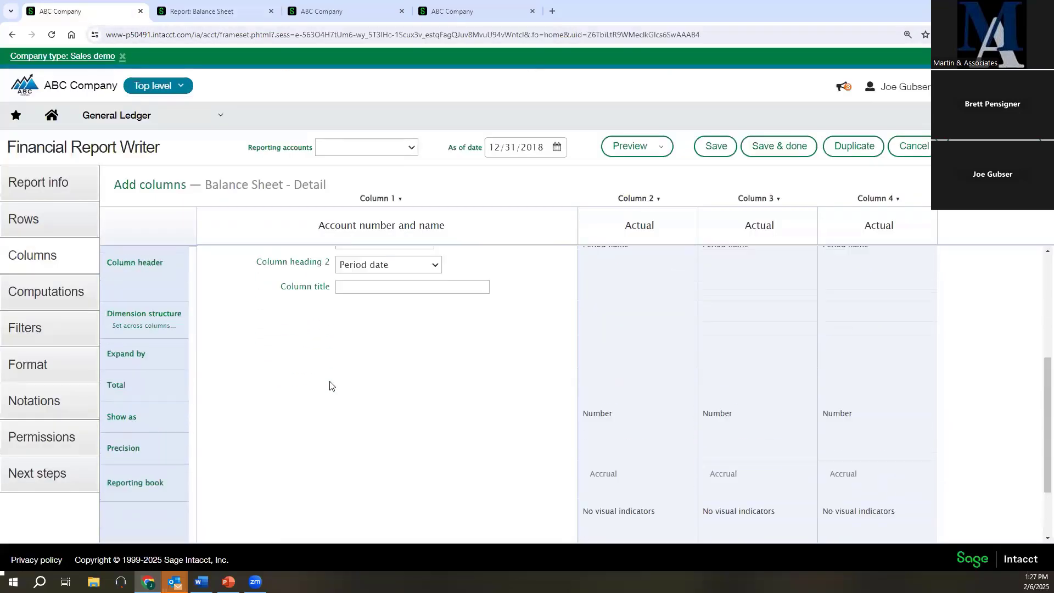
left_click(222, 19)
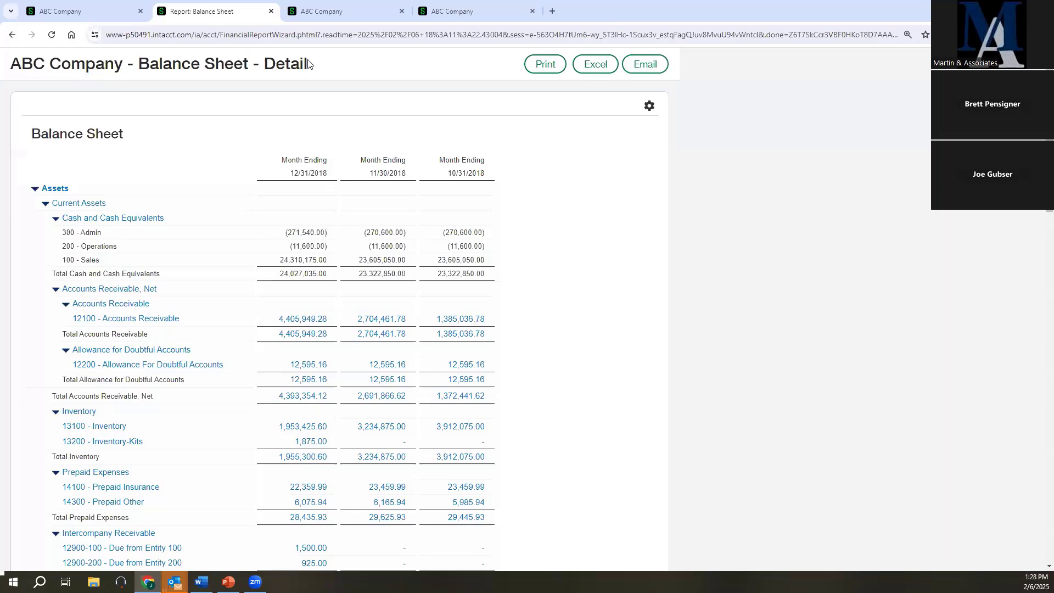
left_click(104, 12)
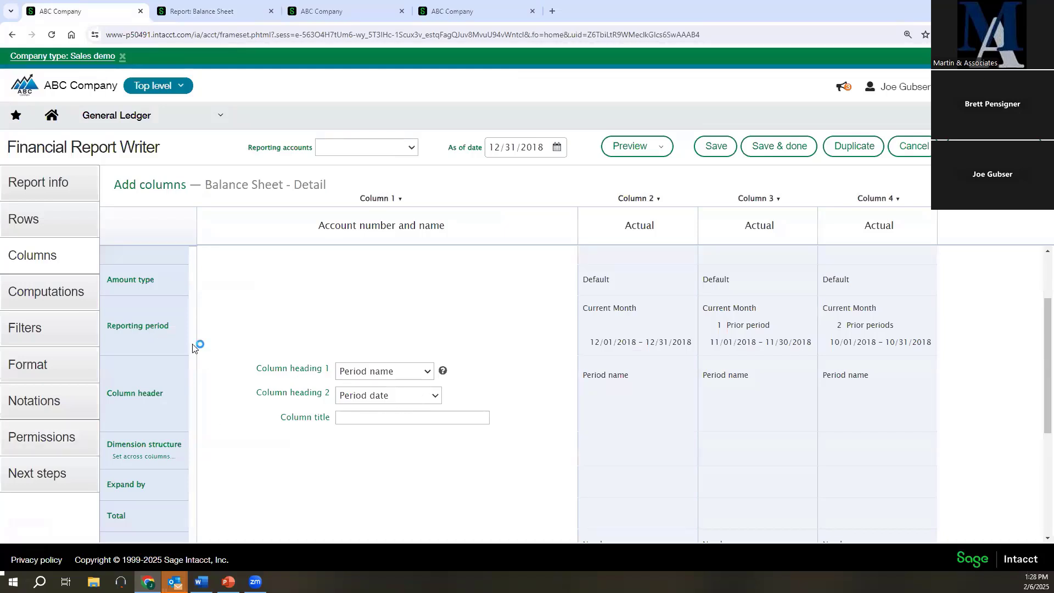
scroll(203, 346, "down", 4)
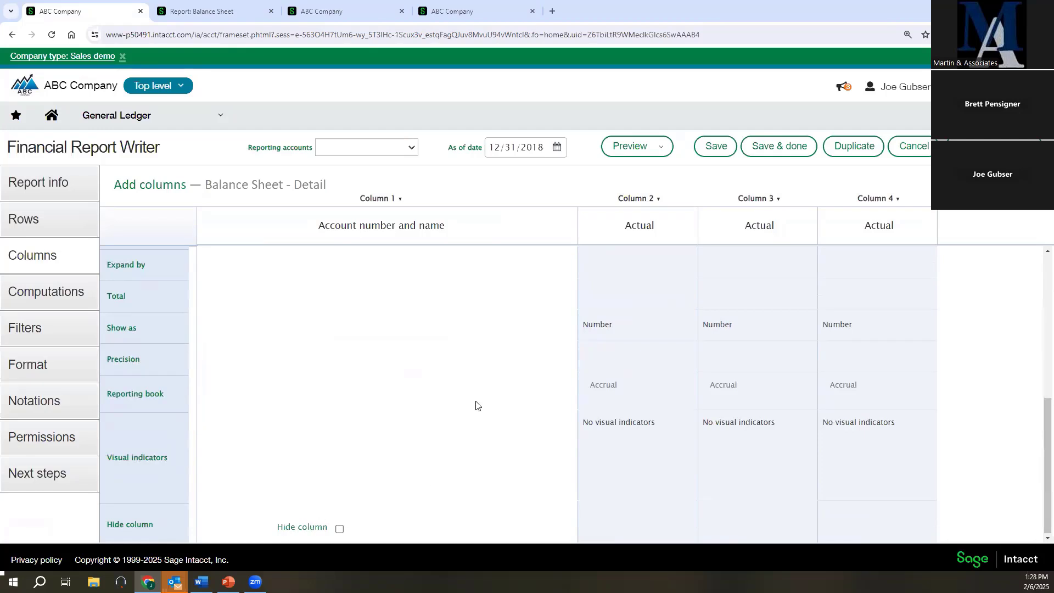
scroll(477, 403, "up", 4)
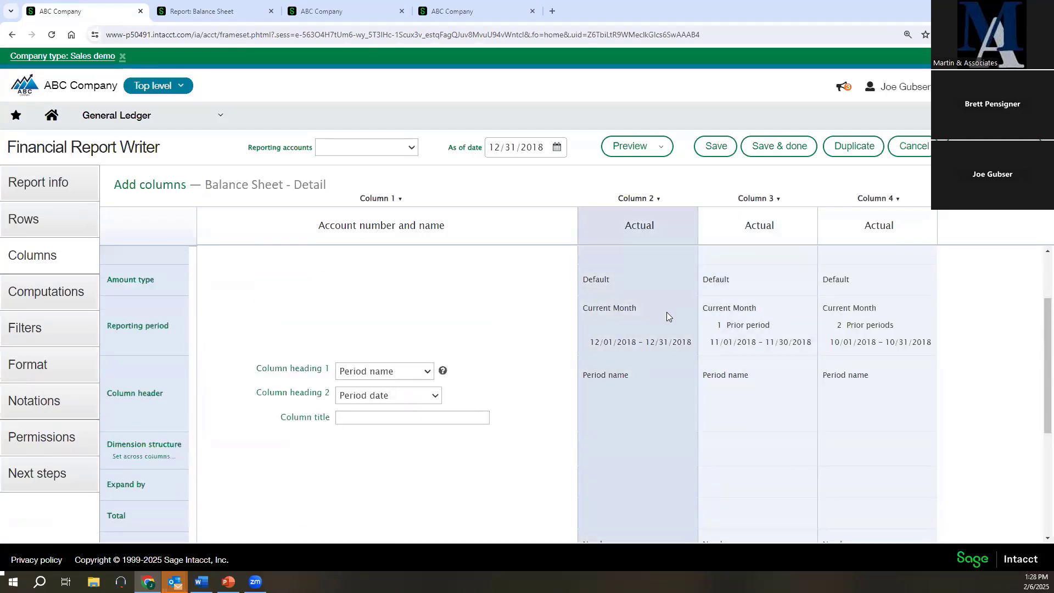
Expand Column 2 for editing and review its calculated value and reporting period options
left_click(654, 256)
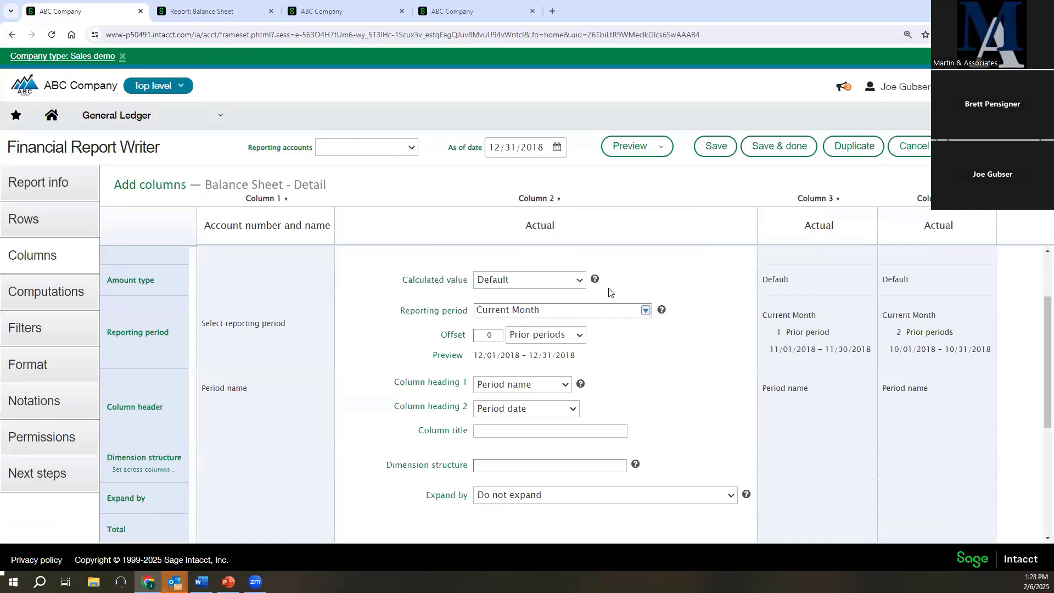
left_click(581, 281)
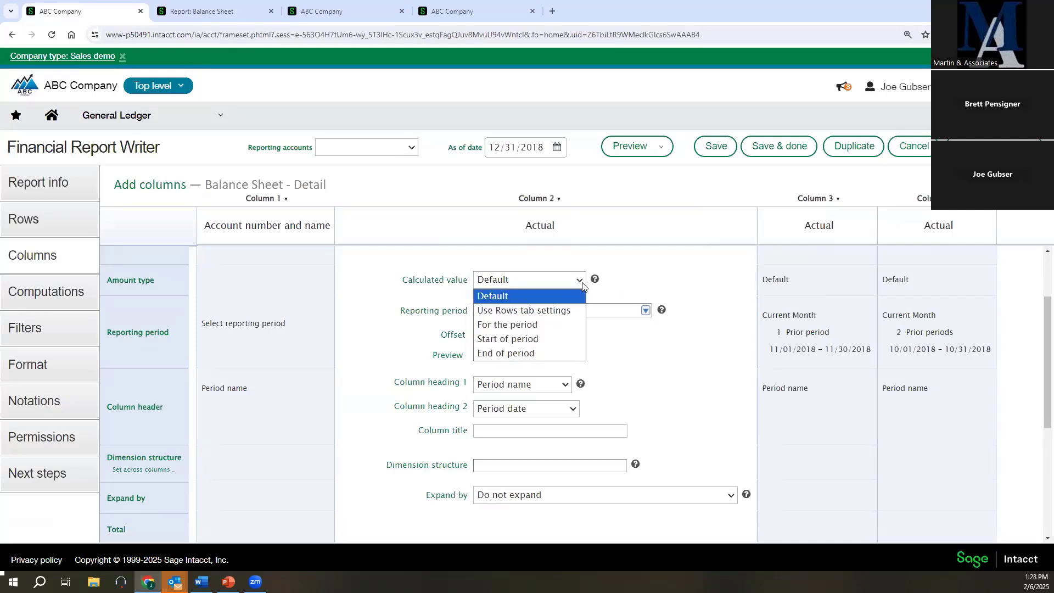
left_click(581, 281)
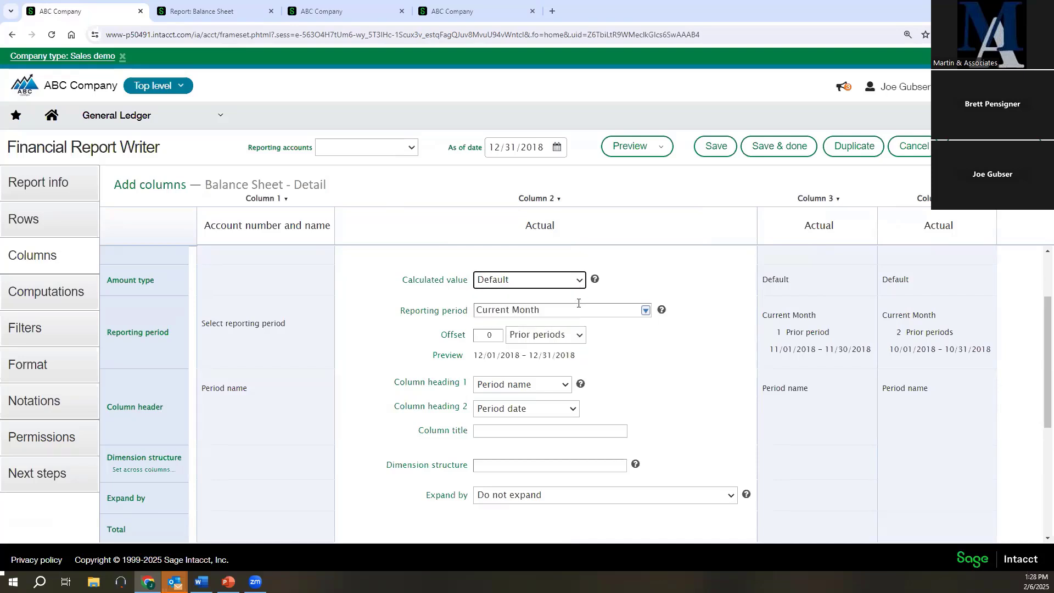
left_click(646, 311)
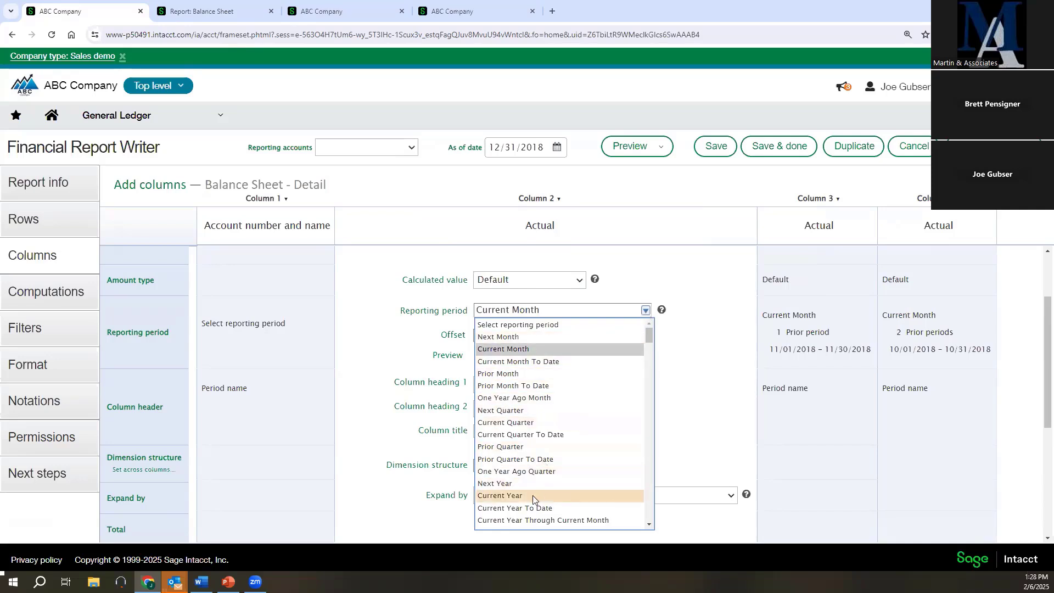
left_click(645, 310)
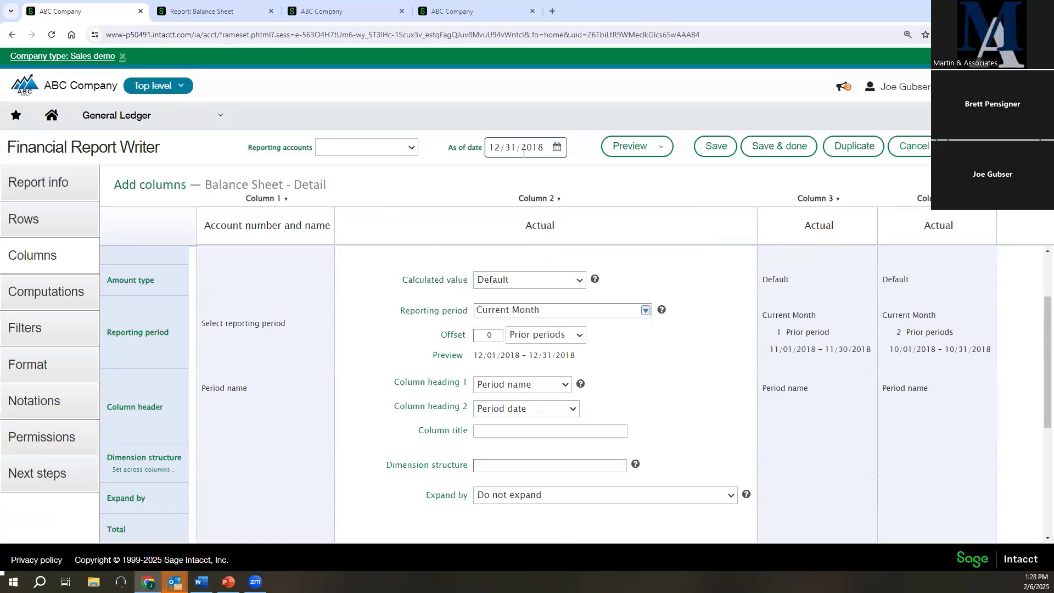
Check the as of date against Column 2's reporting period, and examine its heading, expansion, number display, book and visual indicator settings
left_click_drag(544, 147, 487, 147)
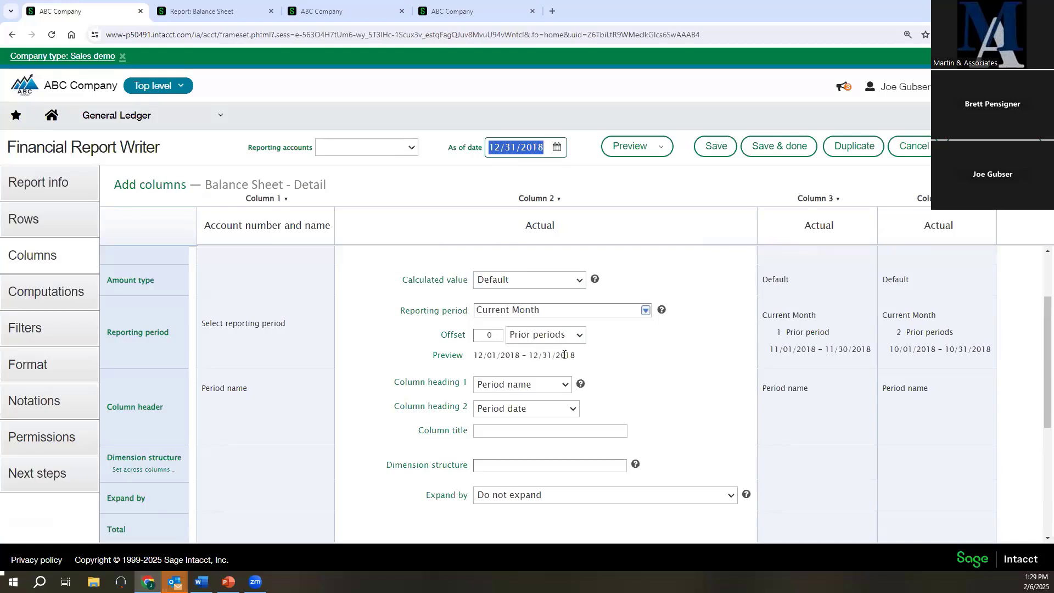
scroll(614, 378, "down", 1)
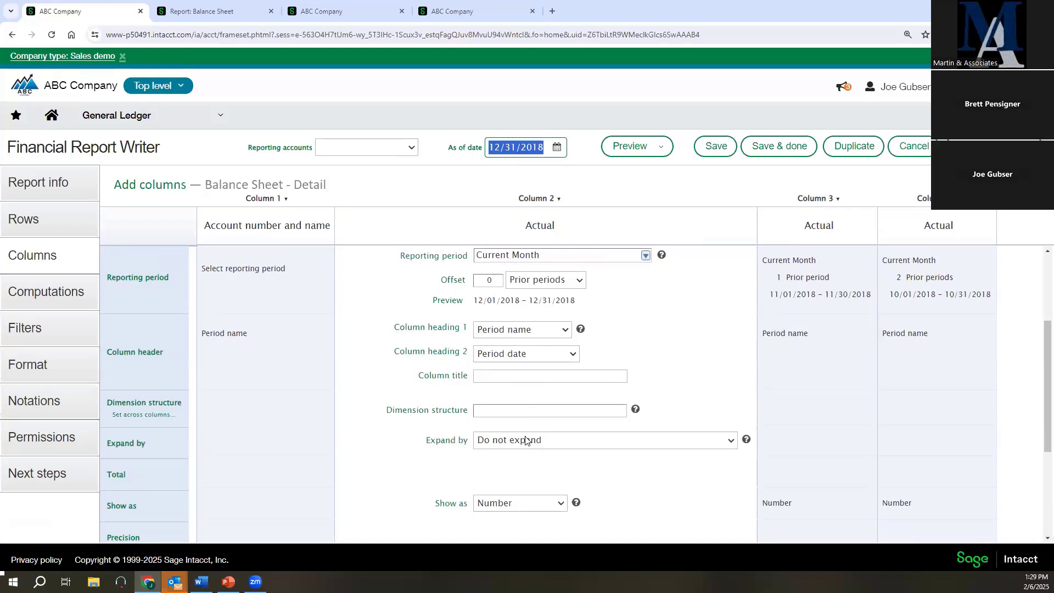
scroll(525, 440, "down", 1)
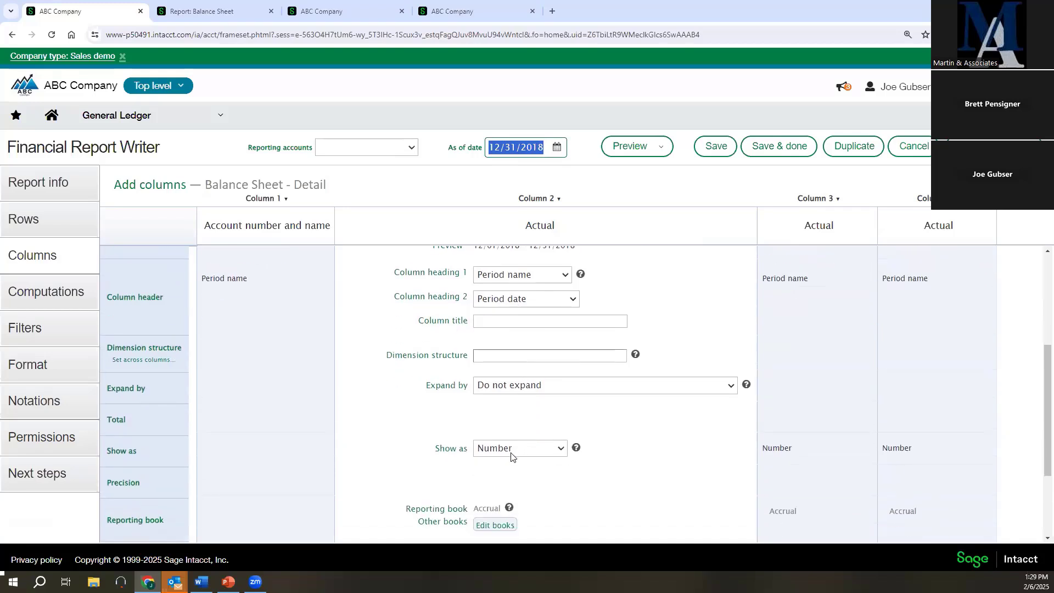
scroll(513, 454, "down", 2)
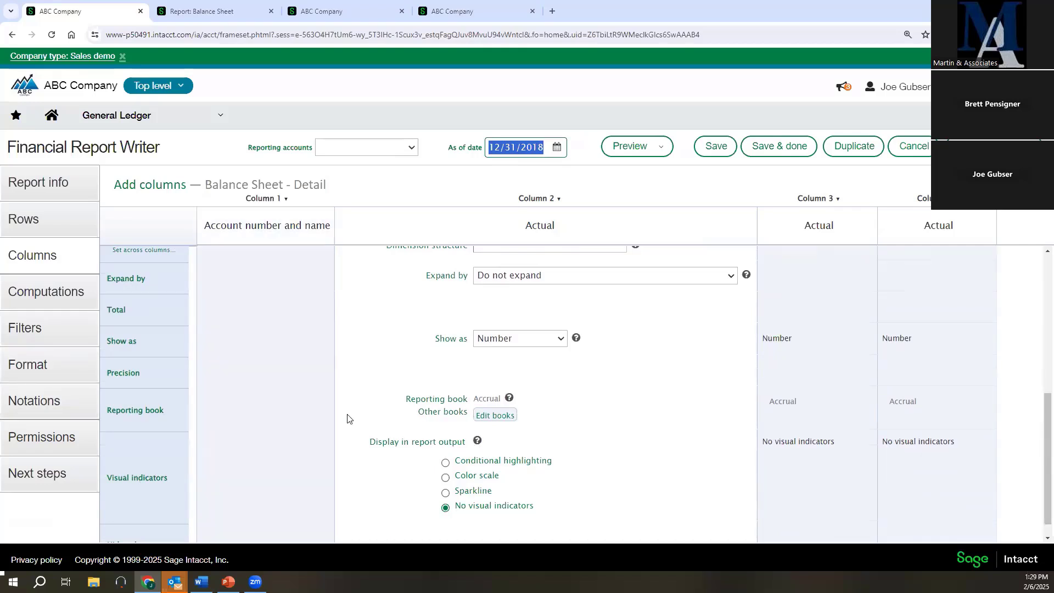
scroll(478, 435, "down", 1)
scroll(478, 435, "down", 1)
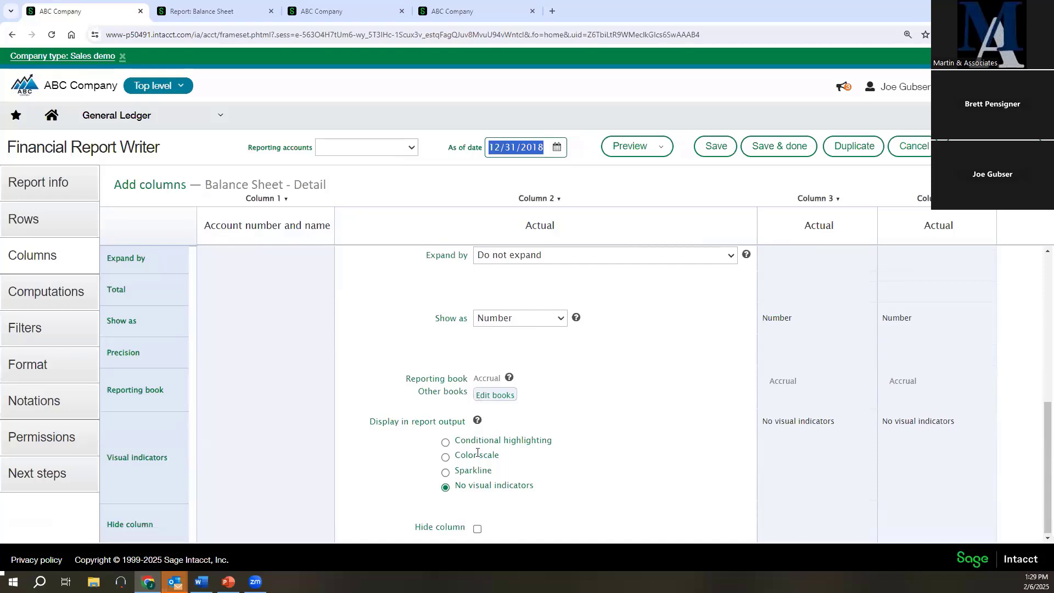
Try conditional highlighting on Column 2, review its rule and highlight color options, and restore the No visual indicators choice
left_click(445, 442)
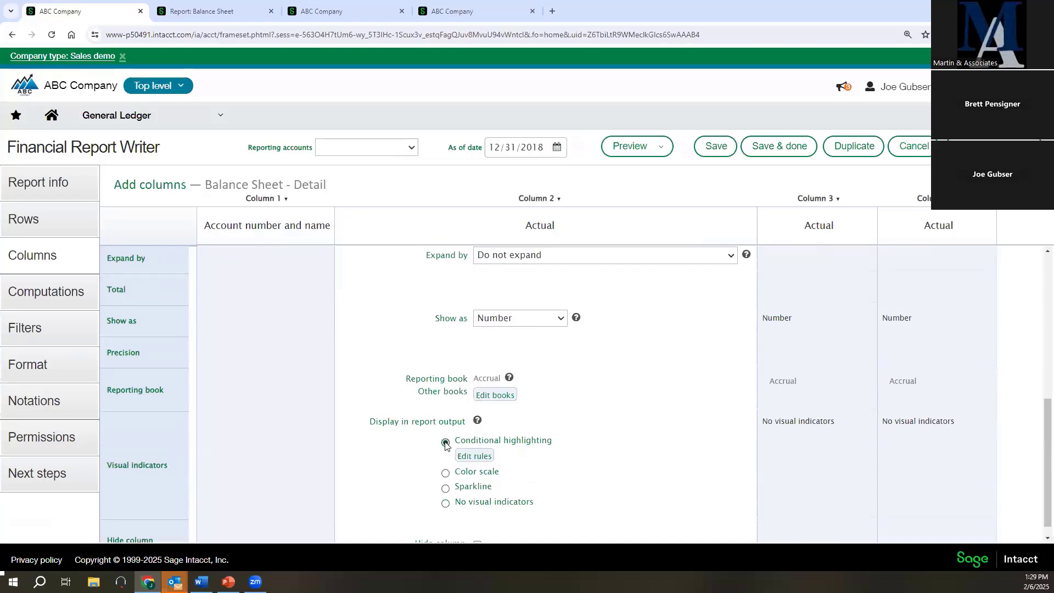
left_click(473, 457)
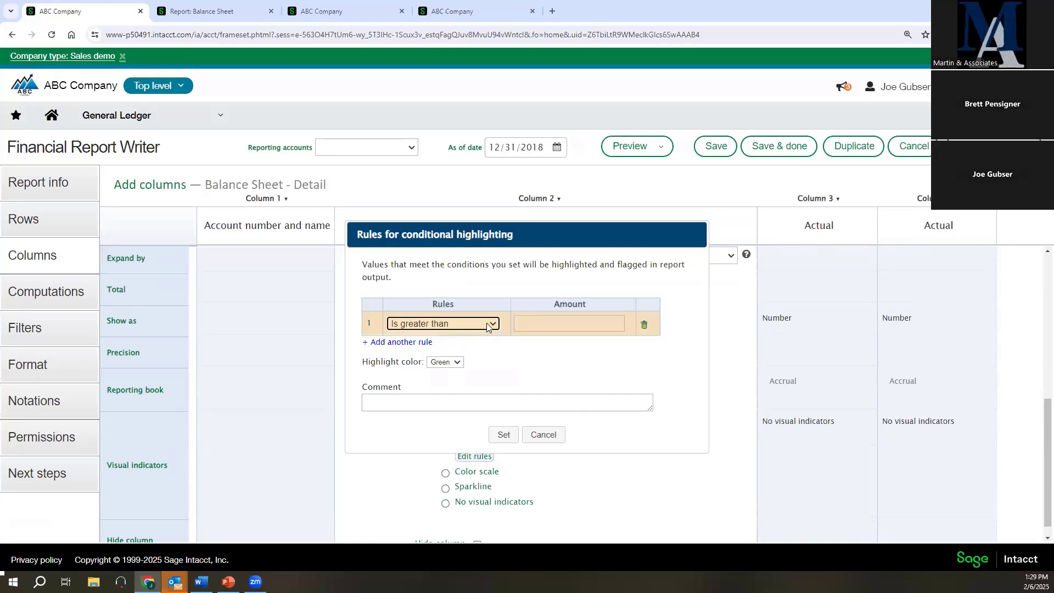
left_click(543, 324)
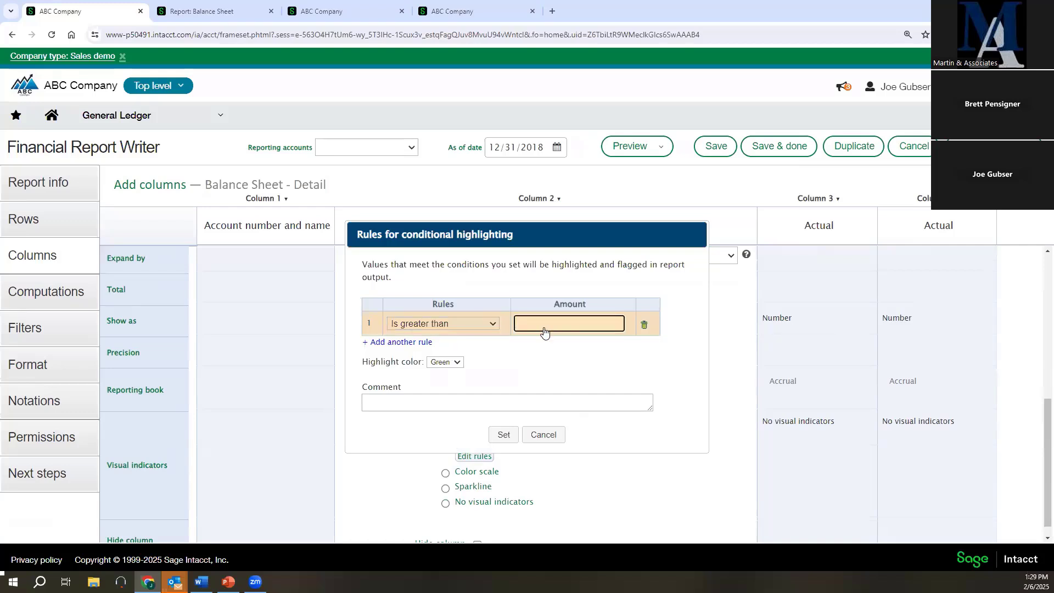
left_click(458, 363)
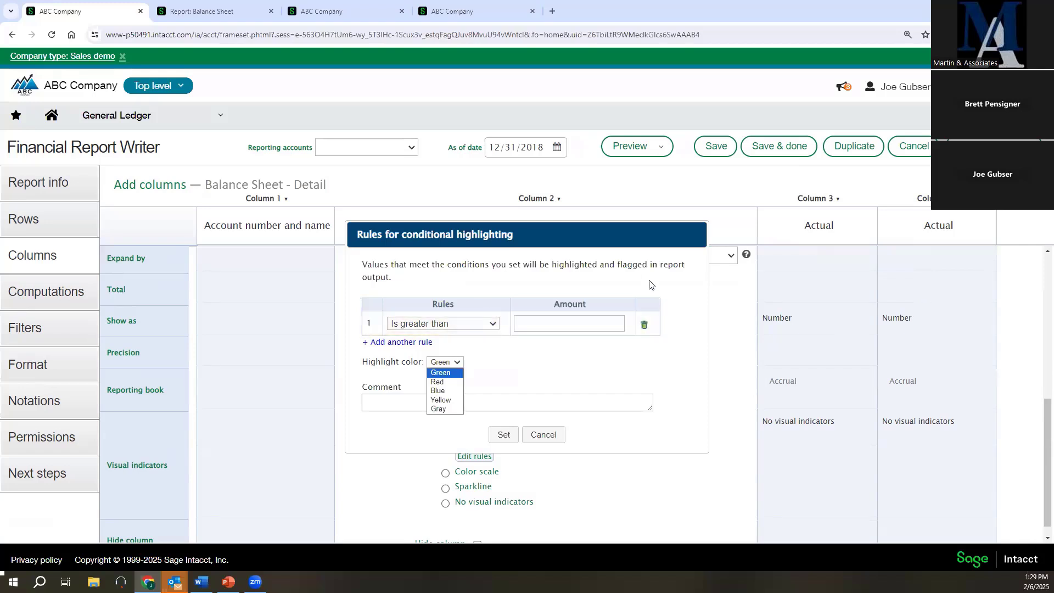
left_click(553, 433)
left_click(553, 432)
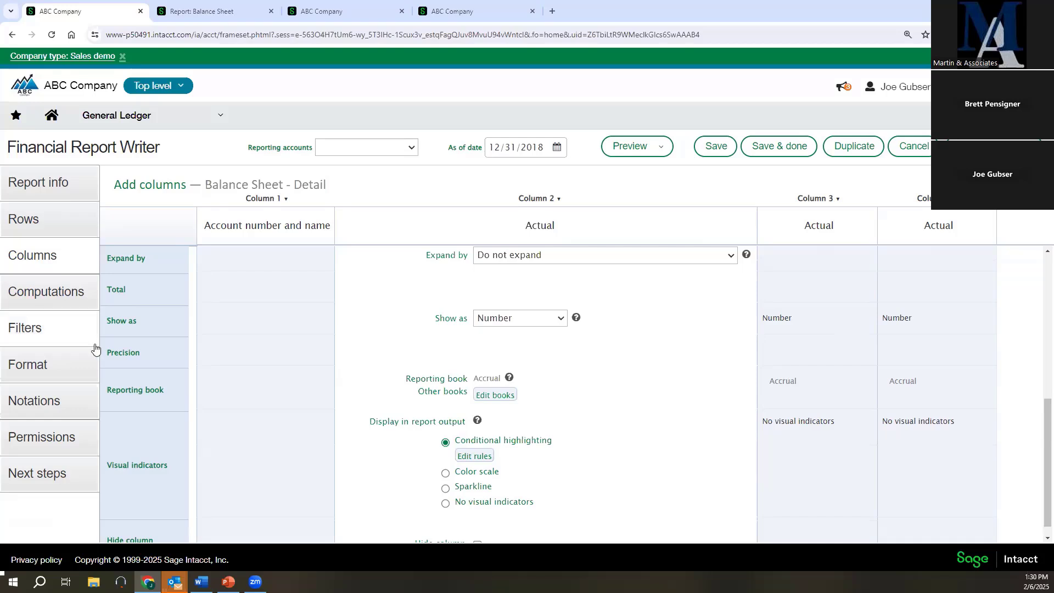
scroll(538, 444, "down", 1)
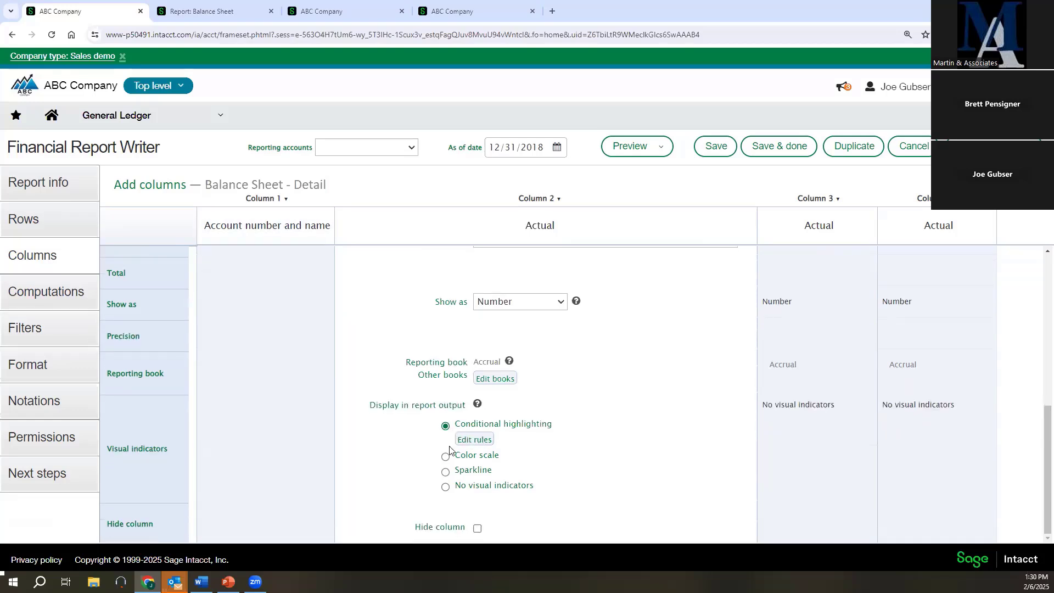
left_click(445, 487)
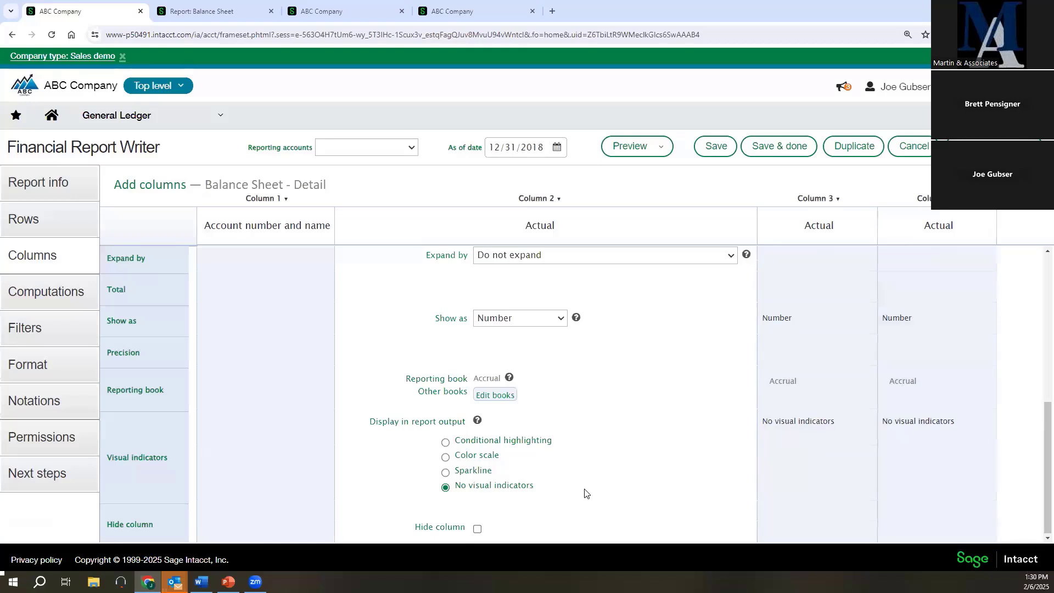
Preview the Balance Sheet as of 12/31/2018 and examine the month-ending dates across its columns
scroll(618, 463, "up", 4)
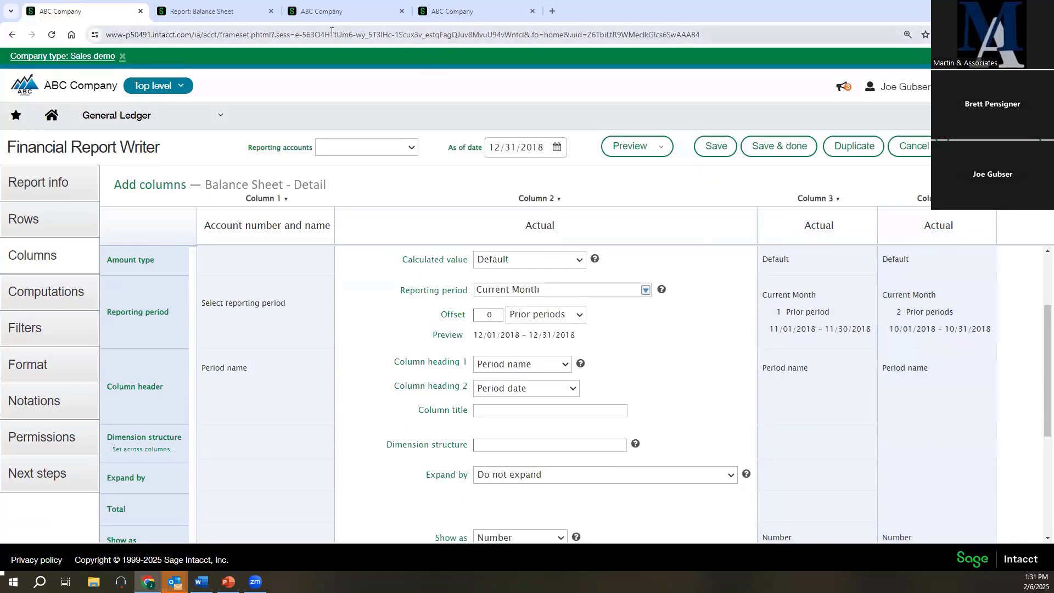
left_click(661, 151)
left_click(642, 171)
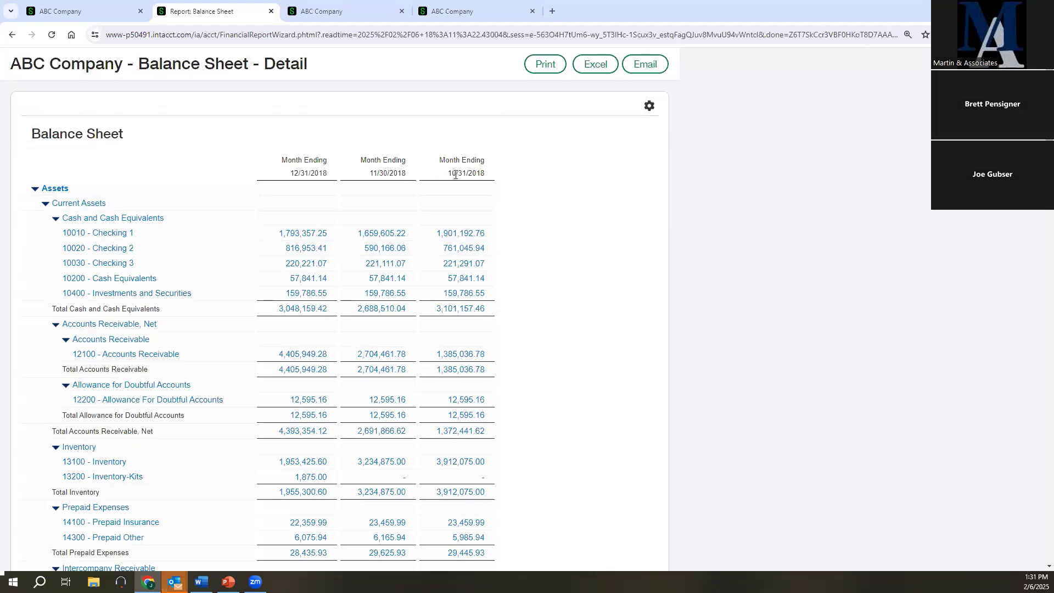
Set the report's as of date to 11/30/2018 and preview the Balance Sheet with the shifted reporting periods
left_click(105, 12)
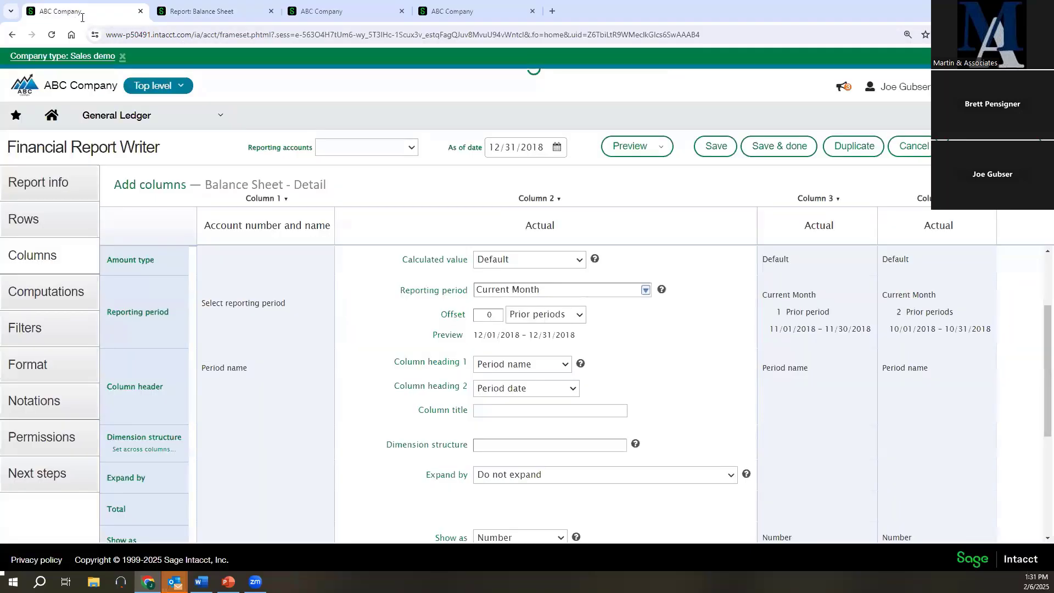
left_click(557, 147)
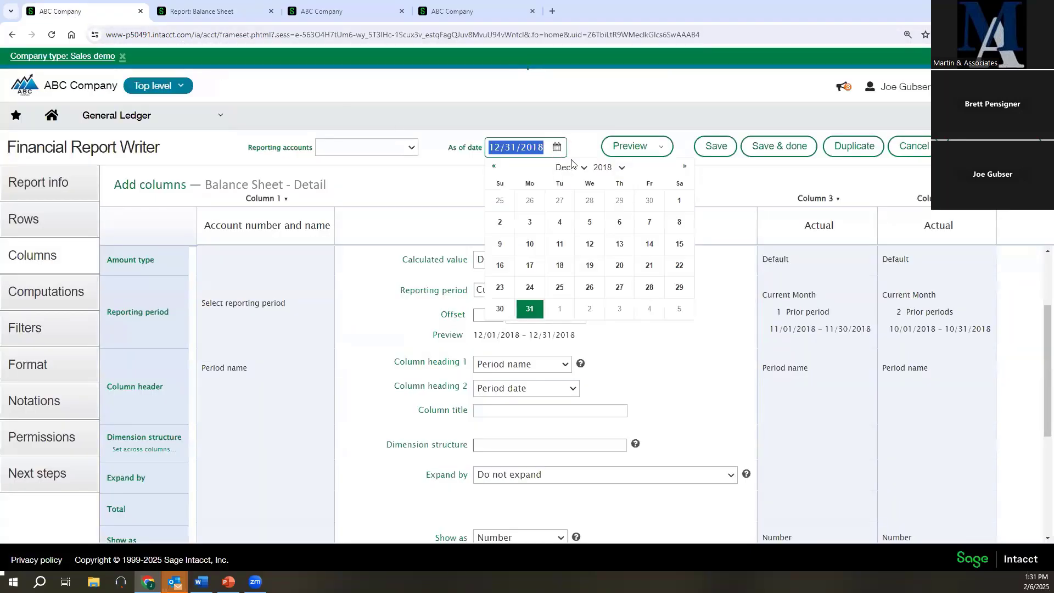
left_click(580, 168)
left_click(573, 283)
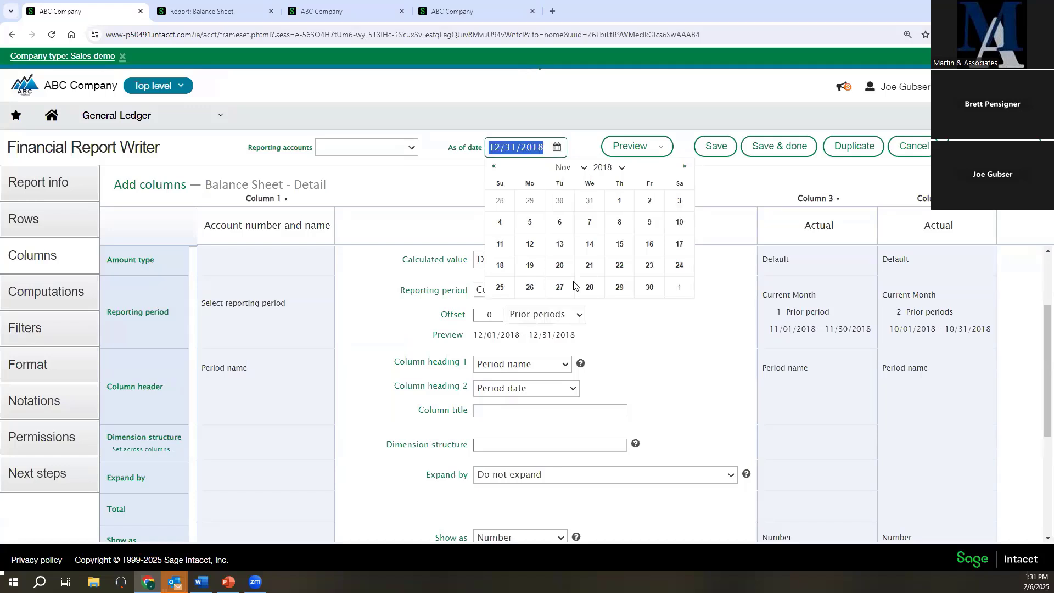
left_click(649, 287)
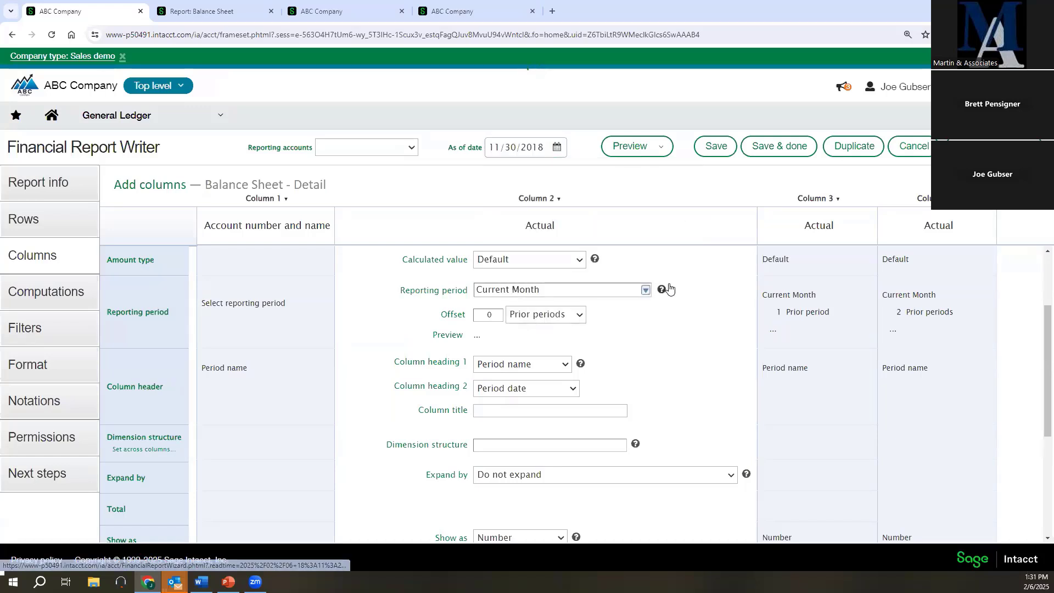
left_click(631, 147)
left_click(644, 171)
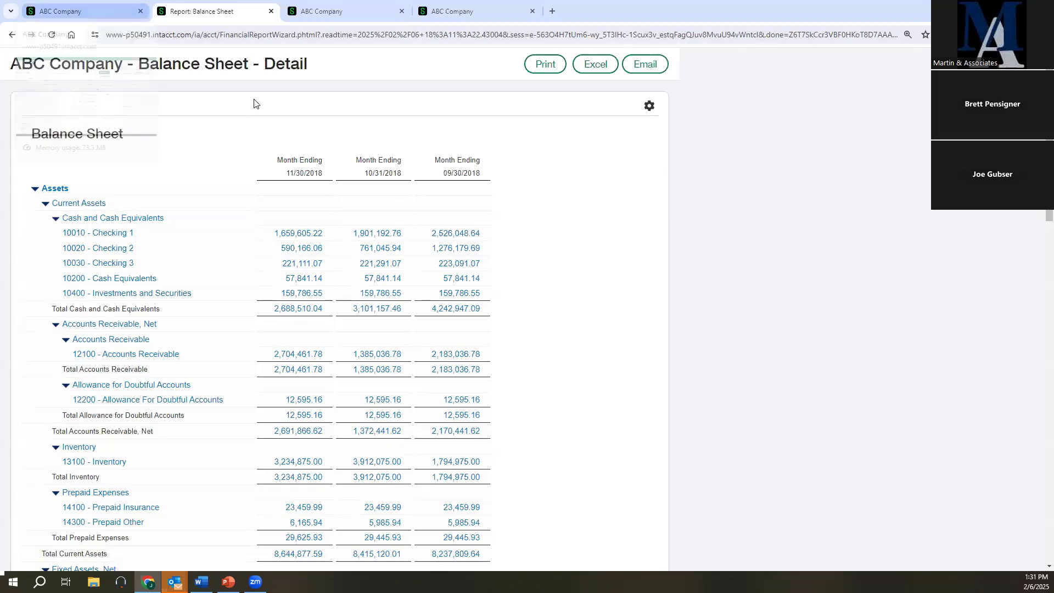
Return to the column setup and review the options for adding, moving and removing Column 2
left_click(87, 20)
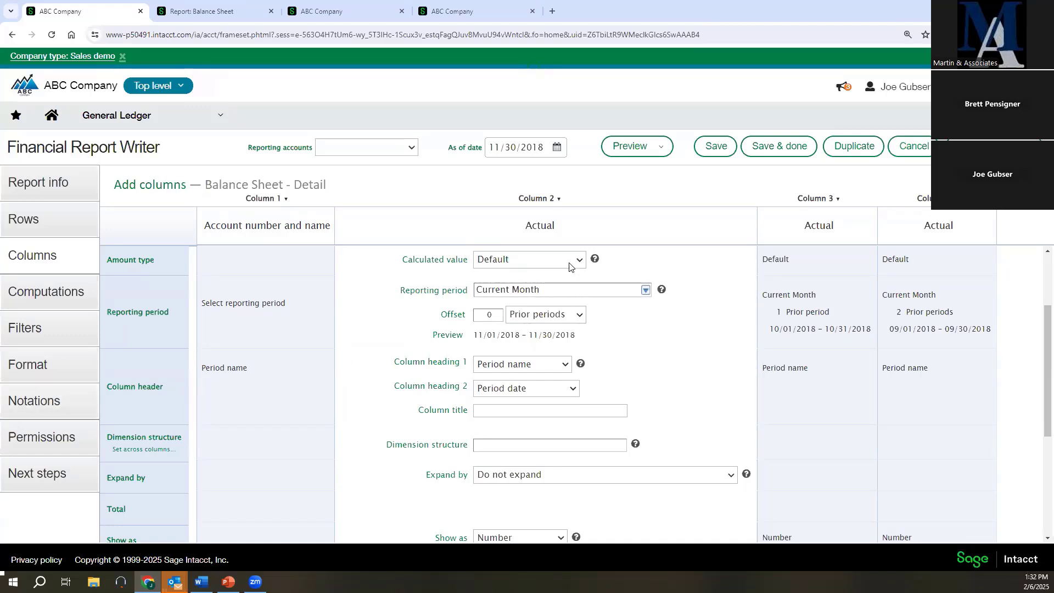
left_click(559, 201)
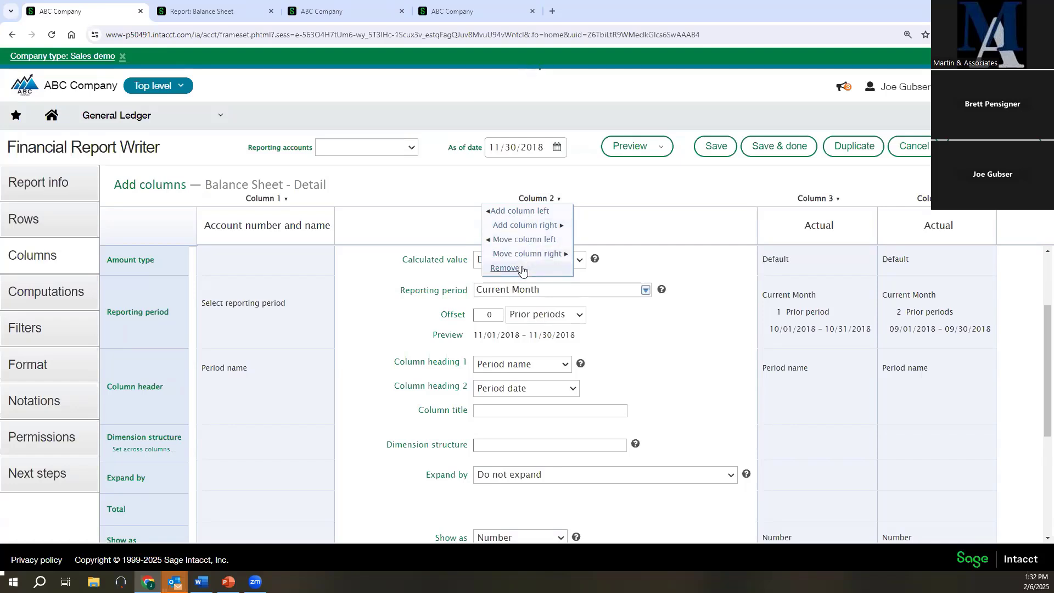
left_click(504, 267)
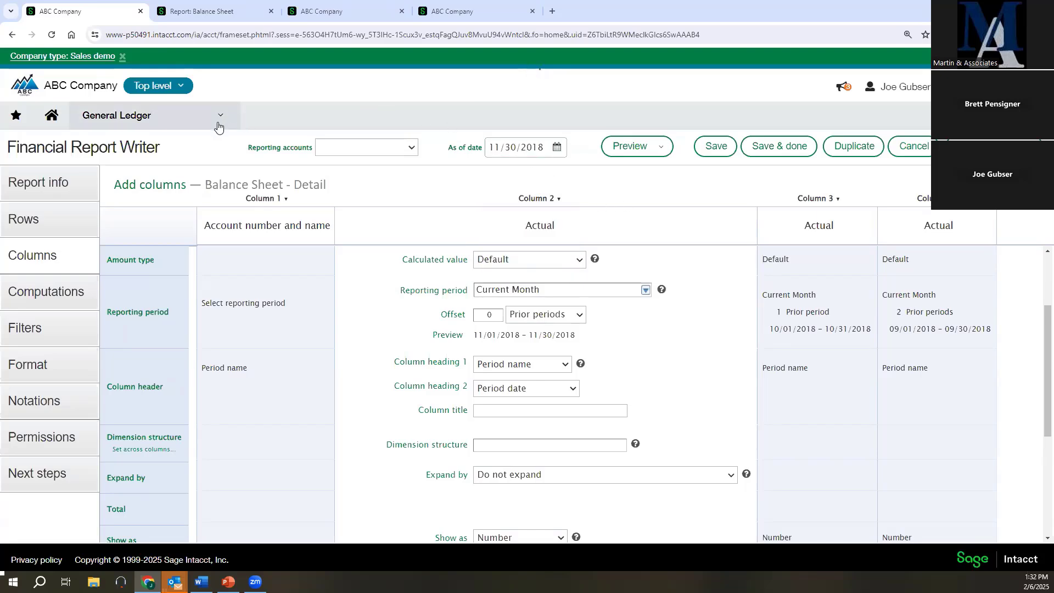
Close the Balance Sheet preview and open the General Ledger financial reports list, leaving the Checking 1 account record without saving
left_click(220, 11)
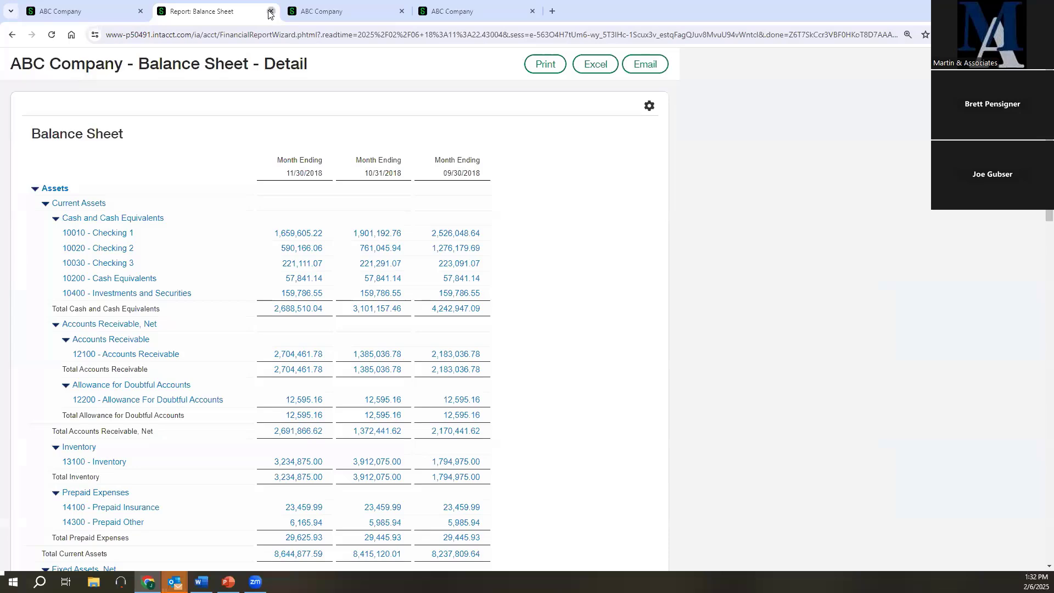
left_click(270, 11)
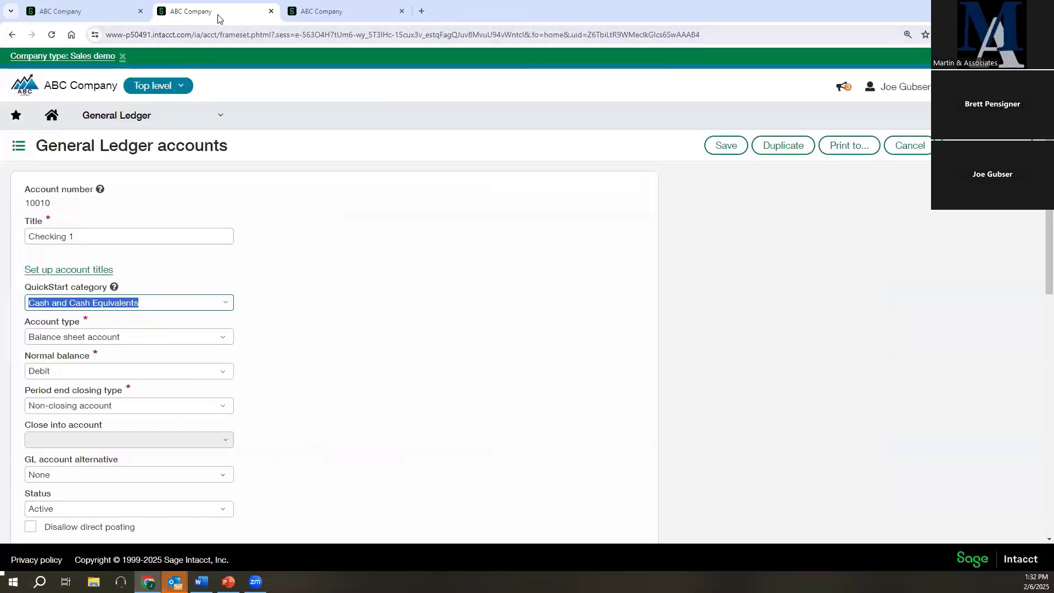
left_click(131, 116)
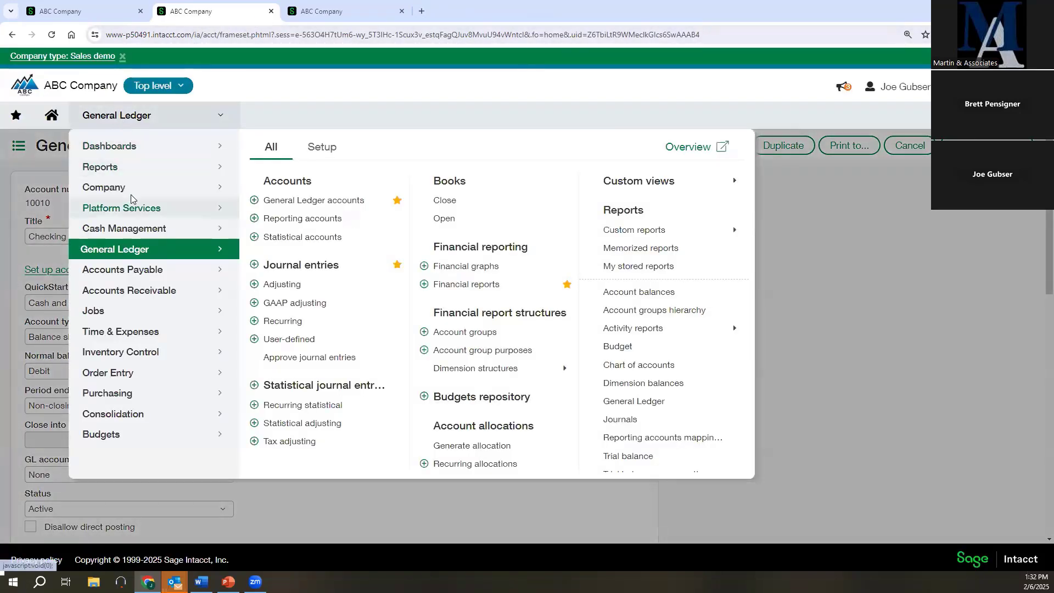
left_click(460, 286)
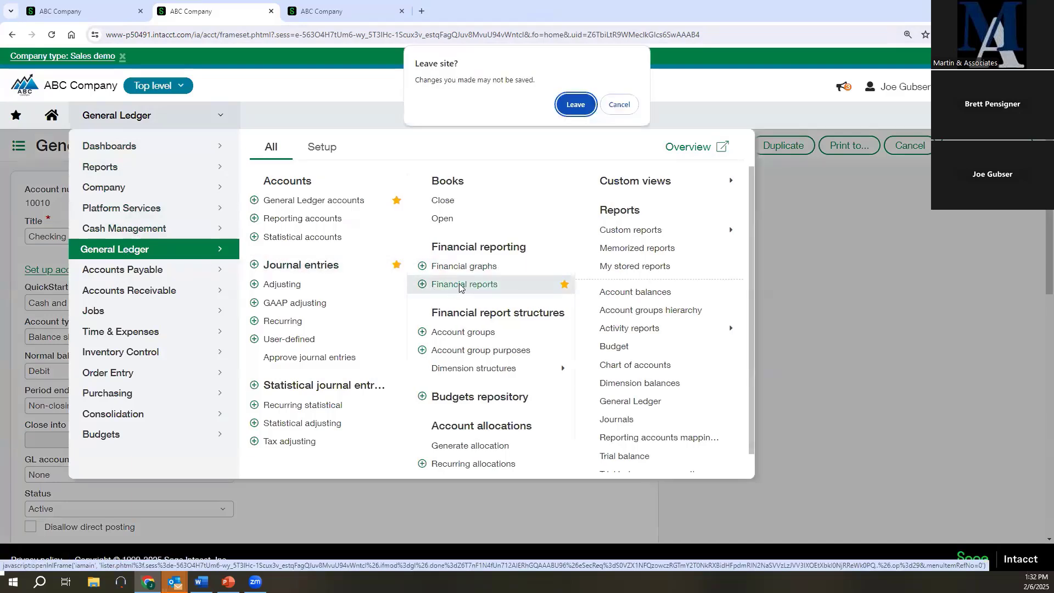
left_click(561, 112)
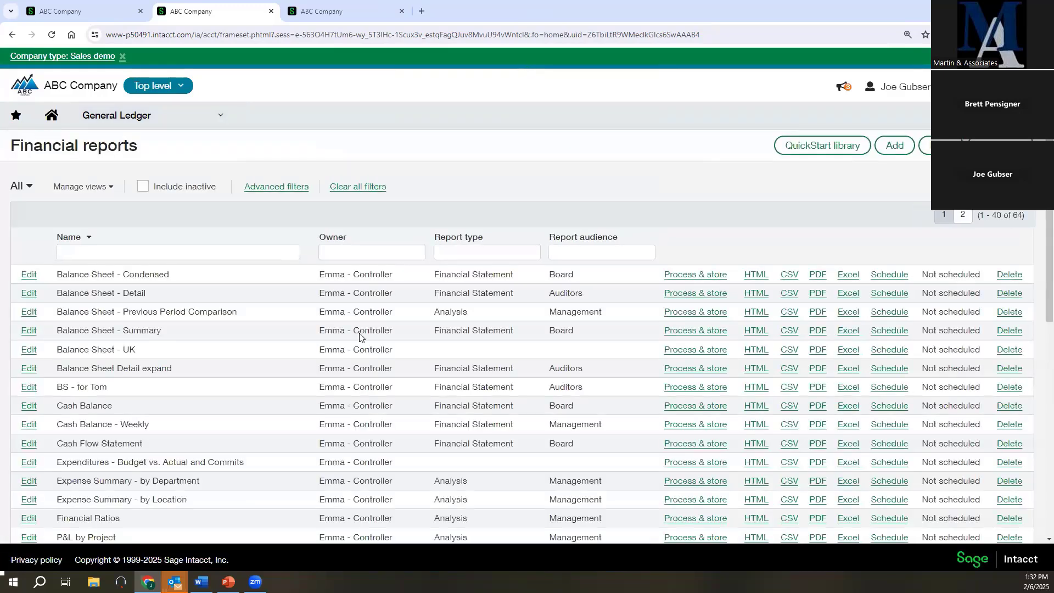
Open the Profit and Loss - by Department report for editing and expand Column 2 in its column setup
scroll(225, 406, "down", 4)
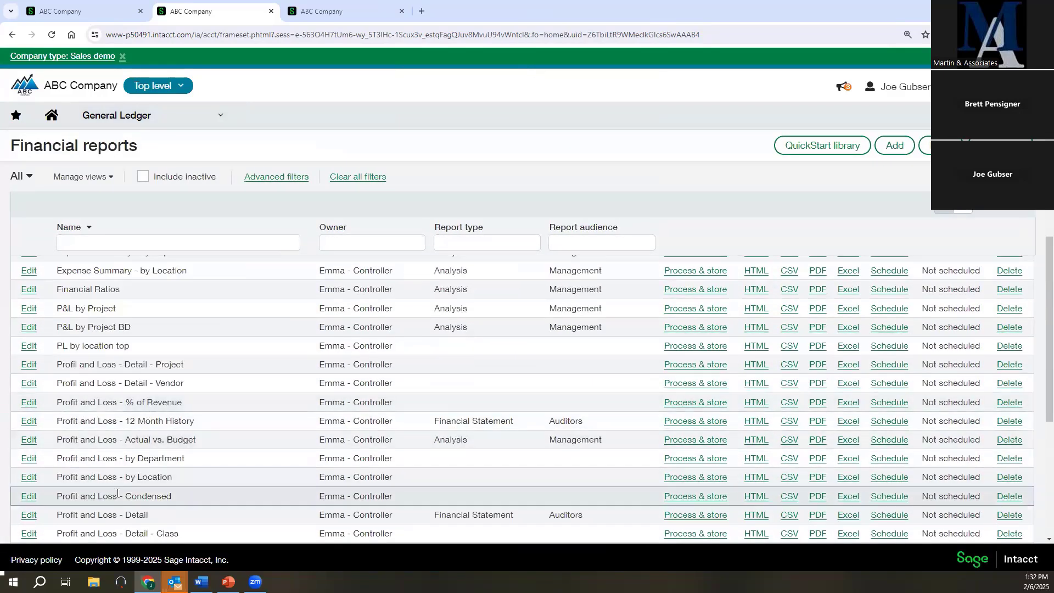
scroll(104, 495, "down", 4)
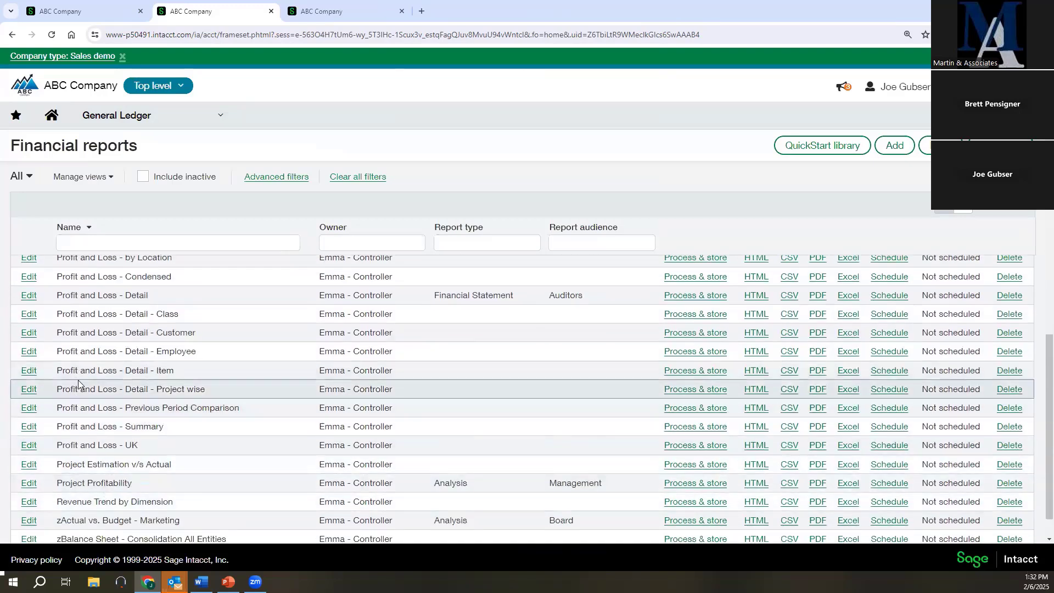
scroll(66, 324, "up", 1)
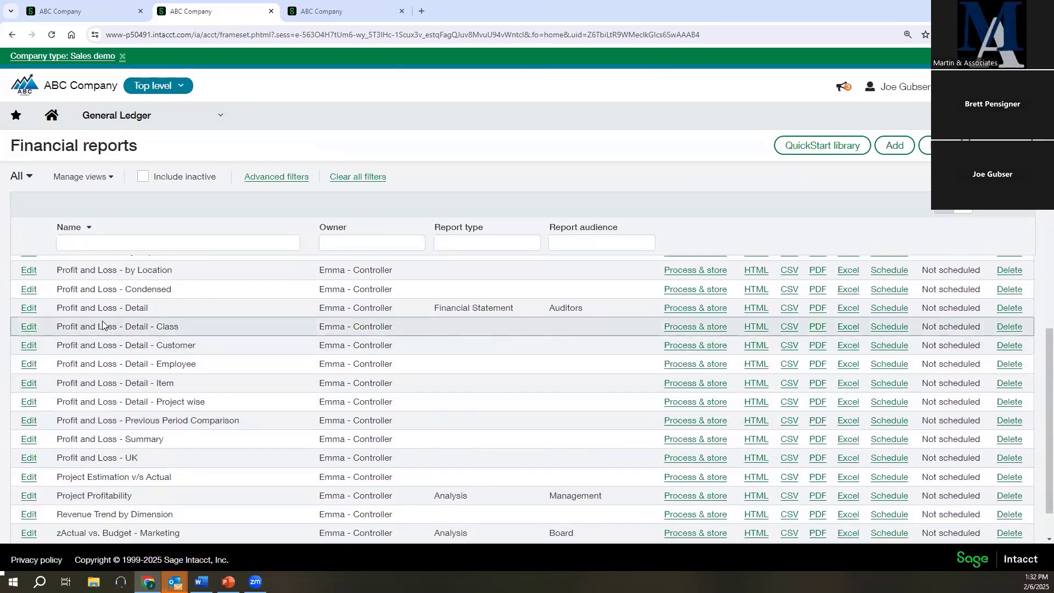
left_click(31, 296)
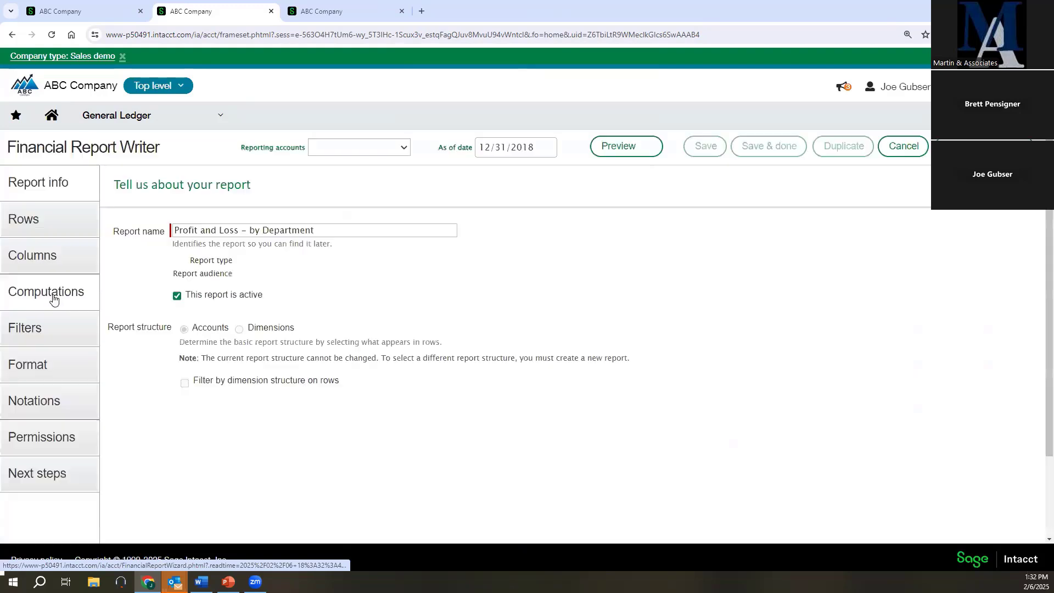
left_click(40, 263)
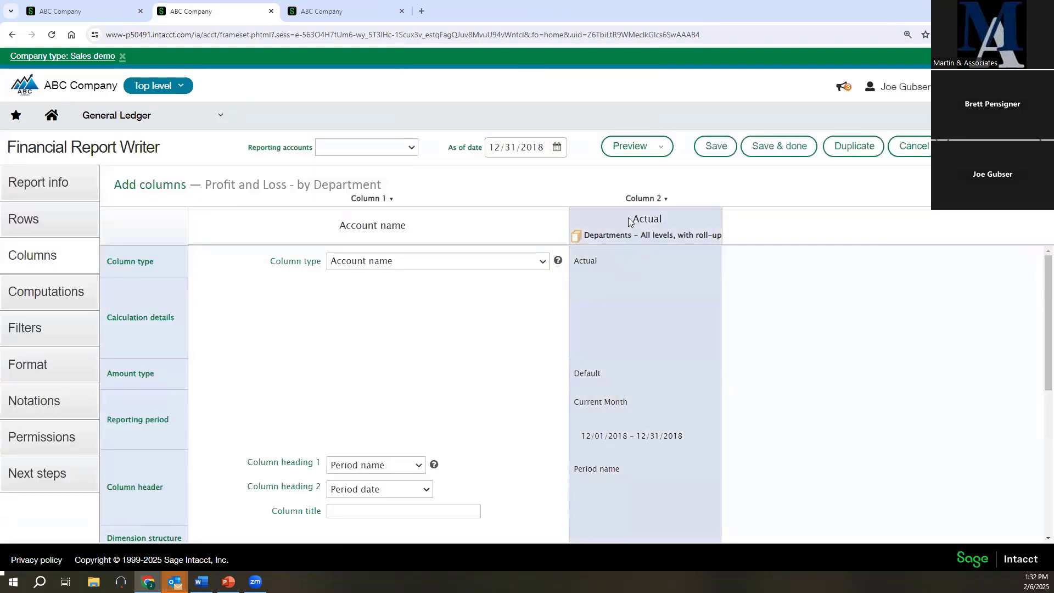
left_click(629, 297)
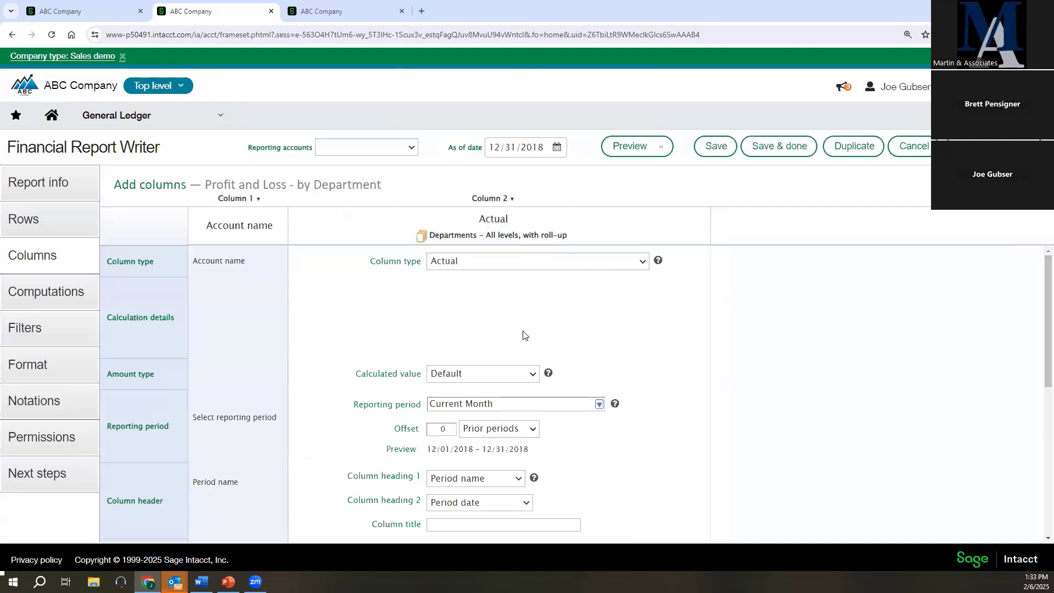
Review the dimensions Column 2 can be expanded by and the department level options, and cancel the Expand by settings
scroll(603, 420, "down", 3)
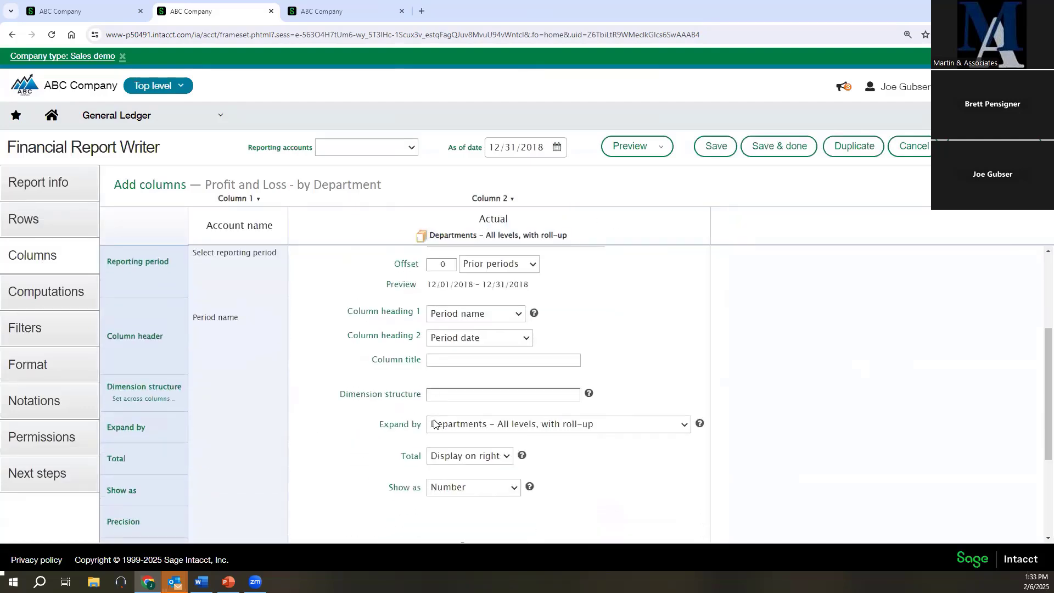
left_click(455, 428)
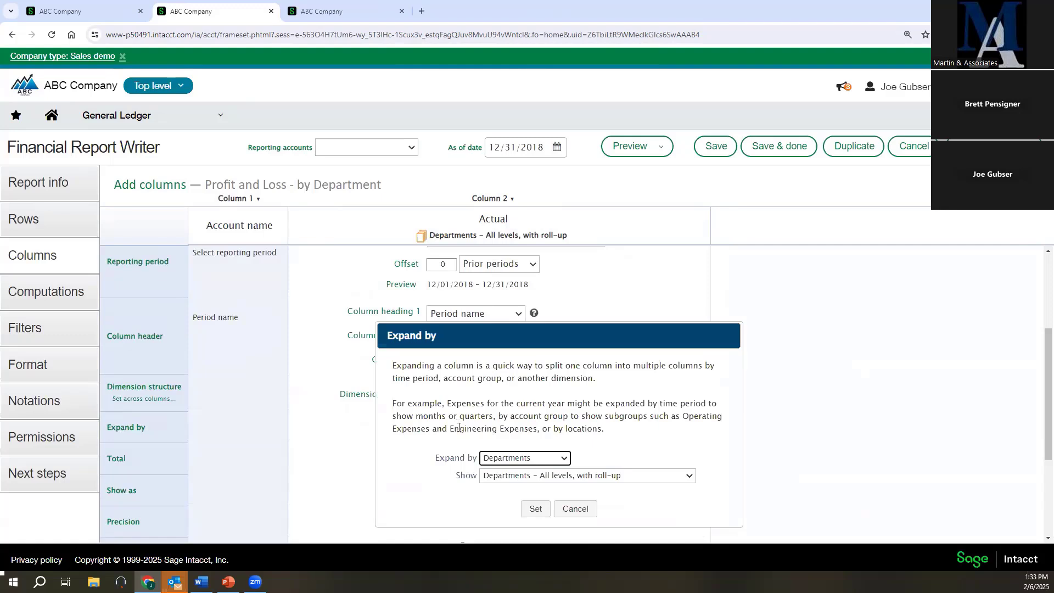
left_click(511, 459)
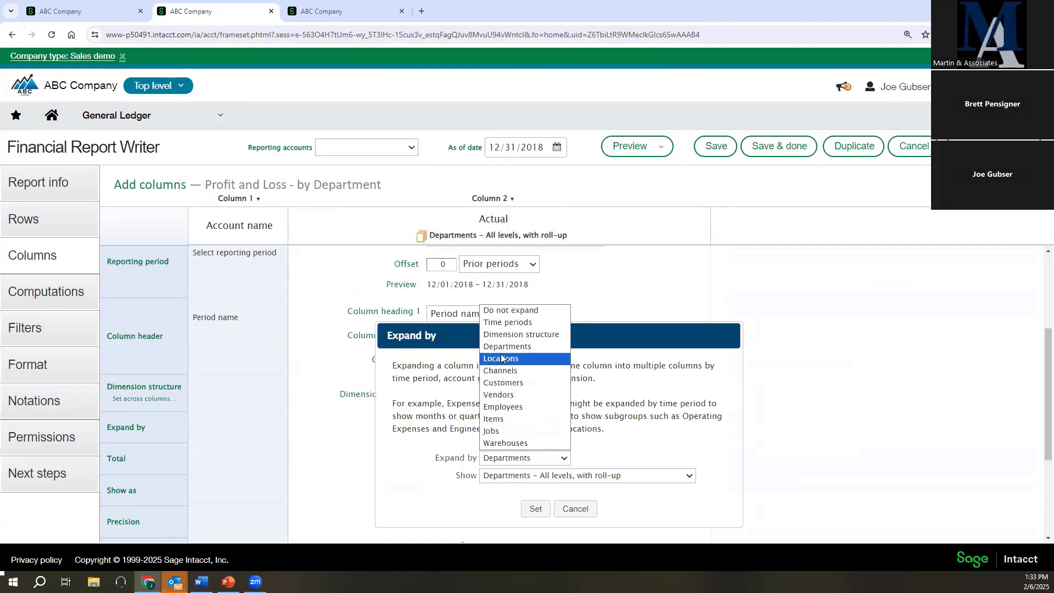
left_click(595, 298)
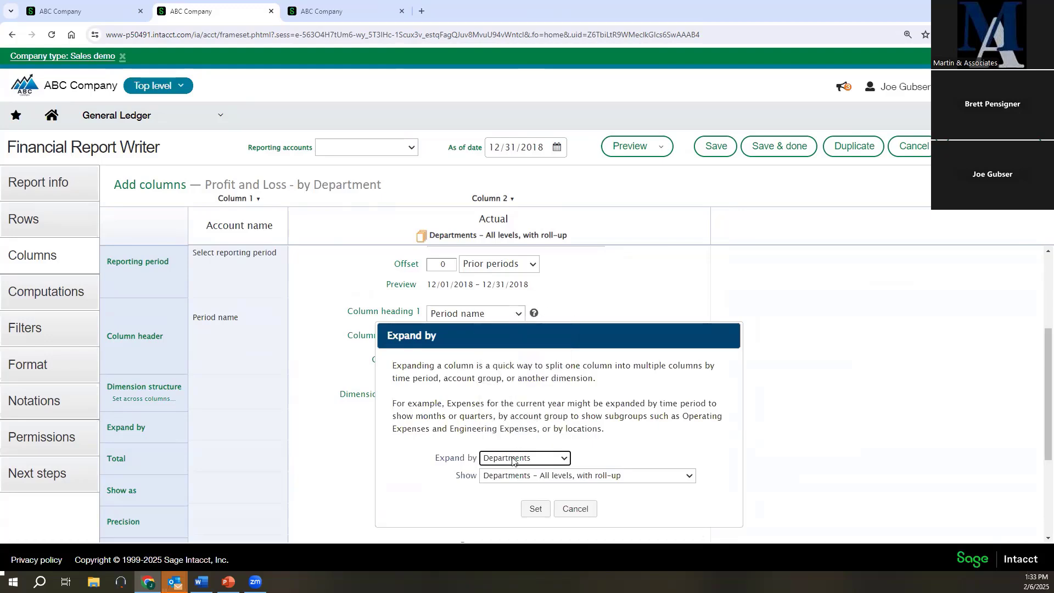
left_click(542, 475)
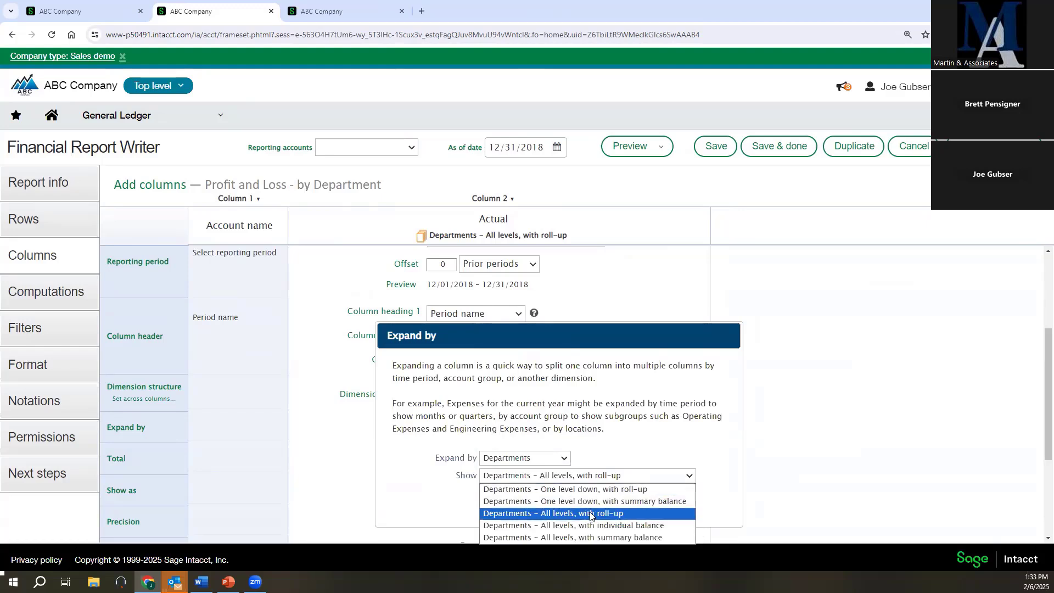
left_click(817, 393)
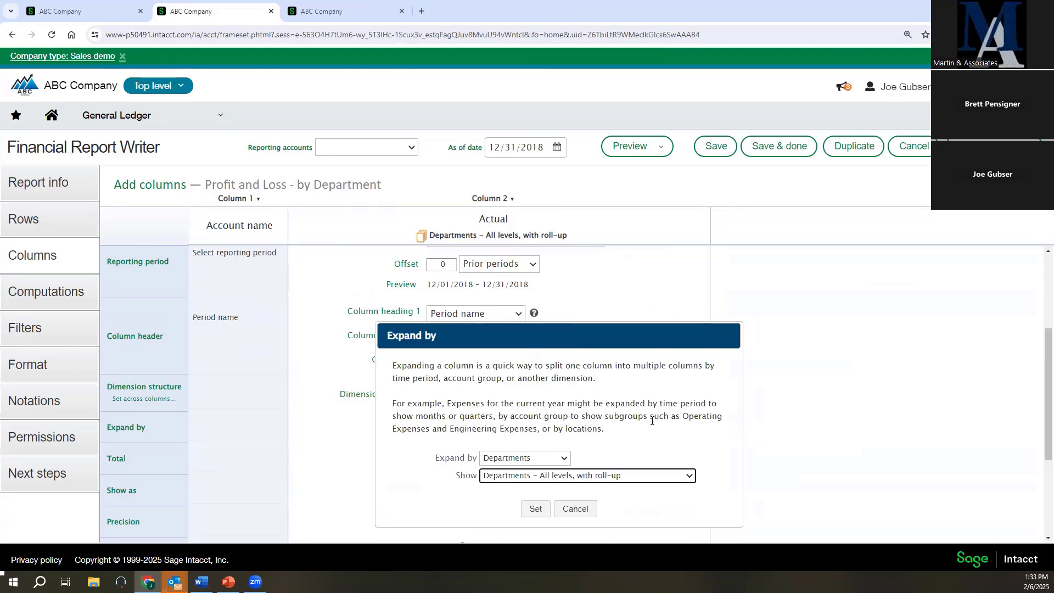
left_click(575, 508)
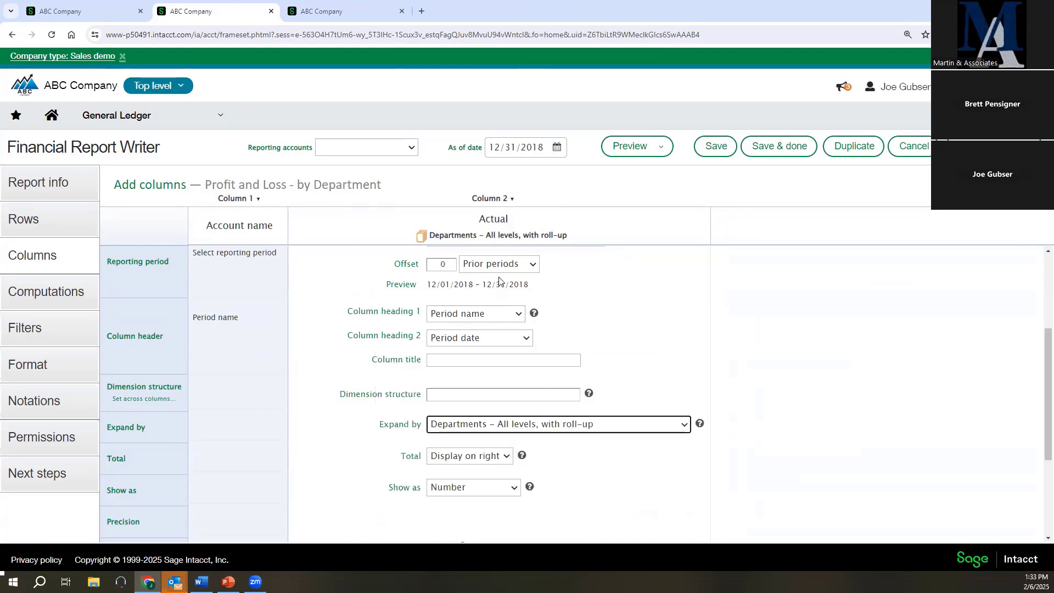
Preview the Profit and Loss - by Department report as a live HTML report and close both the preview and the report's editor
left_click(630, 147)
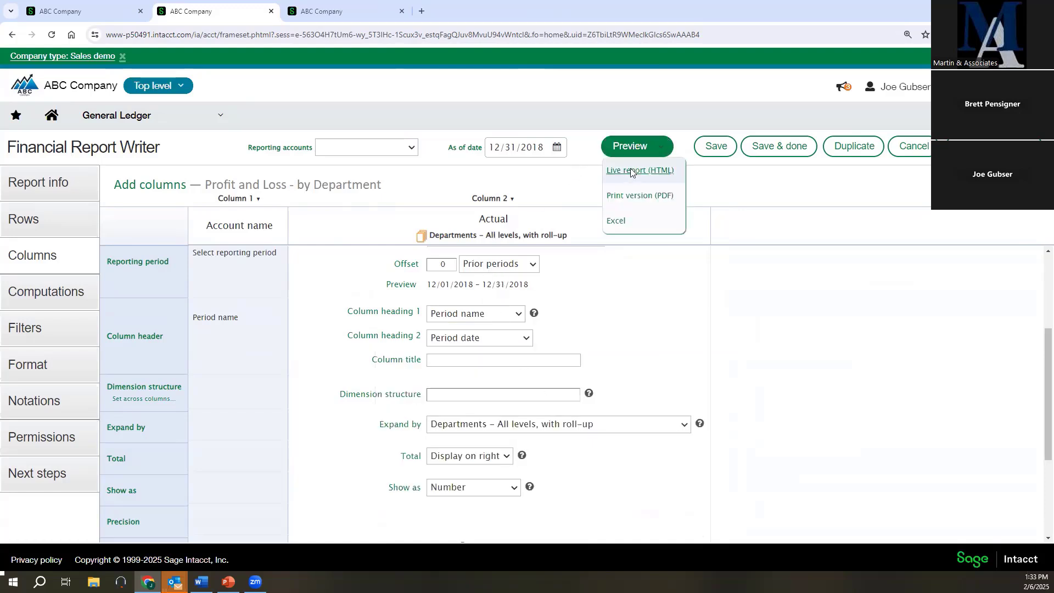
left_click(631, 171)
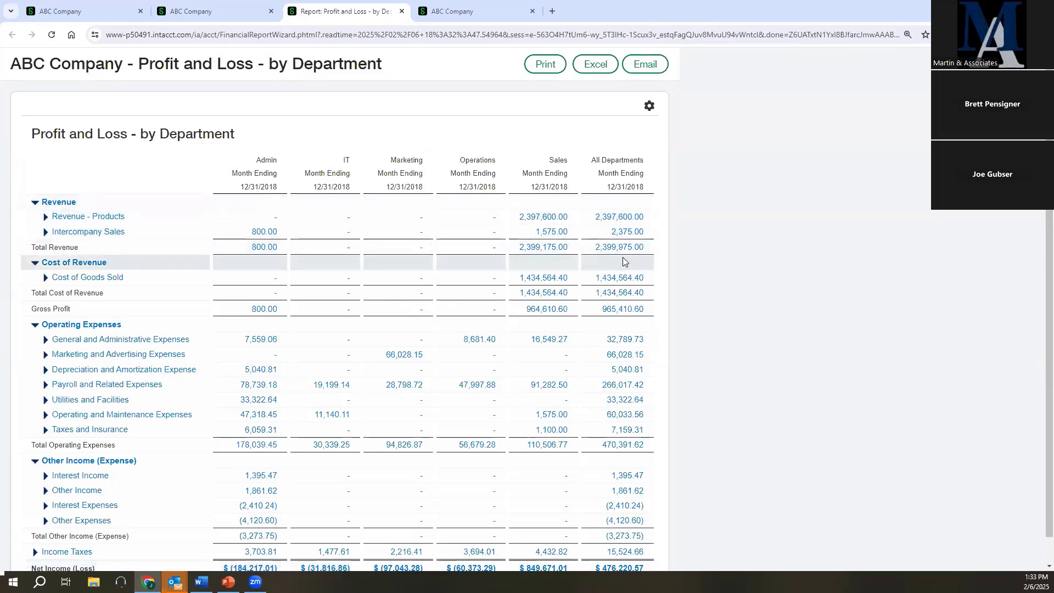
left_click(194, 13)
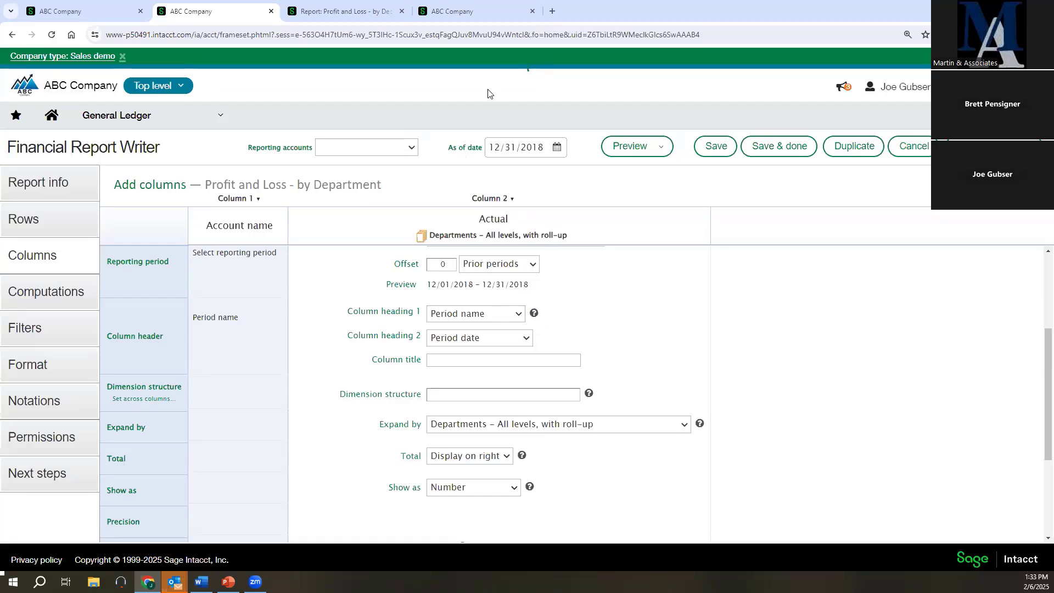
left_click(384, 15)
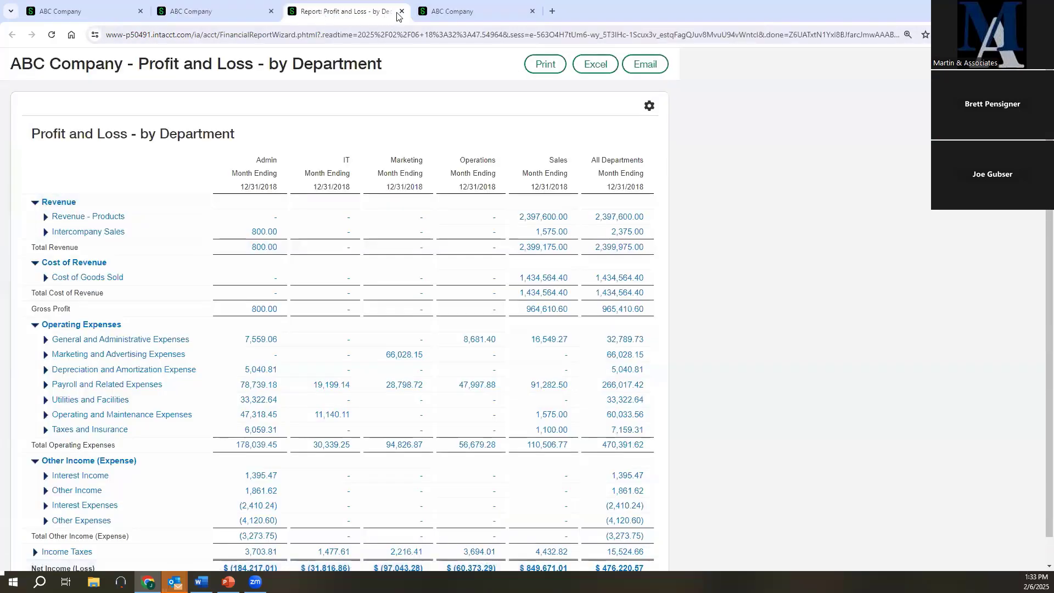
left_click(400, 11)
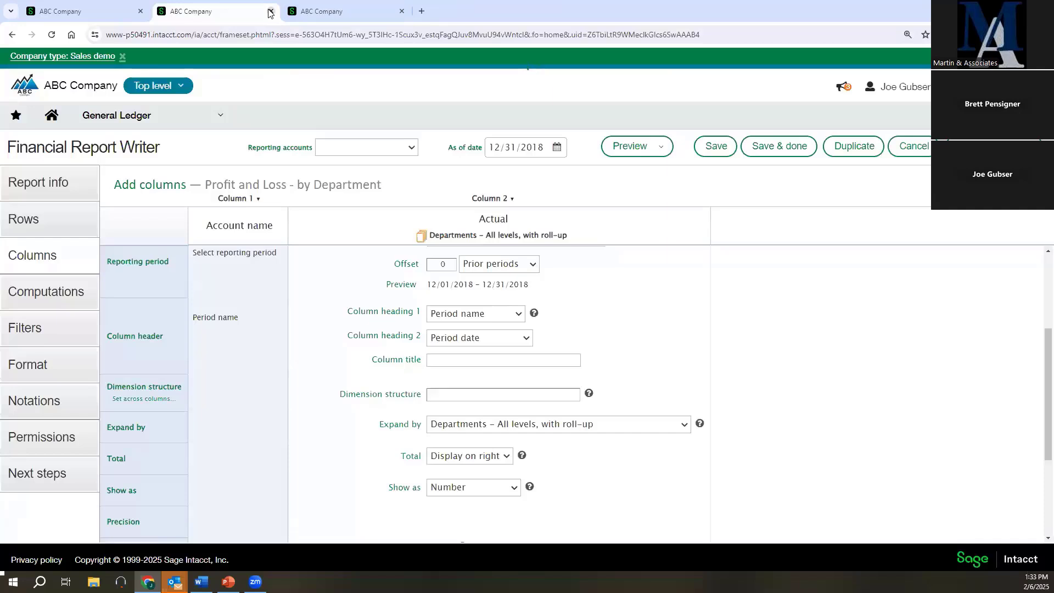
key("ctrl+w")
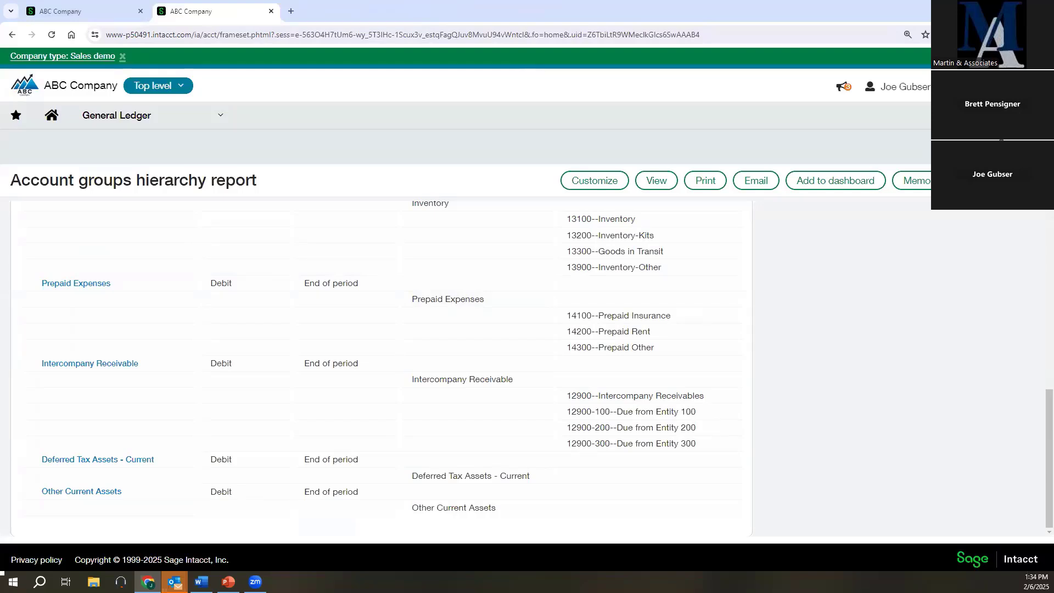
Switch to the Balance Sheet - Detail report and display its column computations
left_click(107, 12)
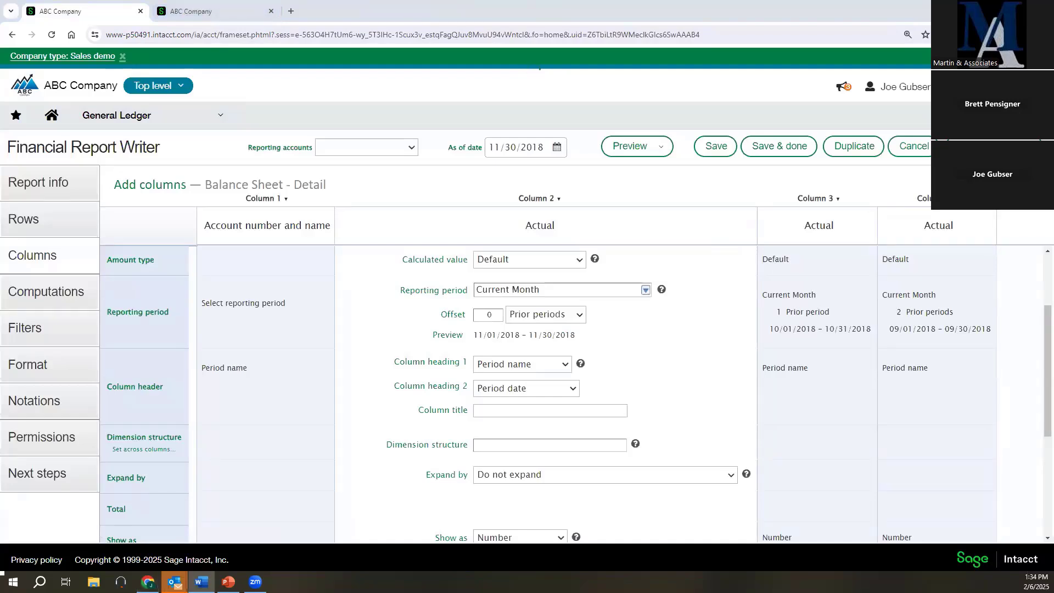
left_click(45, 296)
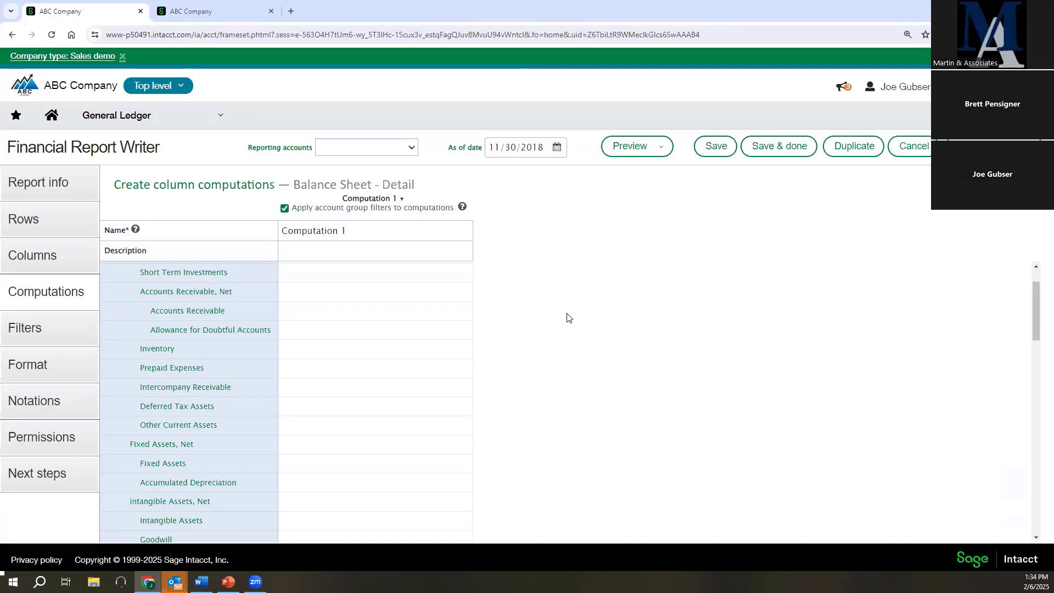
In the other browser tab, open the Profit and Loss - % of Revenue report for editing from the General Ledger financial reports list
left_click(220, 13)
mouse_move(116, 127)
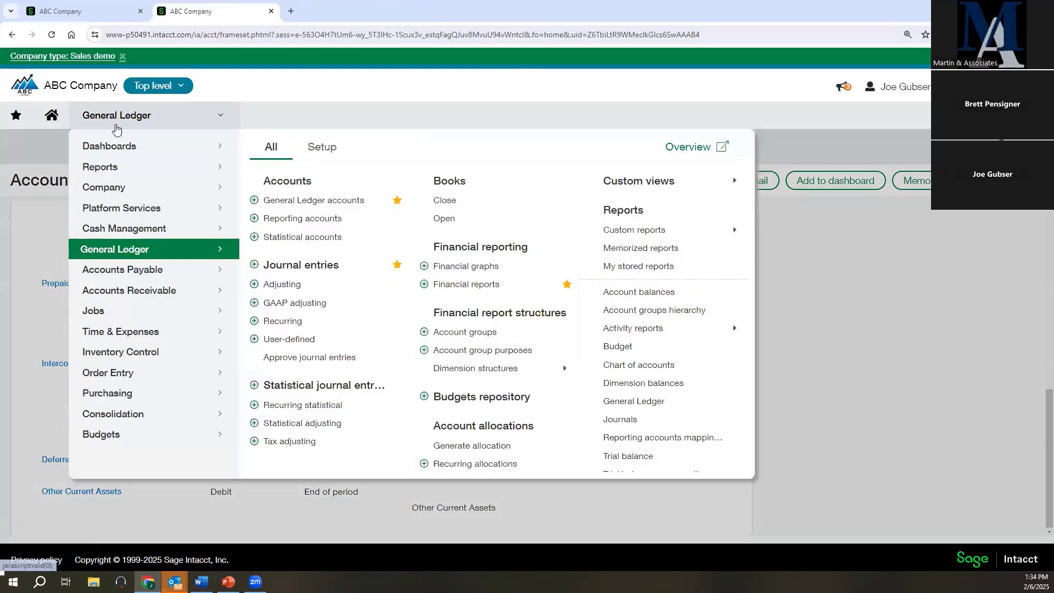
left_click(477, 287)
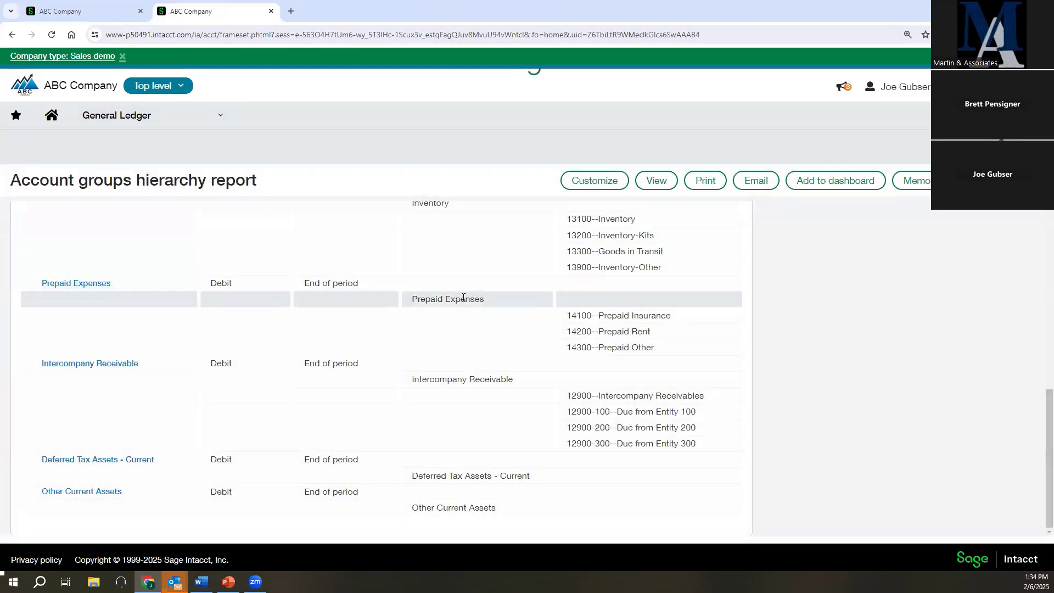
scroll(340, 366, "down", 3)
scroll(340, 366, "down", 3)
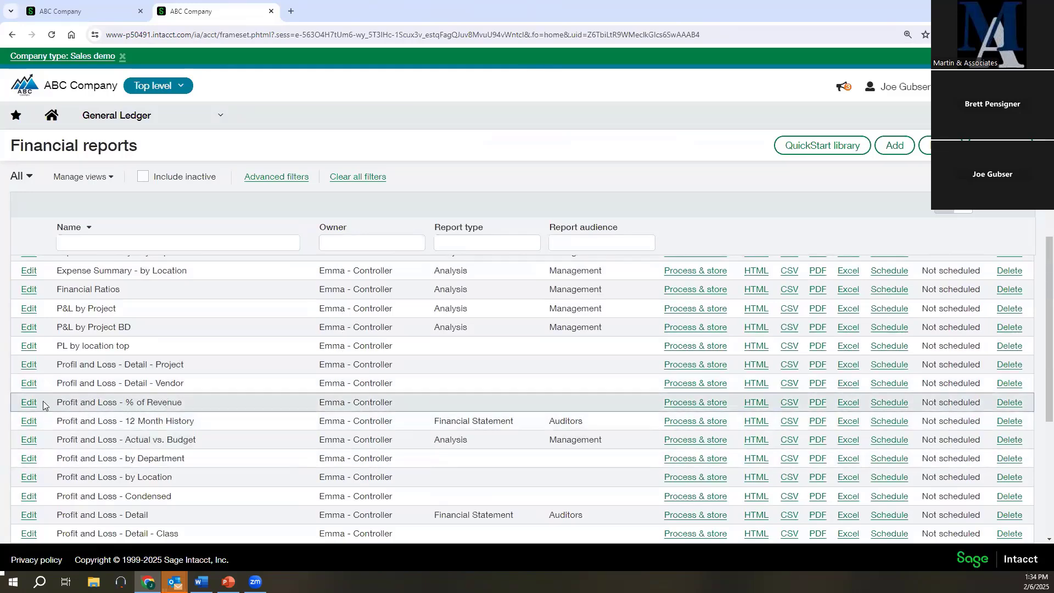
left_click(29, 402)
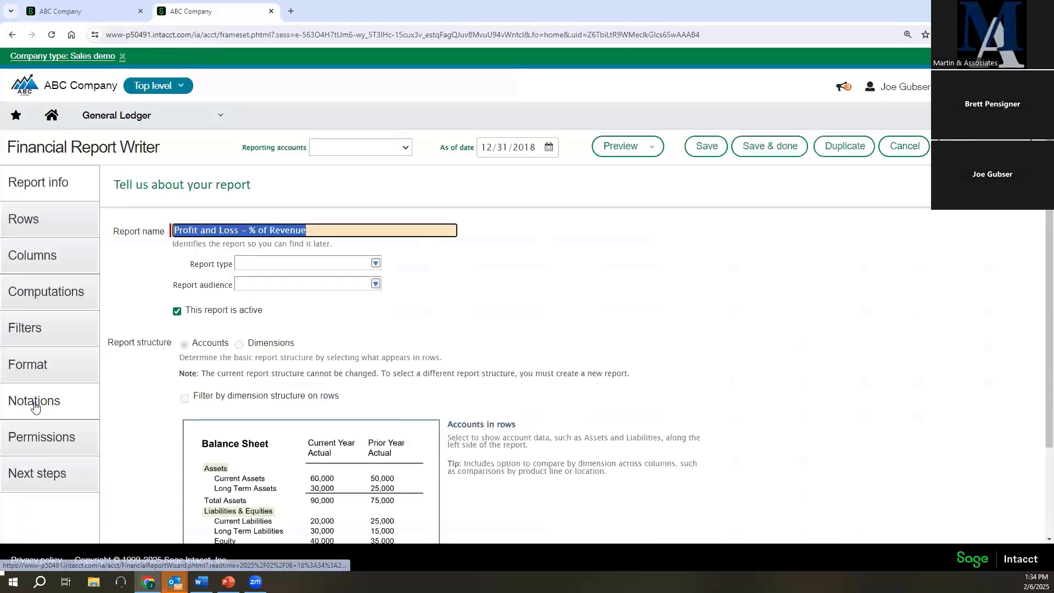
Examine Computation 1 and Computation 2 across all account groups of the Profit and Loss - % of Revenue report
left_click(34, 309)
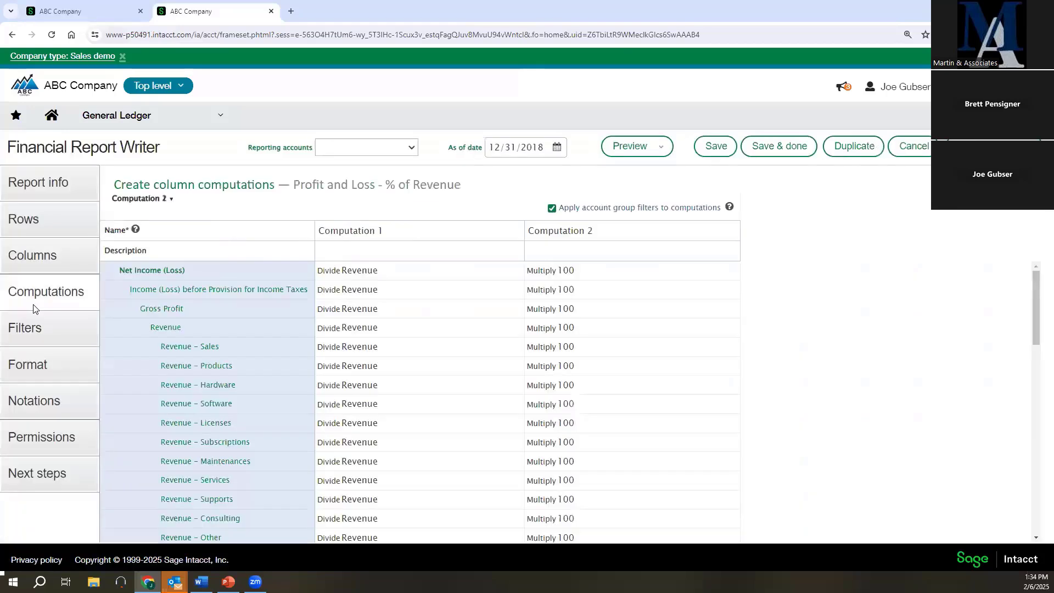
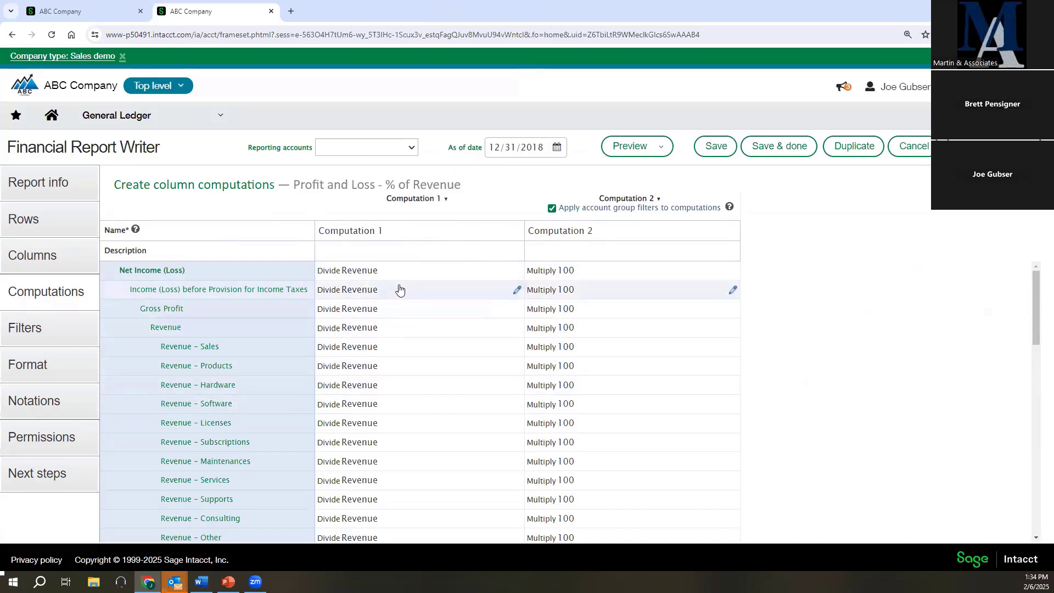
scroll(398, 291, "down", 2)
scroll(373, 324, "down", 10)
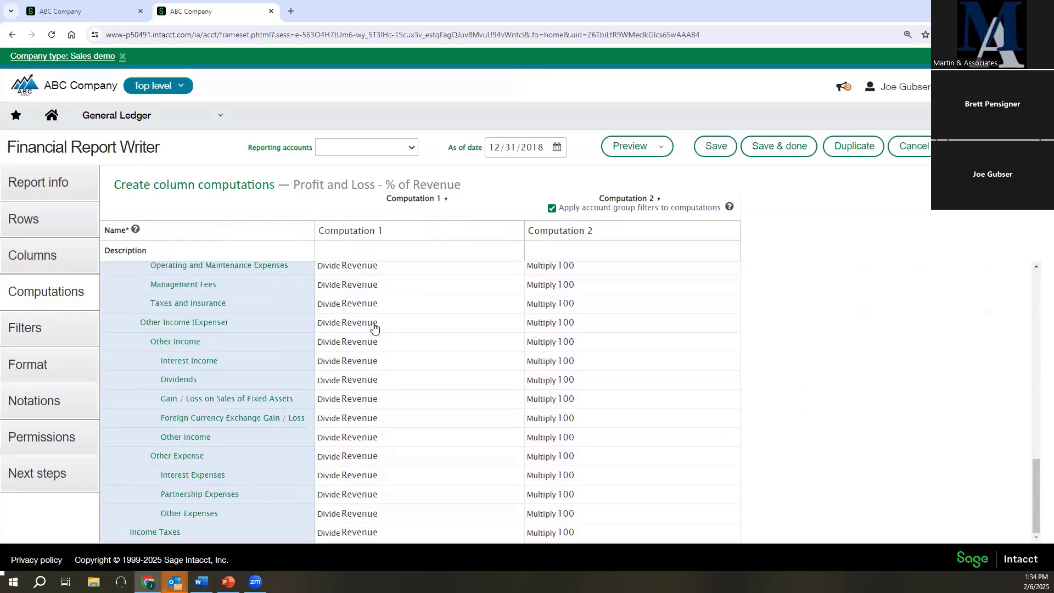
scroll(373, 330, "up", 7)
scroll(375, 343, "up", 5)
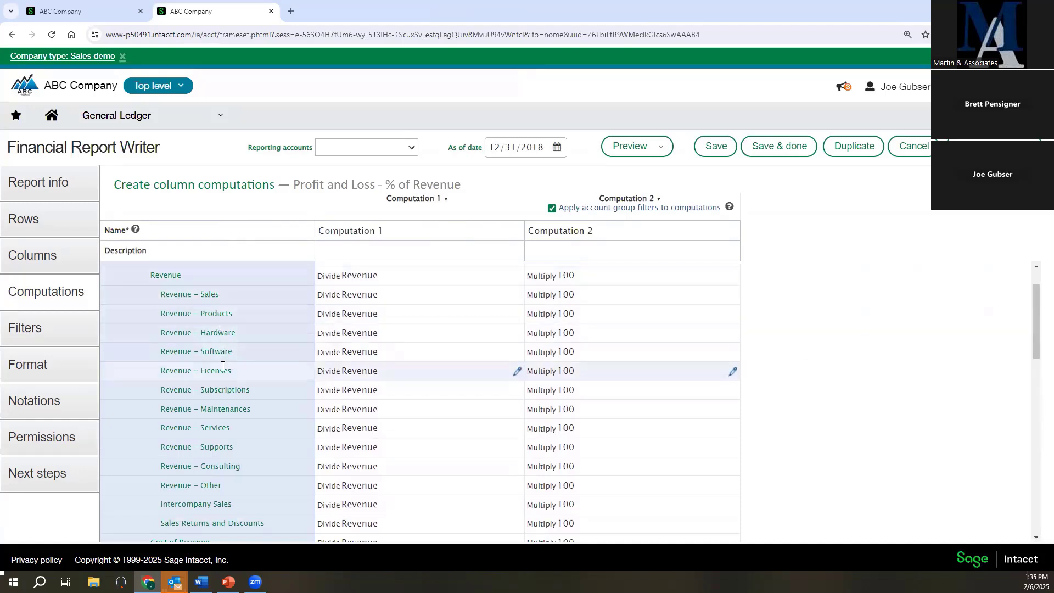
scroll(220, 362, "down", 3)
scroll(211, 392, "down", 1)
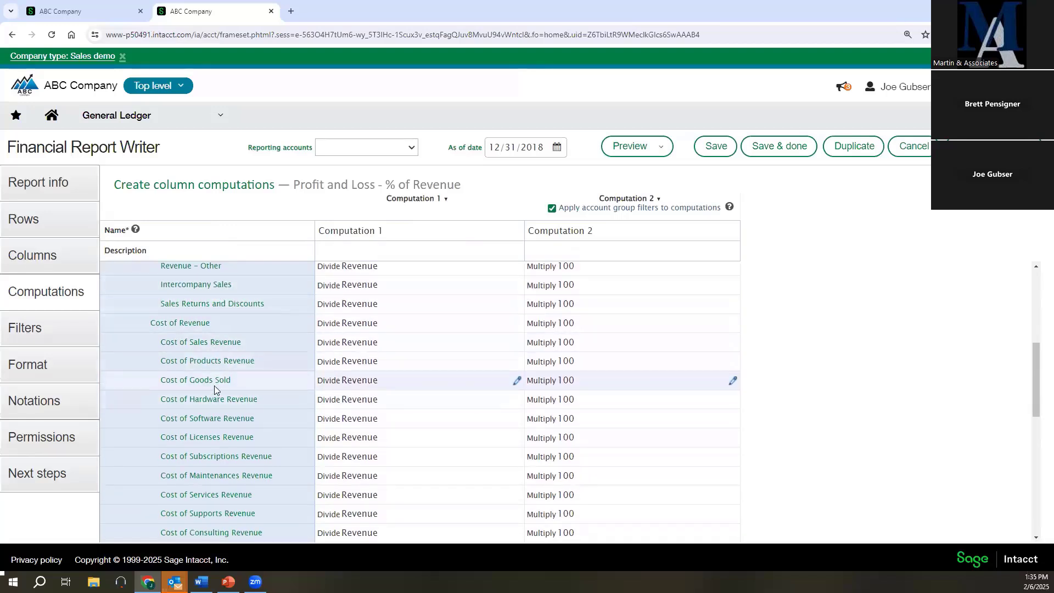
scroll(237, 394, "down", 5)
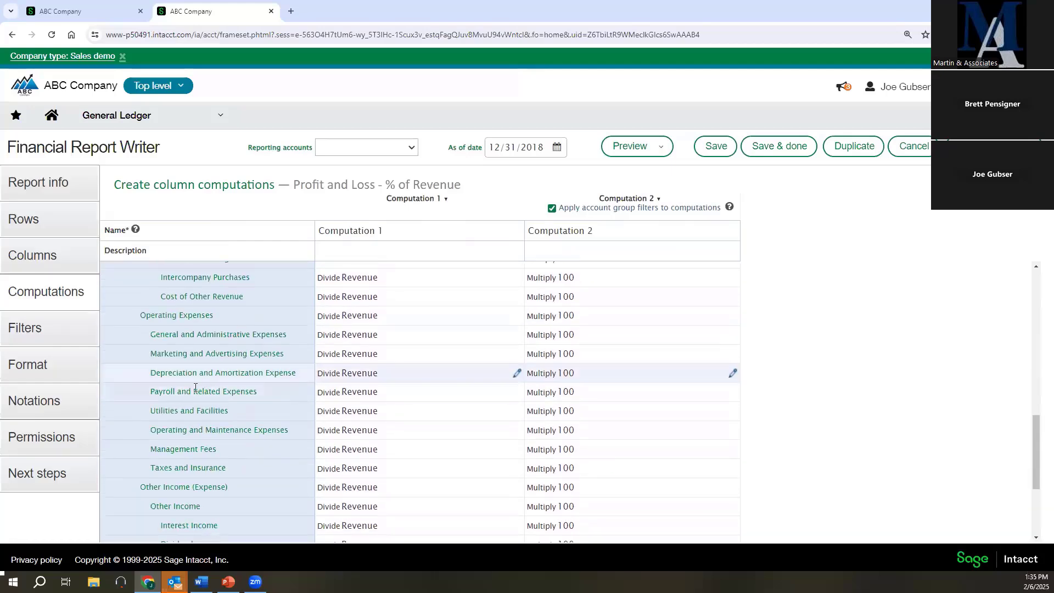
scroll(206, 439, "down", 2)
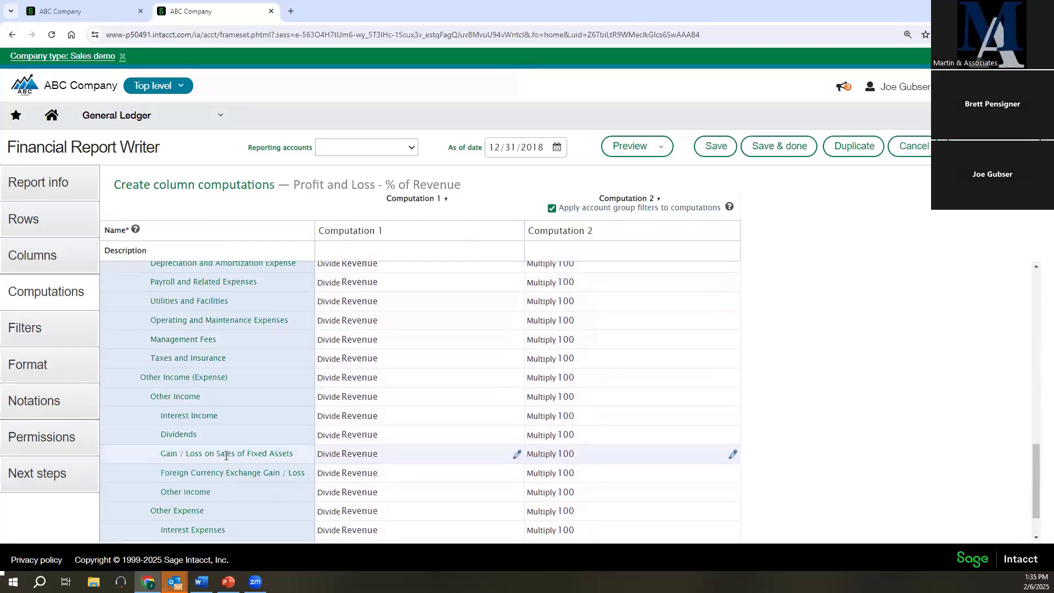
scroll(232, 472, "down", 1)
scroll(348, 342, "up", 20)
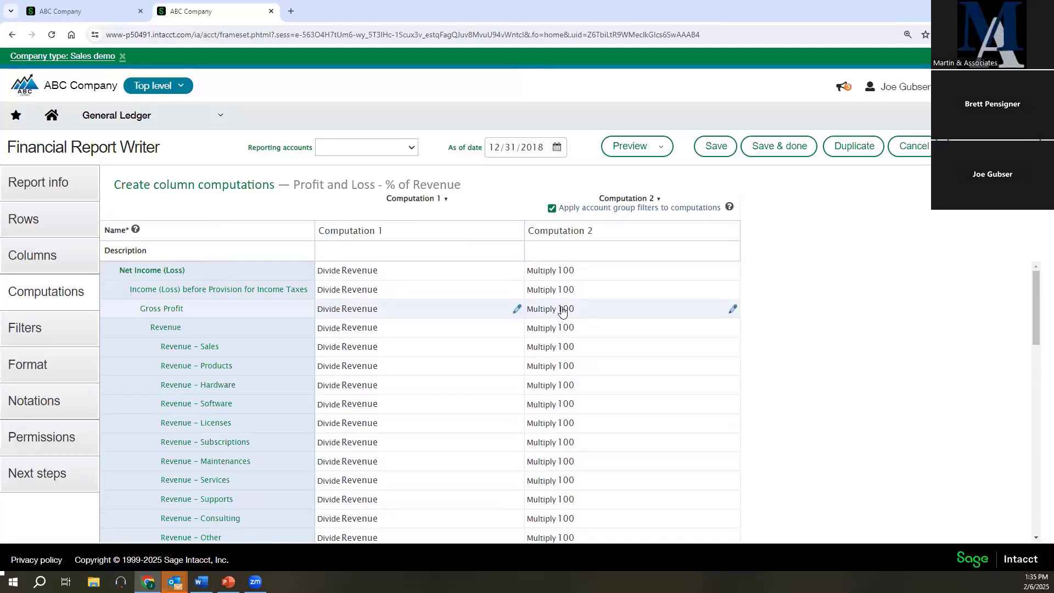
Review the calculation and hide settings of the hidden Comp on Actual column and the calculation of the % of Revenue column
left_click(65, 257)
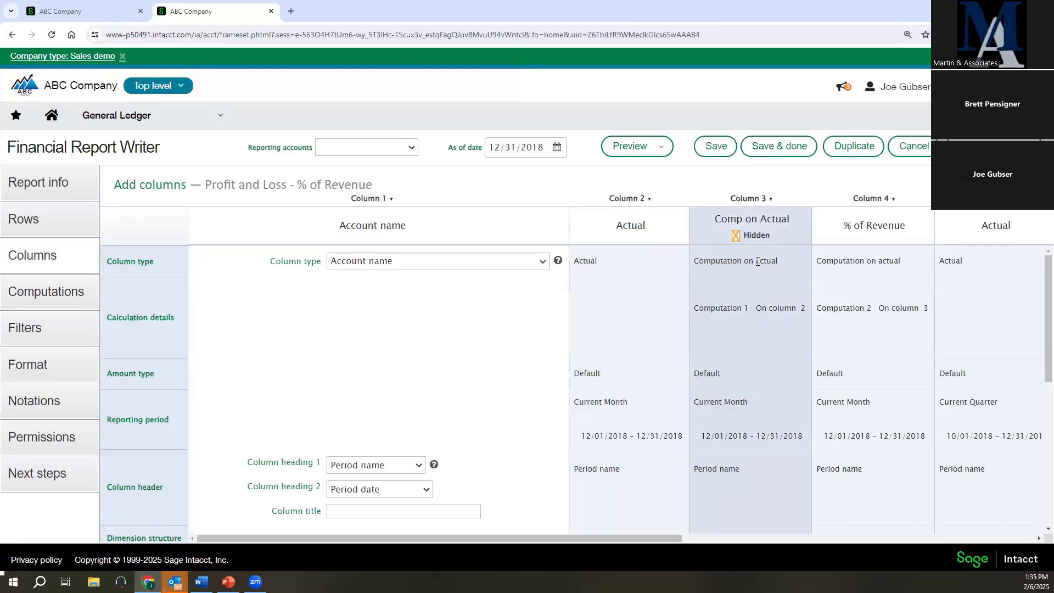
left_click(750, 279)
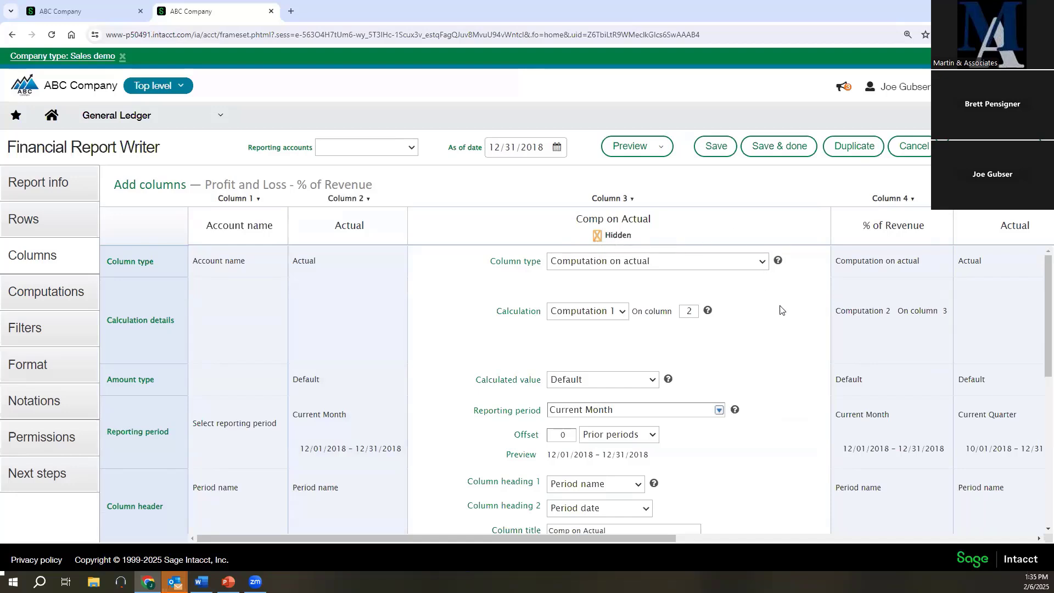
scroll(781, 318, "down", 10)
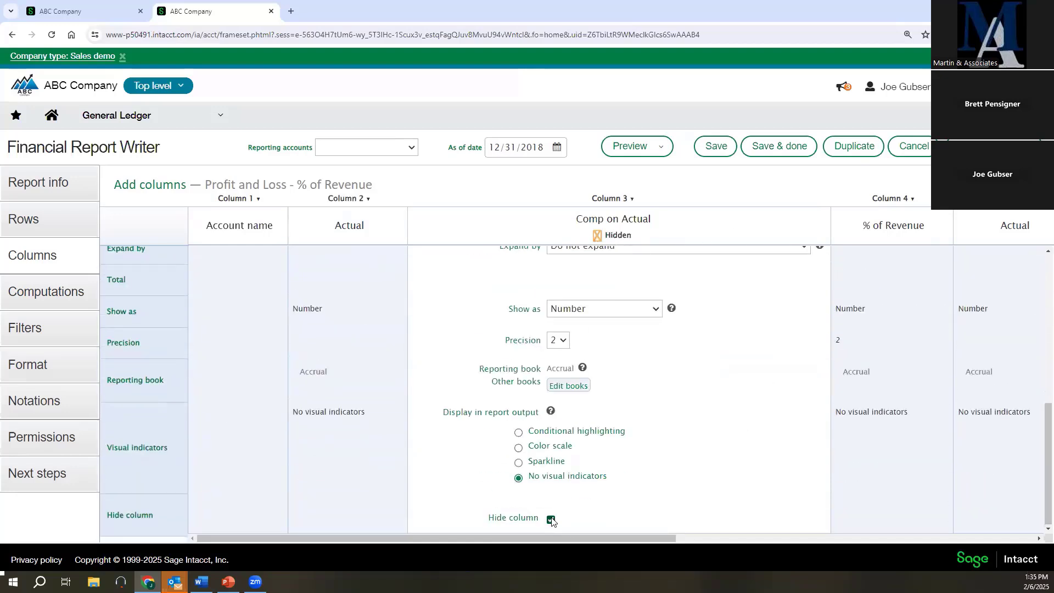
scroll(710, 424, "up", 10)
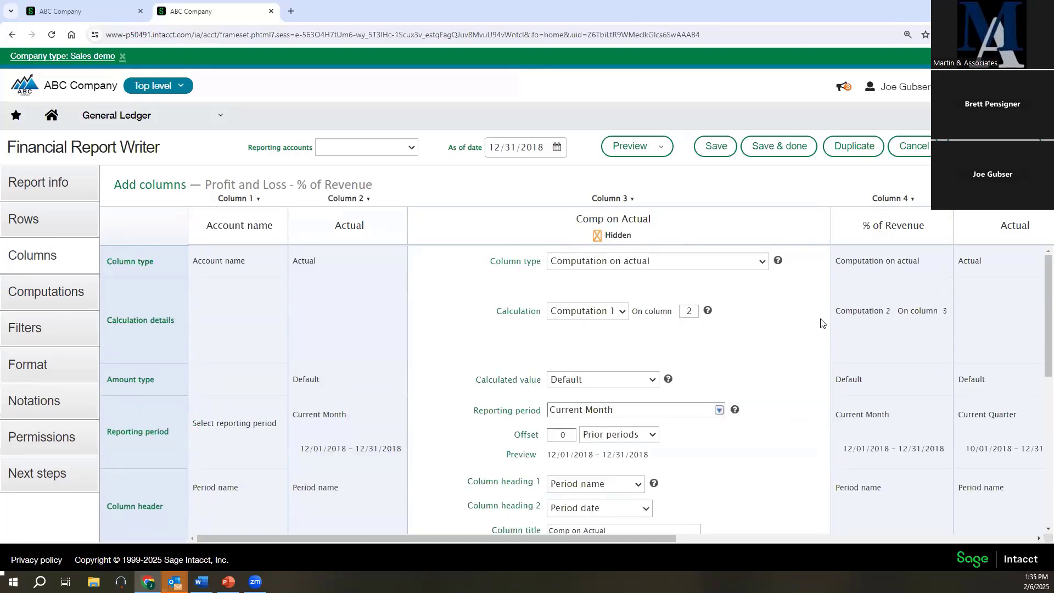
left_click(860, 290)
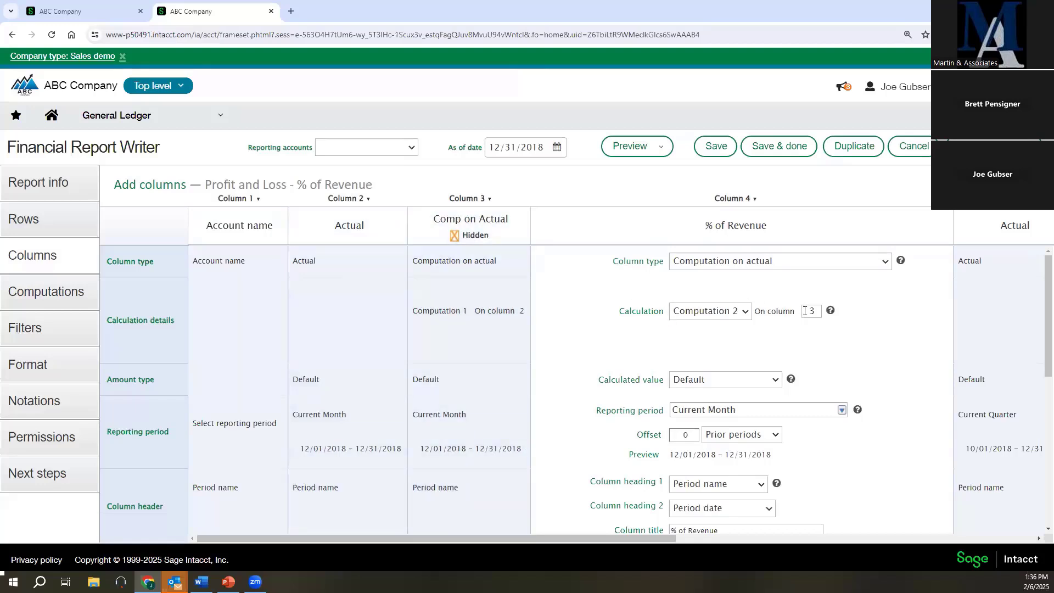
Preview the Profit and Loss - % of Revenue report as a live HTML report, close it and return to the column computations
left_click(659, 150)
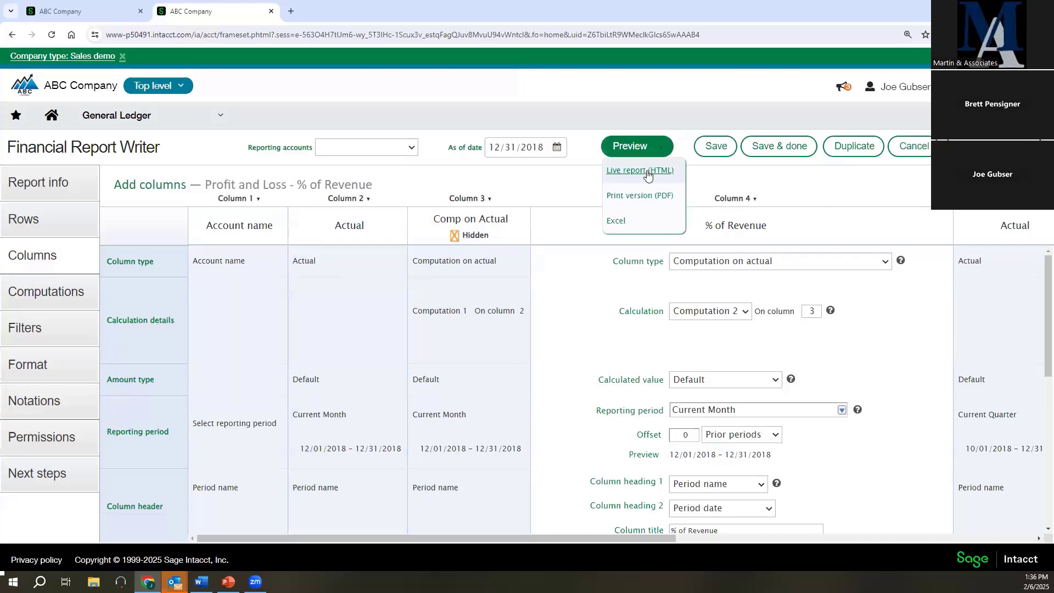
left_click(647, 171)
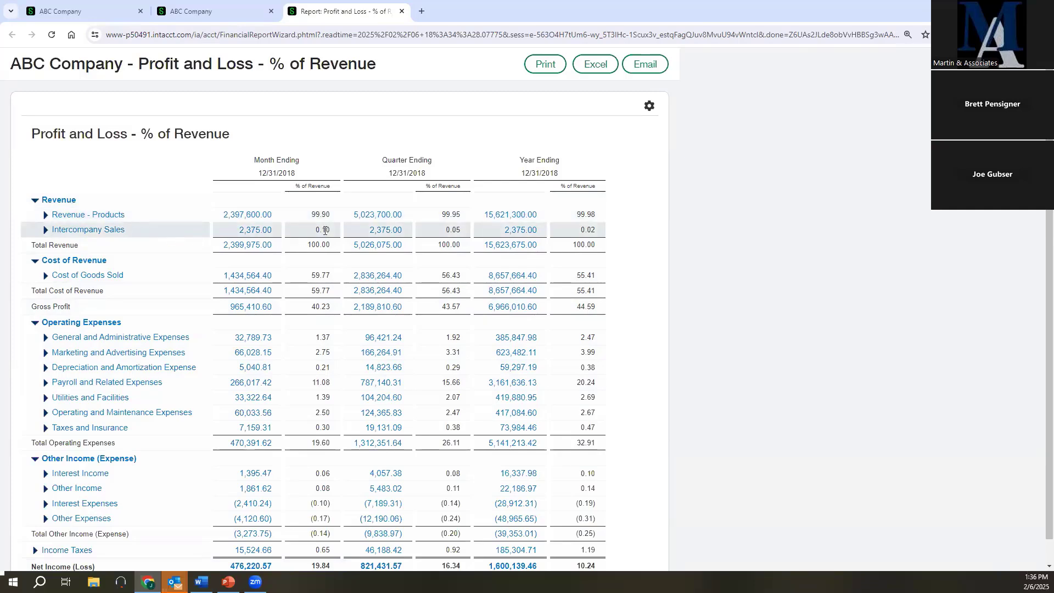
scroll(326, 340, "down", 1)
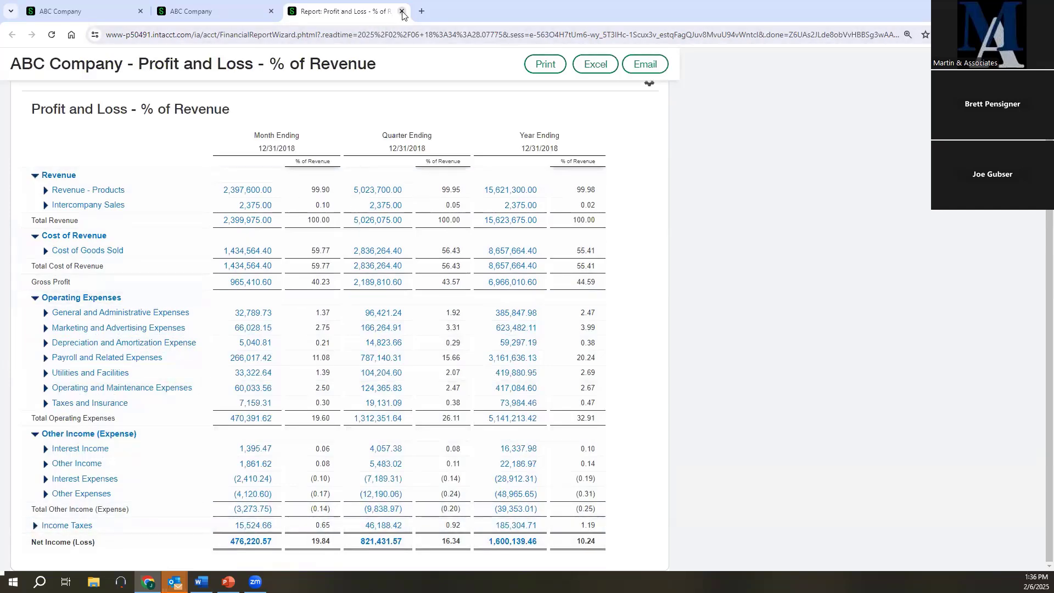
left_click(401, 11)
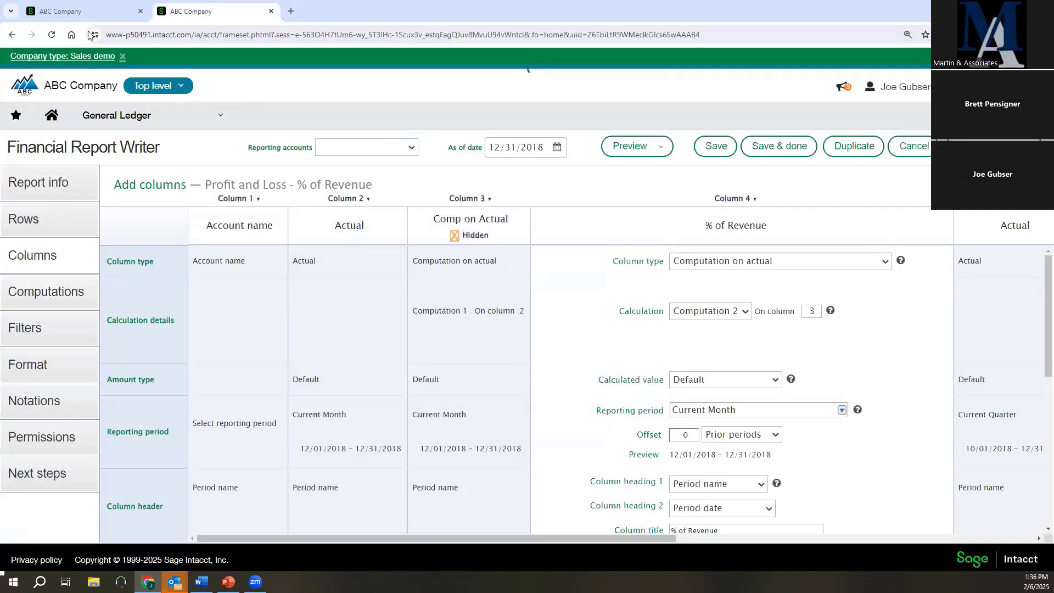
left_click(79, 302)
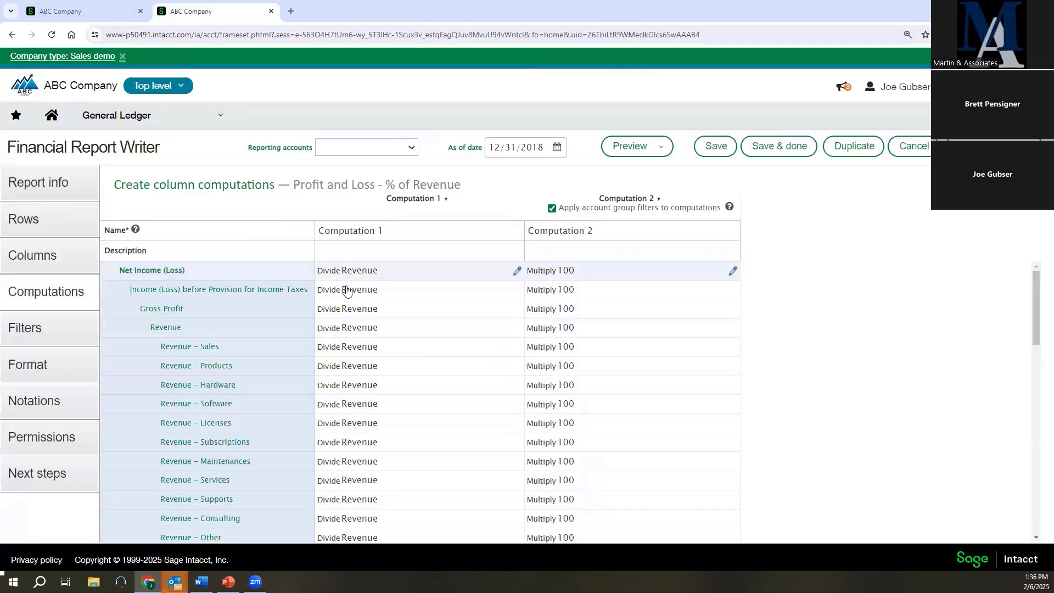
In the other browser tab, review the date and dimension filters of the Balance Sheet - Detail report, including the Department filter choices
left_click(60, 11)
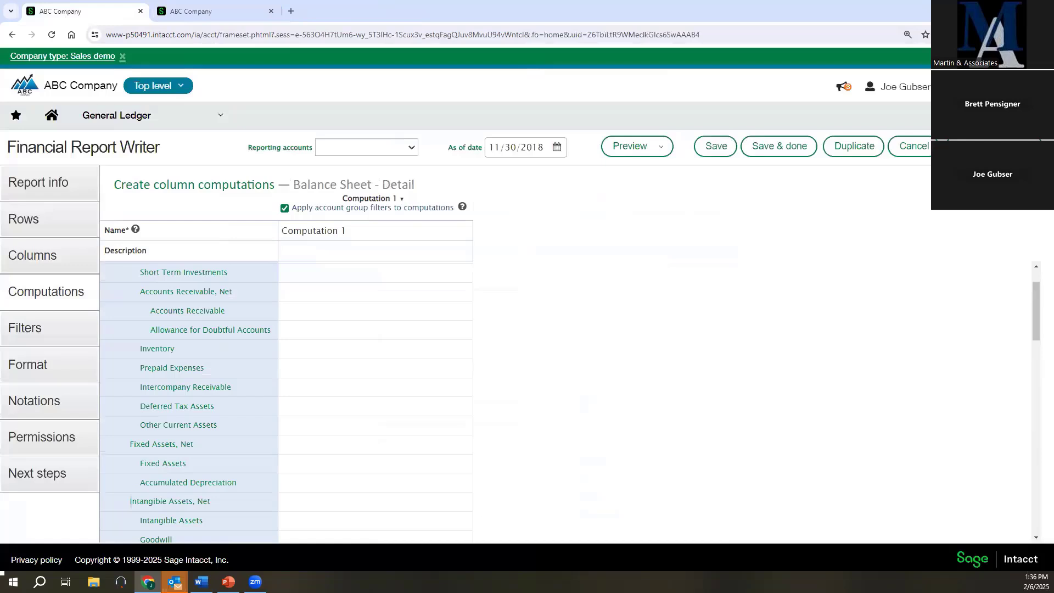
key("alt+Tab")
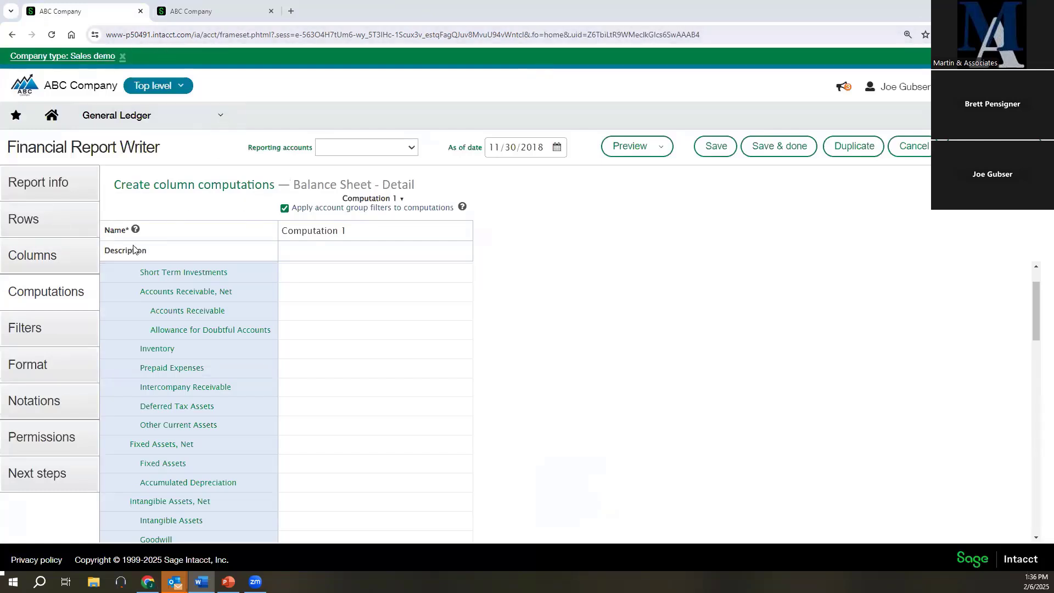
left_click(47, 335)
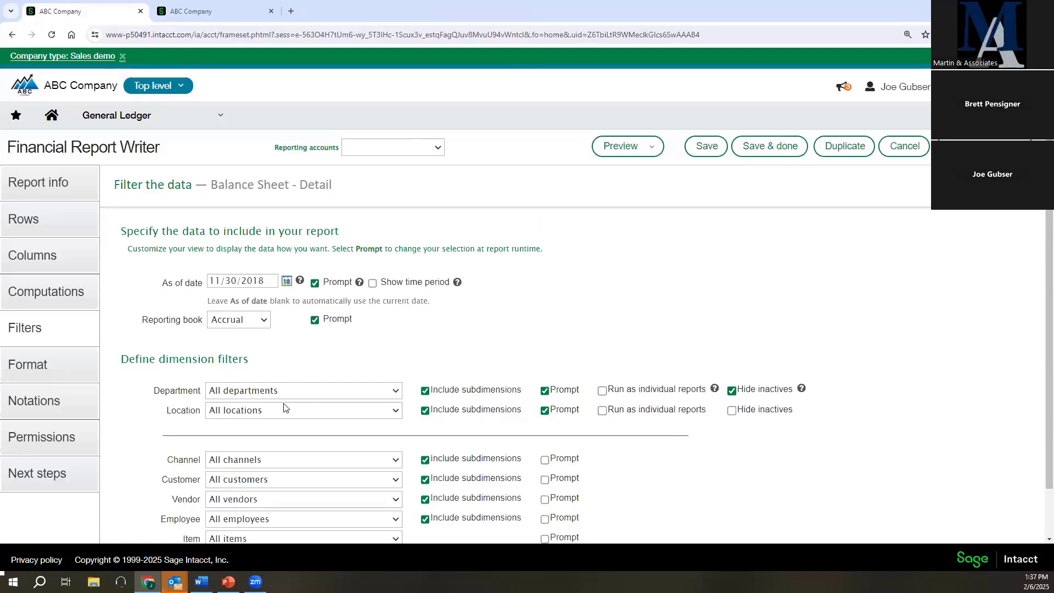
scroll(283, 407, "down", 1)
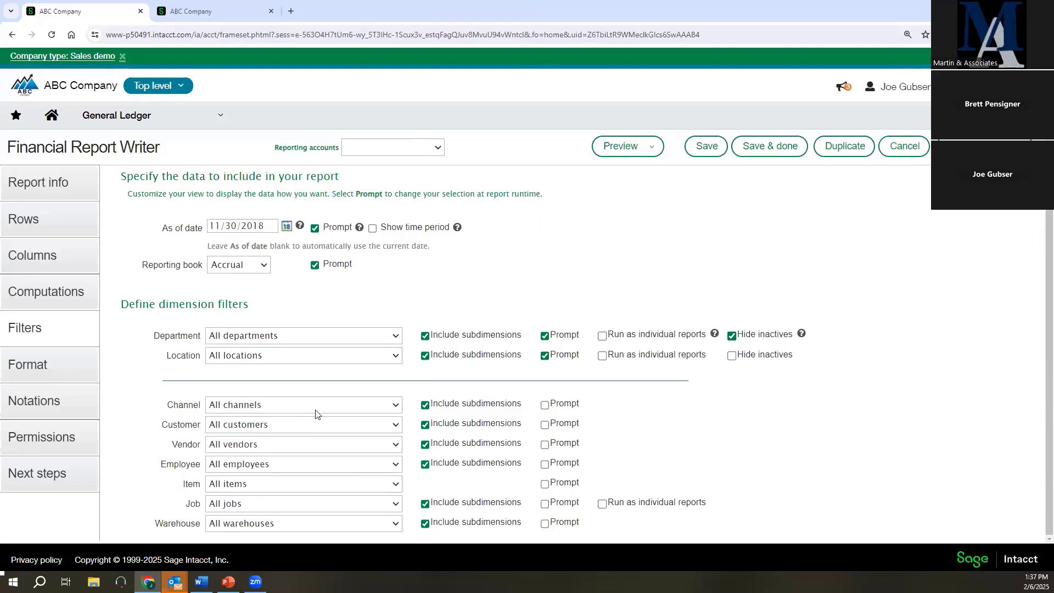
left_click(380, 336)
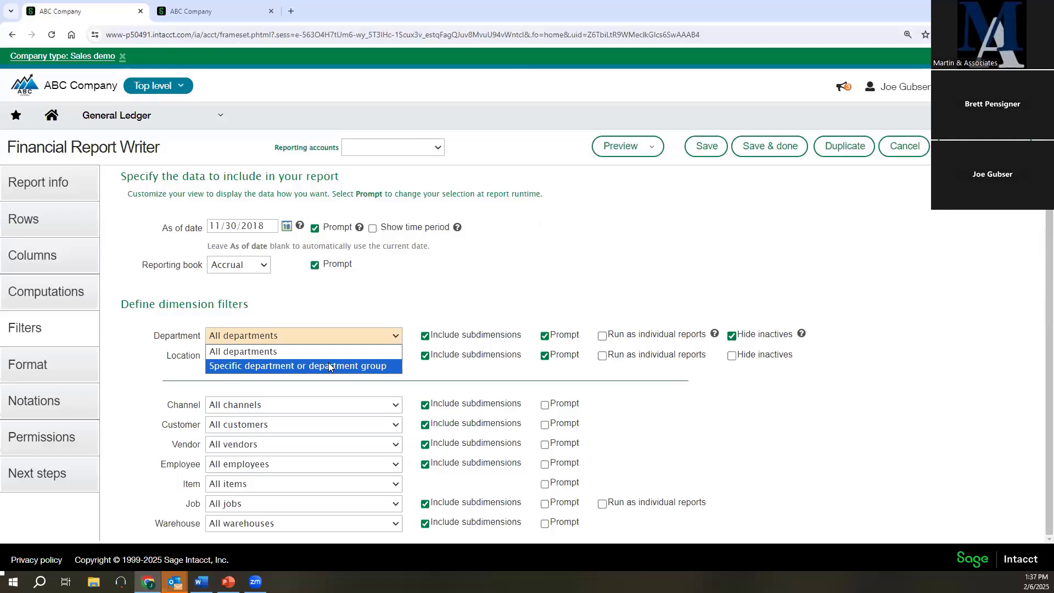
left_click(391, 337)
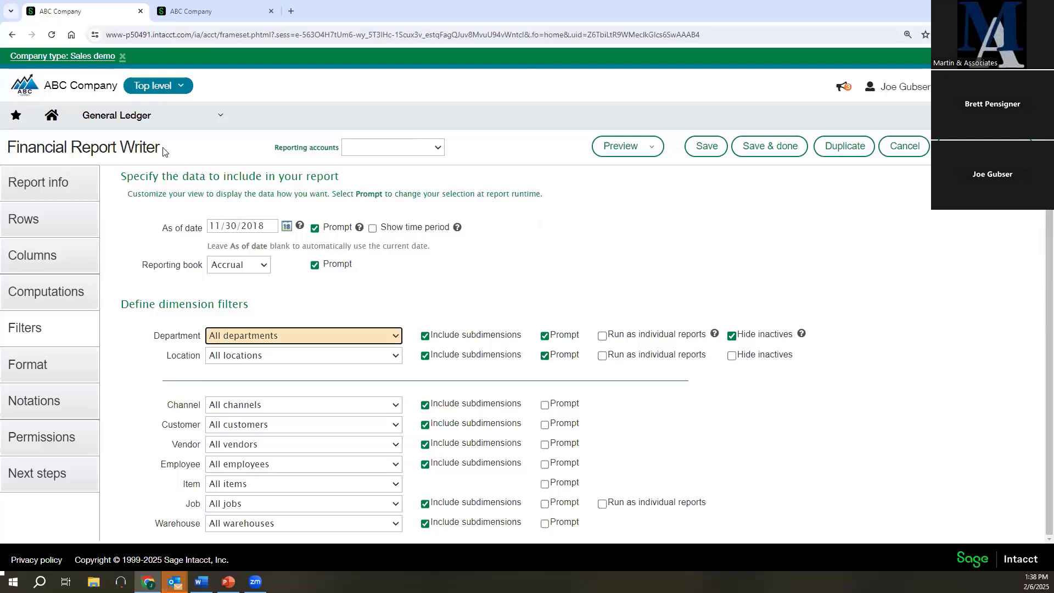
Set the As of date of the Balance Sheet - Detail filters to 12/31/2018 using the date picker
left_click(282, 227)
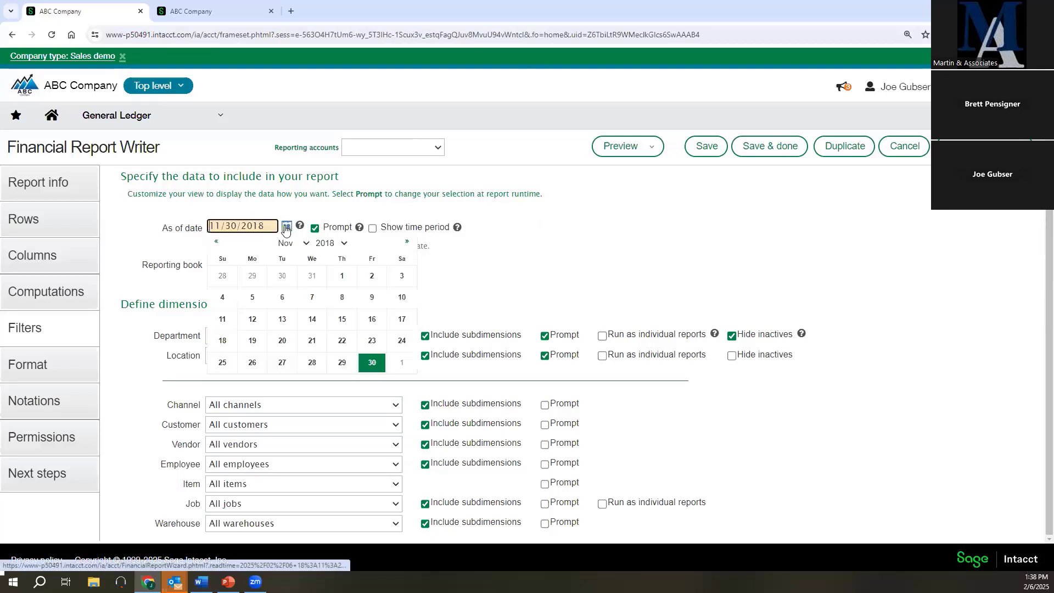
left_click(306, 243)
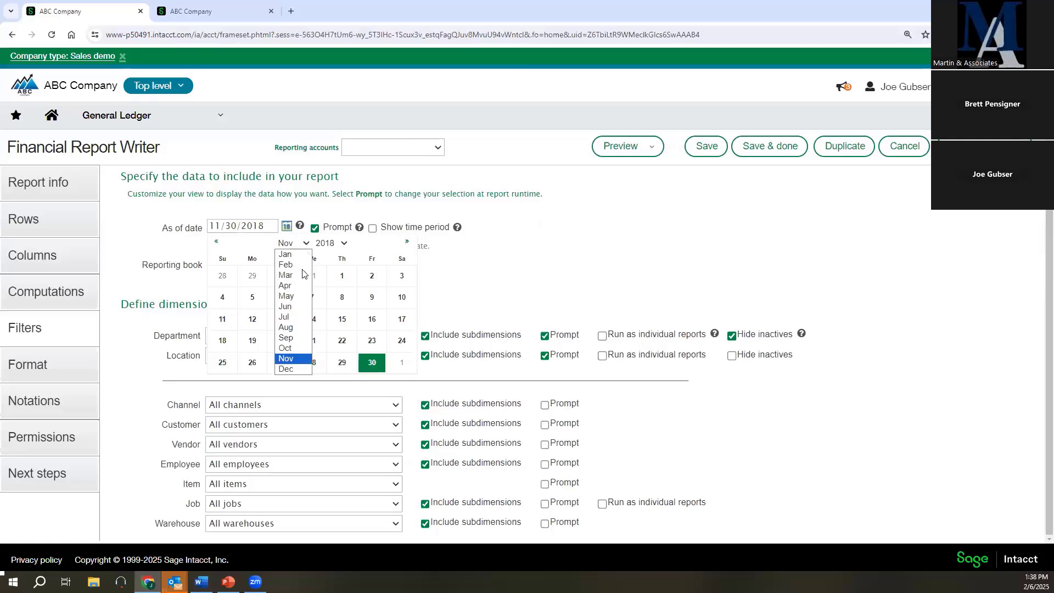
left_click(288, 369)
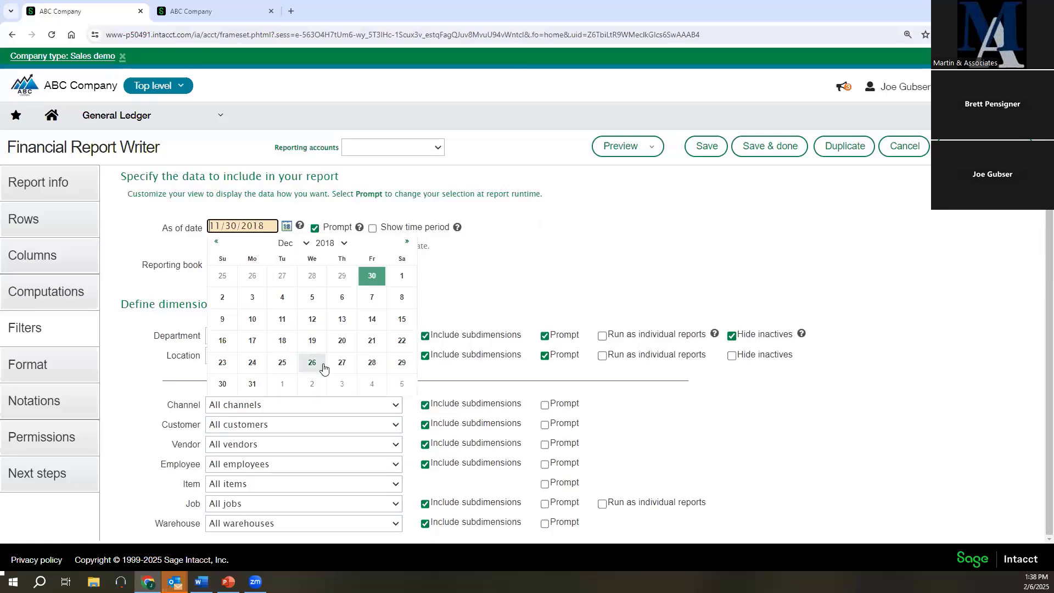
left_click(252, 383)
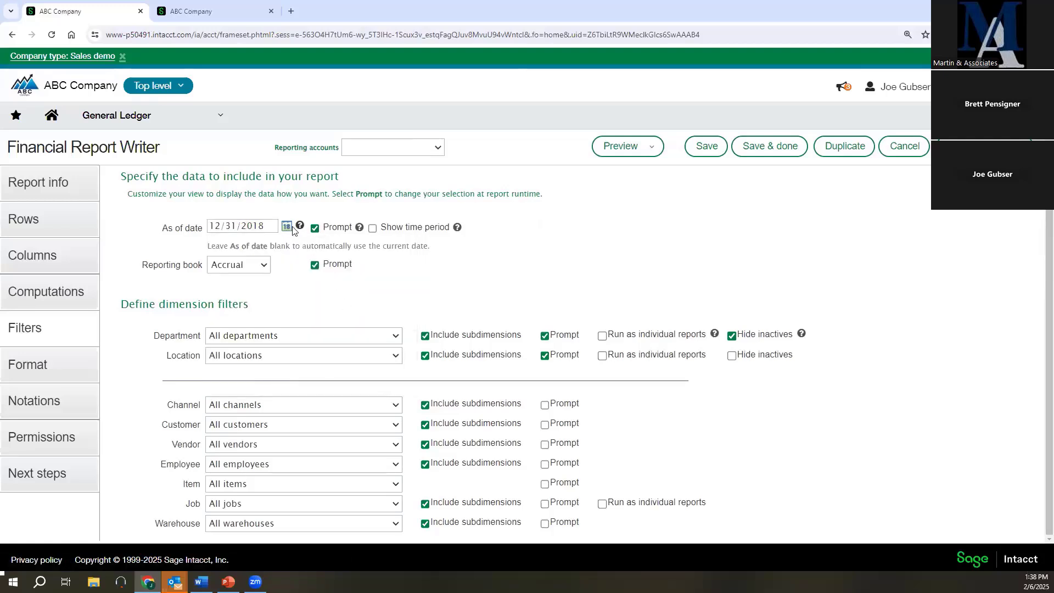
Copy the As of date, try leaving the field blank, and paste 12/31/2018 back in
left_click_drag(272, 226, 195, 224)
key("ctrl+c")
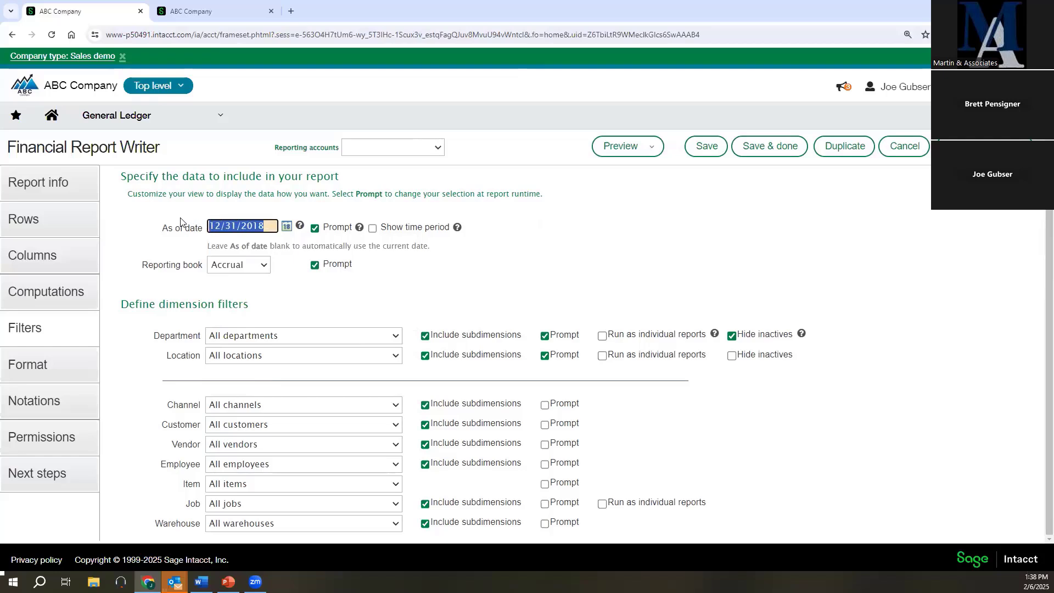
key("Delete")
key("ctrl+v")
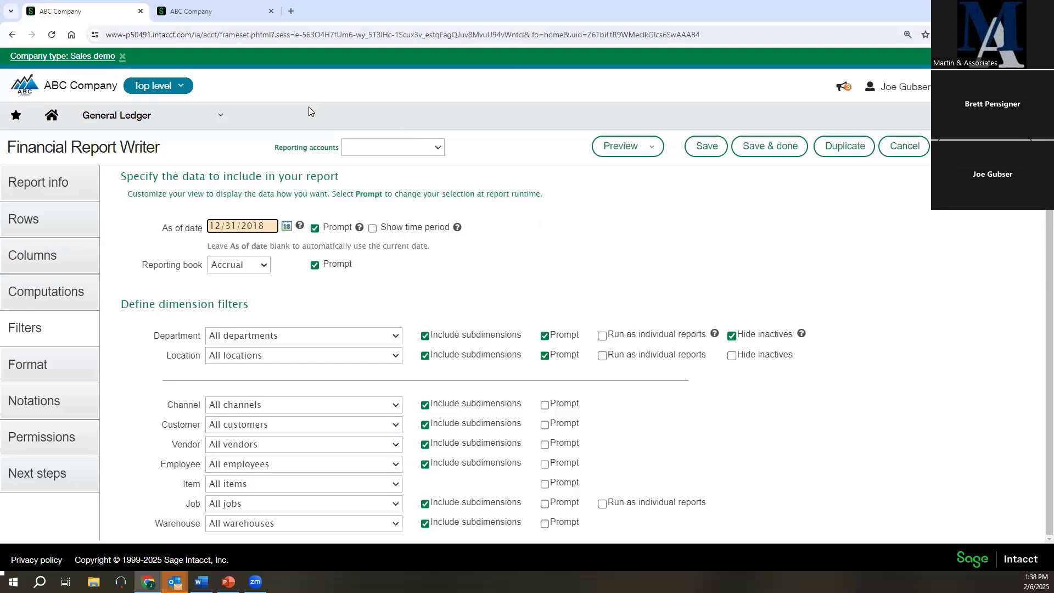
In the other browser tab, run Balance Sheet - Detail as HTML from the financial reports list and compare its runtime prompts with the report's filters
left_click(194, 14)
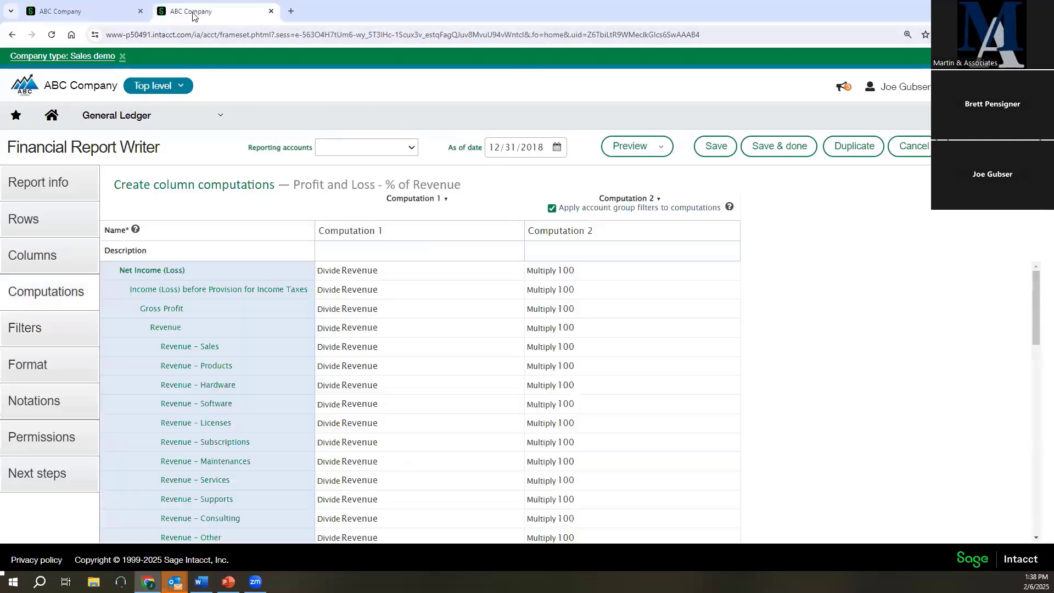
left_click(115, 116)
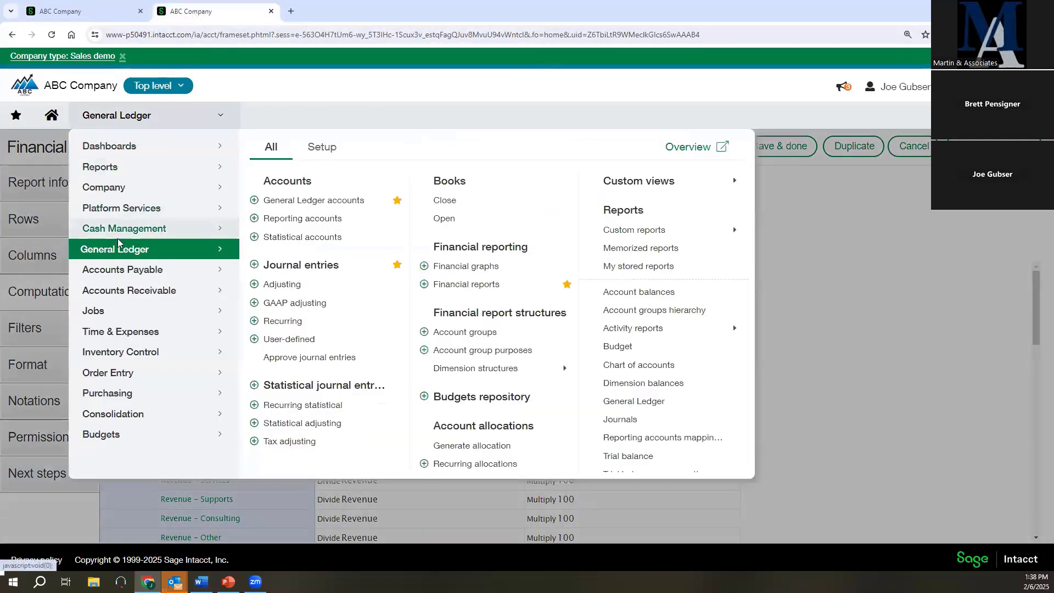
left_click(480, 287)
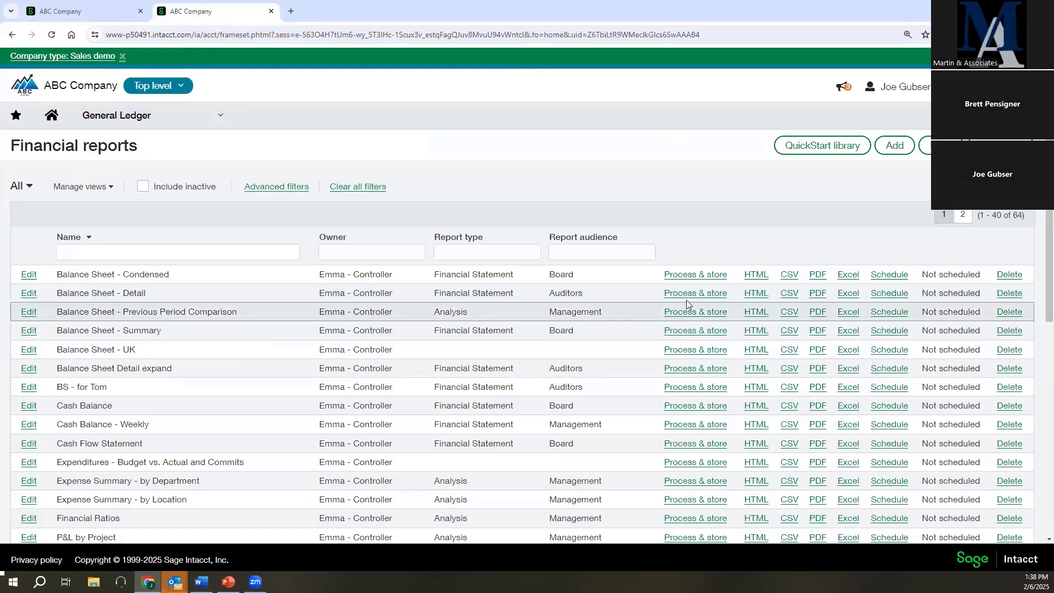
left_click(756, 294)
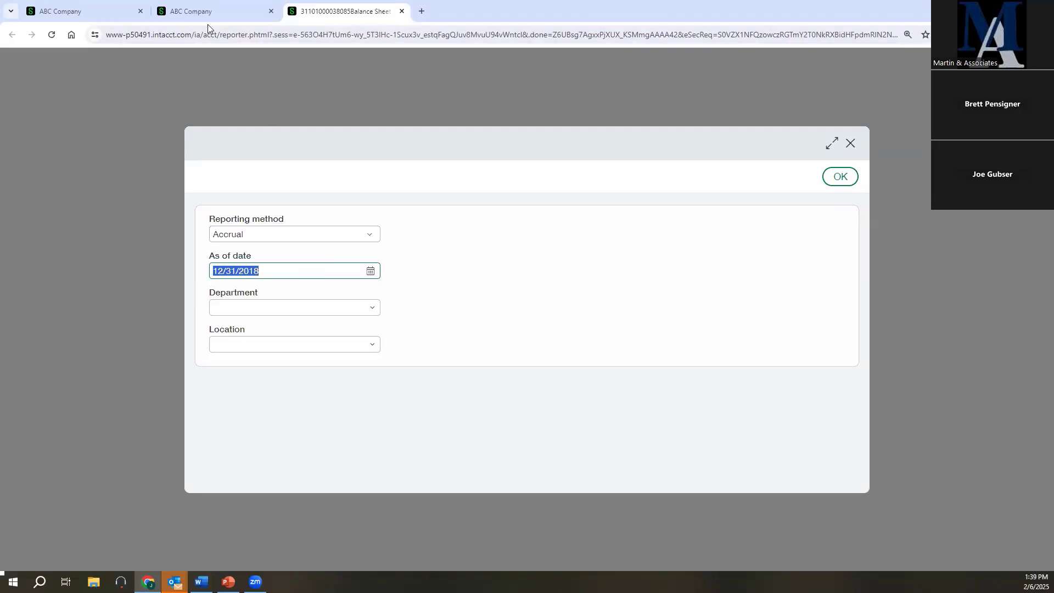
left_click(200, 10)
left_click(147, 11)
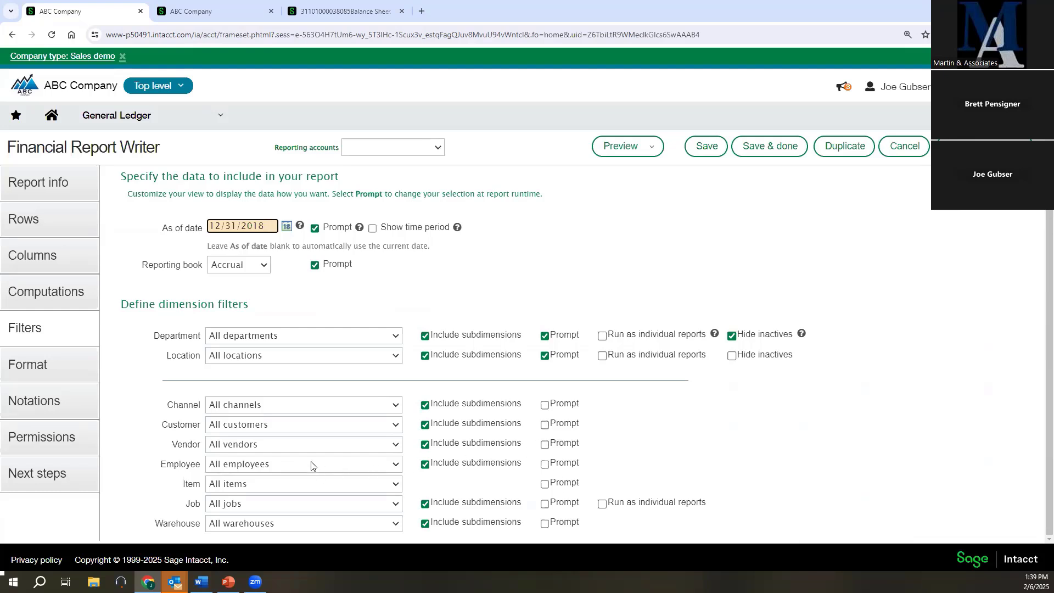
left_click(340, 11)
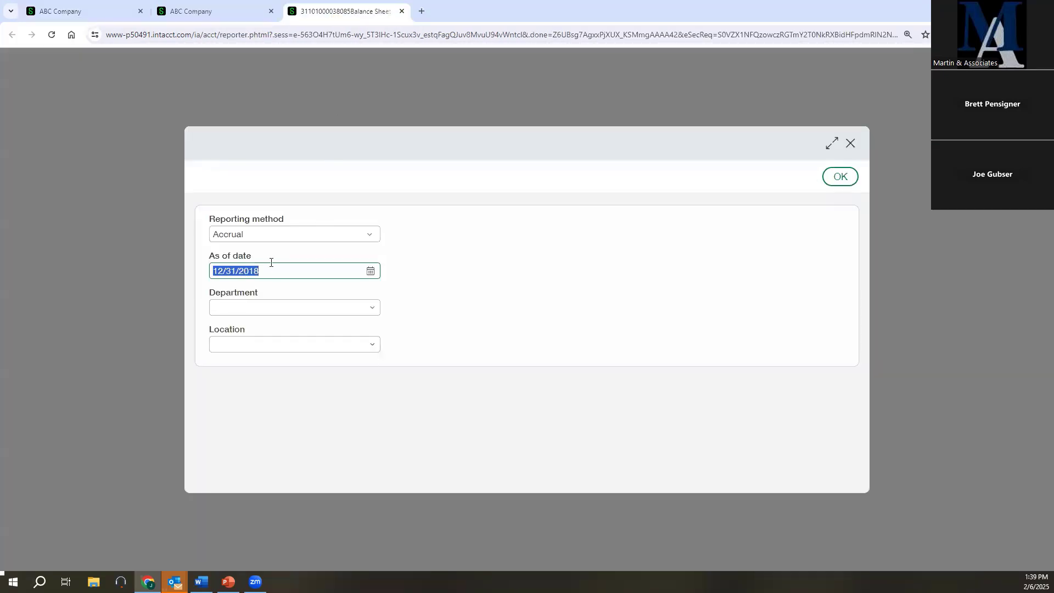
Run the Balance Sheet - Detail report for department 100--Sales, close the output and return to the report's filters
left_click(377, 310)
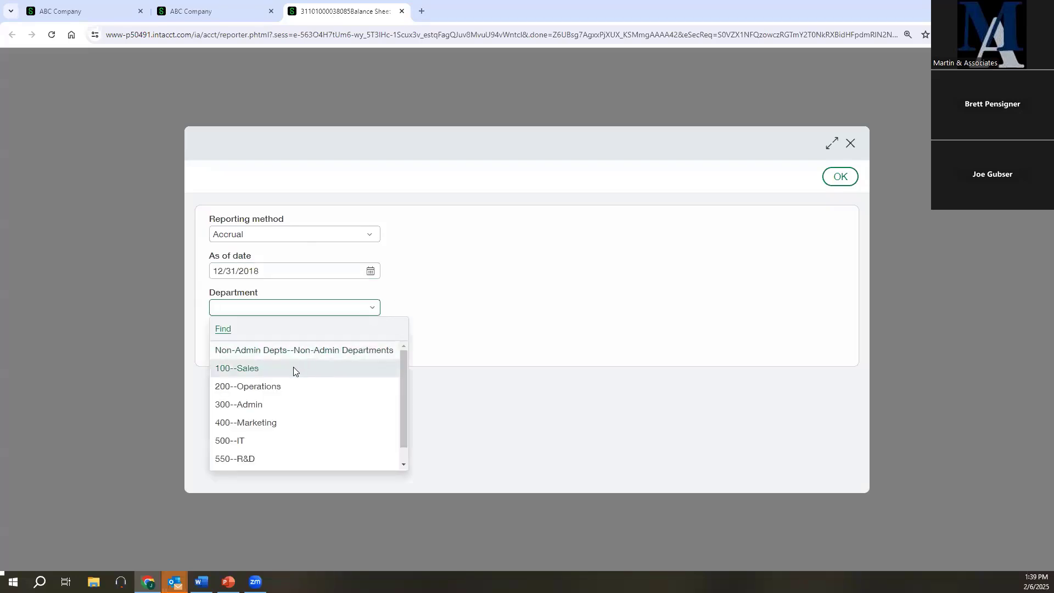
left_click(292, 368)
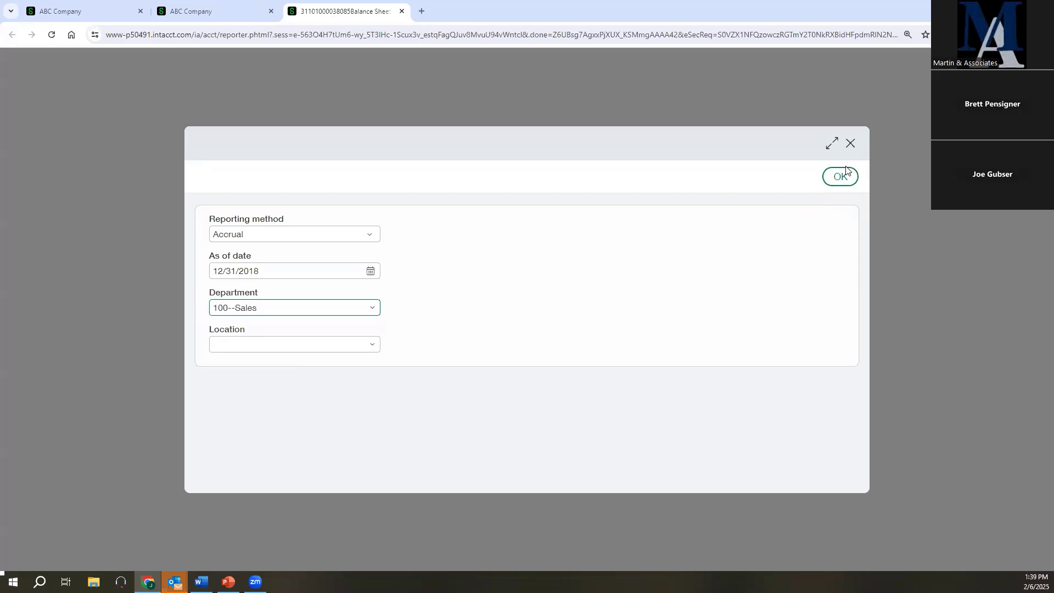
left_click(834, 183)
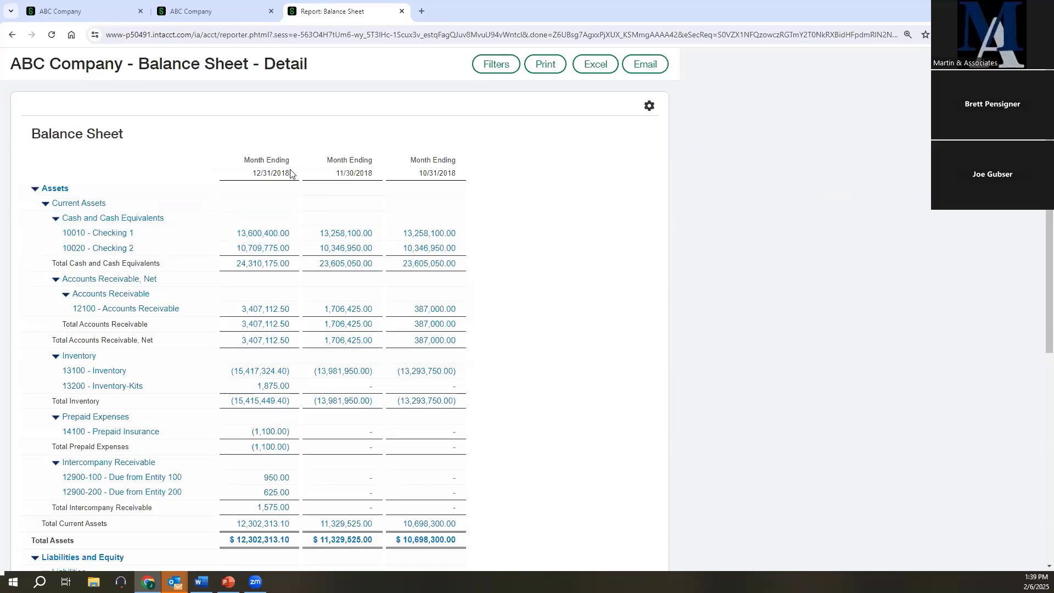
left_click(402, 13)
left_click(77, 11)
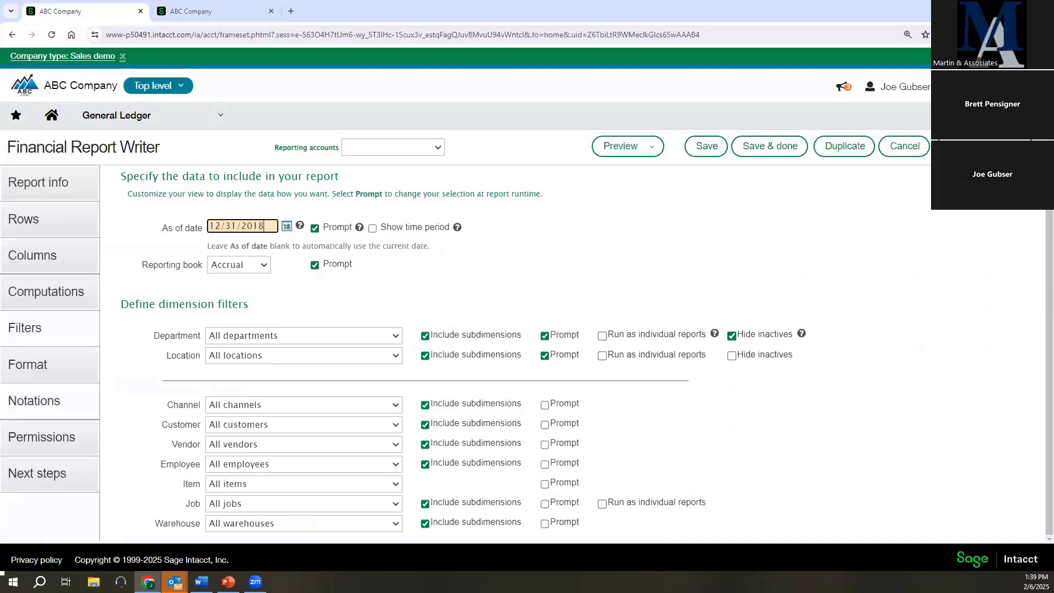
Review the number format options of Balance Sheet - Detail: negative number style and color, rounding, and currency symbol alignment
key("alt+Tab")
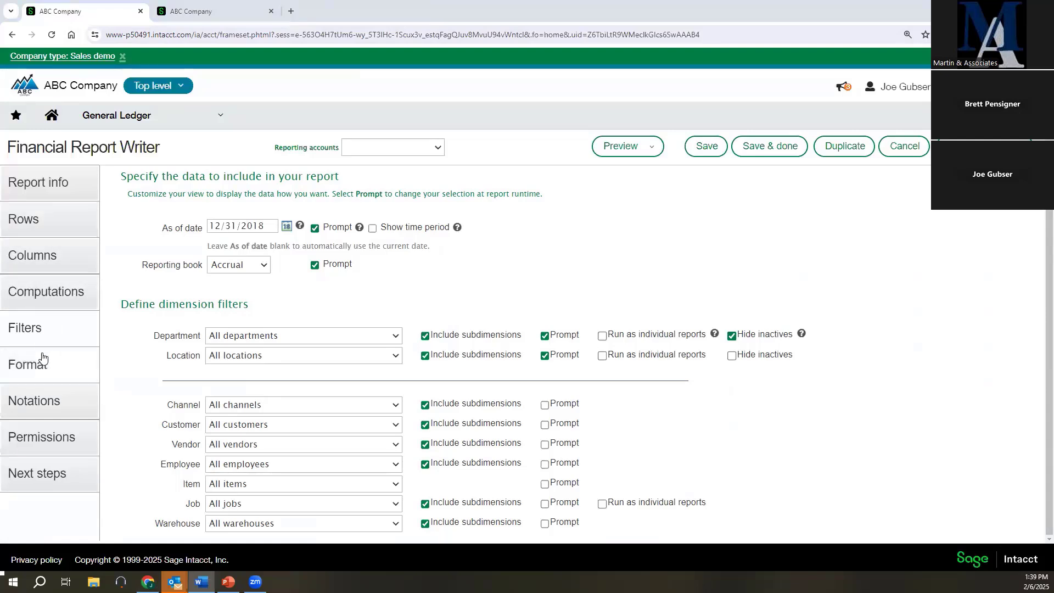
left_click(41, 375)
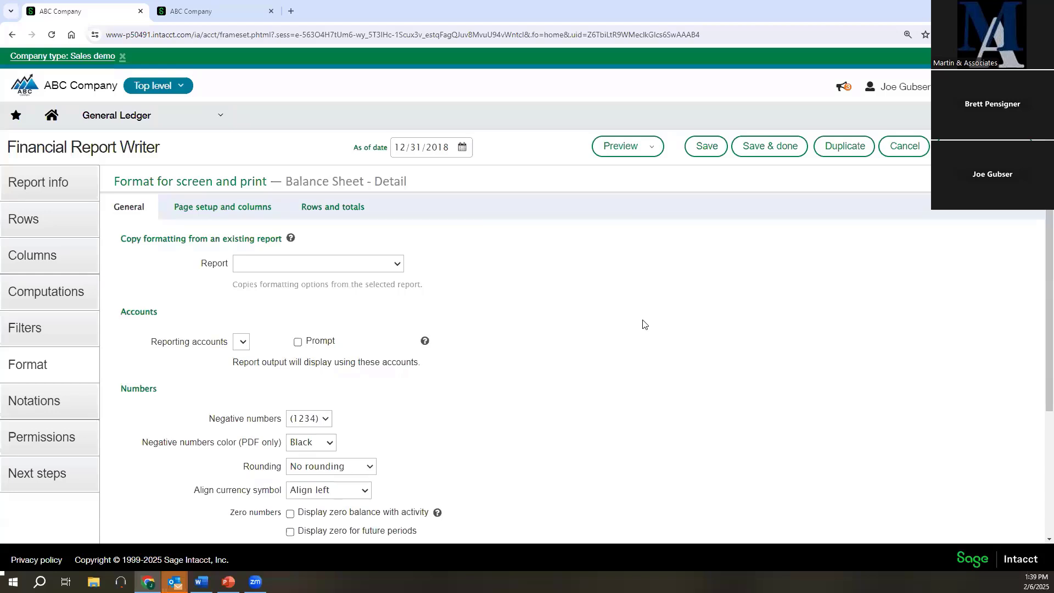
scroll(645, 321, "down", 2)
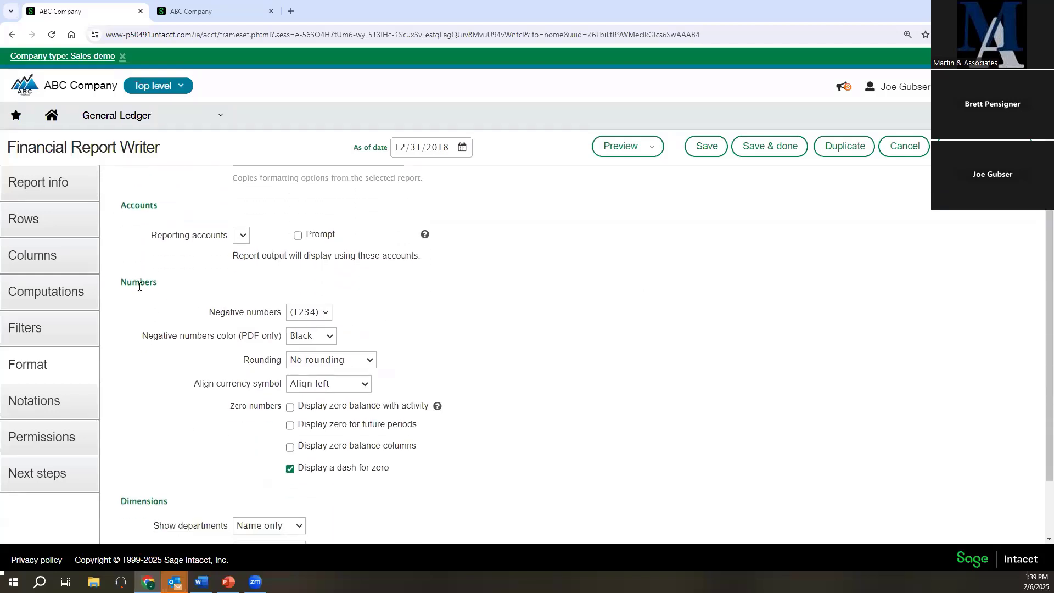
left_click(312, 313)
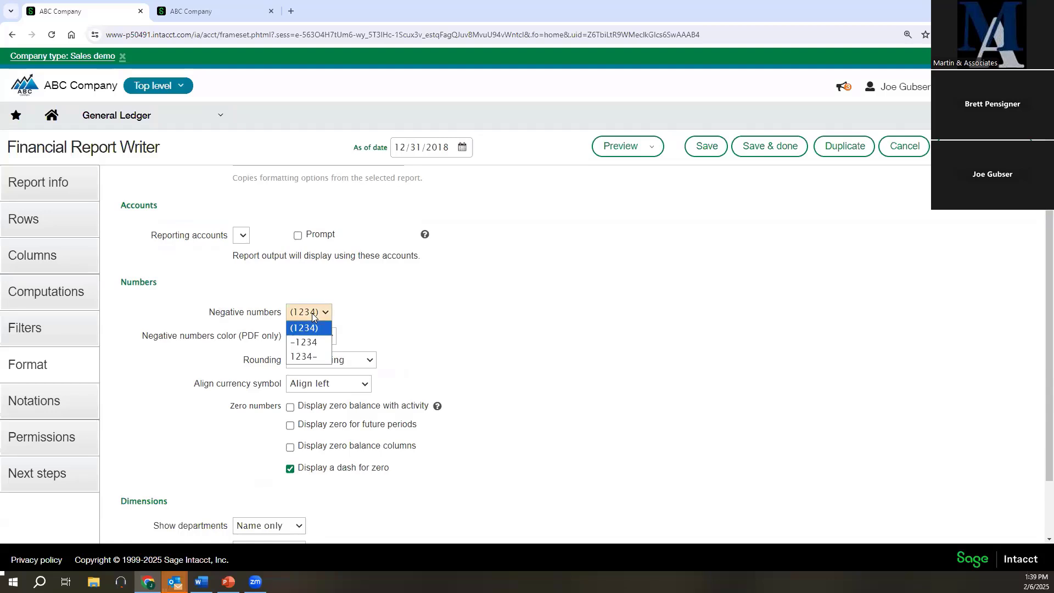
left_click(311, 313)
left_click(321, 338)
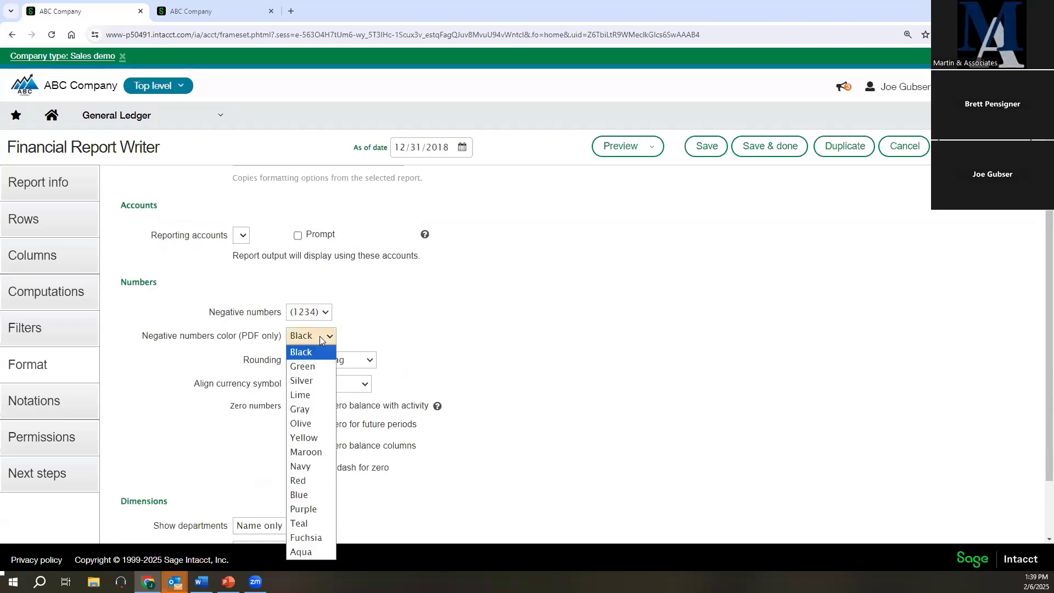
left_click(321, 338)
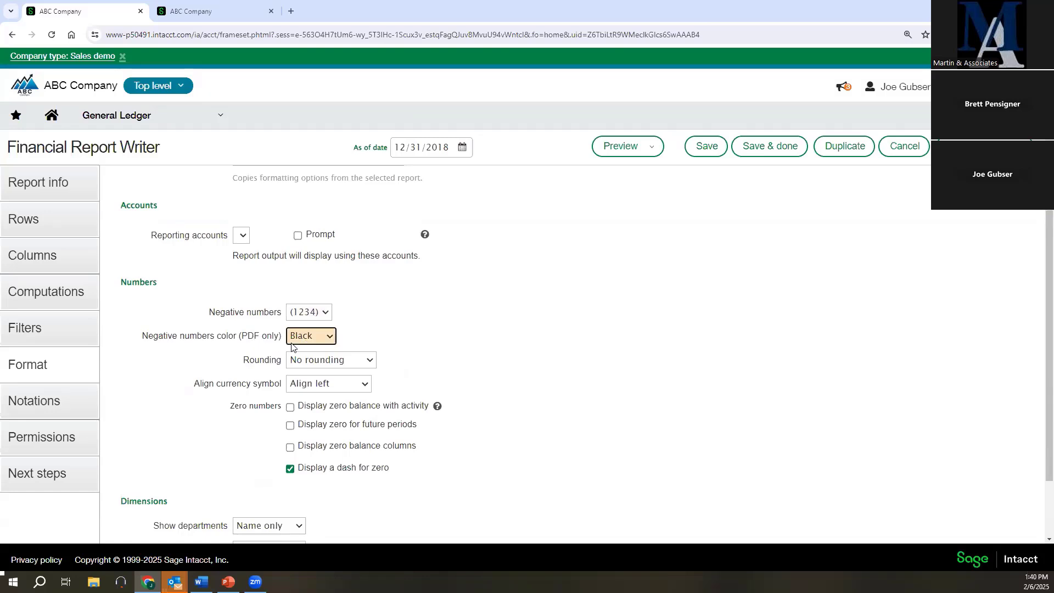
left_click(331, 360)
left_click(330, 359)
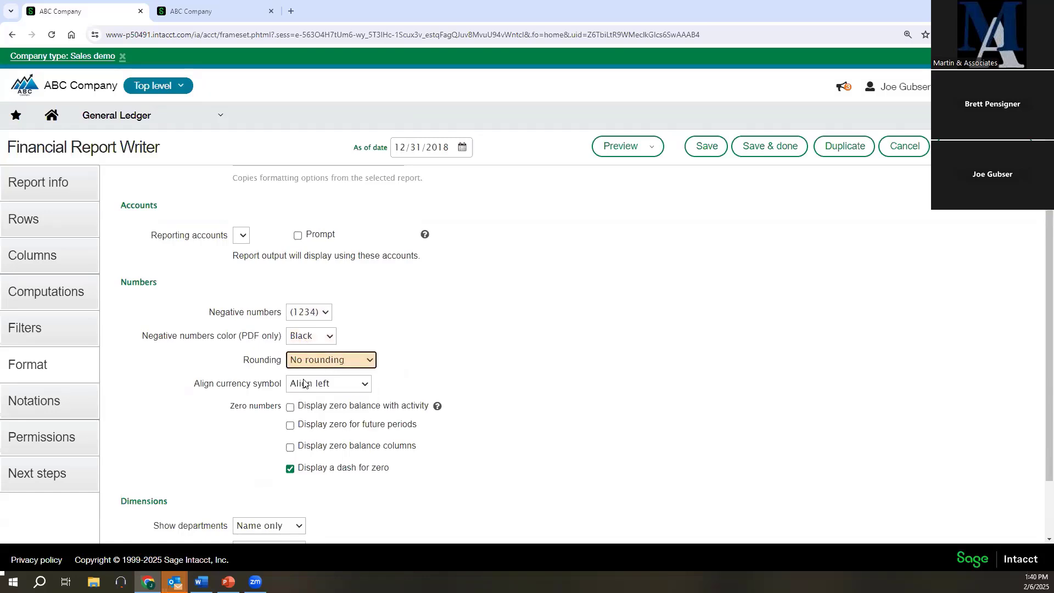
left_click(343, 384)
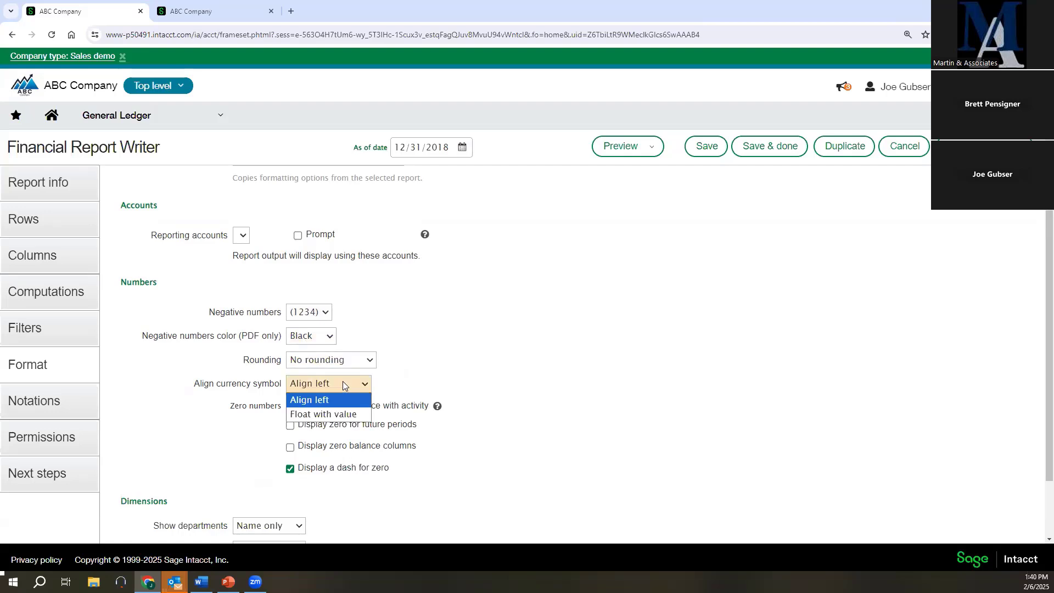
left_click(342, 382)
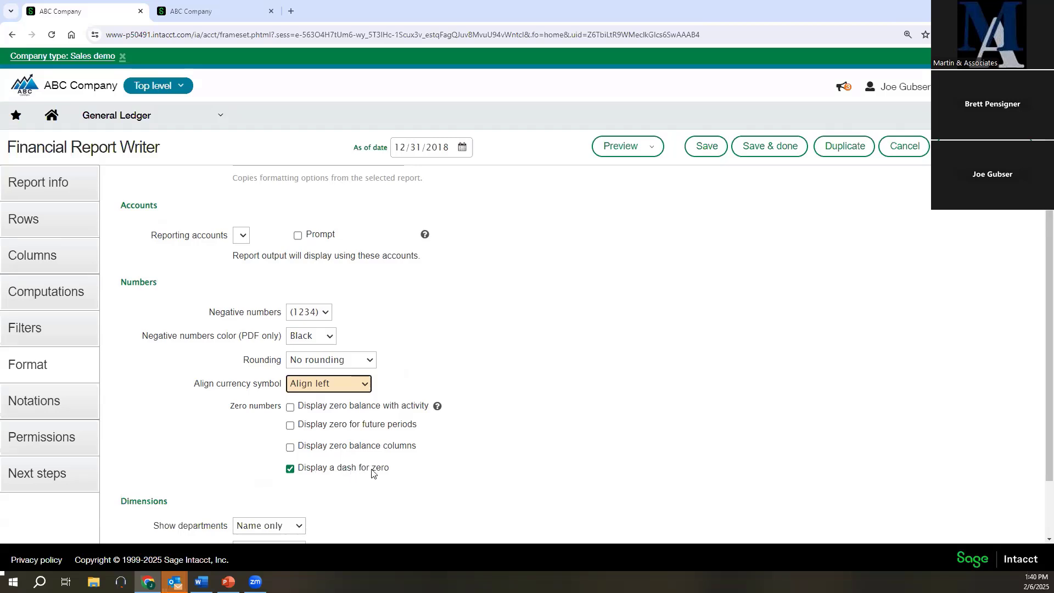
Preview the Balance Sheet - Detail report as a live HTML report and close the preview
left_click(652, 146)
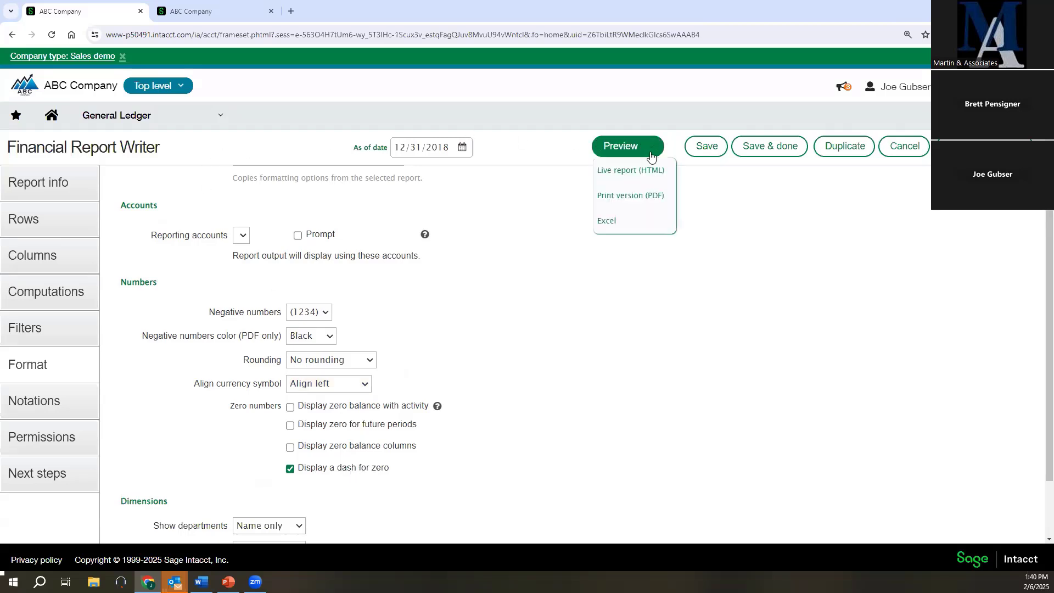
left_click(638, 170)
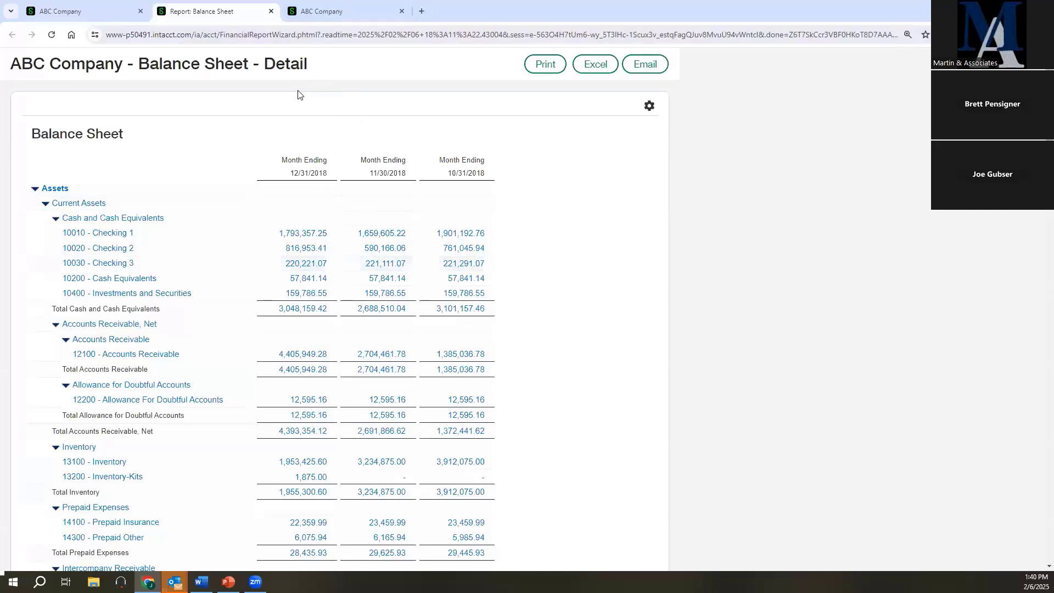
left_click(271, 12)
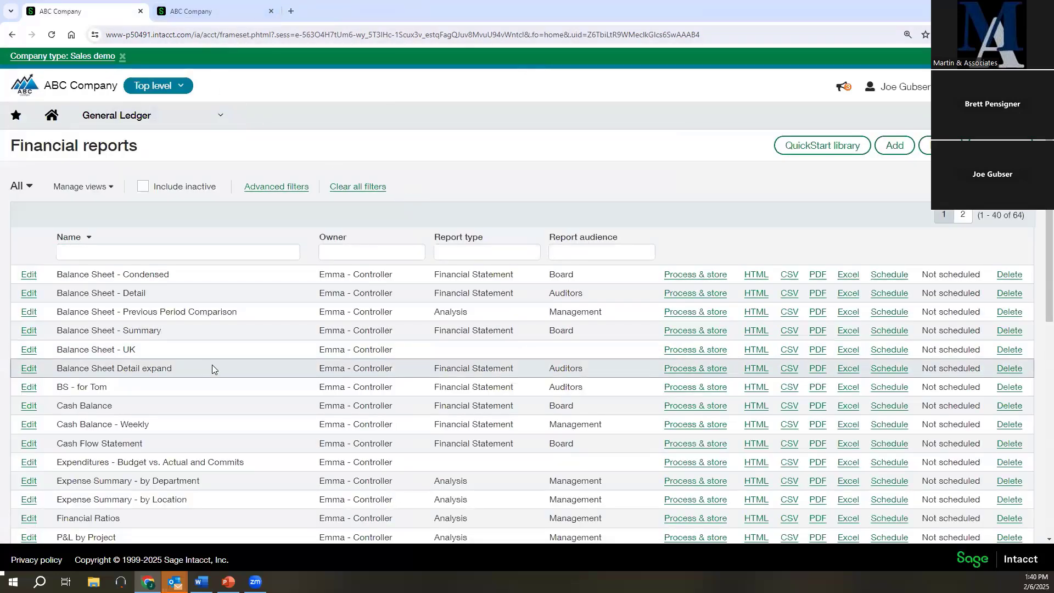
Reopen the Balance Sheet - Detail report for editing from the financial reports list
left_click(29, 293)
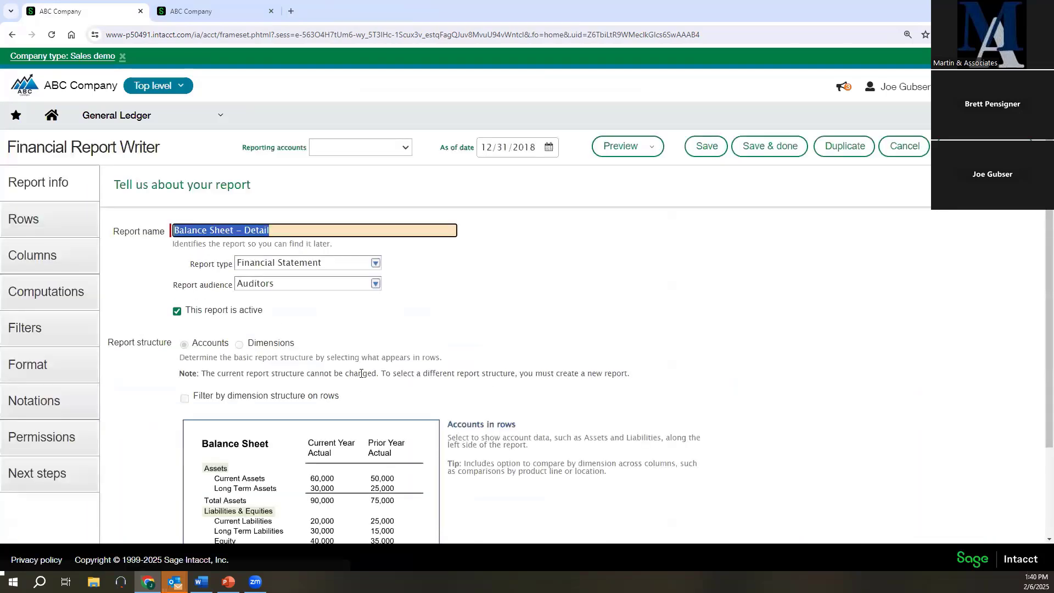
Review the number format options of Balance Sheet - Detail and preview the report as a live HTML report
left_click(39, 374)
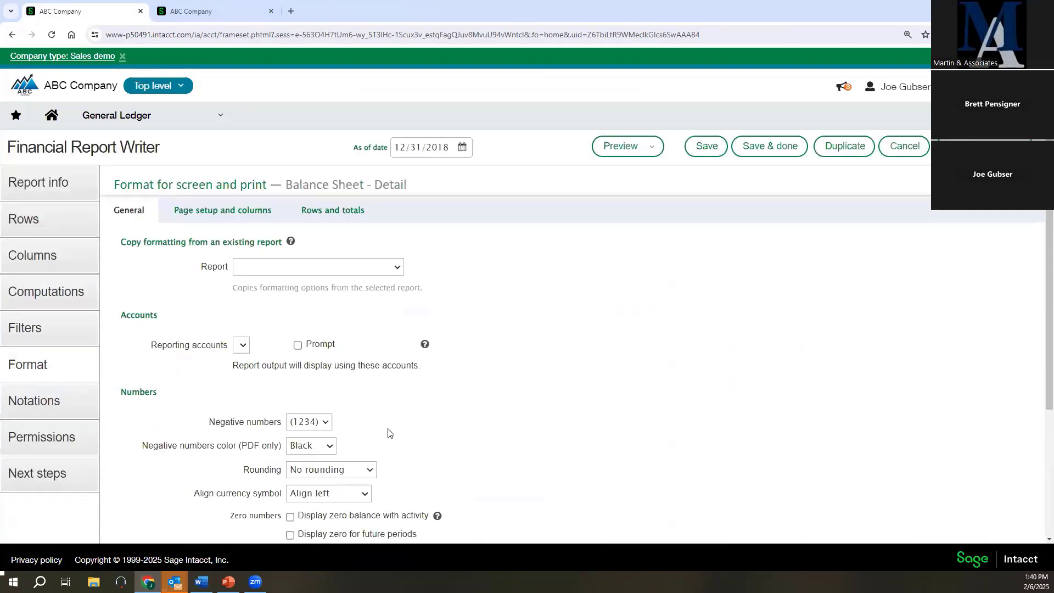
scroll(390, 433, "down", 1)
scroll(352, 433, "down", 1)
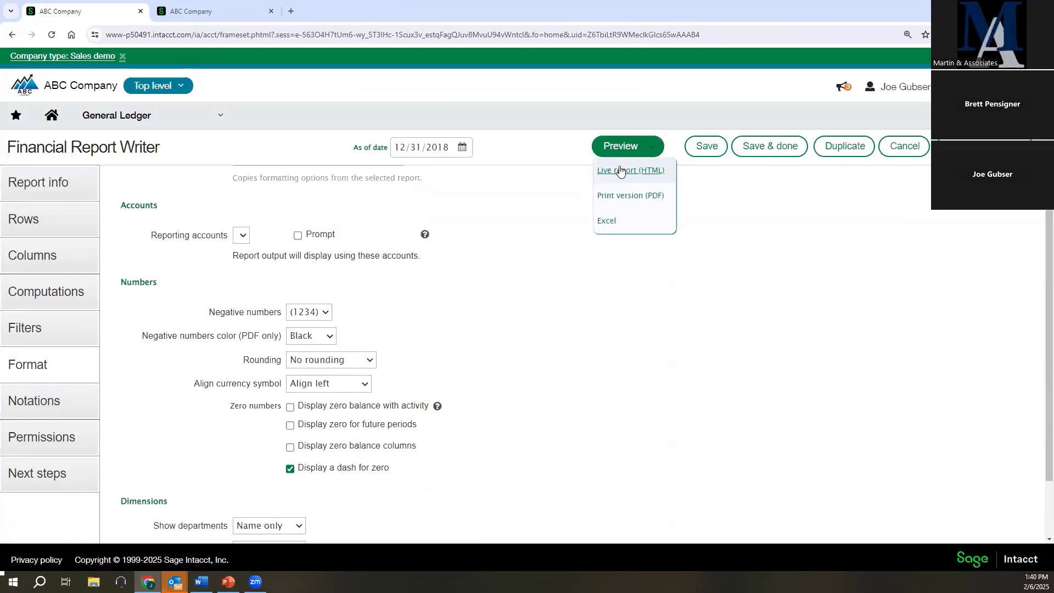
left_click(631, 169)
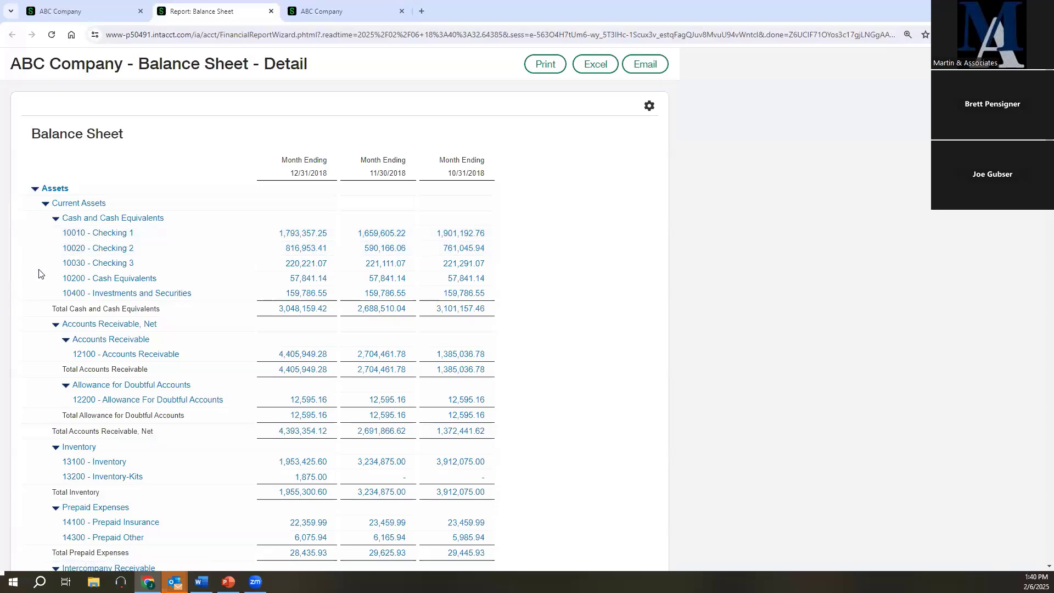
Open Profit and Loss - by Department for editing from the financial reports list and preview it as a live HTML report
left_click(308, 12)
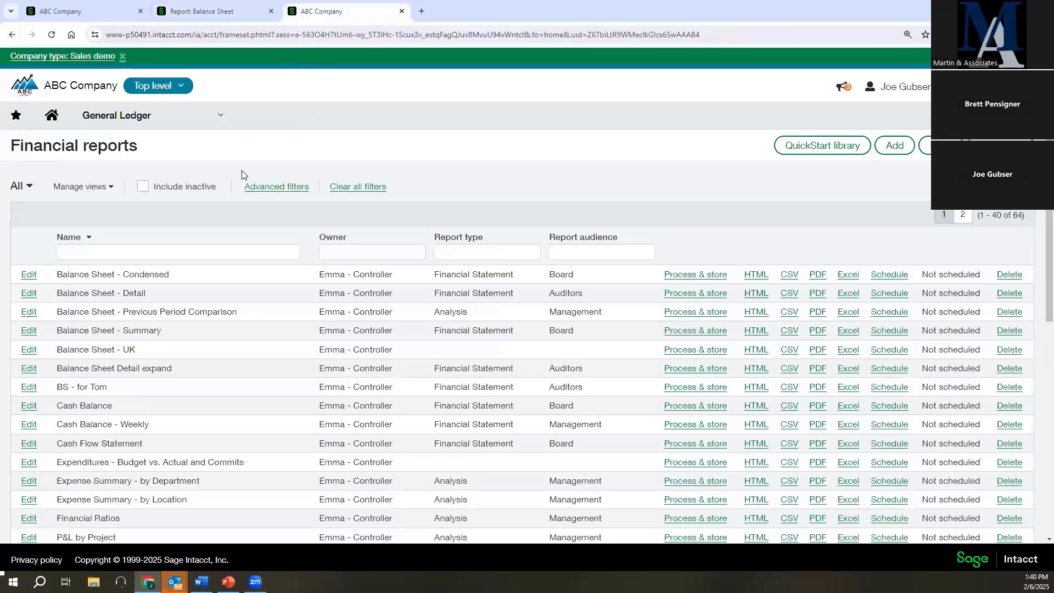
scroll(210, 367, "down", 1)
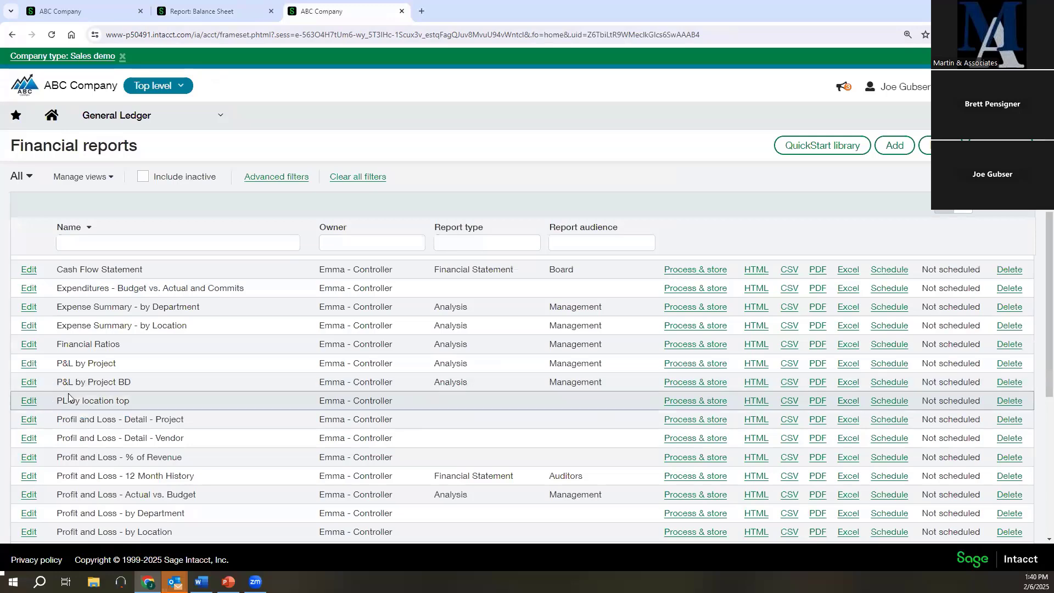
scroll(88, 437, "down", 1)
scroll(88, 437, "down", 1)
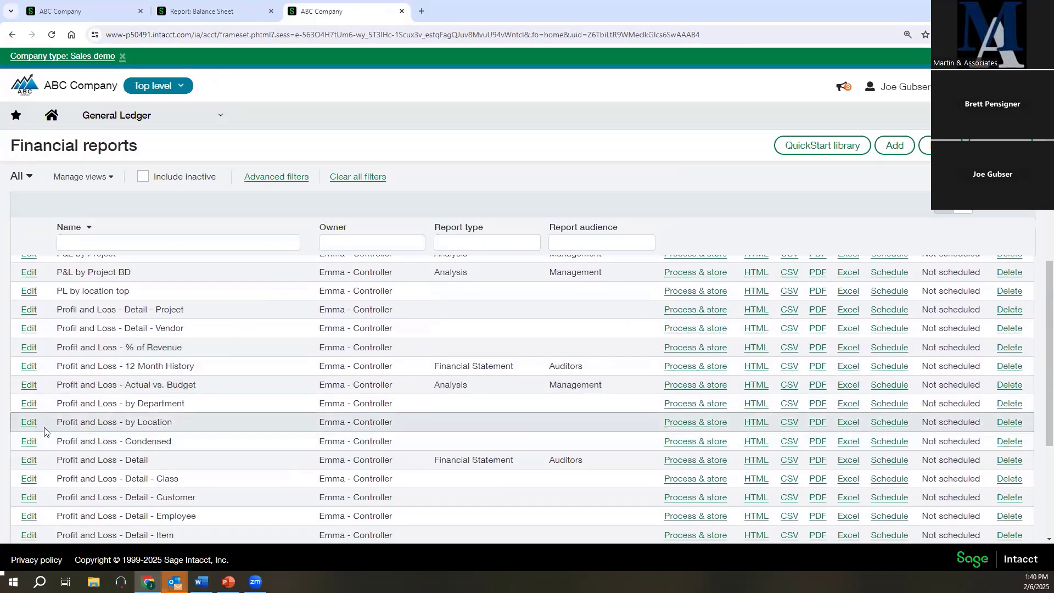
left_click(29, 405)
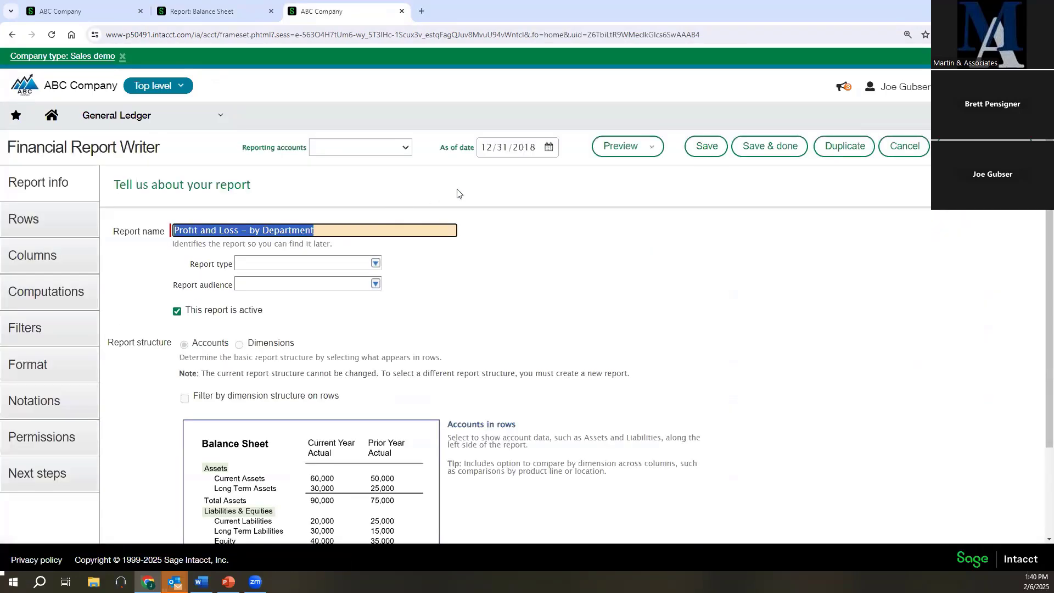
left_click(619, 148)
left_click(620, 171)
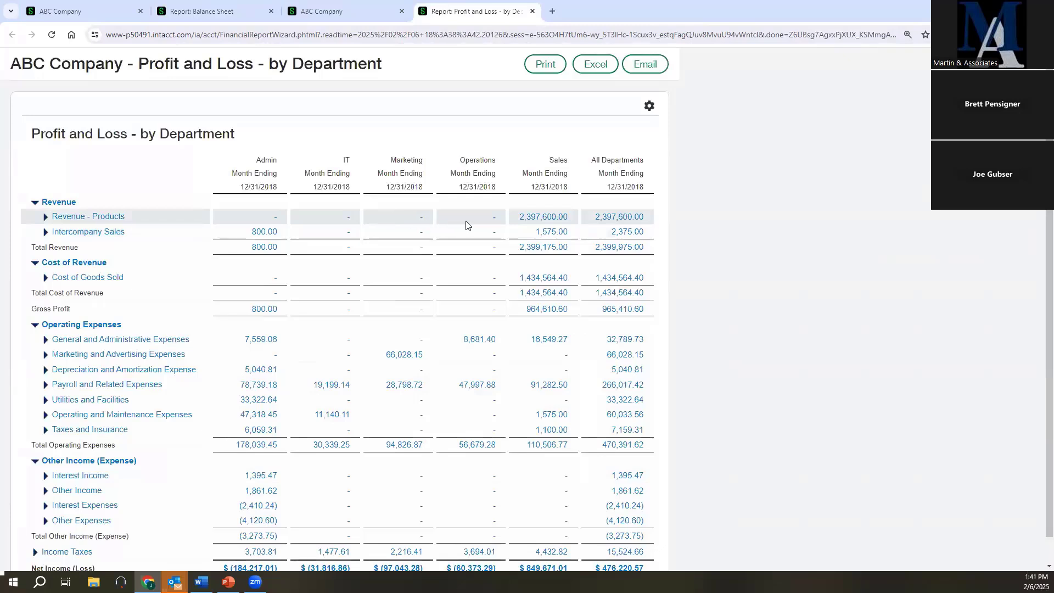
Enable Display zero balance with activity and Display zero balance columns in the report's format options, and preview it as a live HTML report
left_click(334, 19)
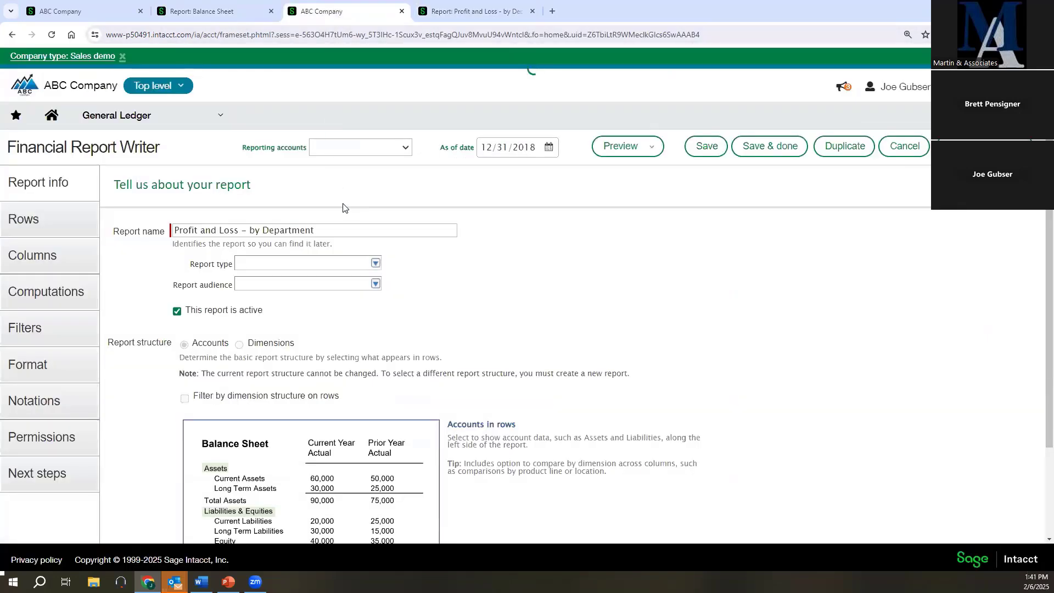
left_click(49, 367)
scroll(373, 445, "down", 3)
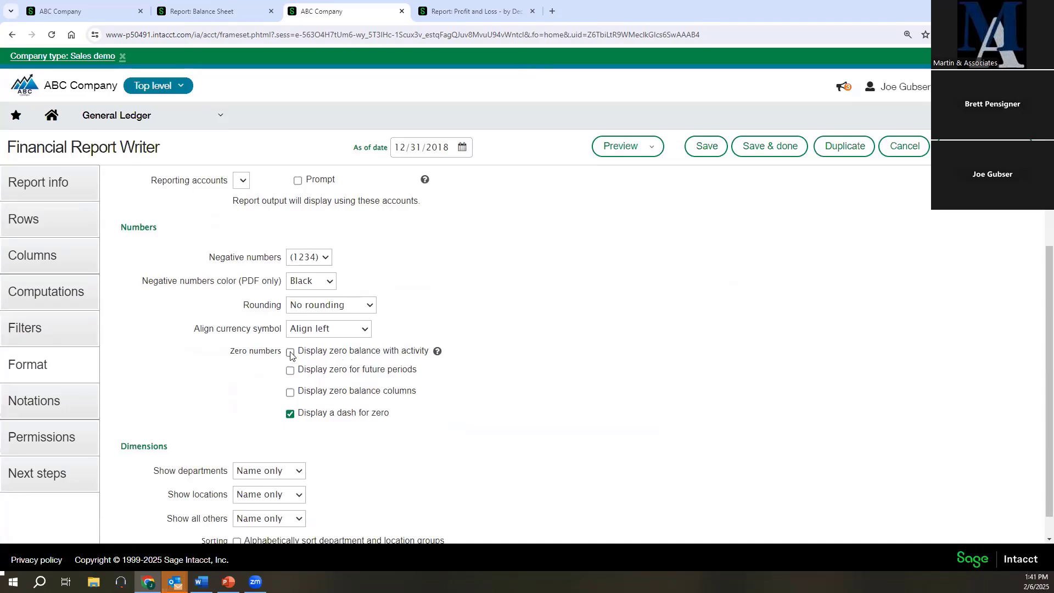
left_click(295, 394)
left_click(621, 145)
left_click(616, 169)
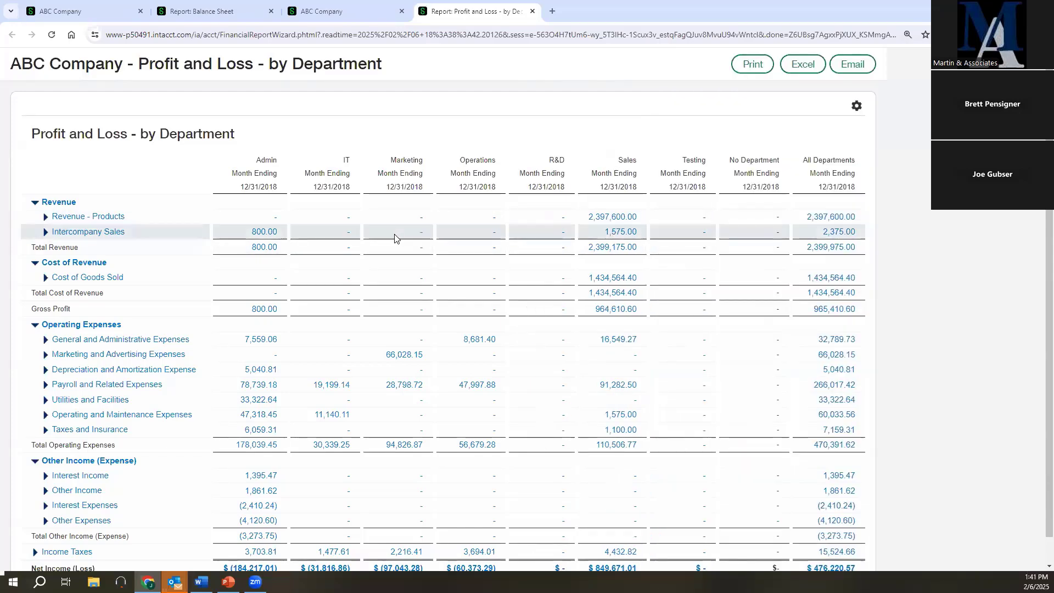
Disable Display a dash for zero for Profit and Loss - by Department and preview it again as a live HTML report
left_click(363, 18)
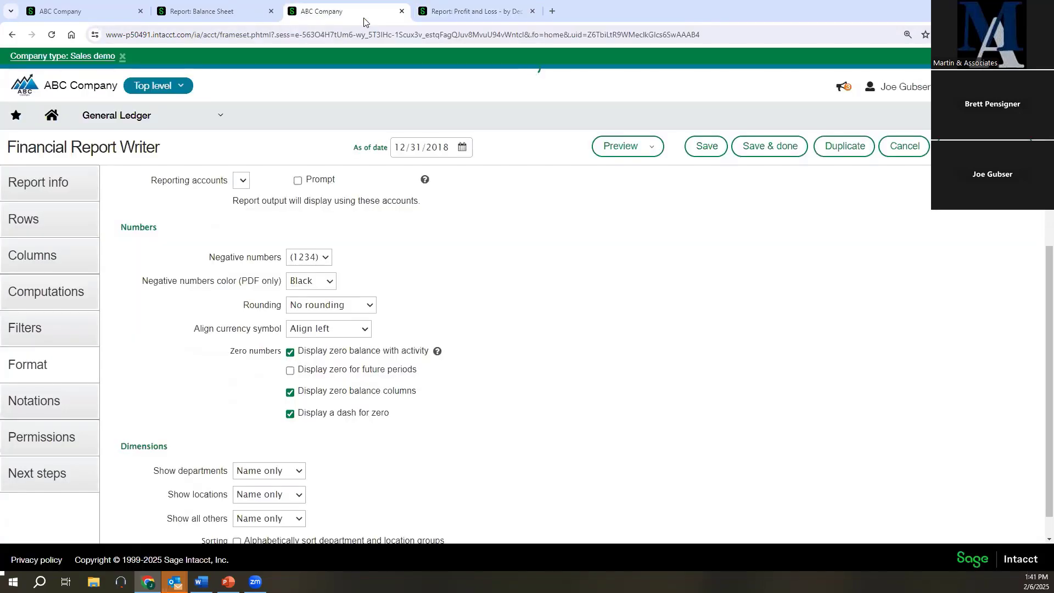
left_click(289, 414)
left_click(645, 148)
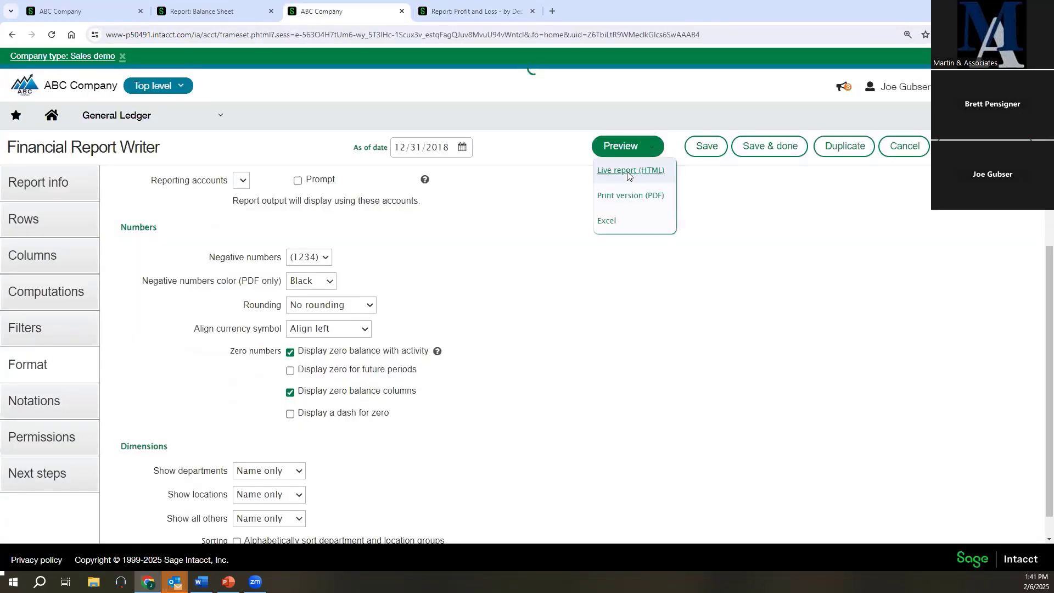
left_click(630, 172)
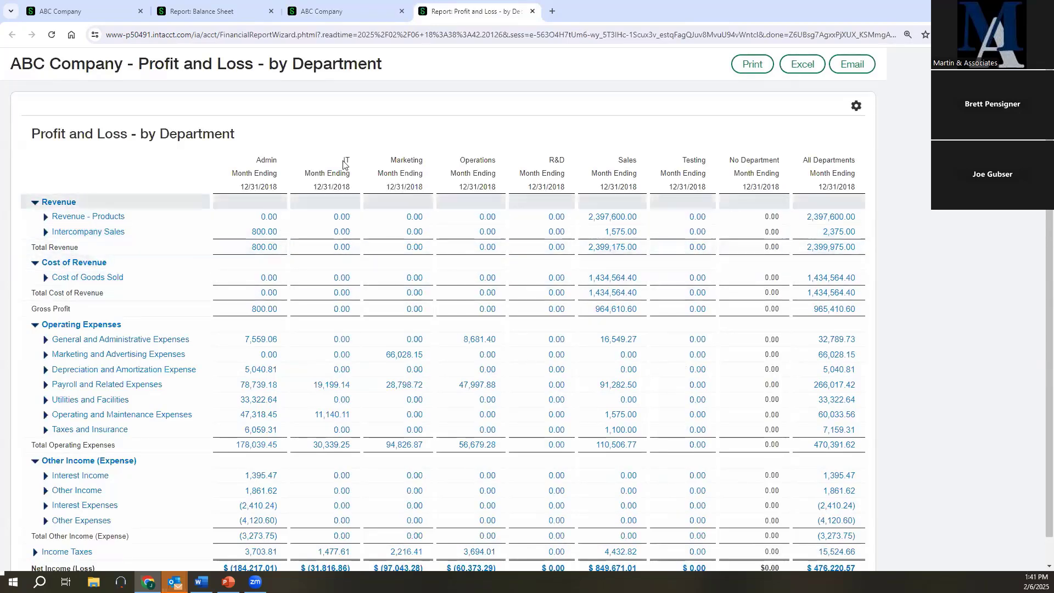
Review the currency symbol alignment, negative number color and negative number style choices of Profit and Loss - by Department
left_click(322, 16)
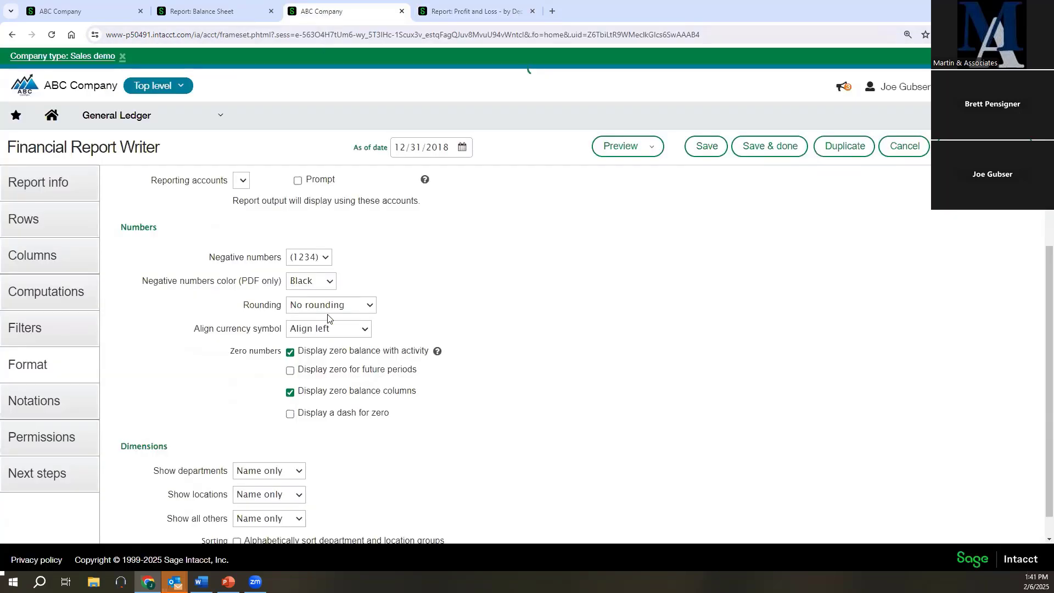
left_click(355, 329)
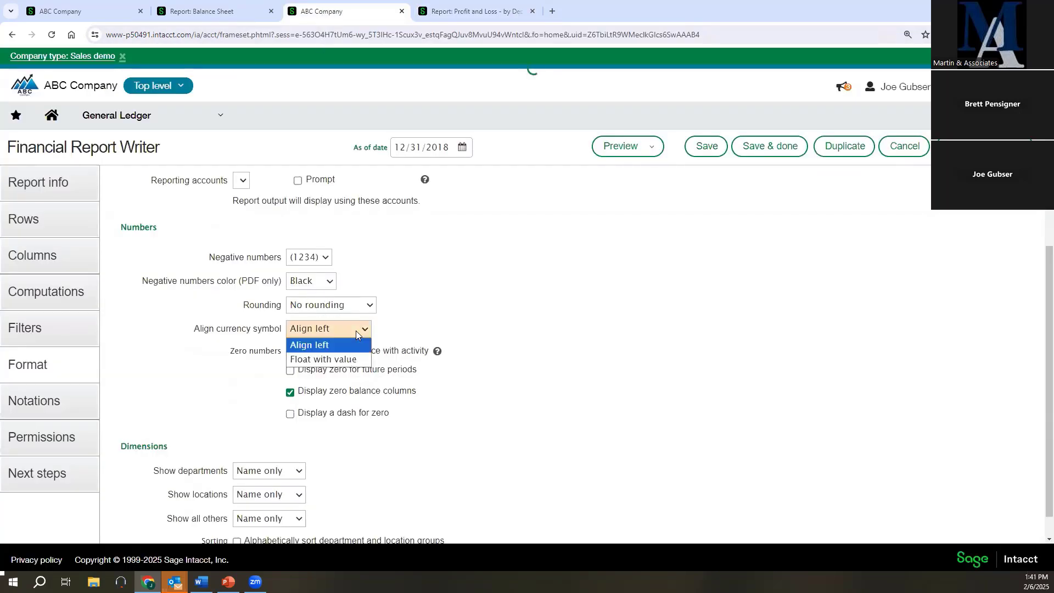
left_click(356, 330)
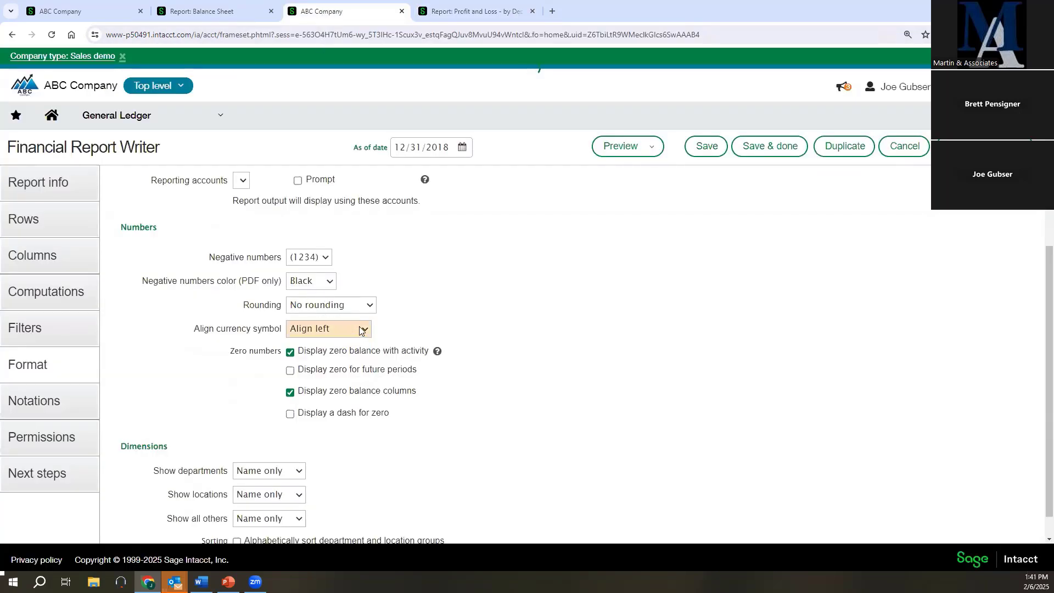
left_click(324, 286)
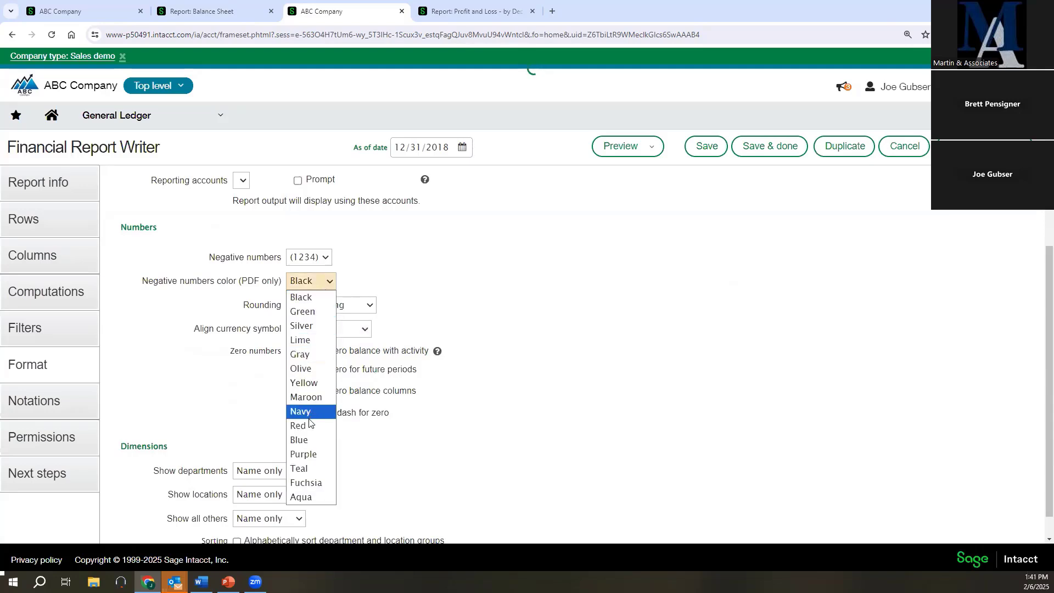
left_click(329, 263)
left_click(326, 259)
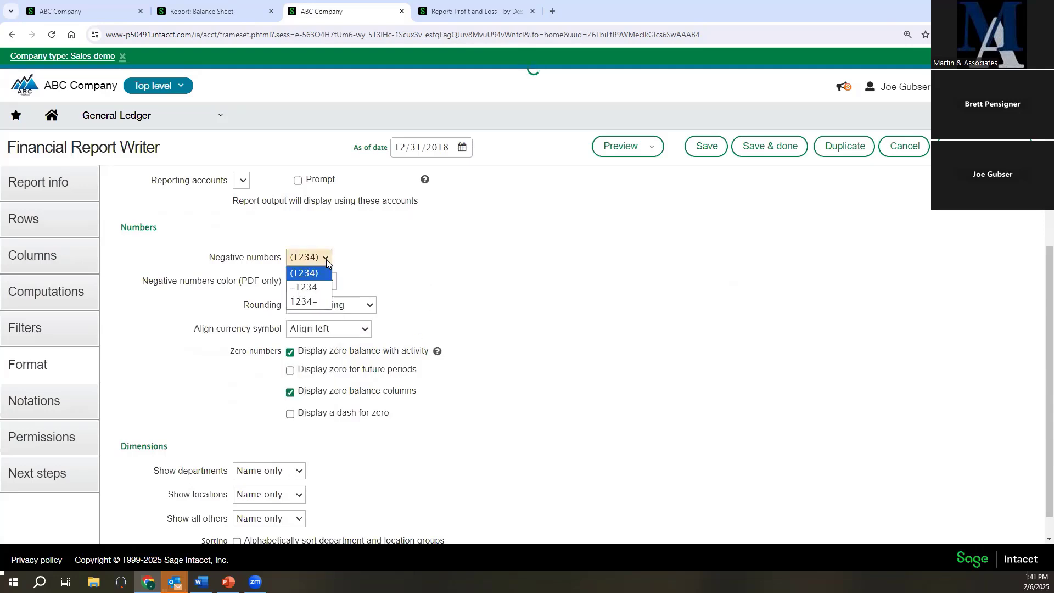
left_click(320, 274)
Close the Profit and Loss - by Department preview and its report editor, discarding the unsaved format changes
left_click(447, 12)
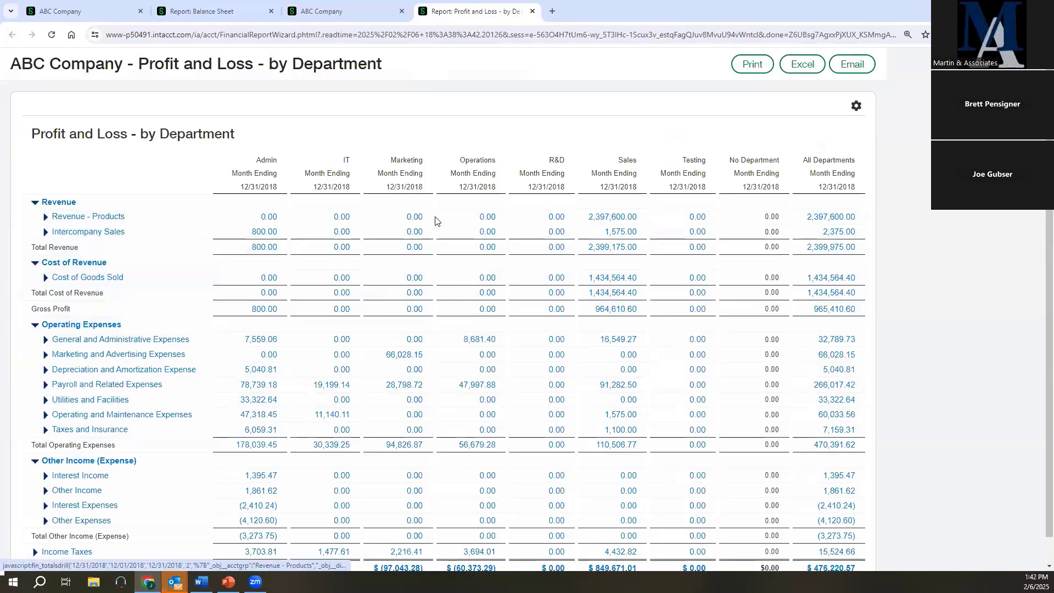
left_click(532, 11)
left_click(401, 12)
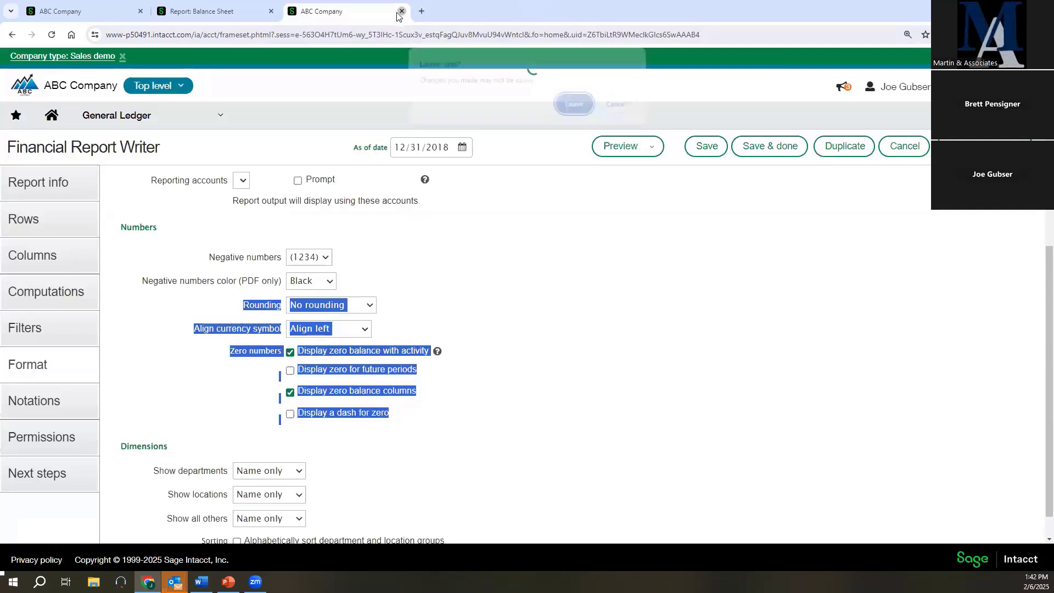
left_click(573, 104)
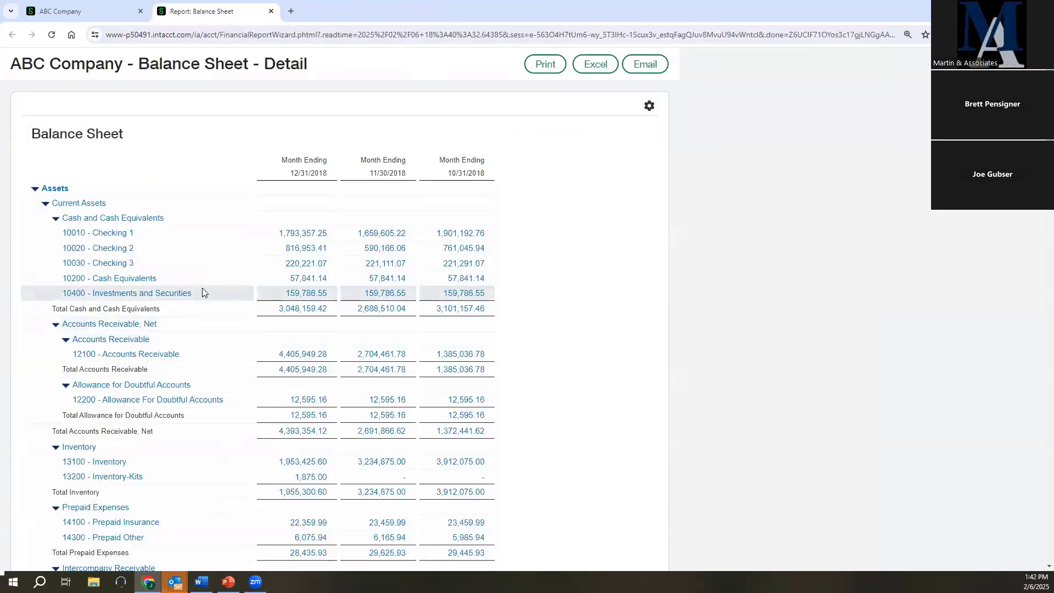
Return to the format options of Balance Sheet - Detail and review the Show departments choices in the Dimensions section
left_click(91, 12)
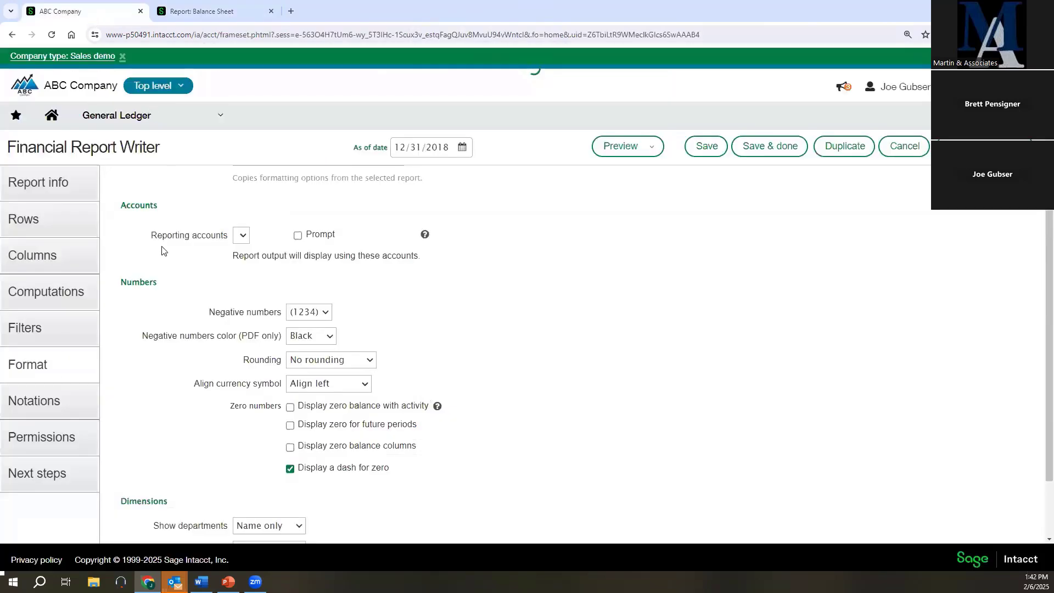
scroll(164, 299, "up", 2)
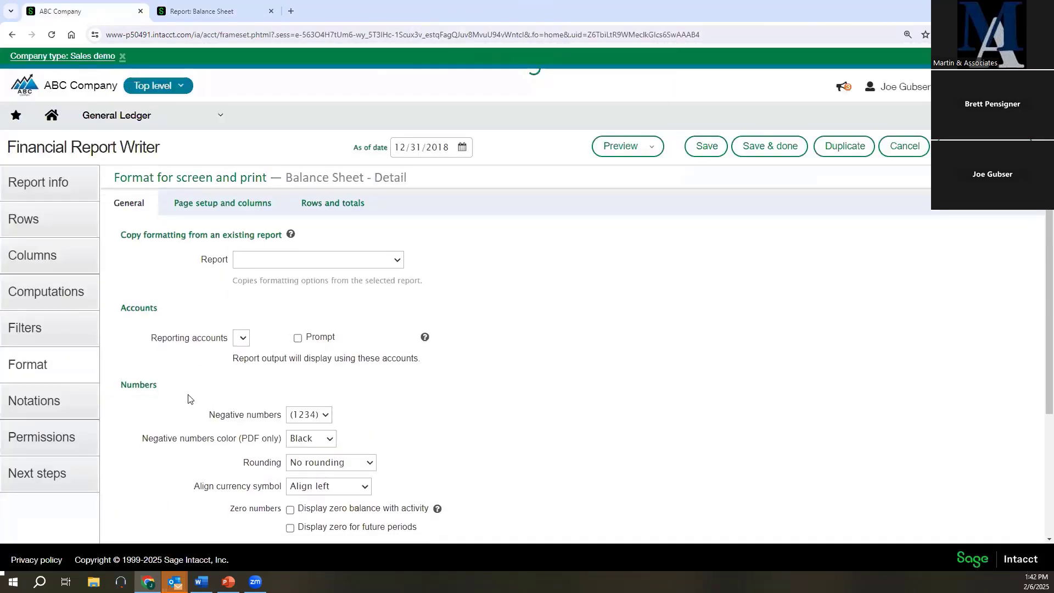
scroll(197, 422, "down", 4)
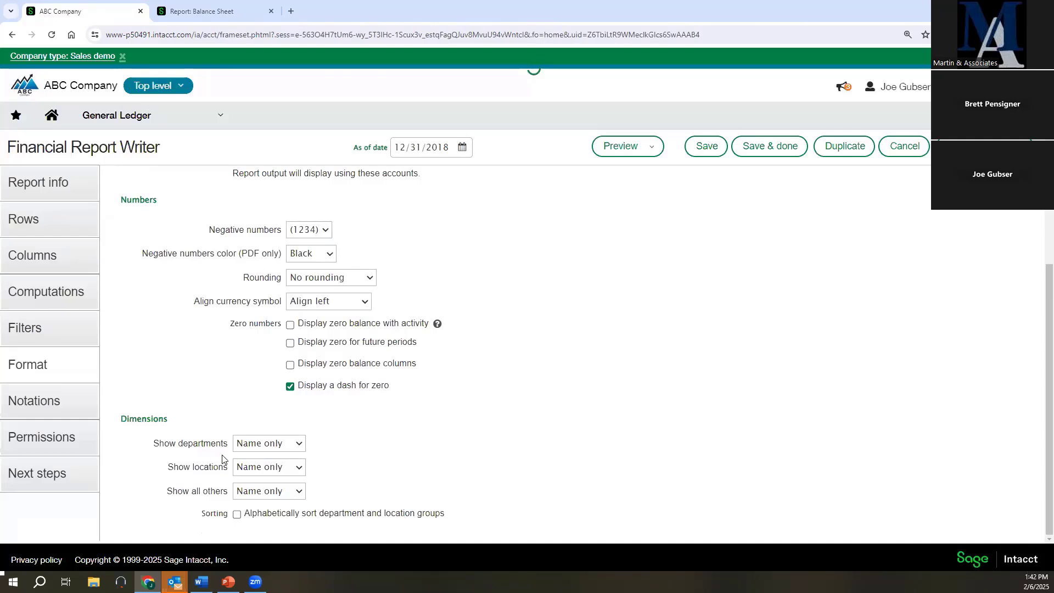
left_click(267, 446)
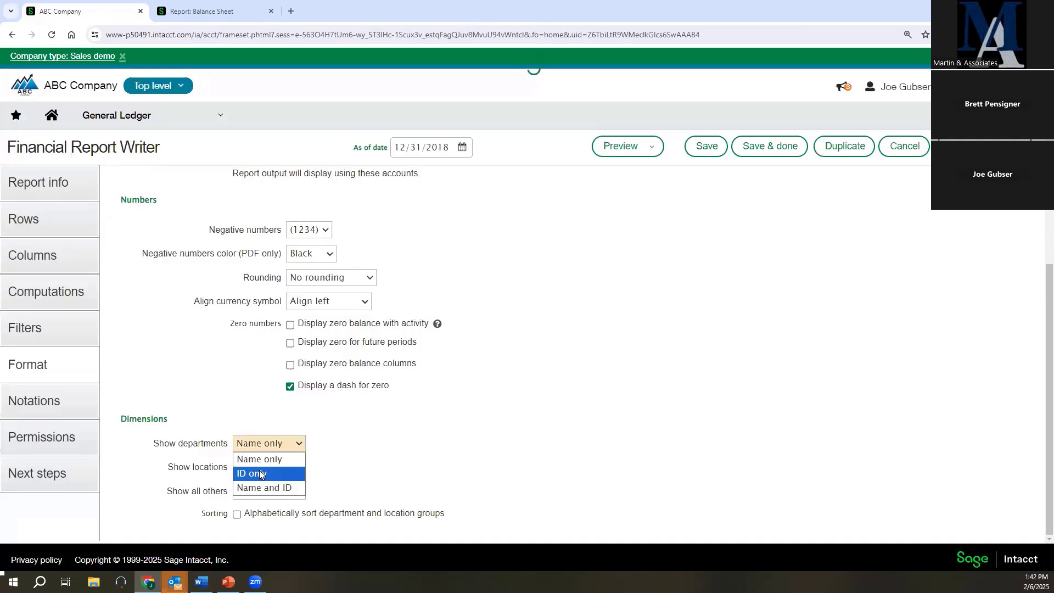
left_click(207, 12)
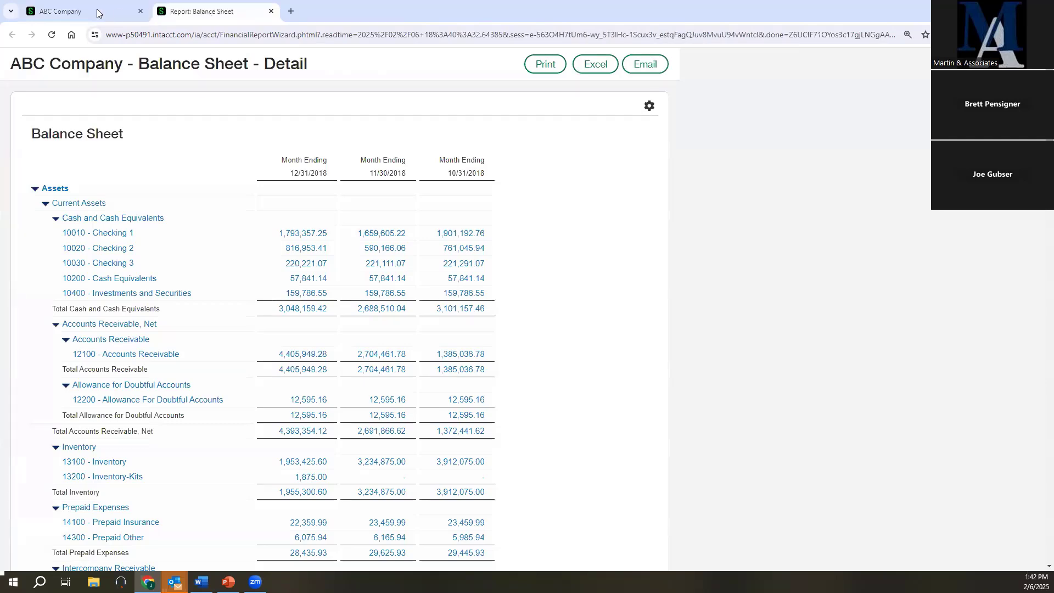
left_click(99, 12)
left_click(193, 13)
right_click(252, 15)
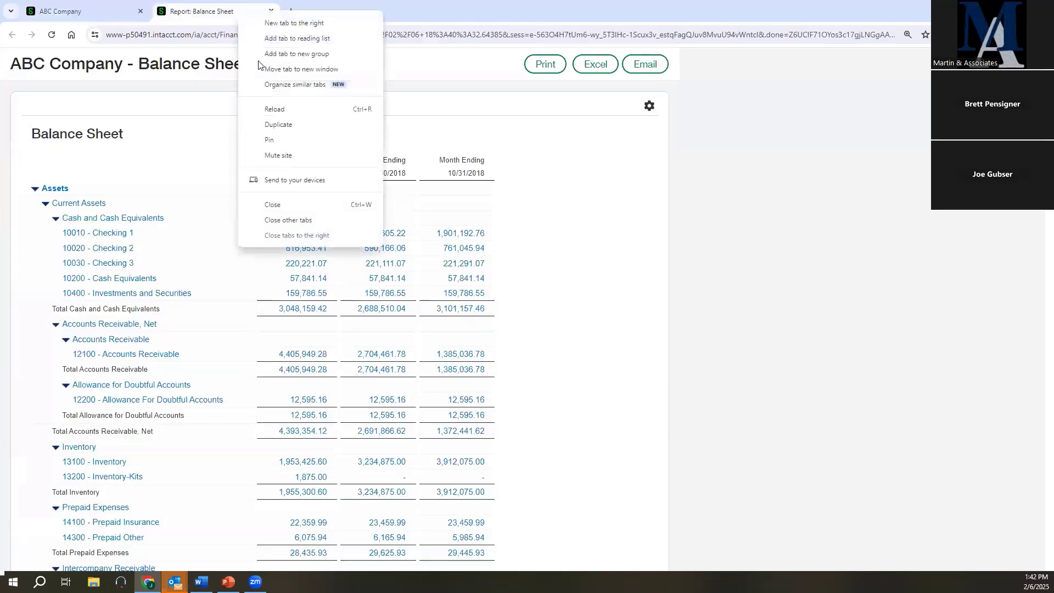
left_click(280, 122)
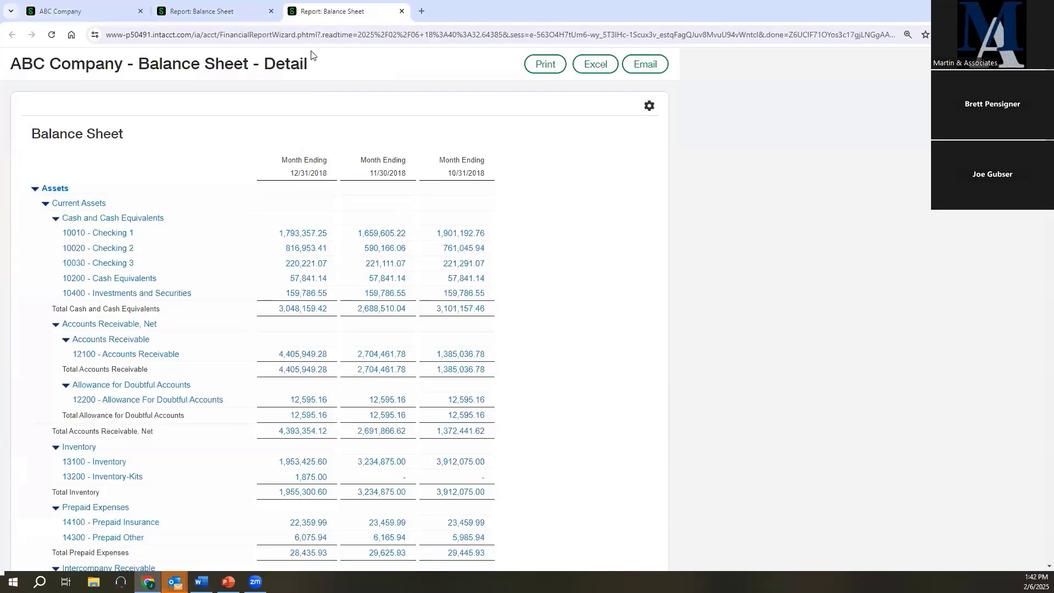
left_click(209, 14)
left_click(303, 15)
left_click(402, 10)
left_click(77, 13)
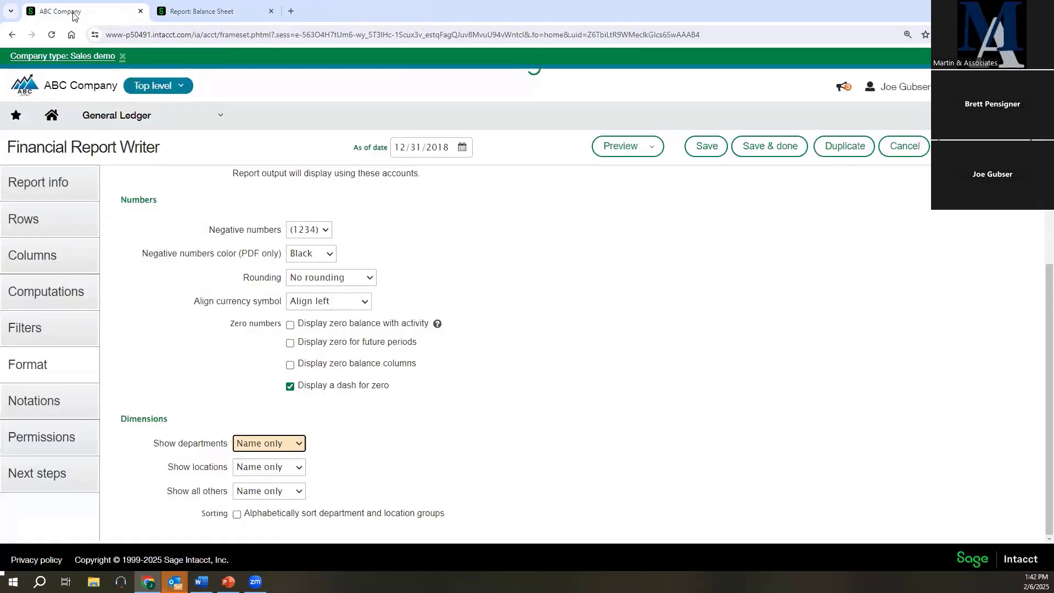
Duplicate the report editor's browser tab and open Profit and Loss - by Department for editing from General Ledger's financial reports there
right_click(76, 16)
left_click(131, 126)
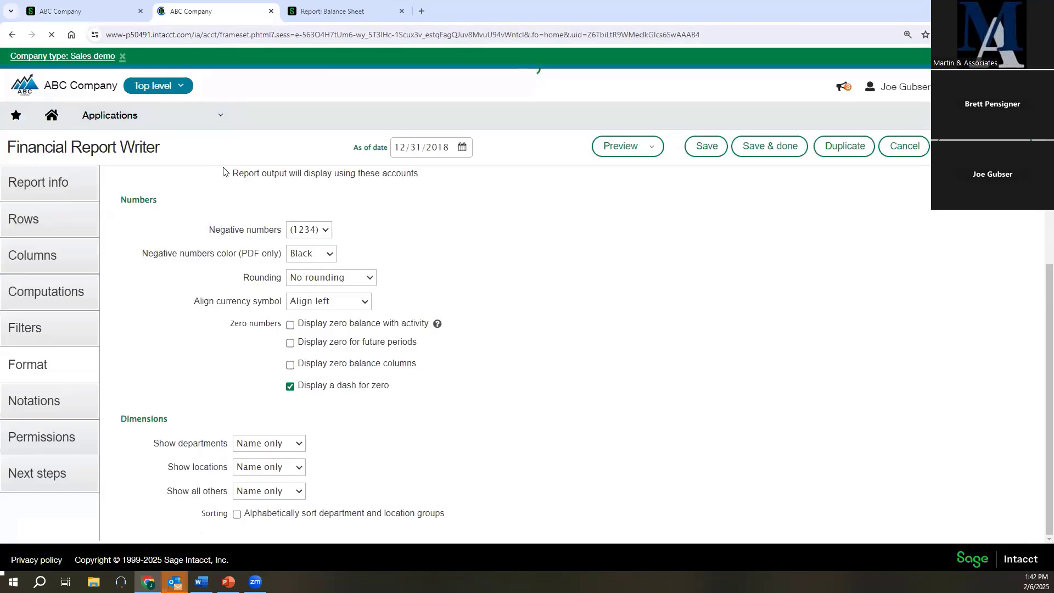
left_click(176, 114)
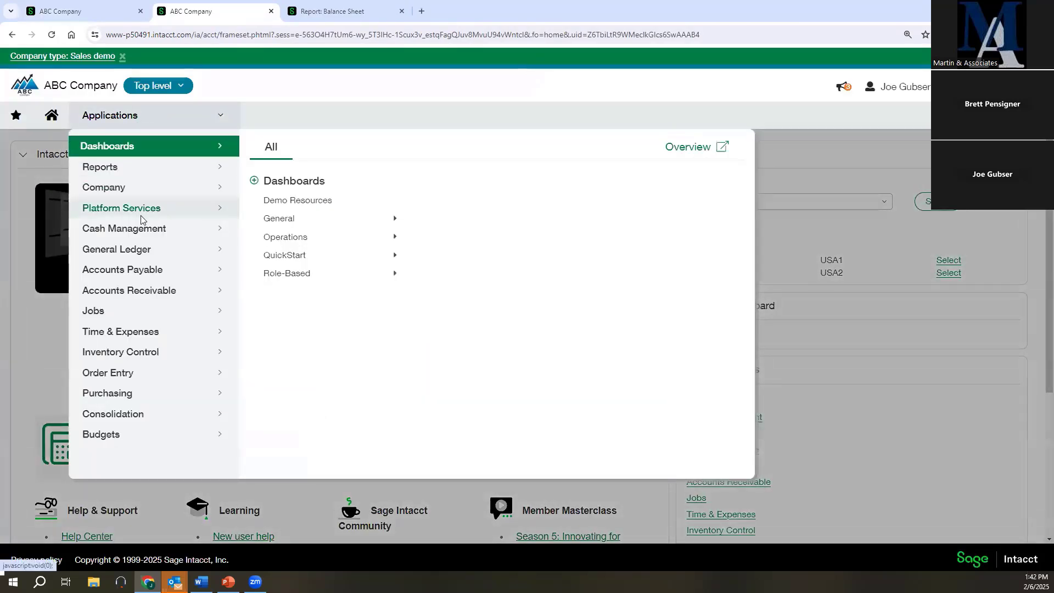
left_click(139, 249)
left_click(471, 286)
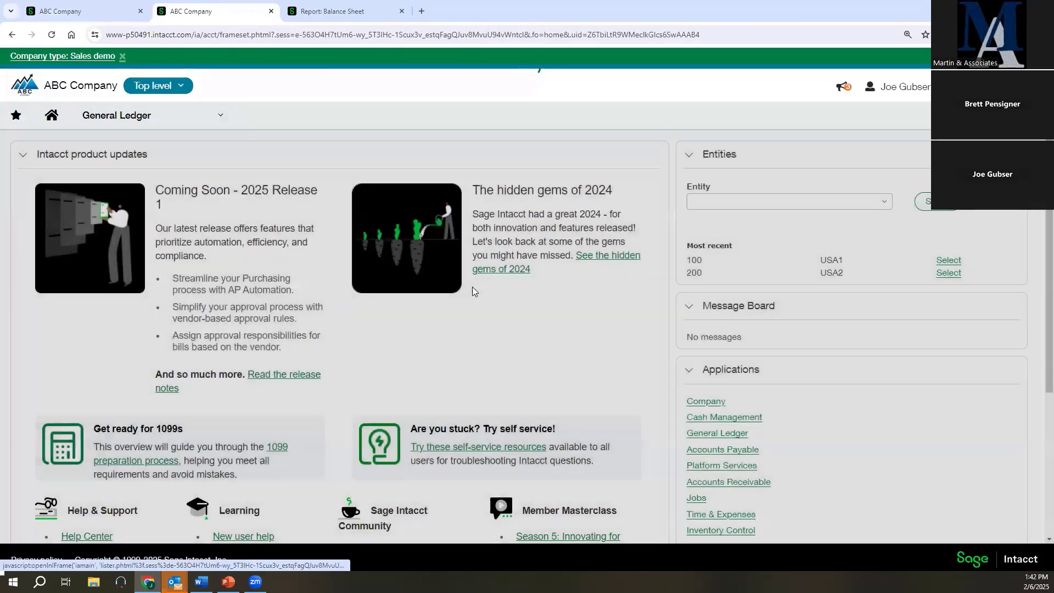
scroll(116, 373, "down", 4)
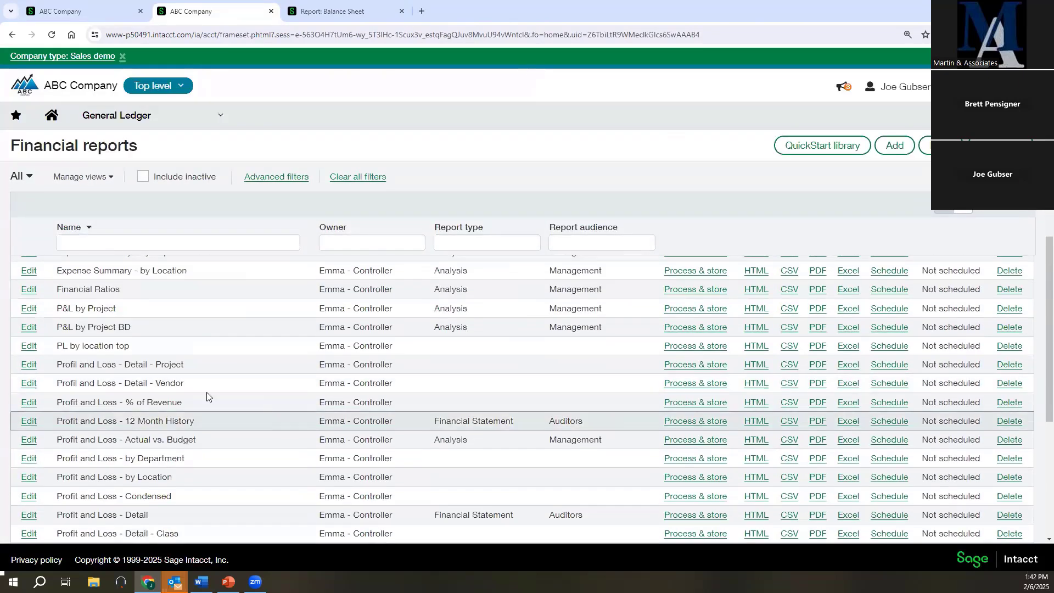
left_click(30, 458)
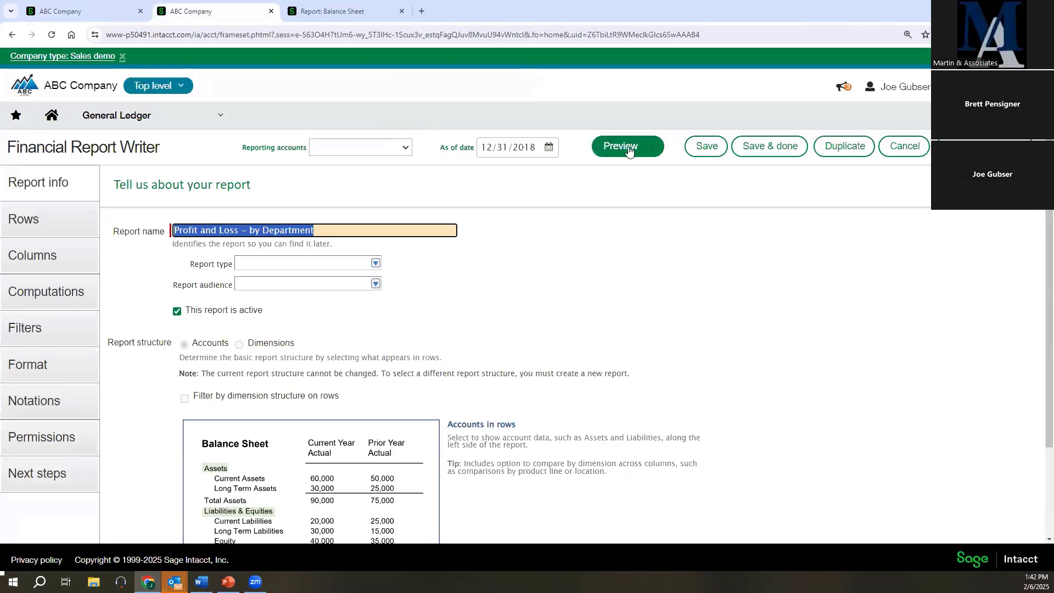
Preview Profit and Loss - by Department as a live HTML report, check its department column headings, and return to the report editor
left_click(625, 147)
left_click(628, 169)
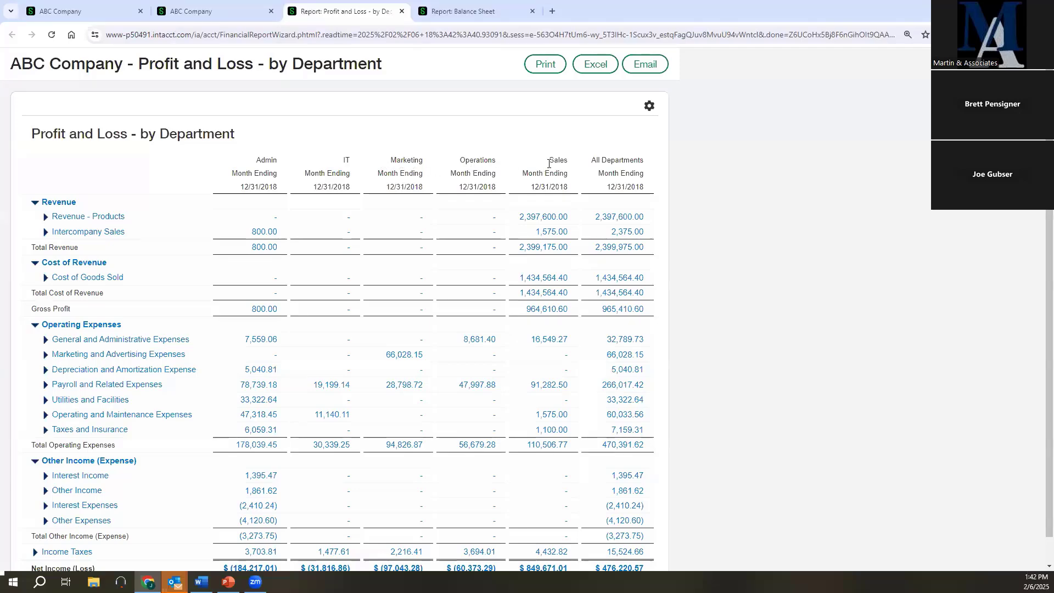
left_click(202, 12)
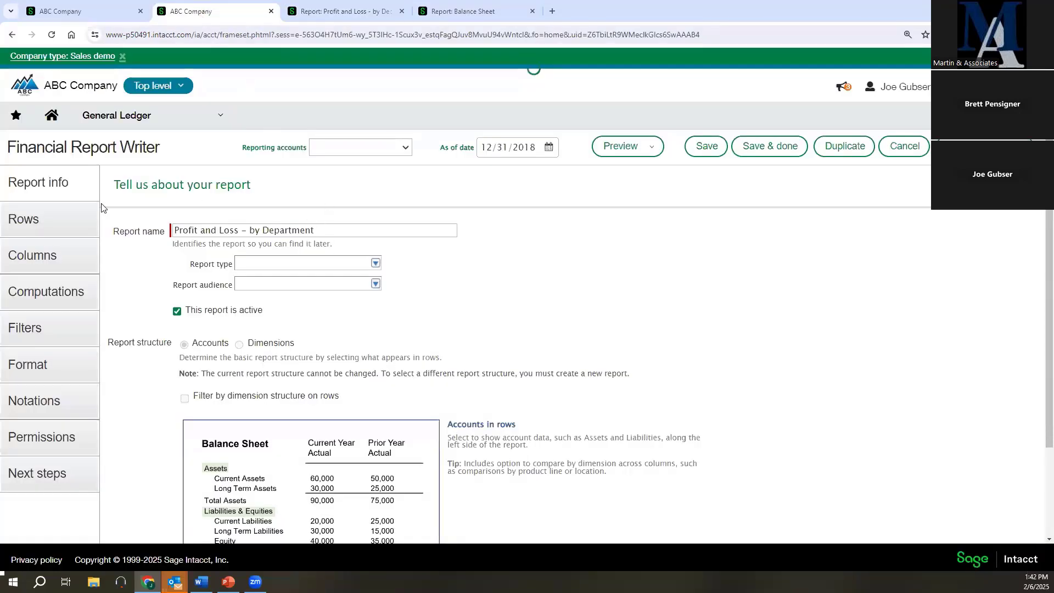
In the format options of Profit and Loss - by Department, set Show departments to Name and ID
left_click(56, 365)
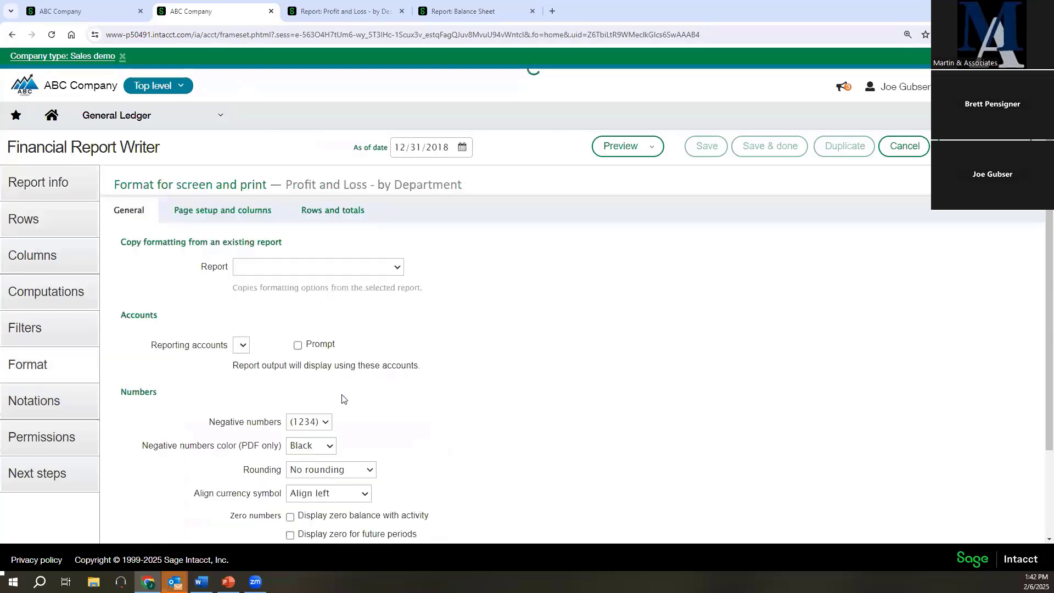
scroll(329, 411, "down", 4)
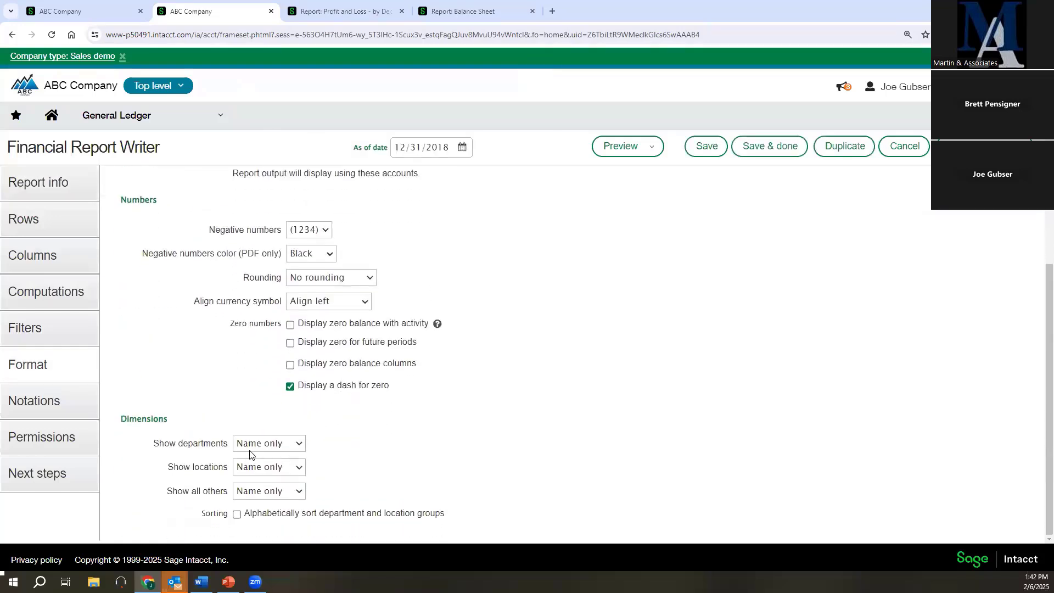
left_click(268, 449)
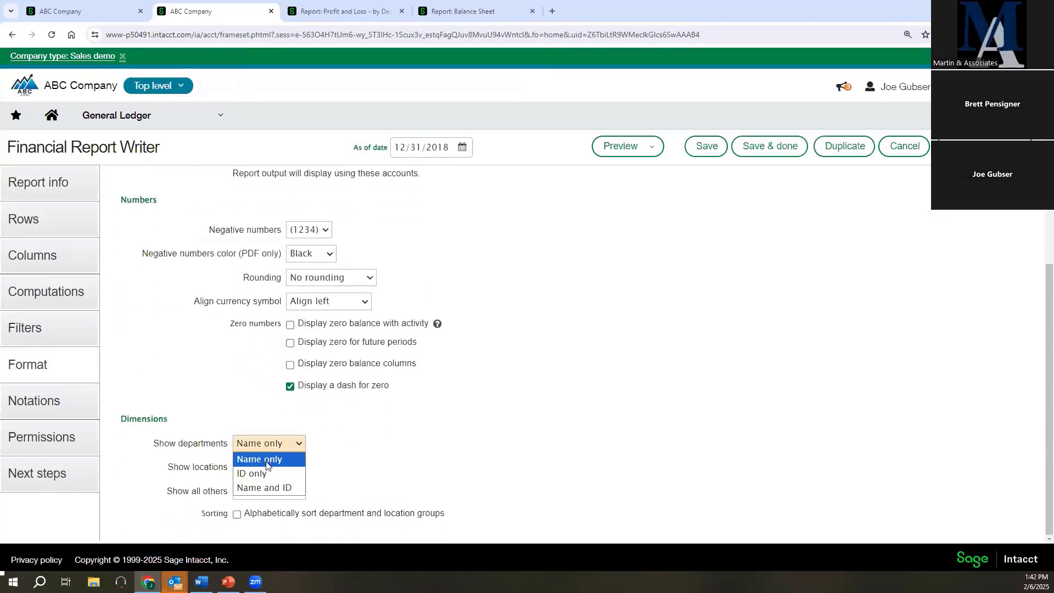
left_click(260, 488)
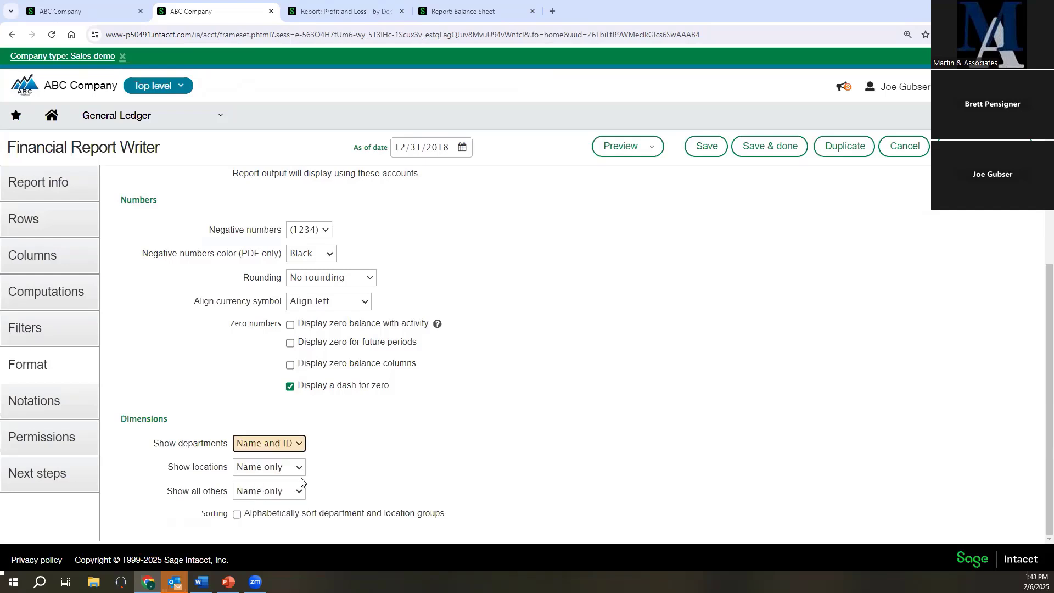
Preview the report as live HTML to check the department headings with the new dimension format, and close the preview
left_click(617, 146)
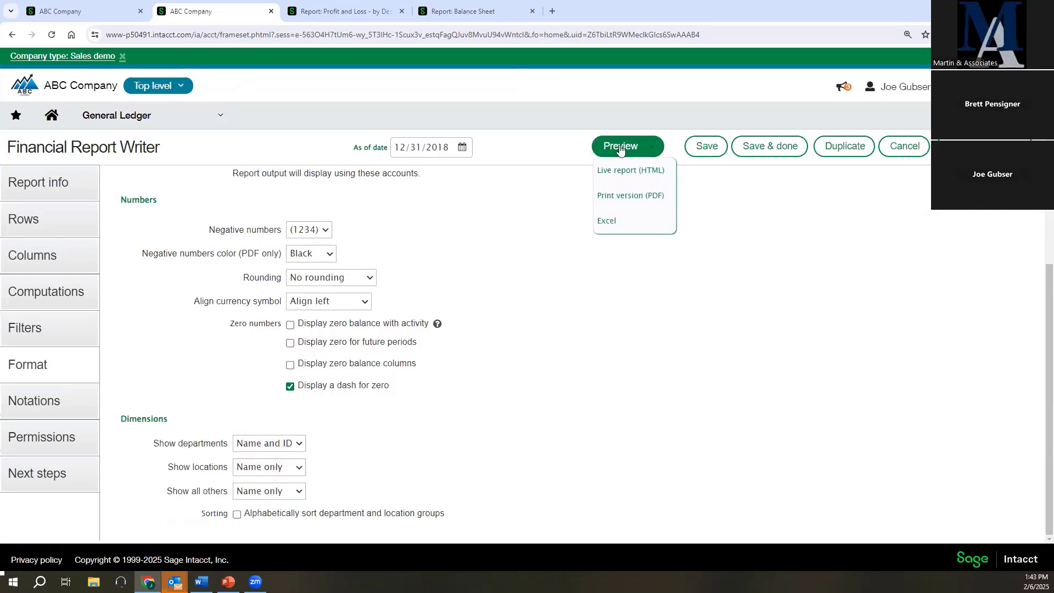
left_click(622, 170)
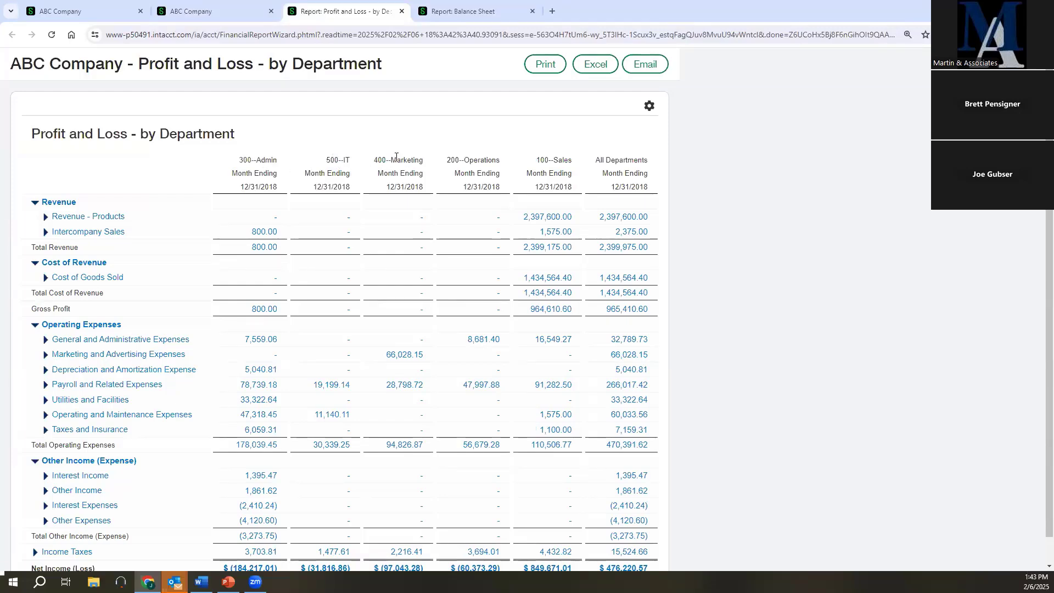
left_click(401, 11)
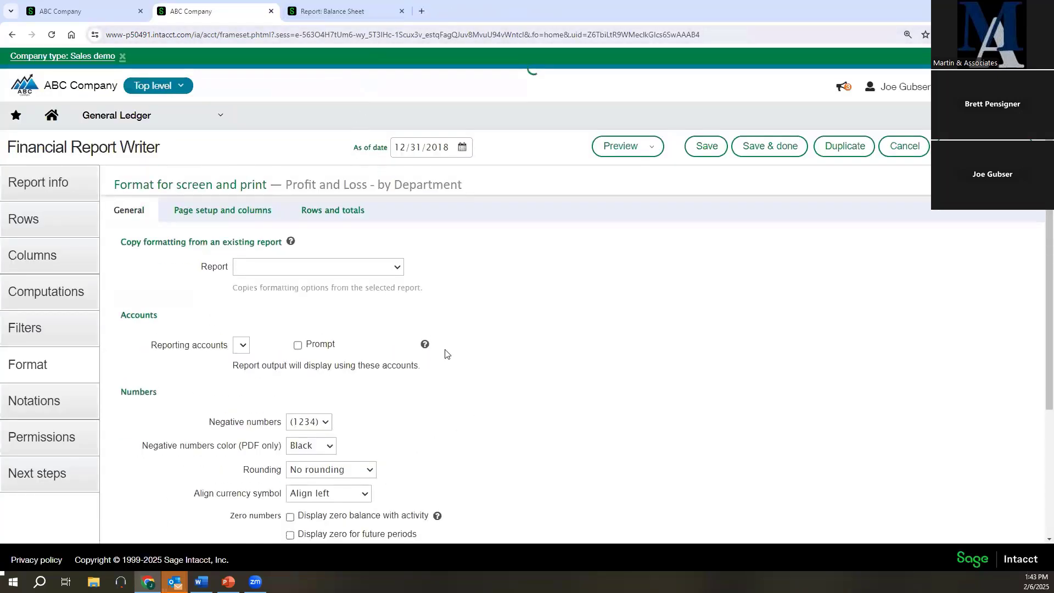
Open the report's page setup and column formatting and compare its page header options with the open Balance Sheet - Detail preview
left_click(206, 215)
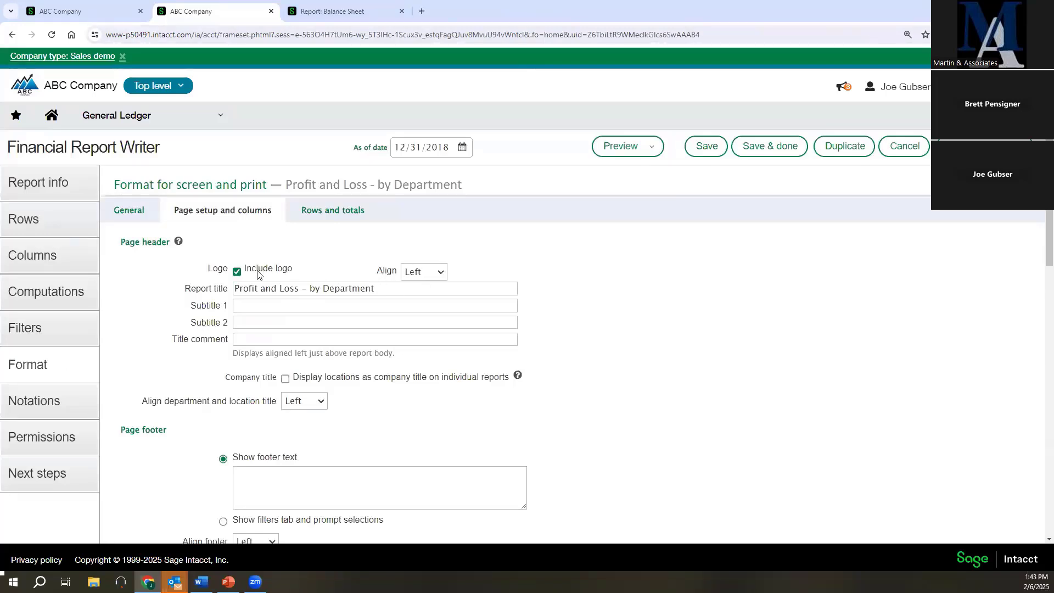
left_click(357, 11)
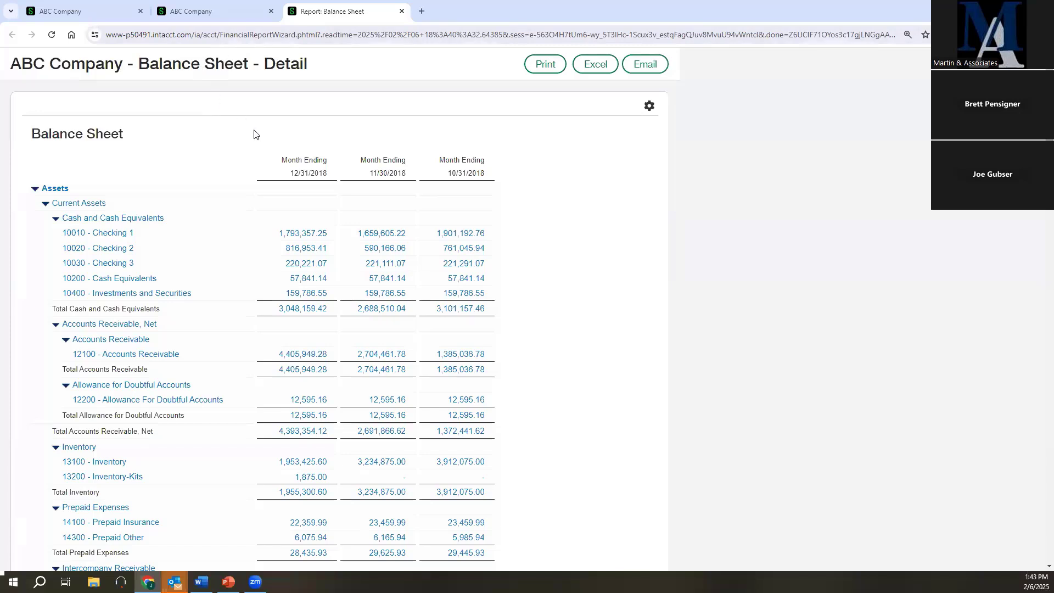
left_click(202, 14)
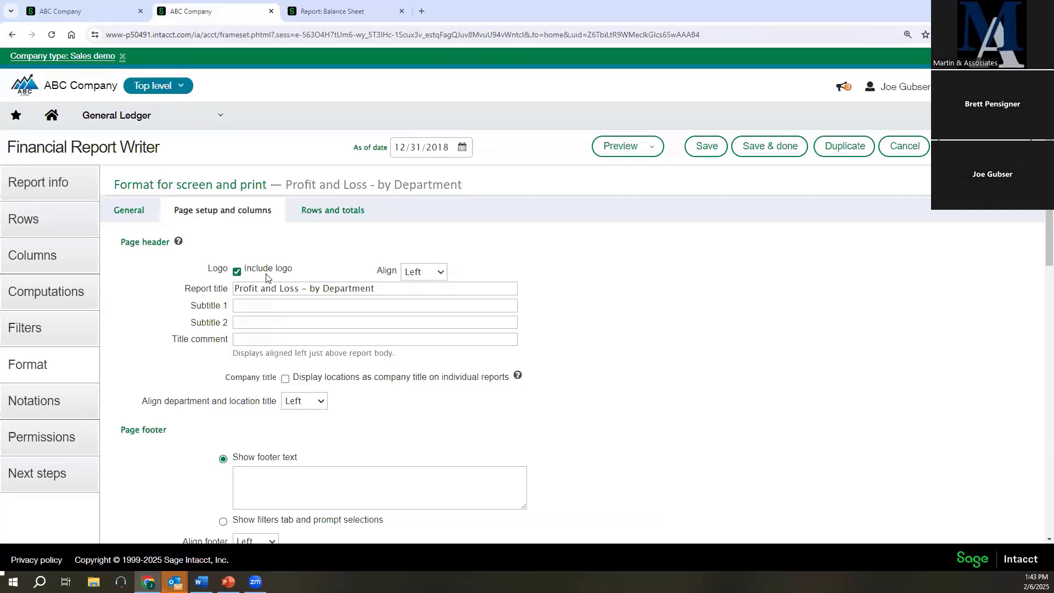
left_click(332, 11)
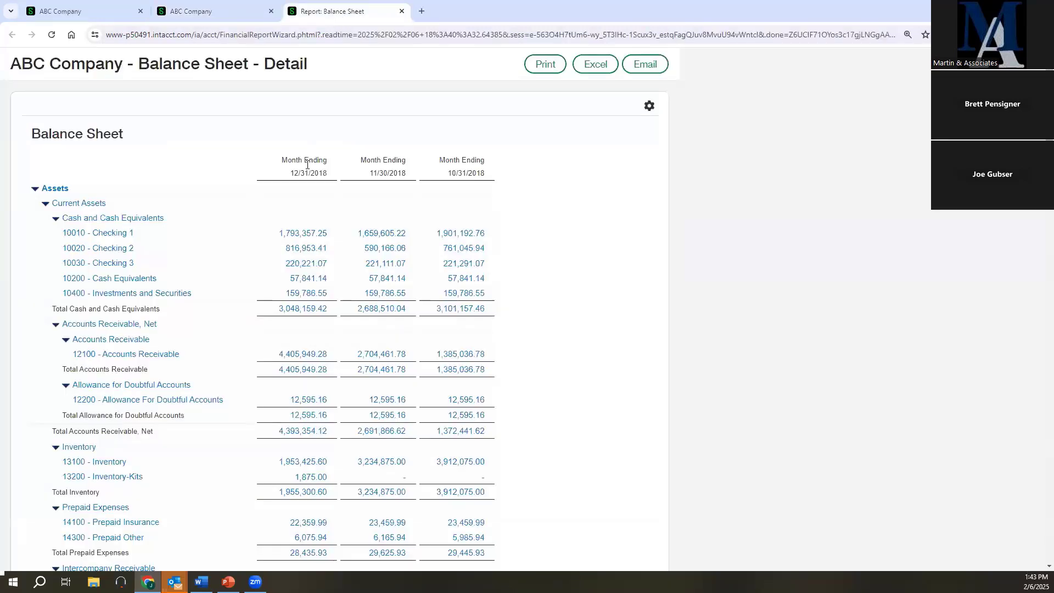
left_click(208, 11)
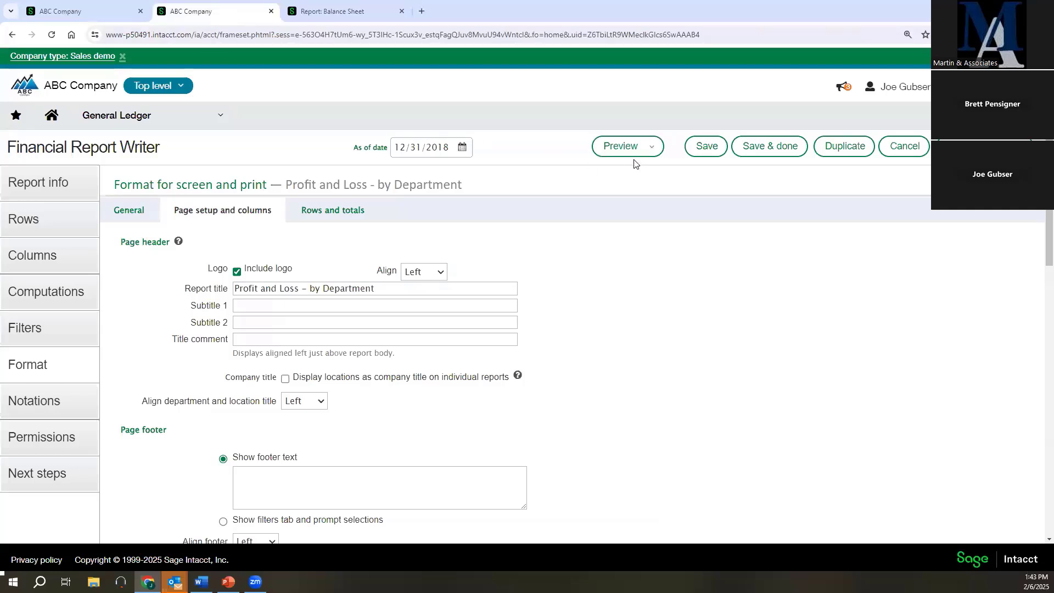
Preview Profit and Loss - by Department as live HTML to examine its page header and return to the page setup options
left_click(618, 146)
left_click(614, 172)
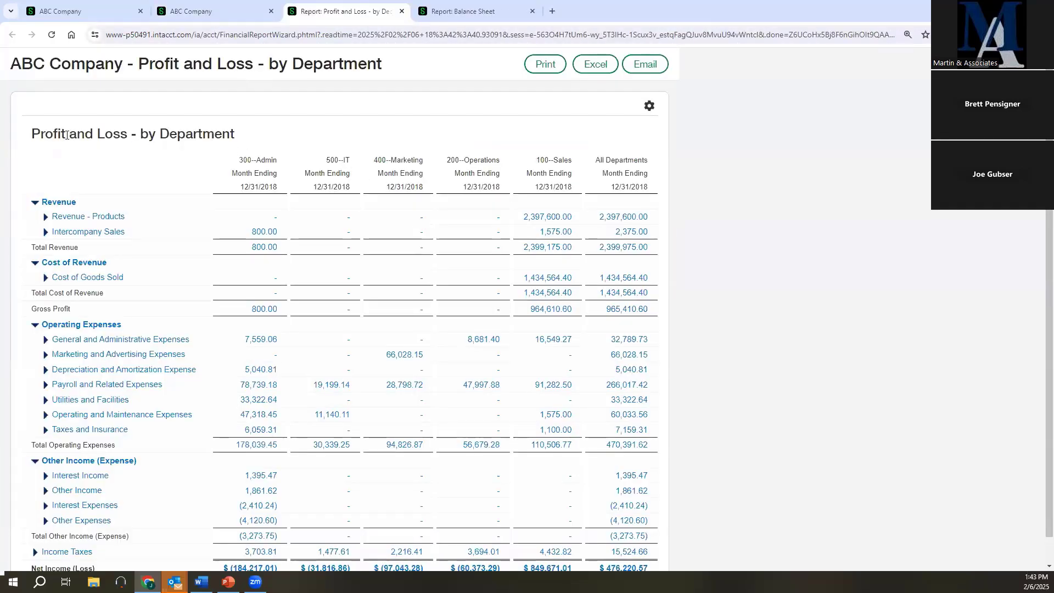
left_click(228, 12)
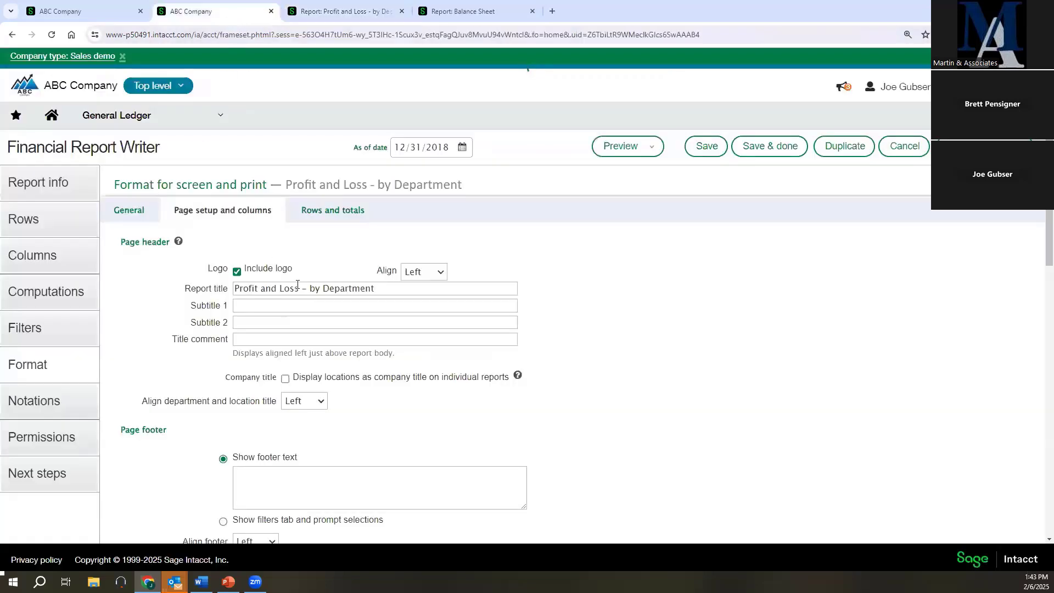
Review the report title and Subtitle 1 fields and the logo alignment choices of the page header
left_click_drag(376, 288, 241, 308)
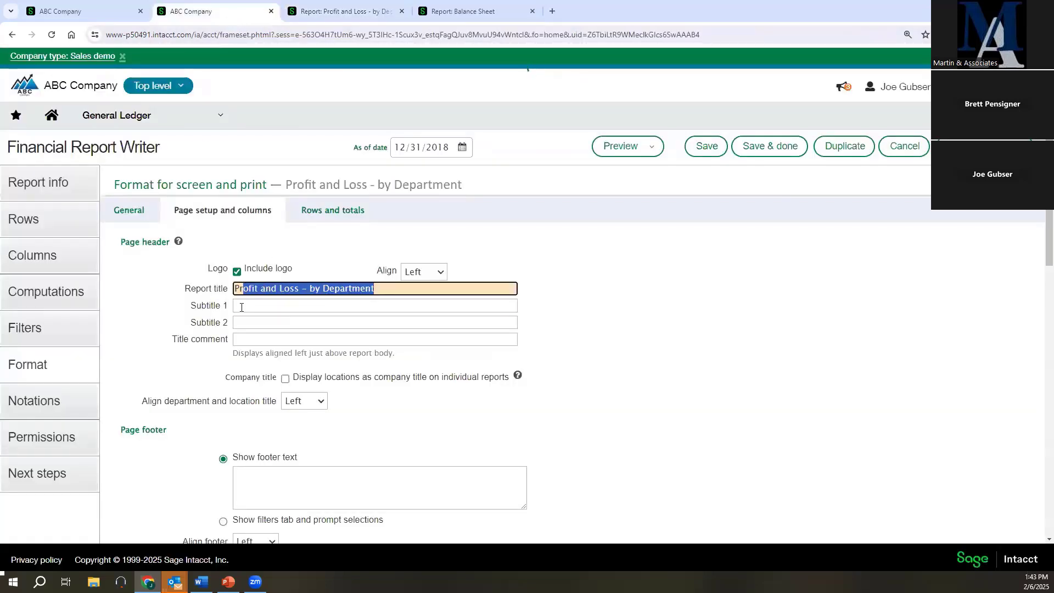
left_click(242, 307)
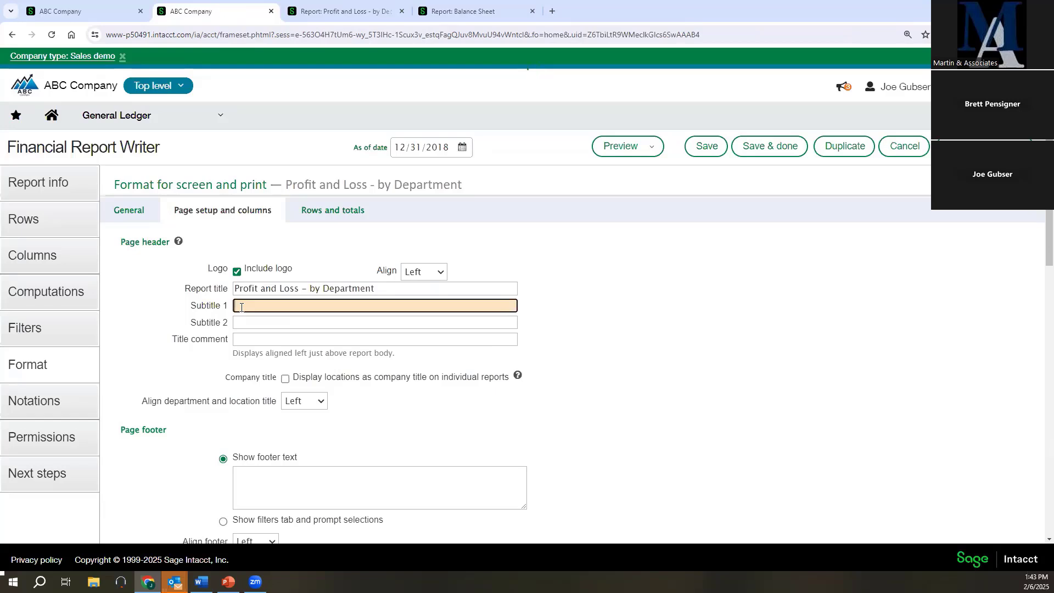
left_click(417, 273)
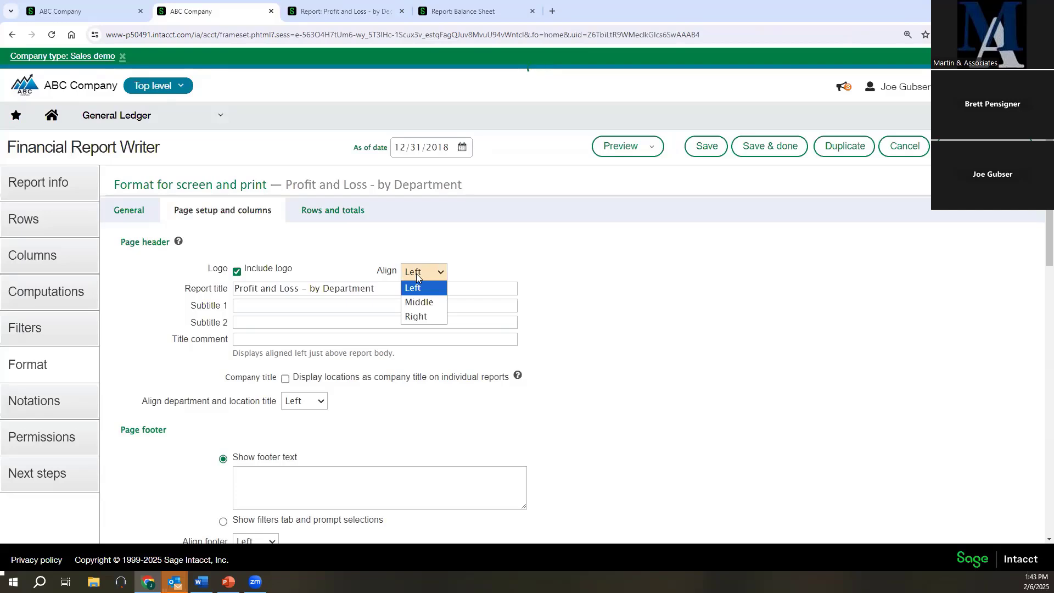
left_click(416, 273)
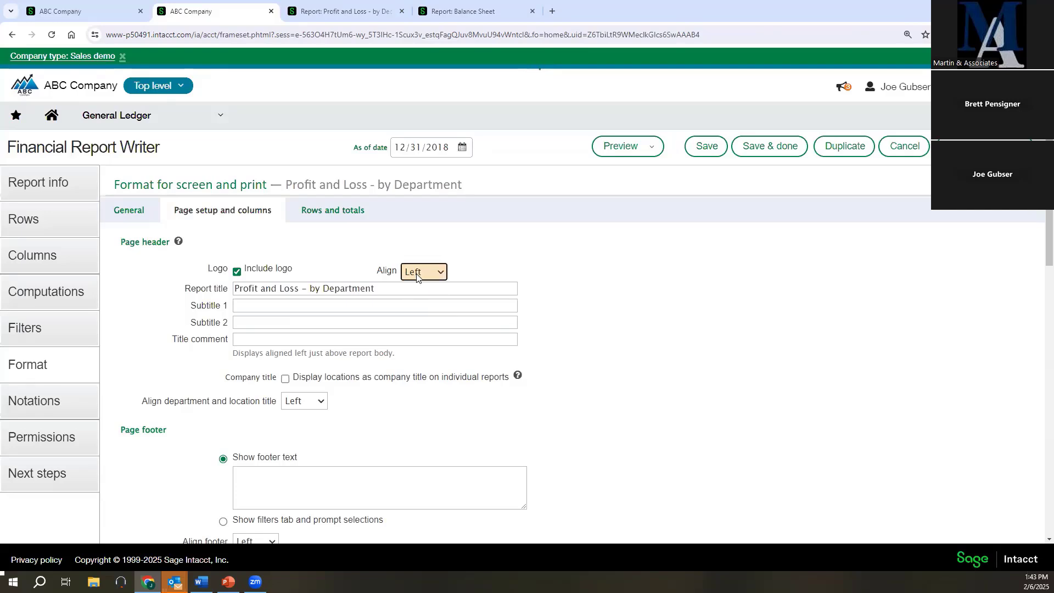
Set the page footer to Show filters tab and prompt selections, and review the footer alignment choices
scroll(410, 417, "down", 3)
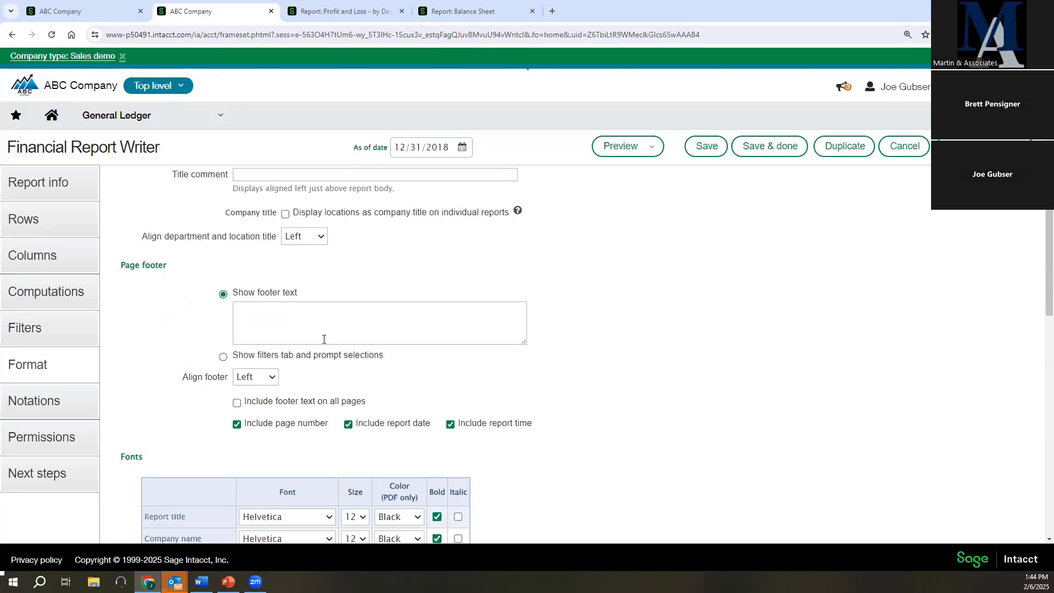
left_click(316, 323)
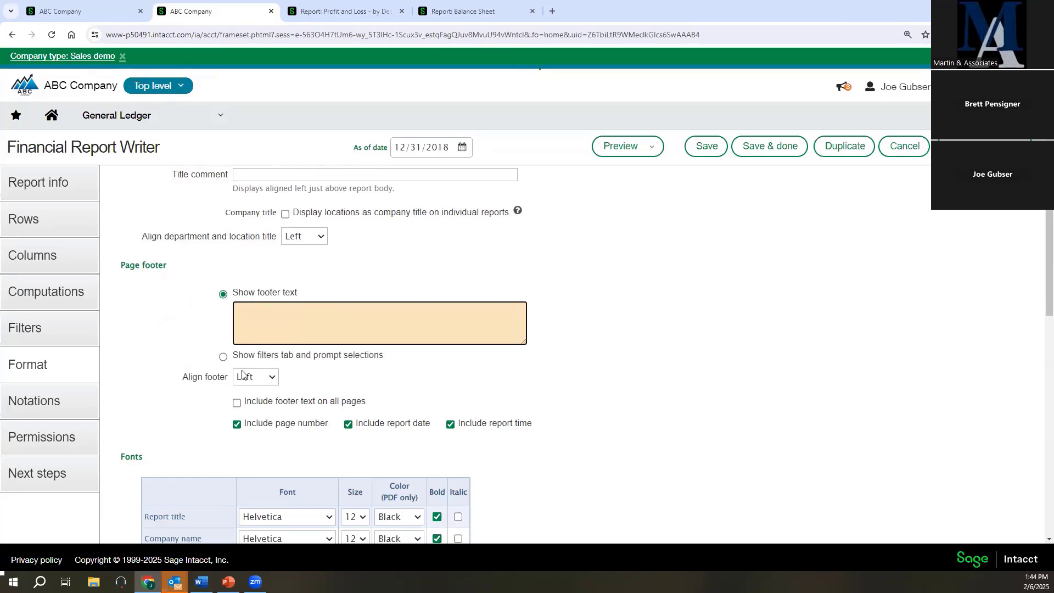
left_click(223, 356)
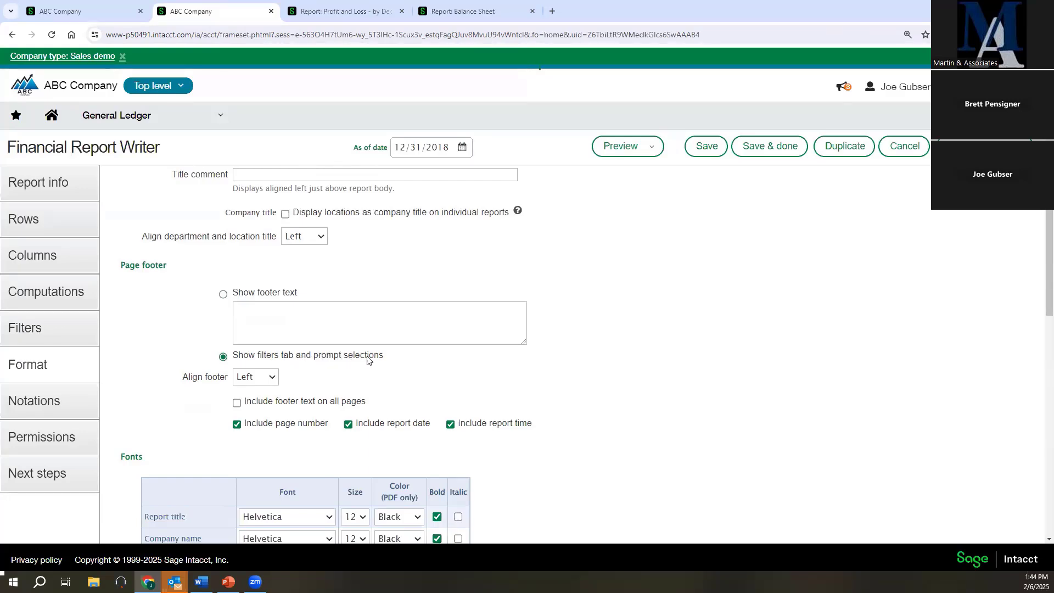
left_click(272, 378)
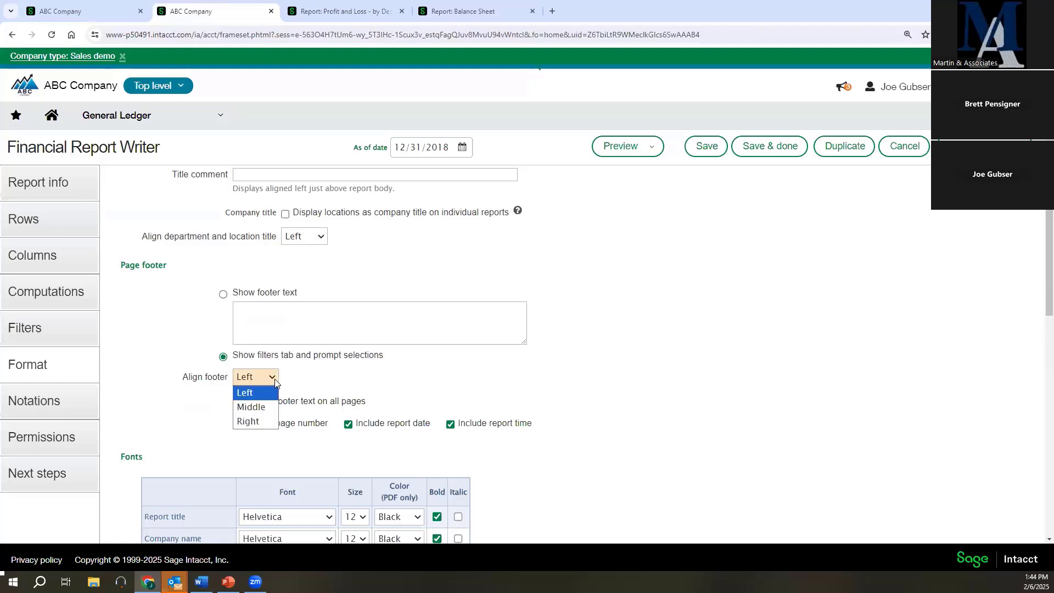
left_click(274, 378)
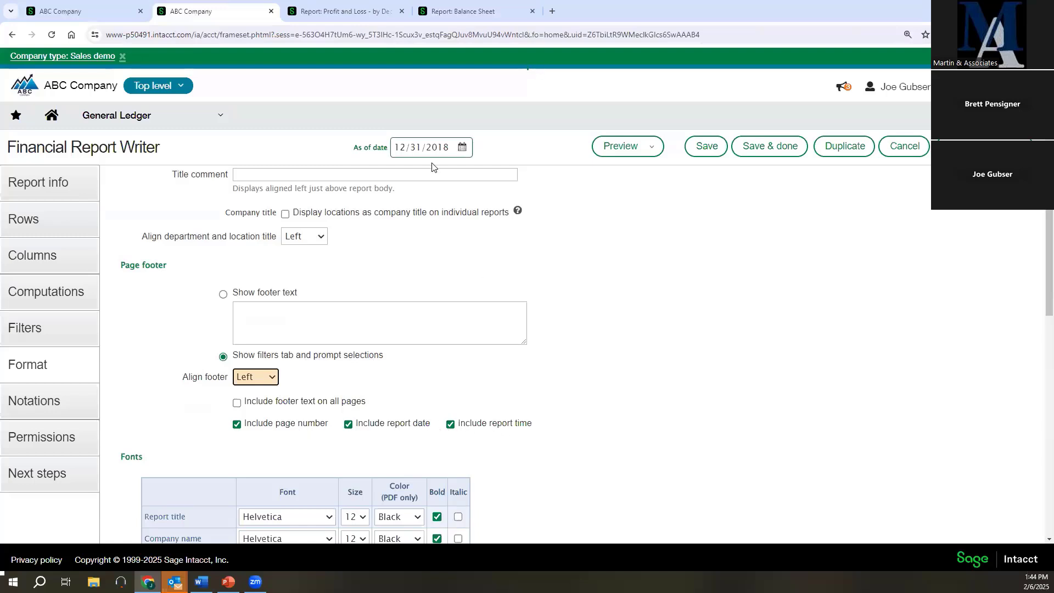
Open the print version of the previewed Profit and Loss - by Department, examine its logo, title and footer, and close it
left_click(358, 12)
scroll(435, 346, "down", 1)
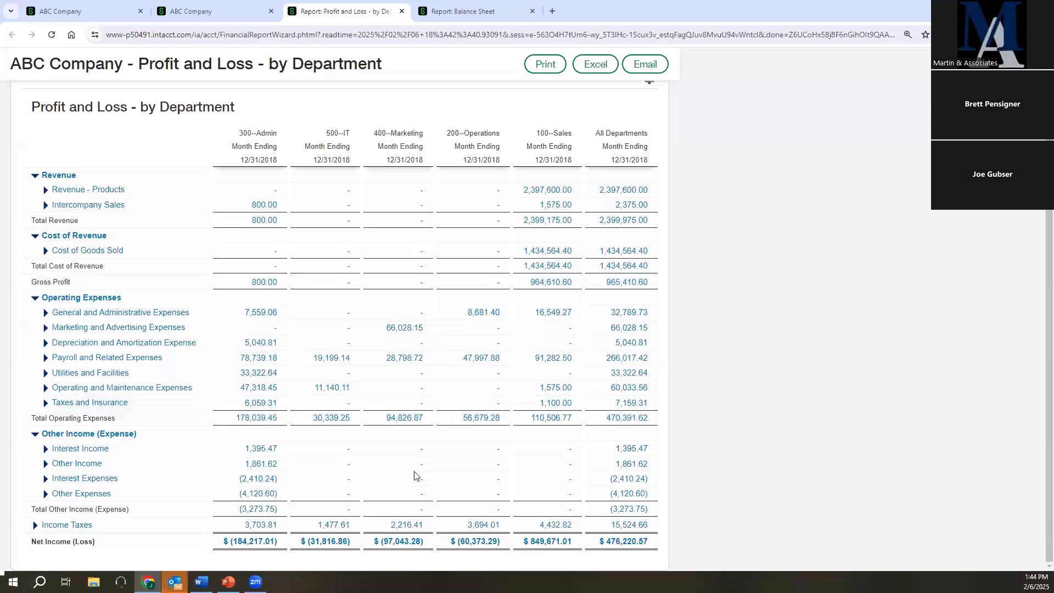
left_click(552, 72)
scroll(549, 77, "up", 1)
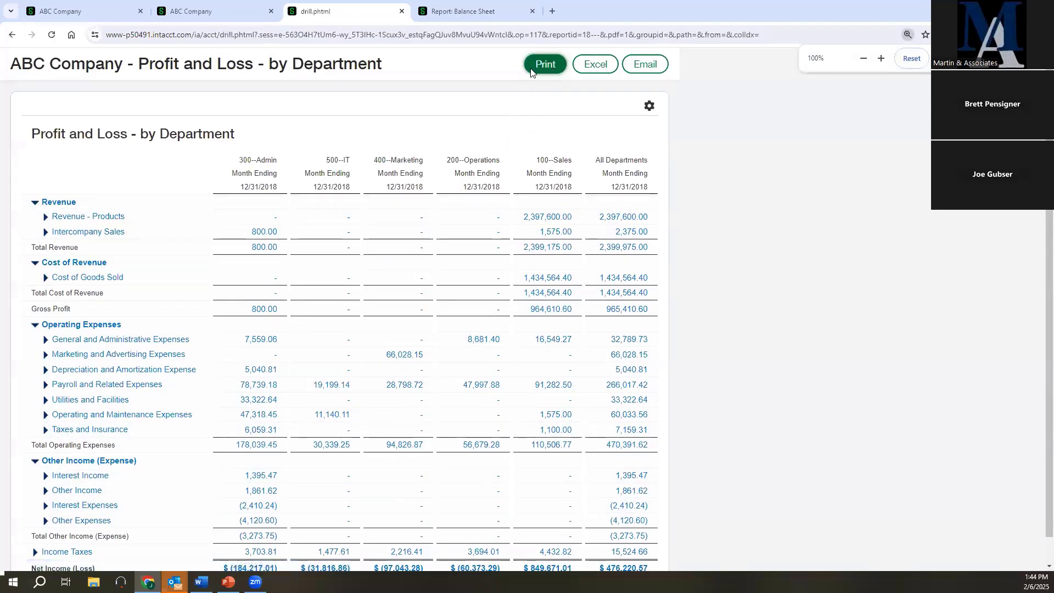
scroll(520, 376, "down", 5)
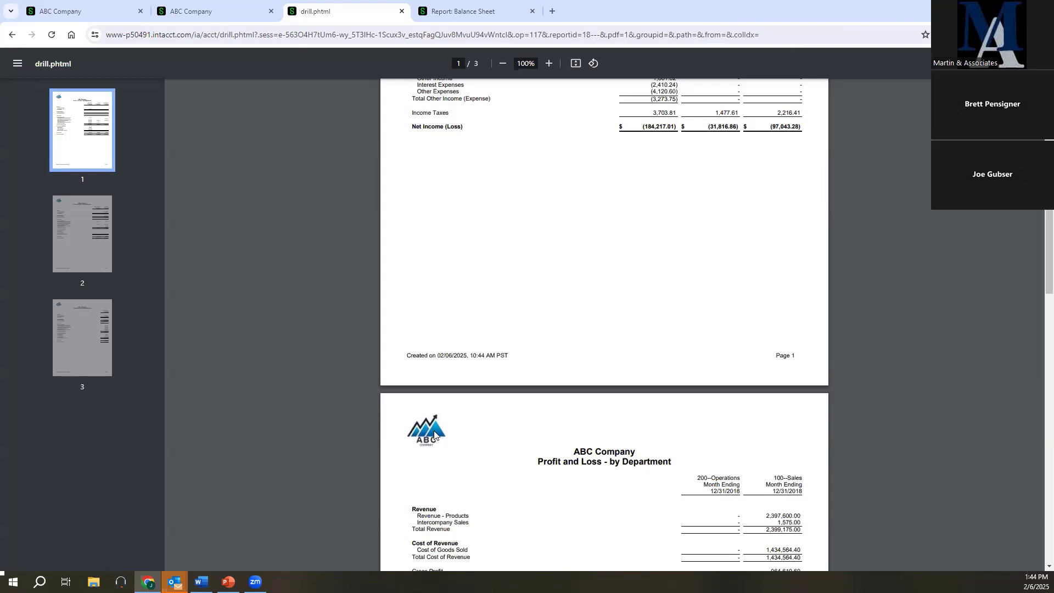
scroll(435, 434, "up", 5)
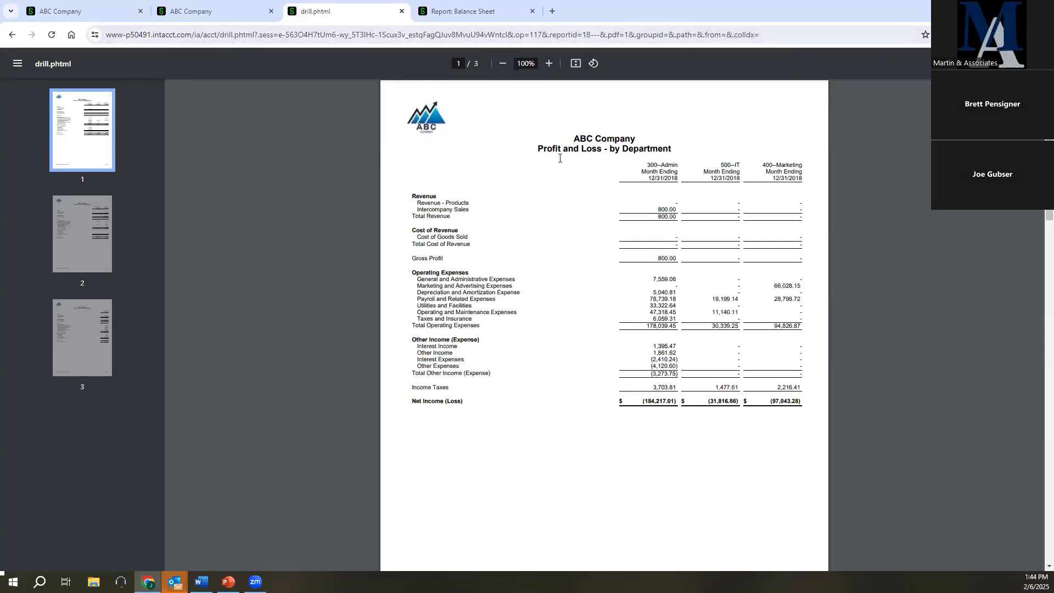
left_click(401, 11)
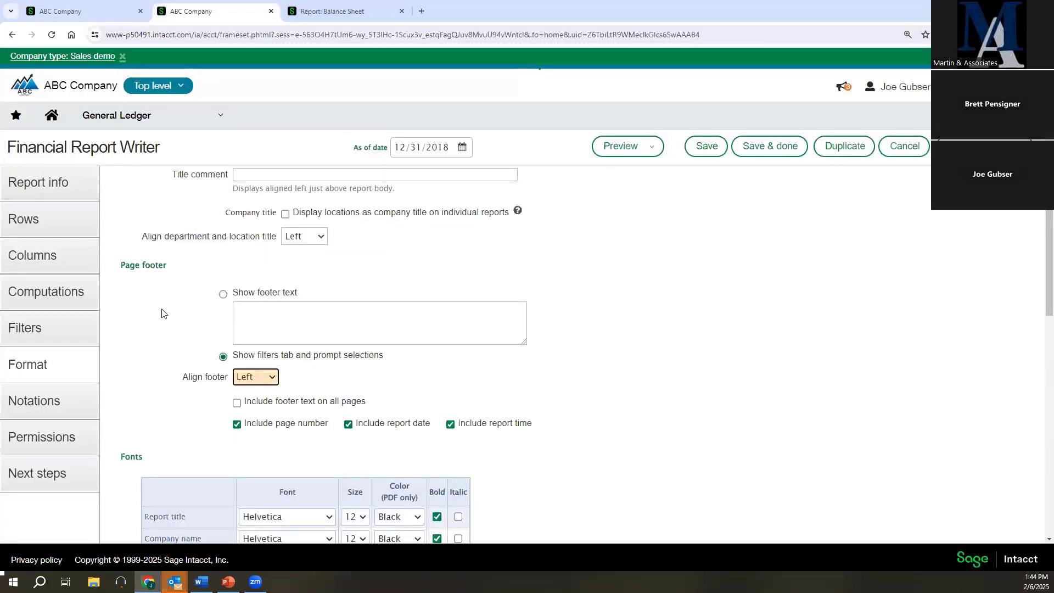
Examine the row, total and currency formatting options for the report rows of Profit and Loss - by Department
scroll(330, 288, "up", 3)
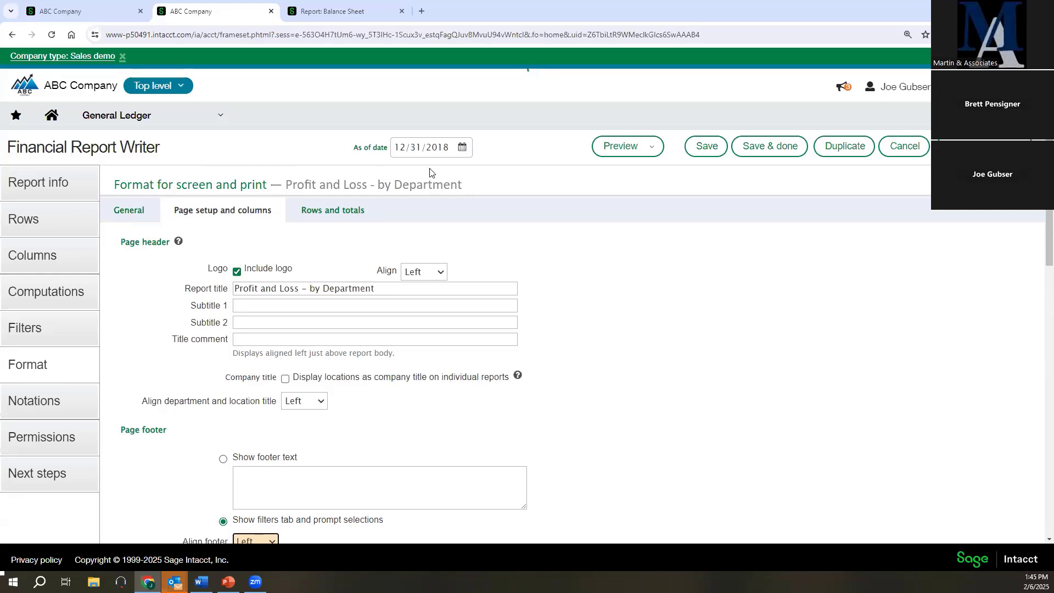
left_click(334, 214)
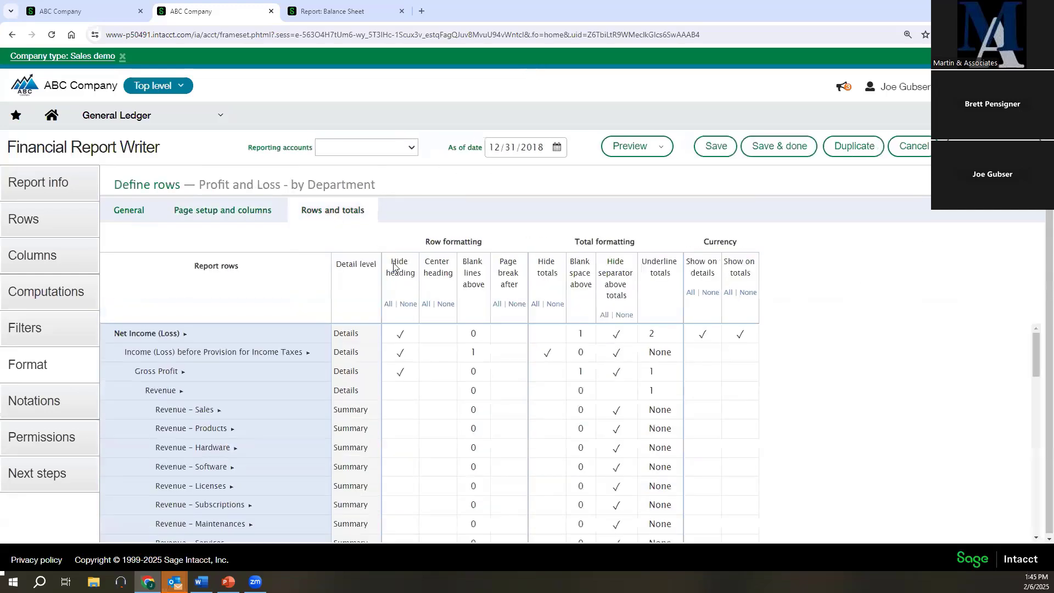
scroll(428, 359, "down", 1)
scroll(416, 364, "up", 1)
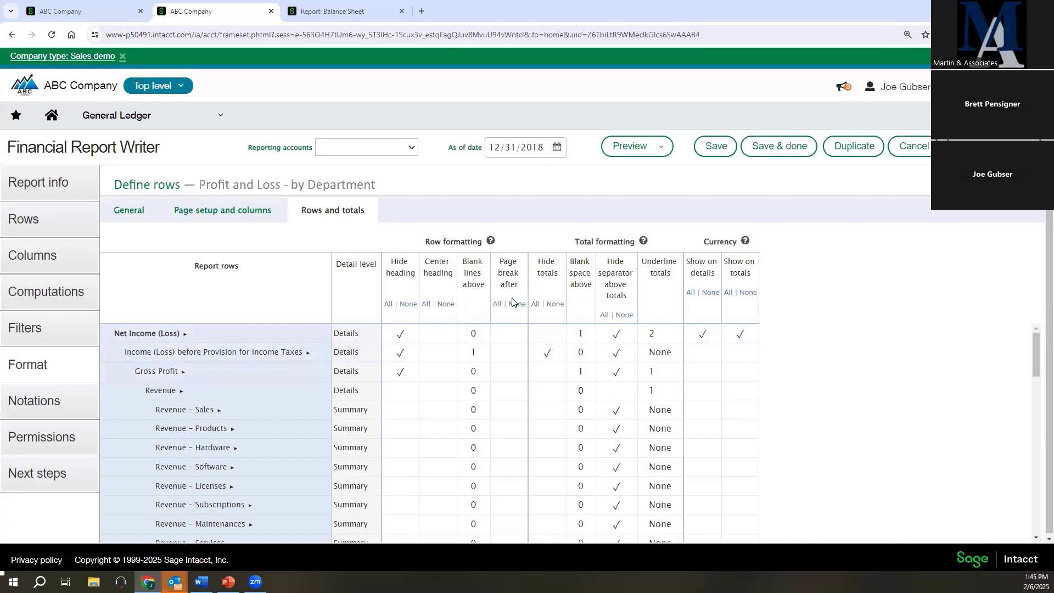
scroll(511, 349, "down", 1)
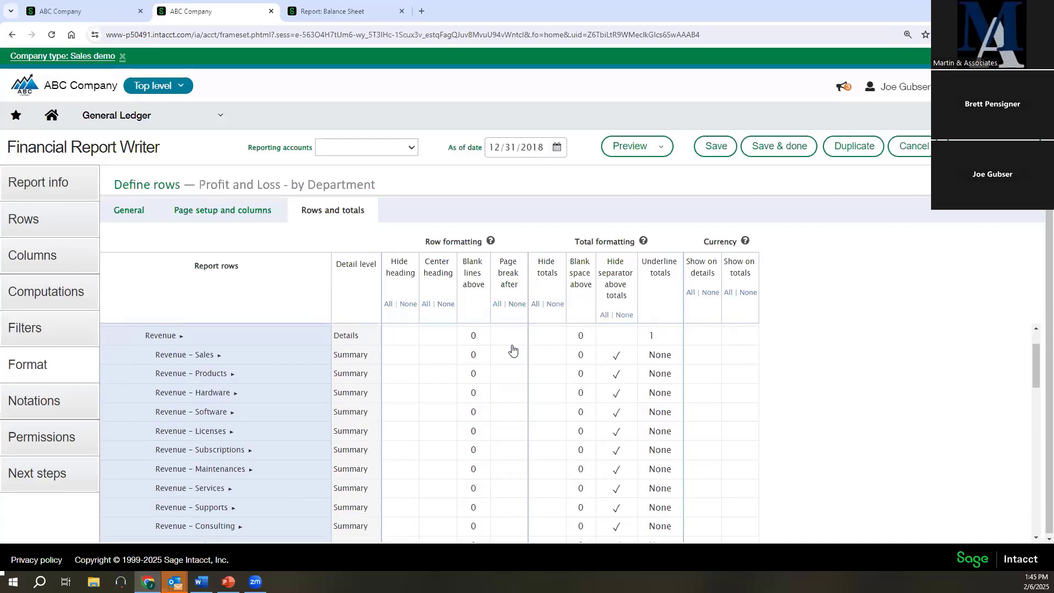
scroll(491, 354, "up", 1)
scroll(256, 383, "down", 3)
scroll(230, 406, "down", 2)
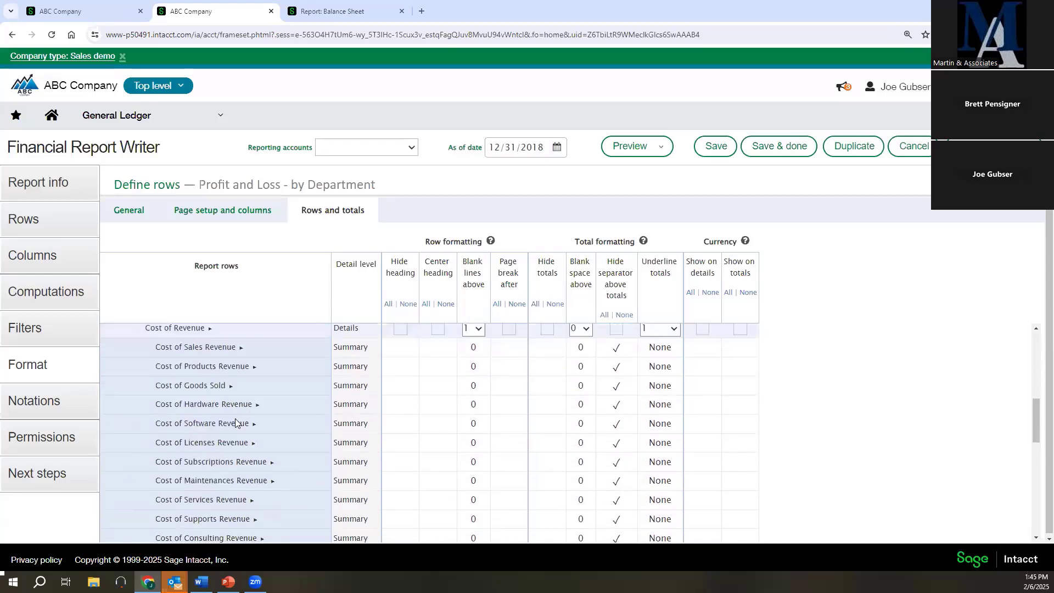
Review the row and total formatting of the revenue rows and the topmost report rows
scroll(207, 439, "up", 3)
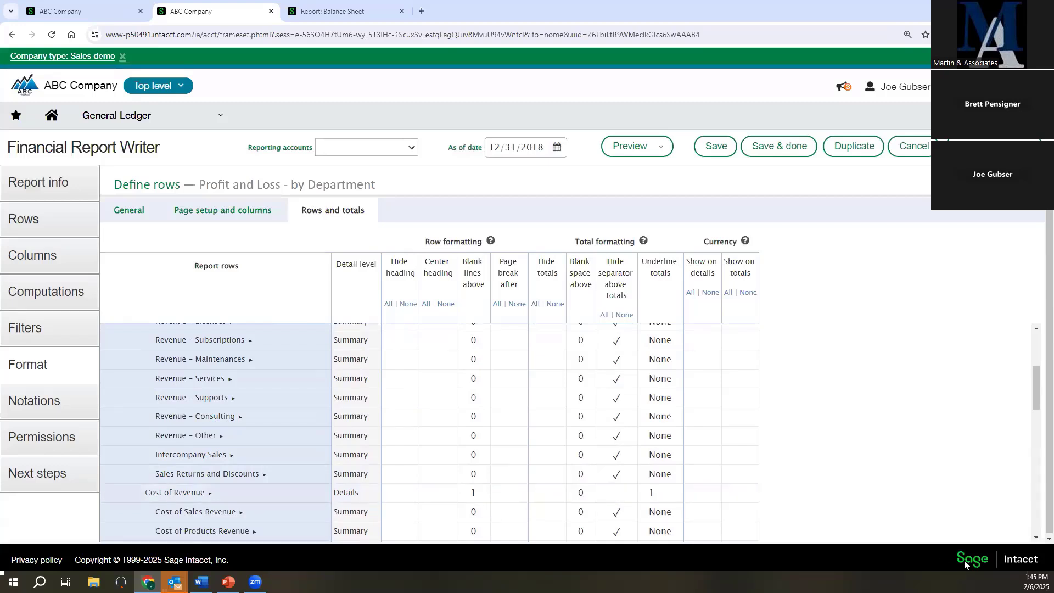
scroll(639, 423, "up", 3)
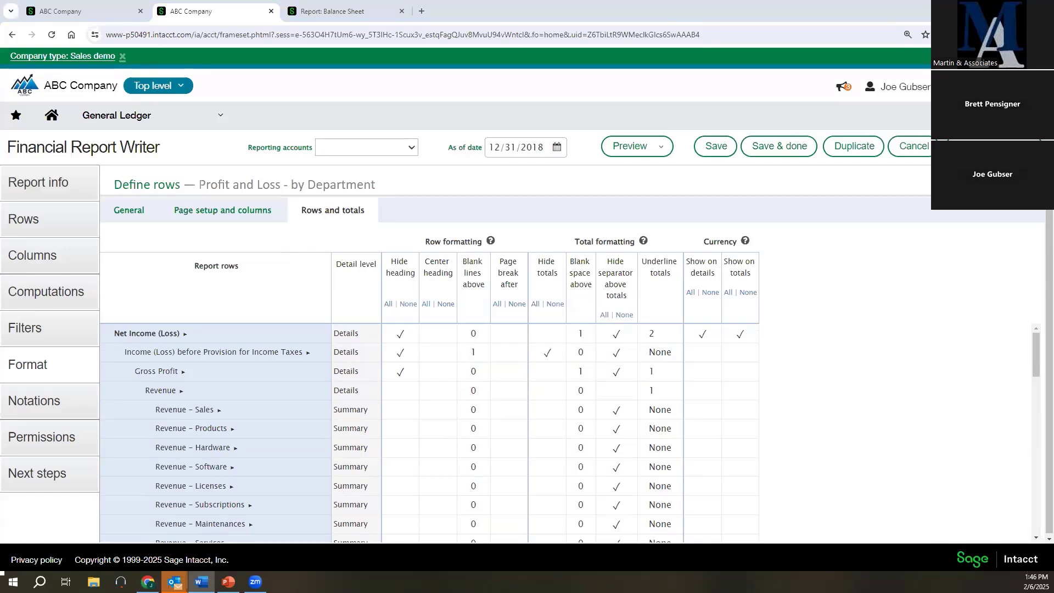
Add a notation to the Balance Sheet - Detail report and look through the report rows available for it
left_click(79, 14)
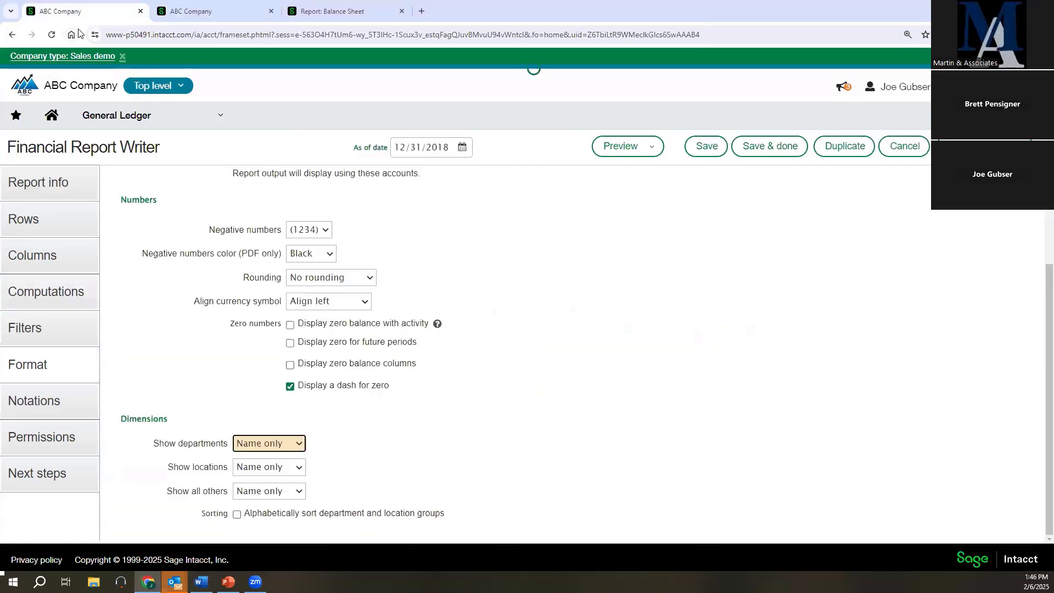
left_click(44, 404)
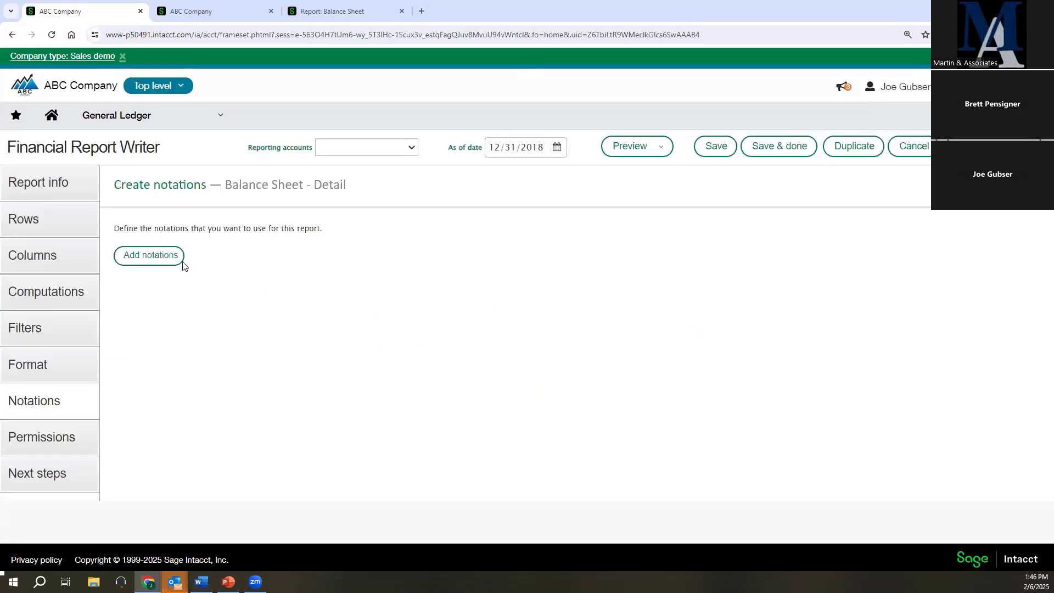
left_click(165, 262)
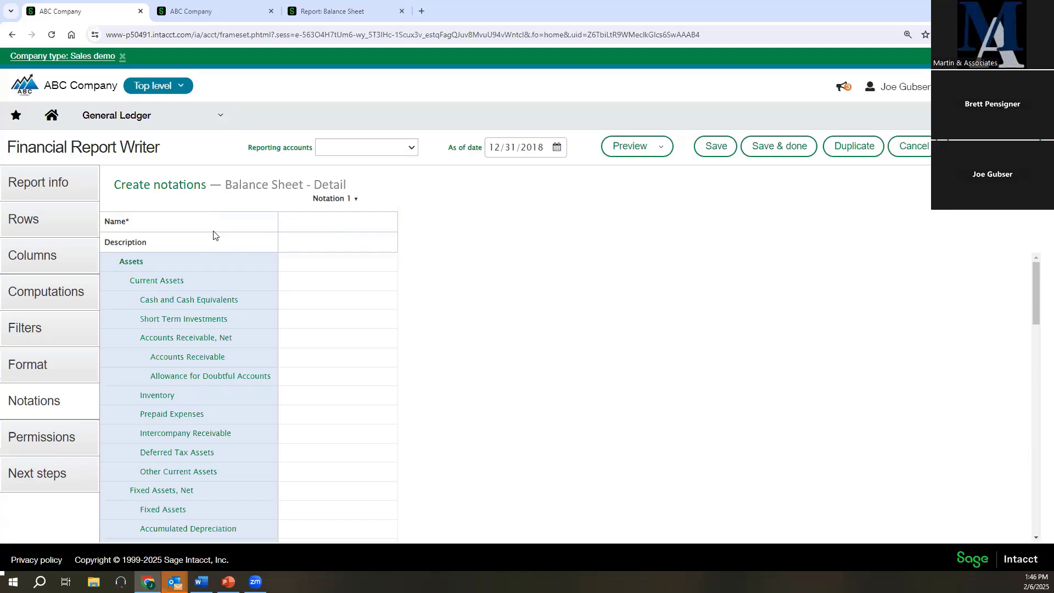
scroll(370, 305, "down", 5)
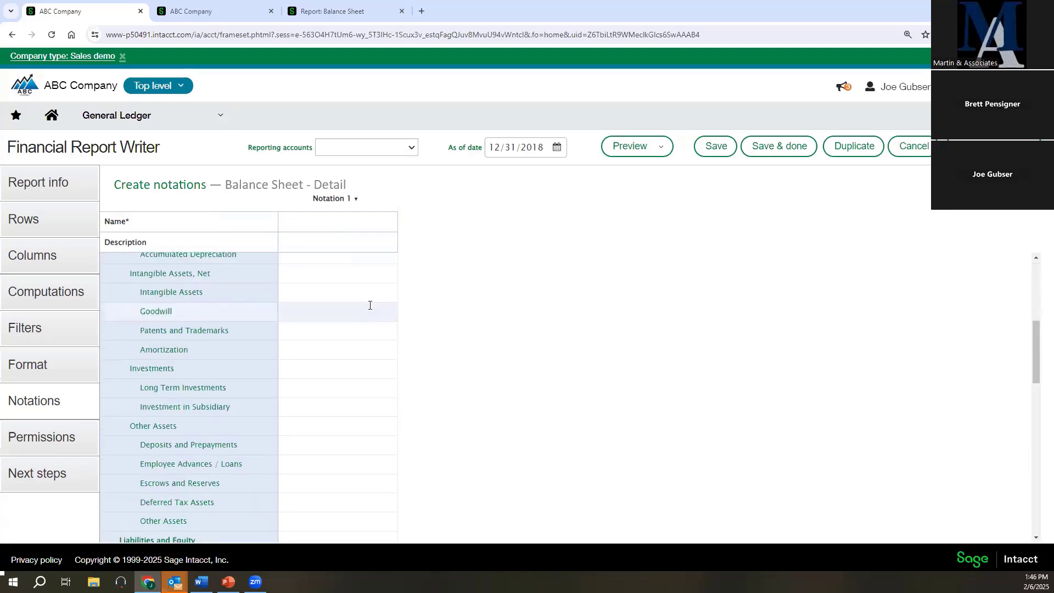
scroll(369, 305, "down", 10)
scroll(377, 298, "up", 15)
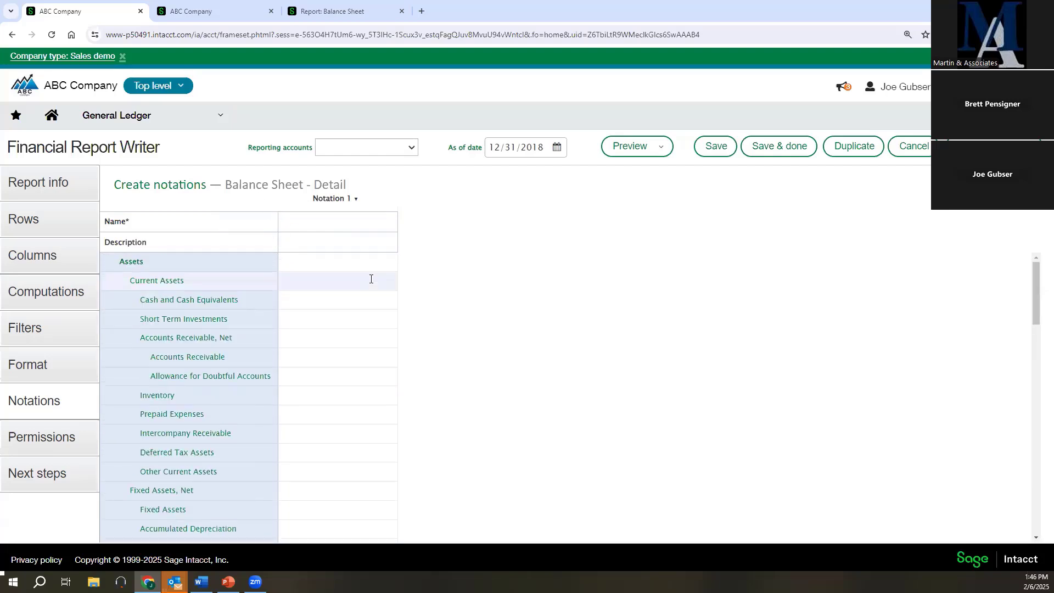
Delete Notation 1 from Balance Sheet - Detail and confirm the removal
left_click(356, 199)
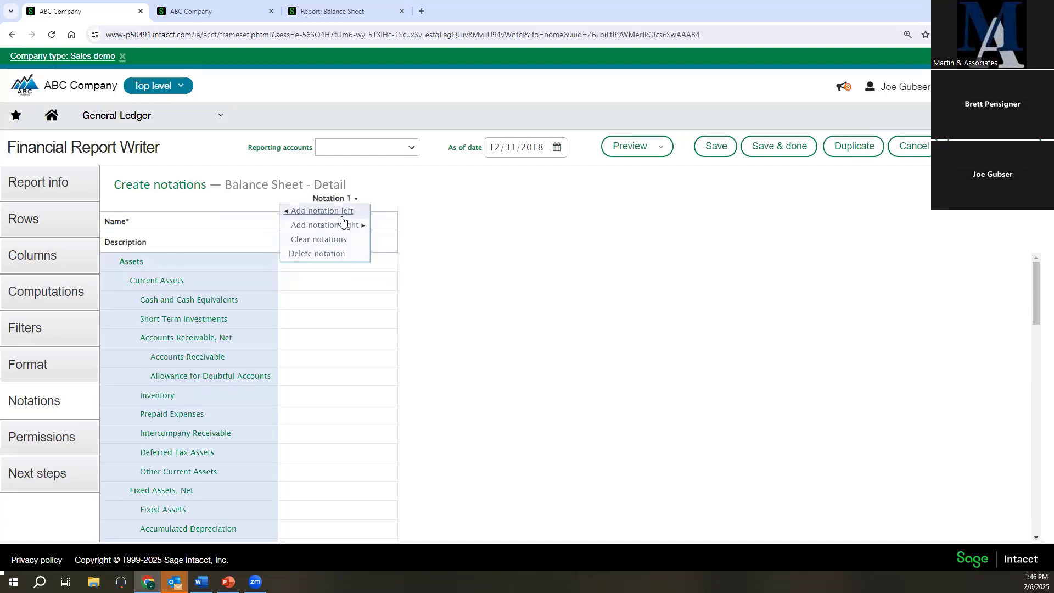
left_click(330, 253)
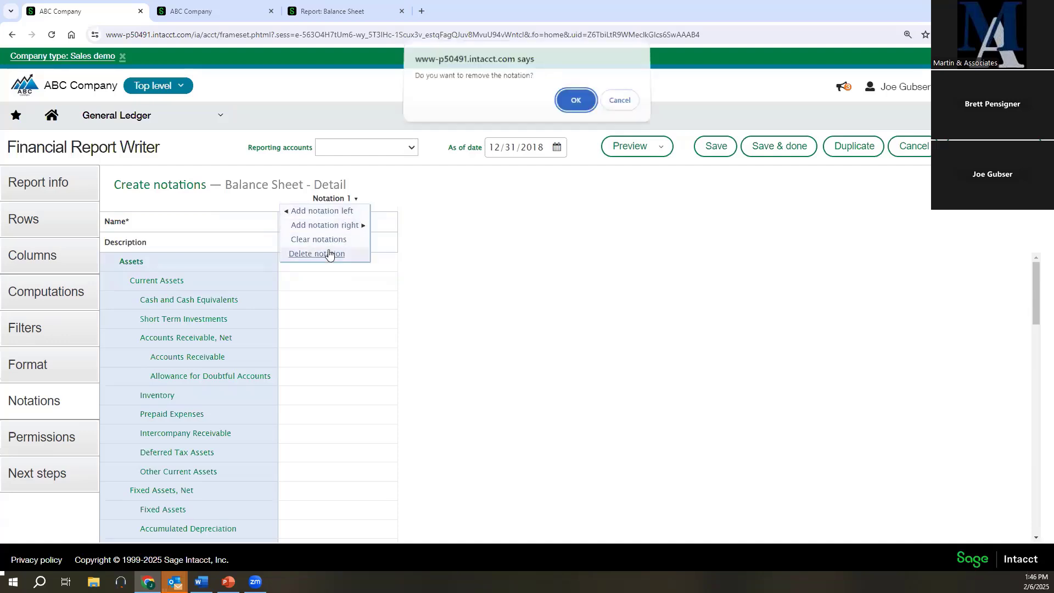
left_click(576, 112)
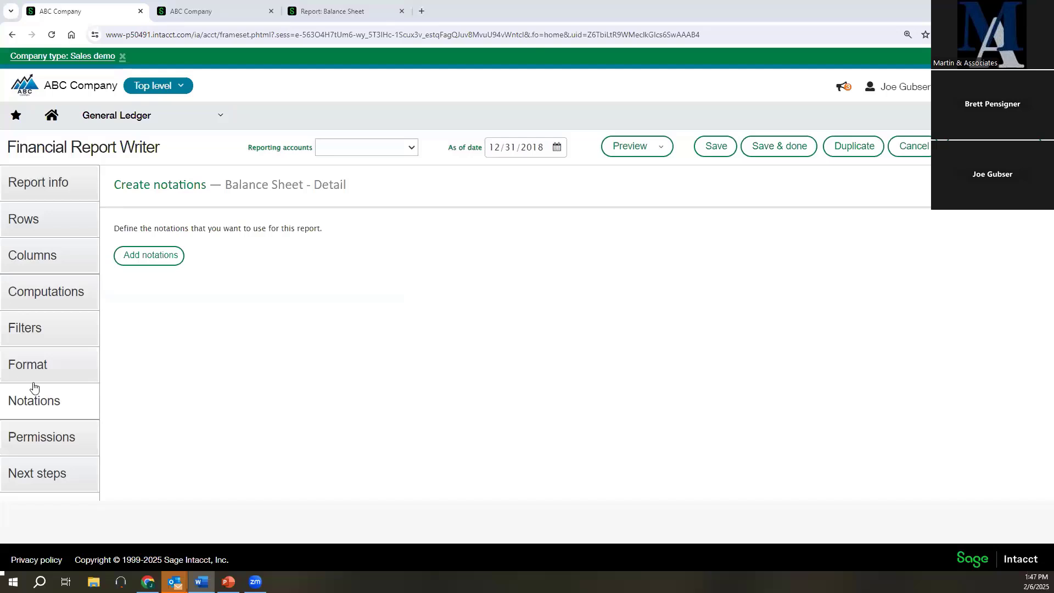
Open the permissions of Balance Sheet - Detail and review the report owner, access list and exclusion list
left_click(80, 439)
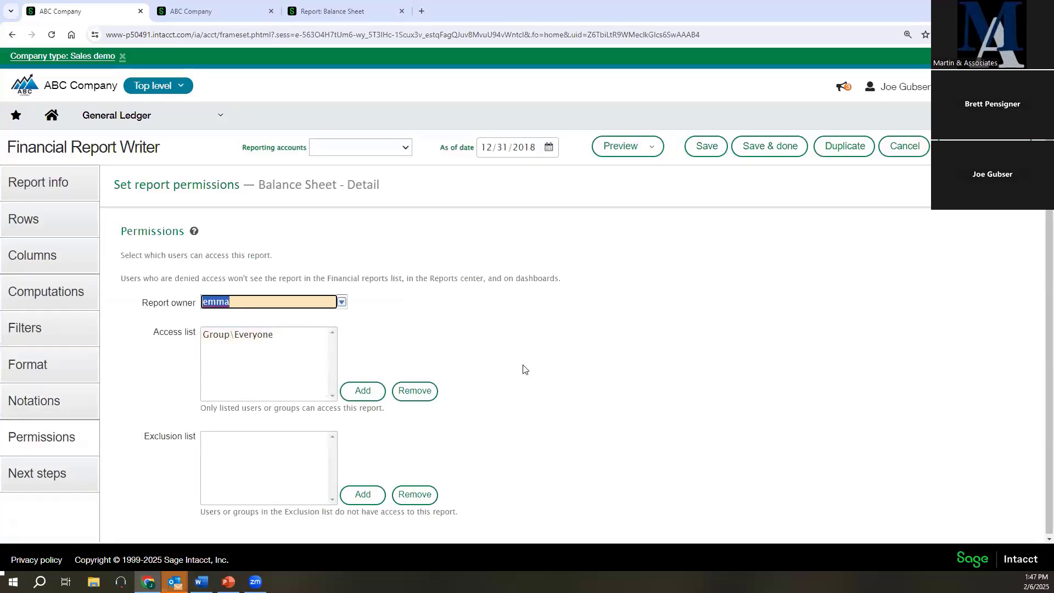
left_click(589, 381)
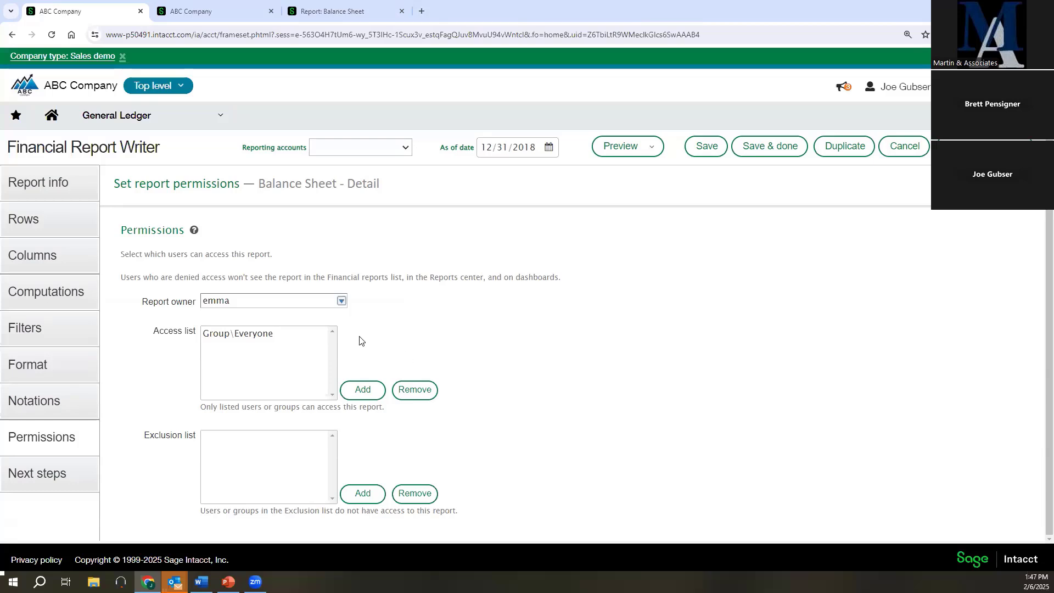
Cancel editing Profit and Loss - by Department and return to the Balance Sheet - Detail permissions
left_click(204, 11)
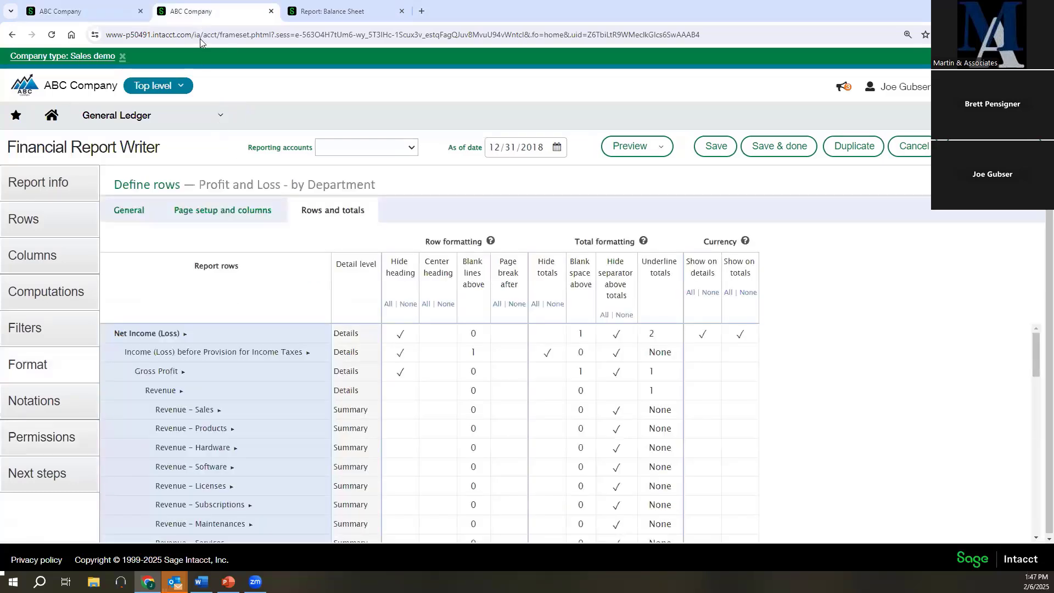
left_click(911, 146)
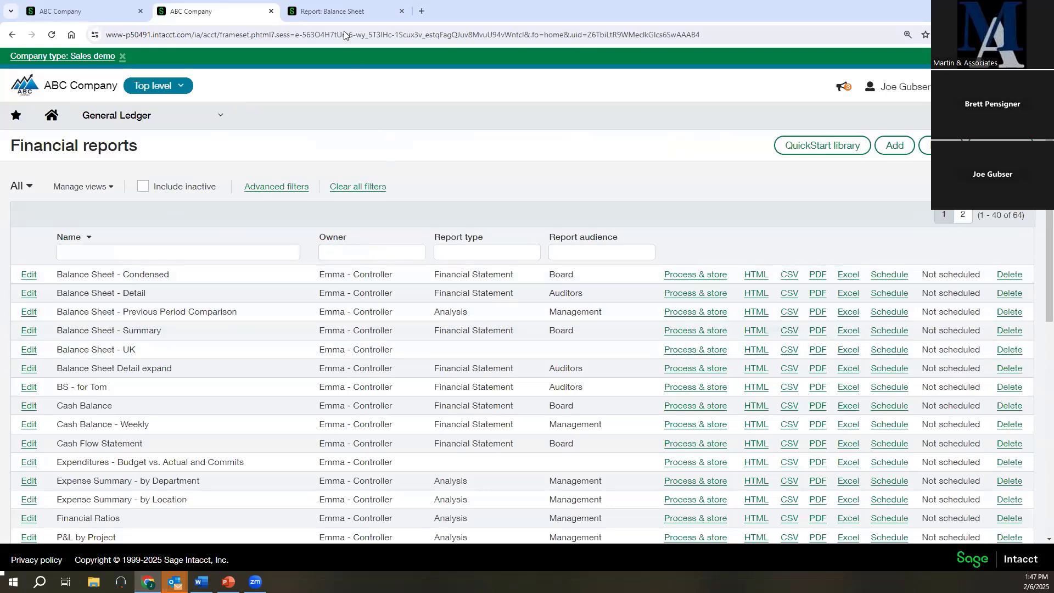
left_click(325, 12)
left_click(86, 9)
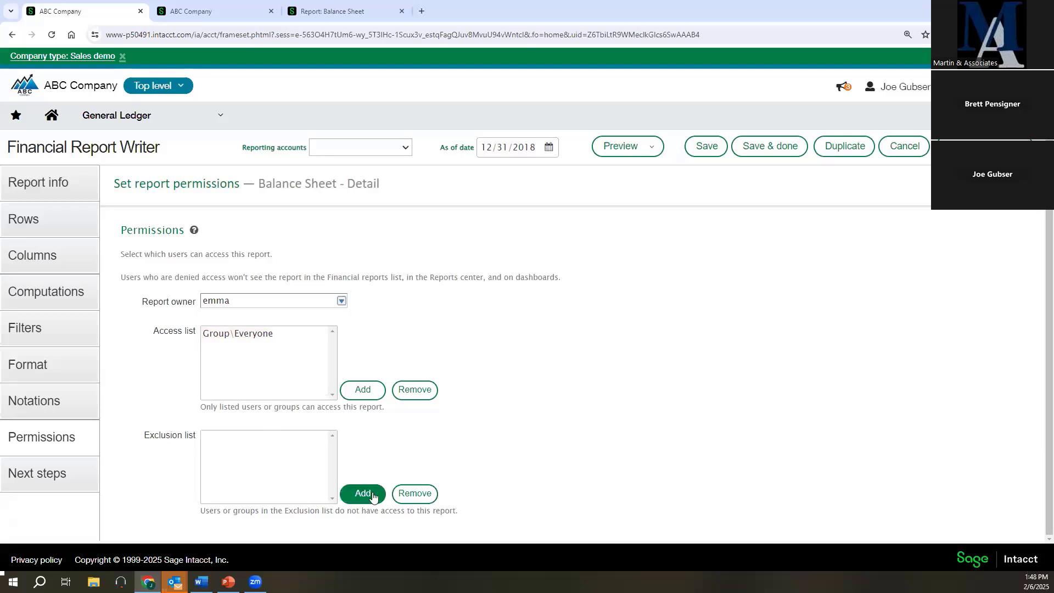
Deny the bill approver user access to the report by adding that user to the exclusion list
left_click(345, 491)
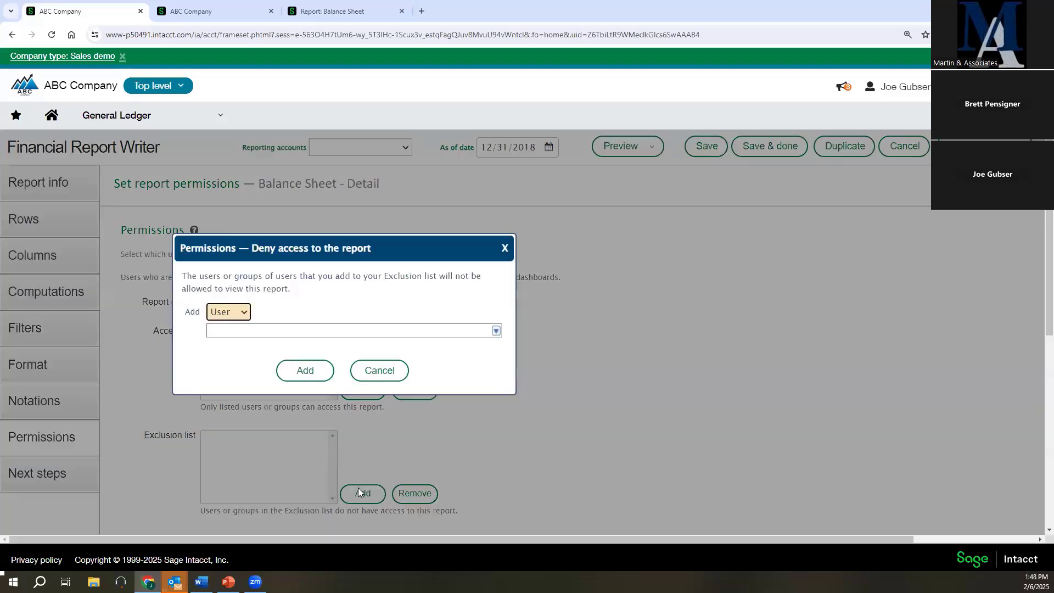
left_click(396, 334)
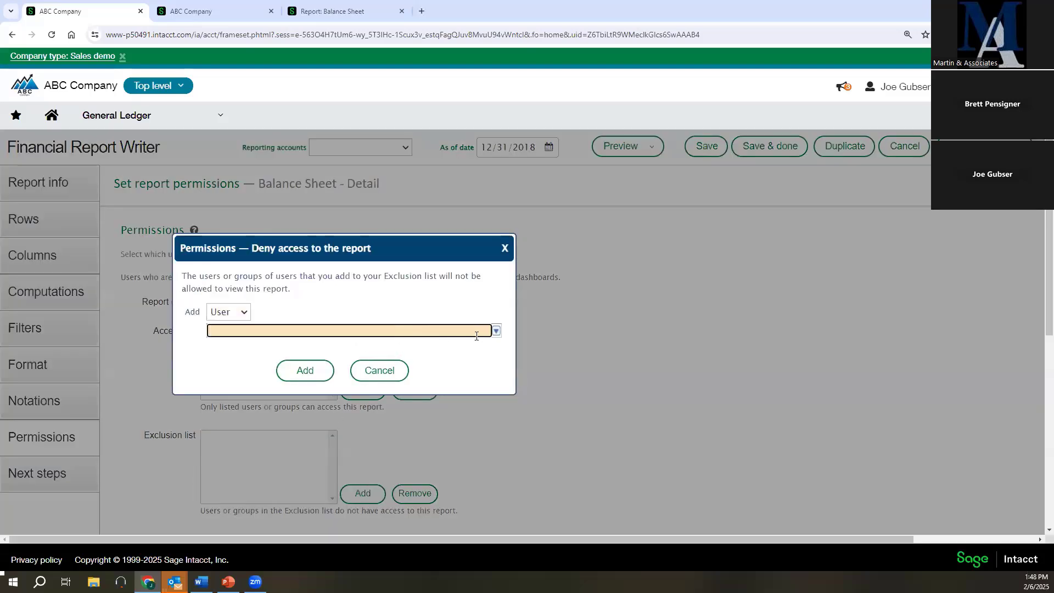
left_click(495, 331)
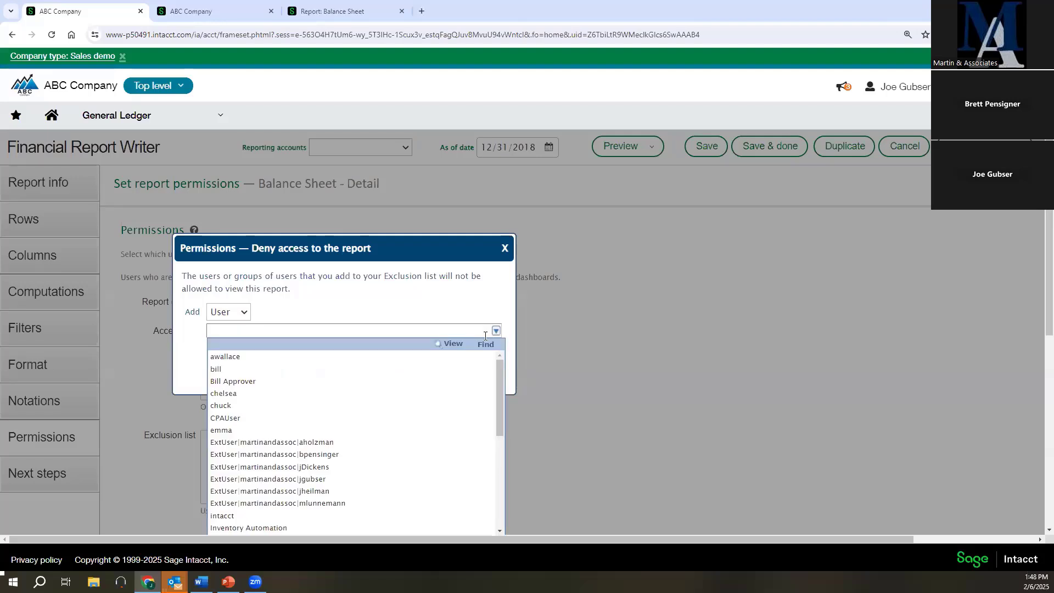
left_click(266, 381)
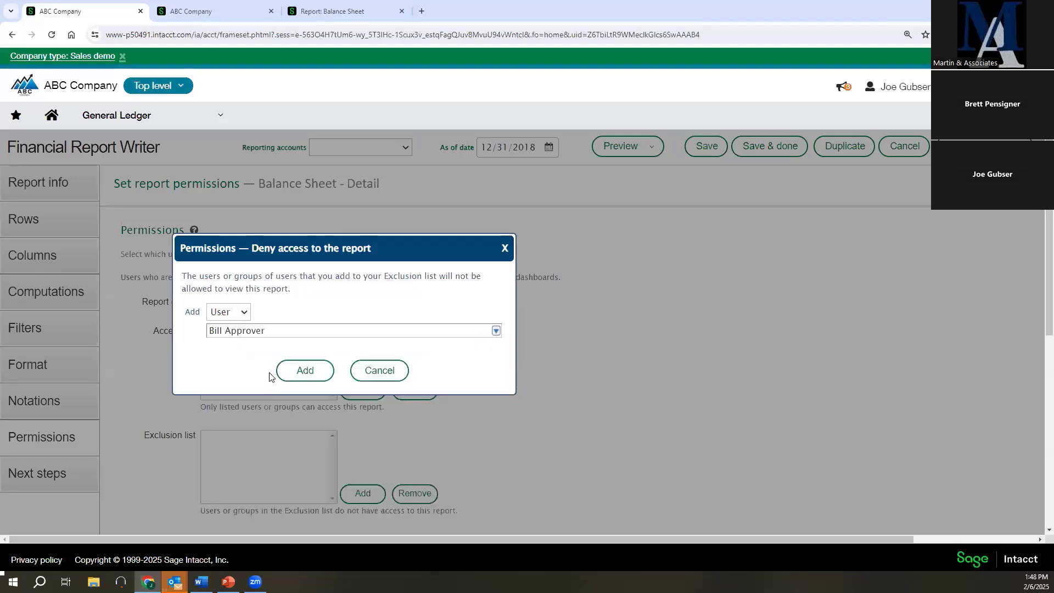
left_click(304, 370)
Remove the bill approver user from the report's exclusion list
left_click(237, 441)
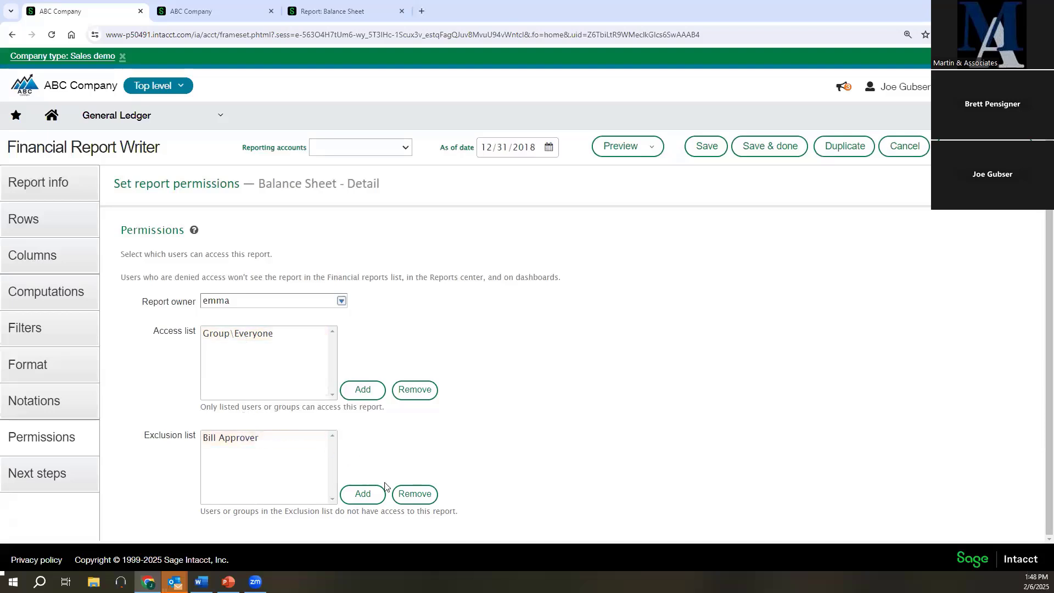
left_click(284, 440)
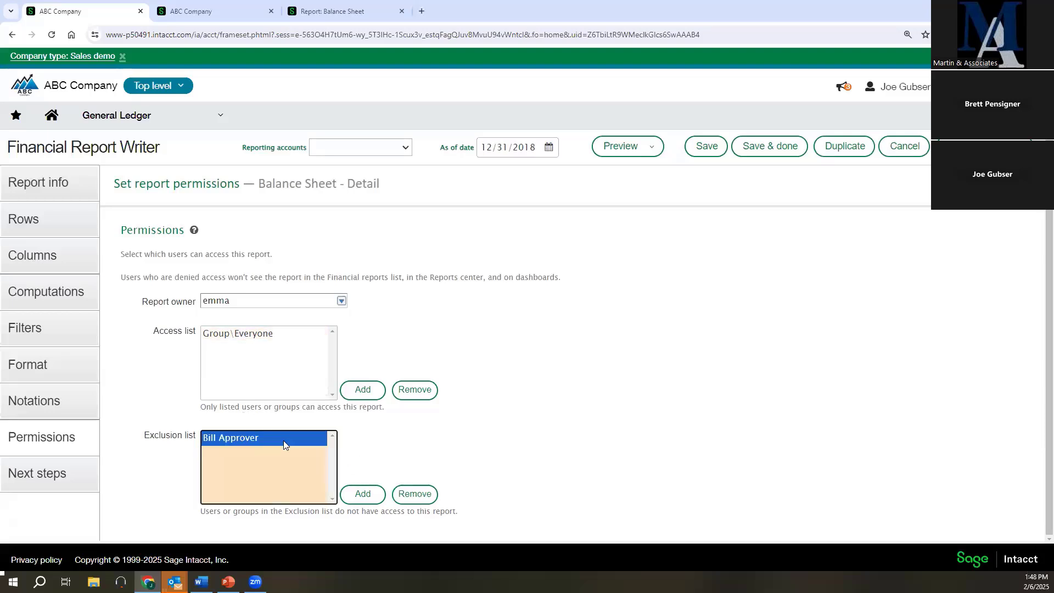
left_click(406, 500)
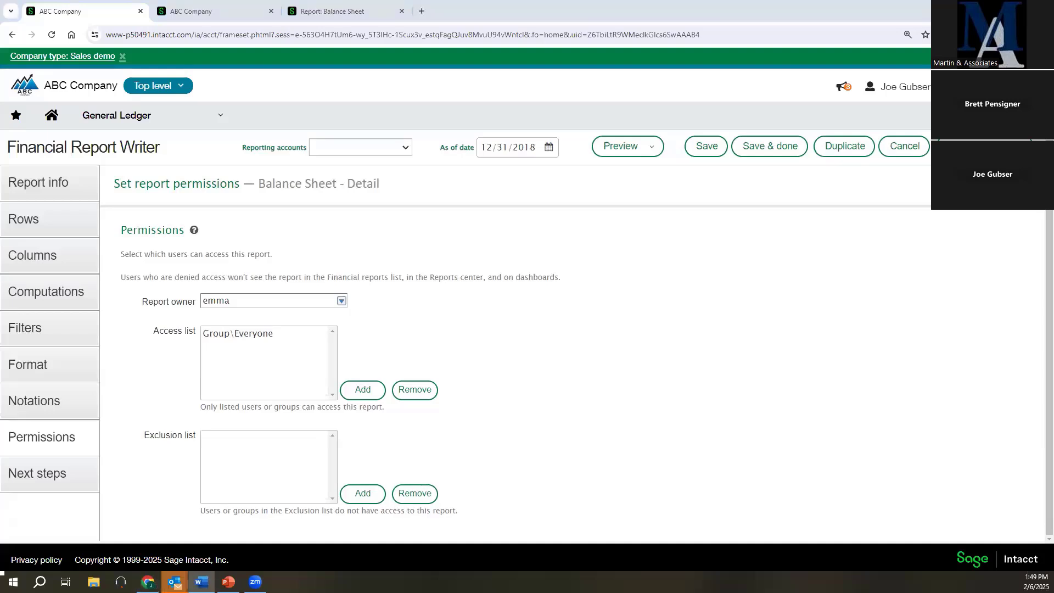
Review the active-report setting in the next steps of Balance Sheet - Detail alongside the Financial reports list
left_click(39, 474)
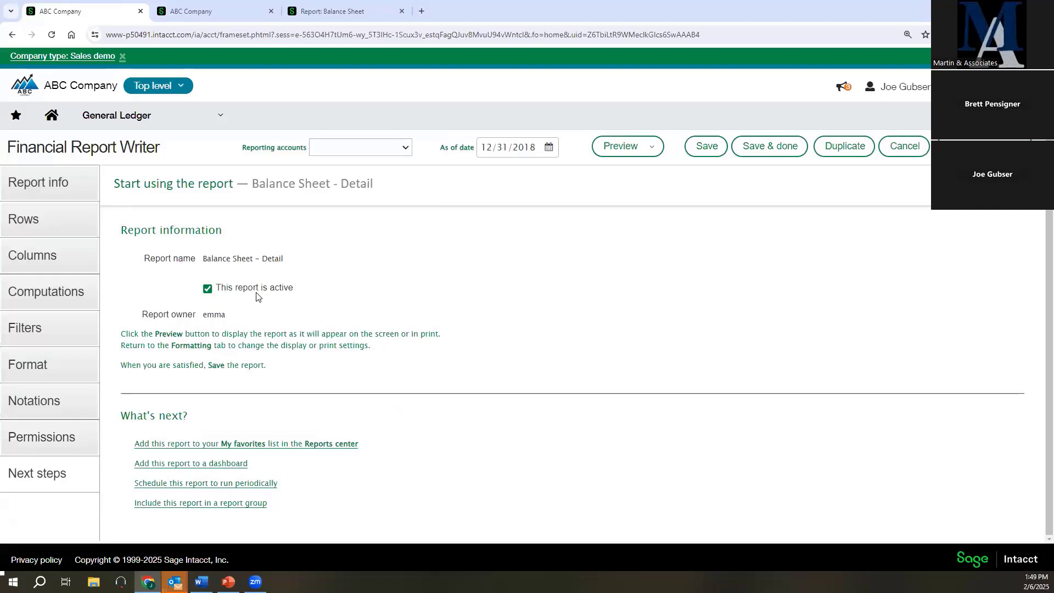
left_click(185, 15)
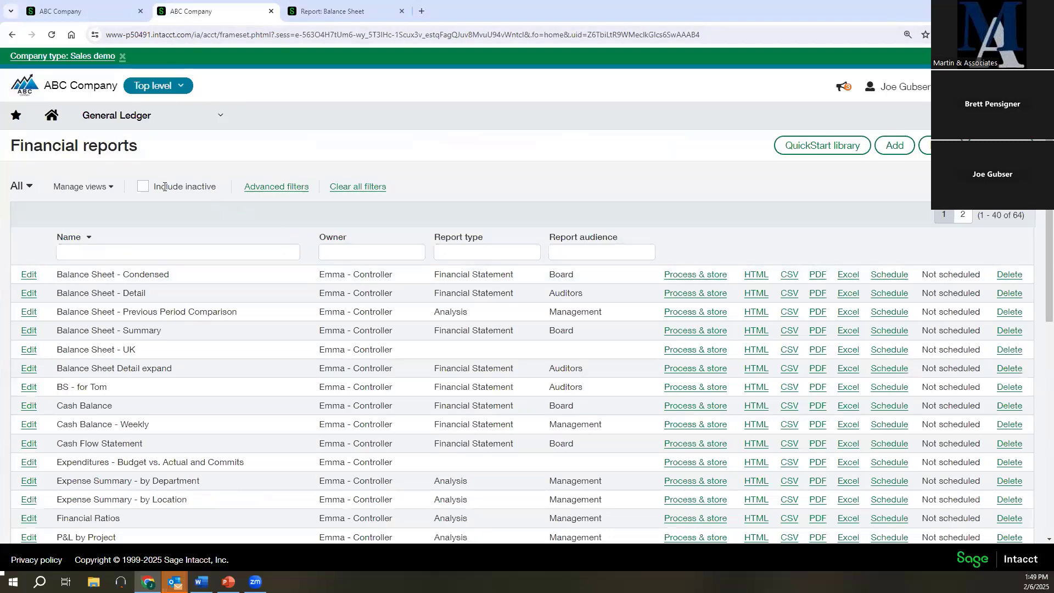
left_click(95, 17)
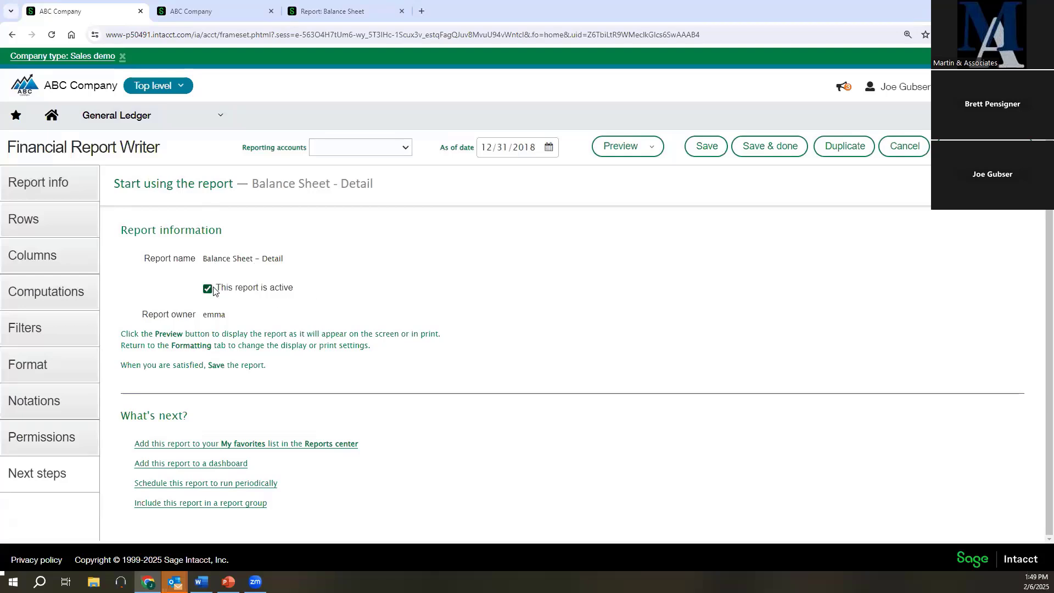
left_click(212, 13)
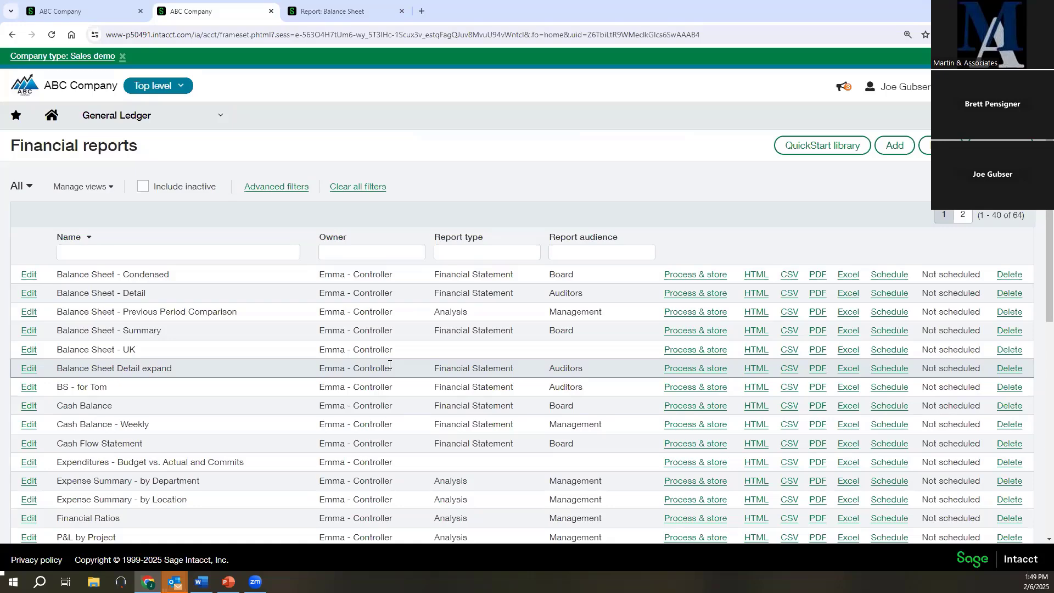
left_click(89, 10)
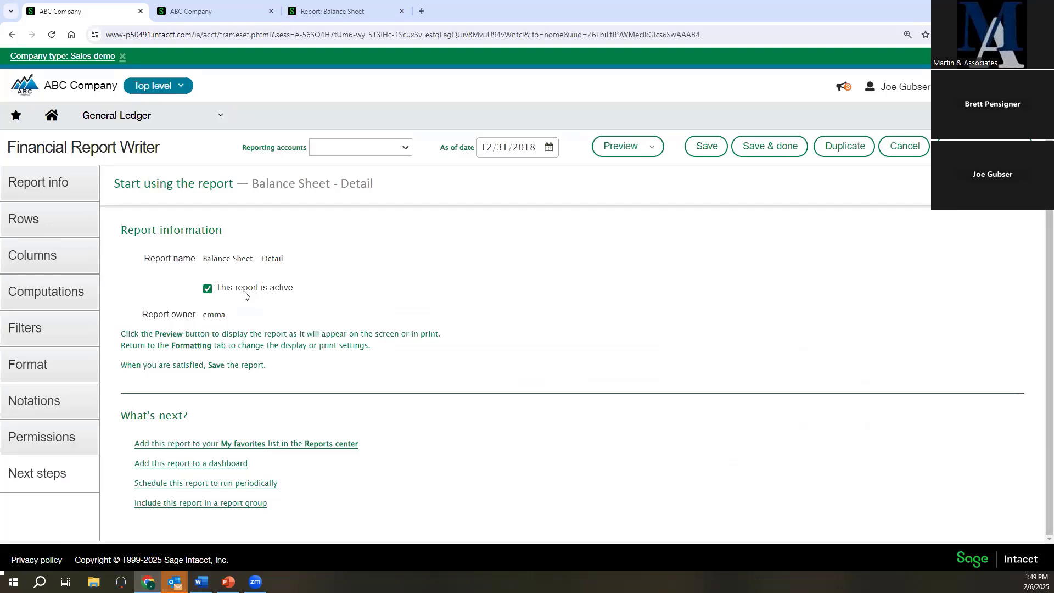
Include inactive reports in the Financial reports list and examine the Status column on both pages
left_click(206, 11)
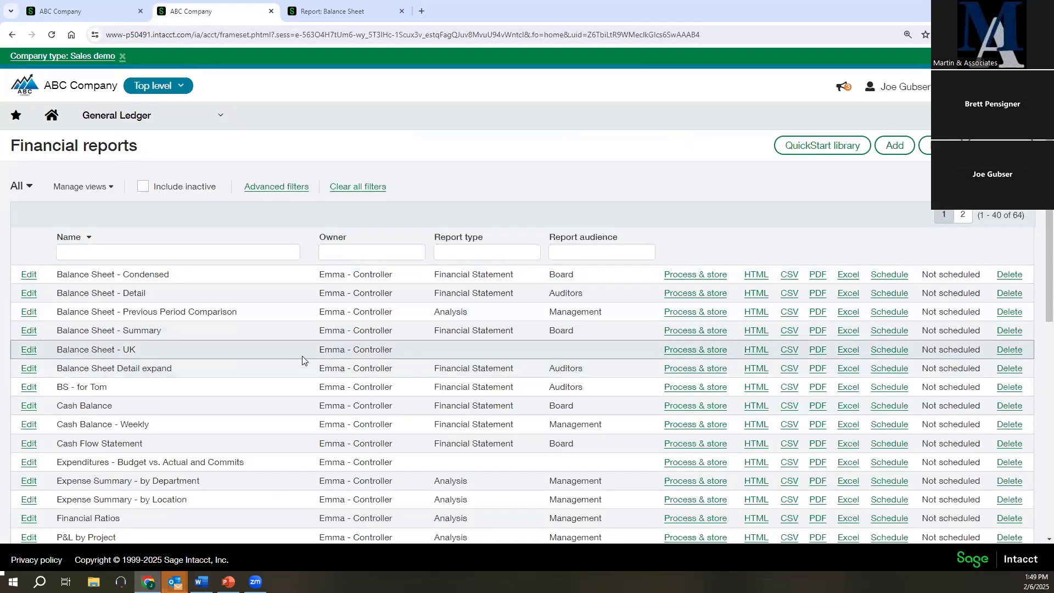
left_click(142, 187)
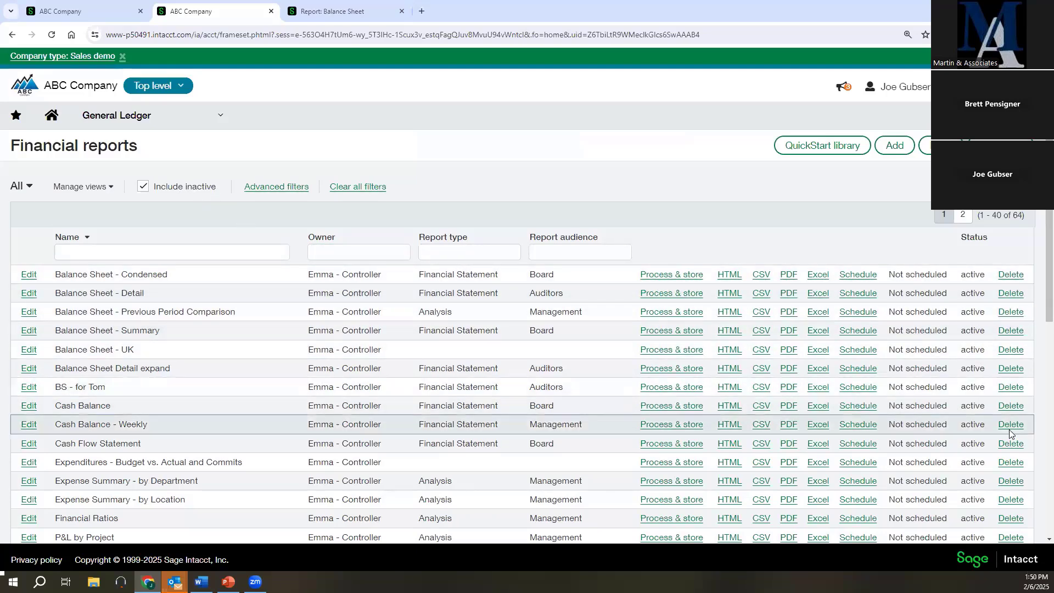
scroll(972, 459, "down", 8)
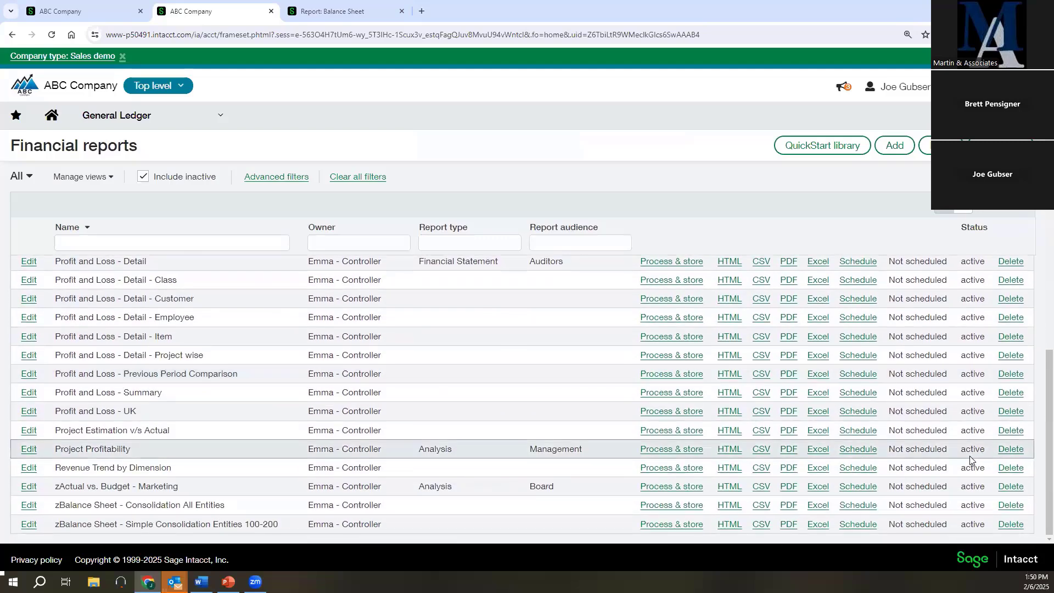
scroll(969, 456, "up", 8)
left_click(958, 212)
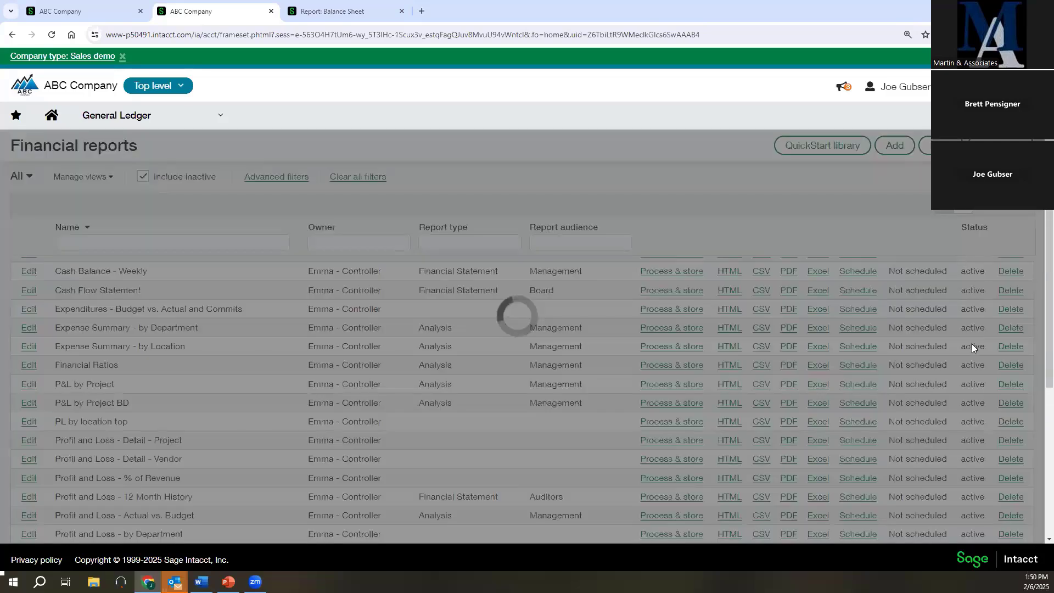
scroll(972, 375, "down", 3)
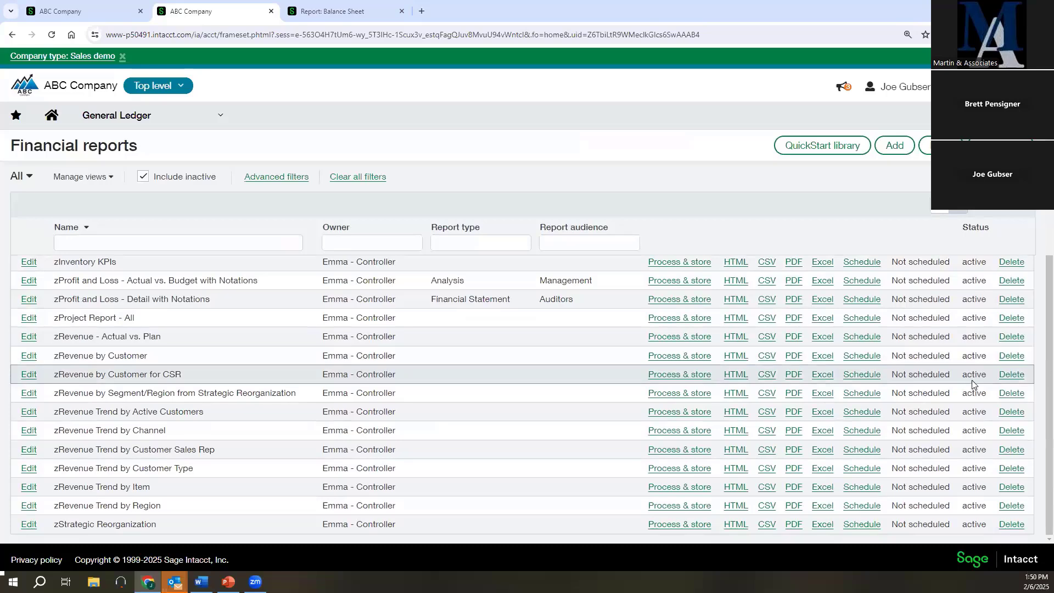
scroll(971, 379, "up", 5)
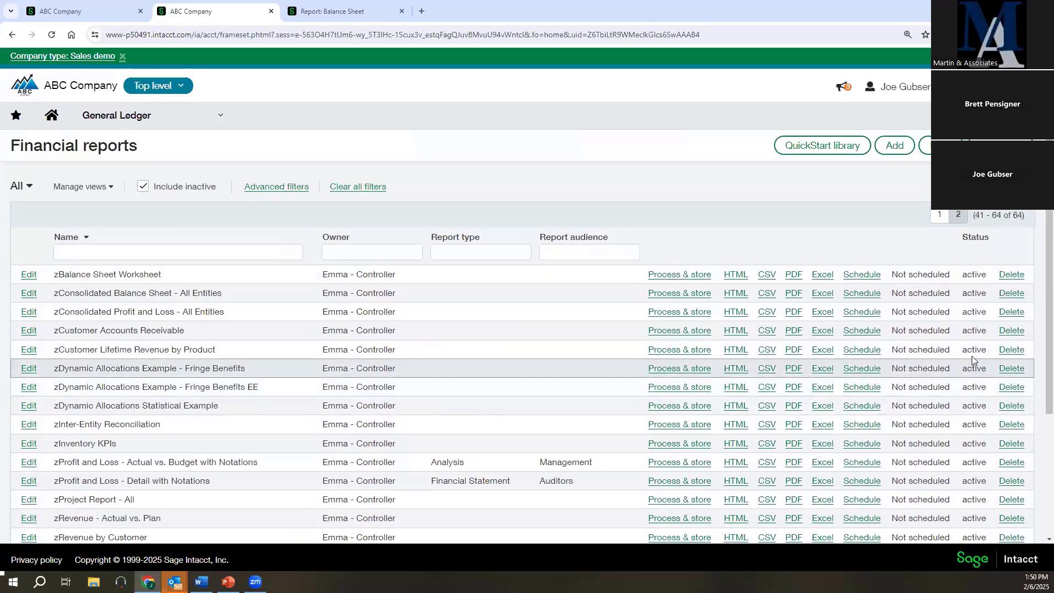
Exclude inactive reports from the Financial reports list and return to the next steps of Balance Sheet - Detail
left_click(143, 187)
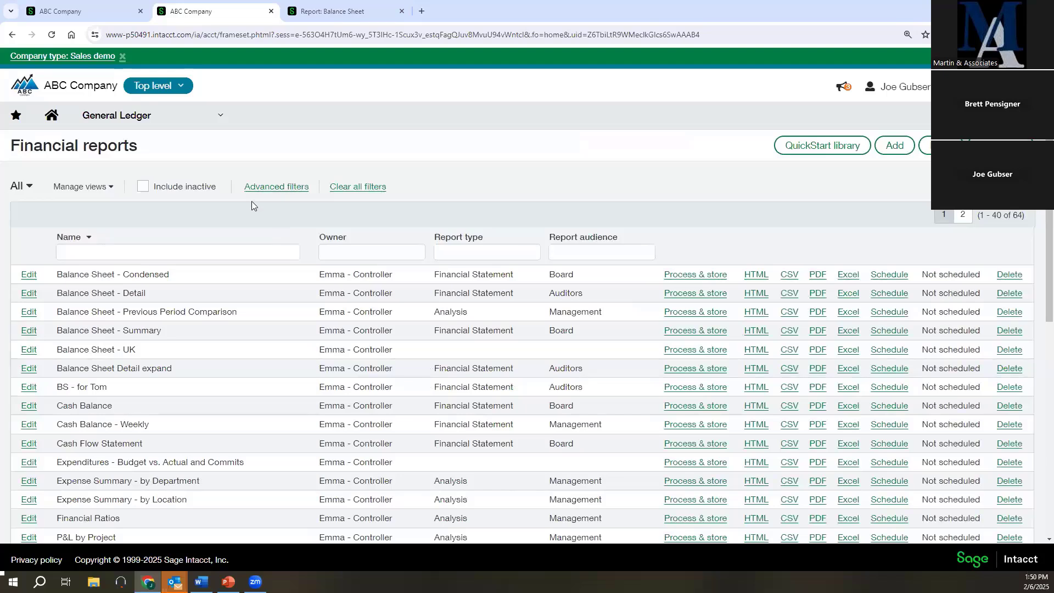
left_click(107, 12)
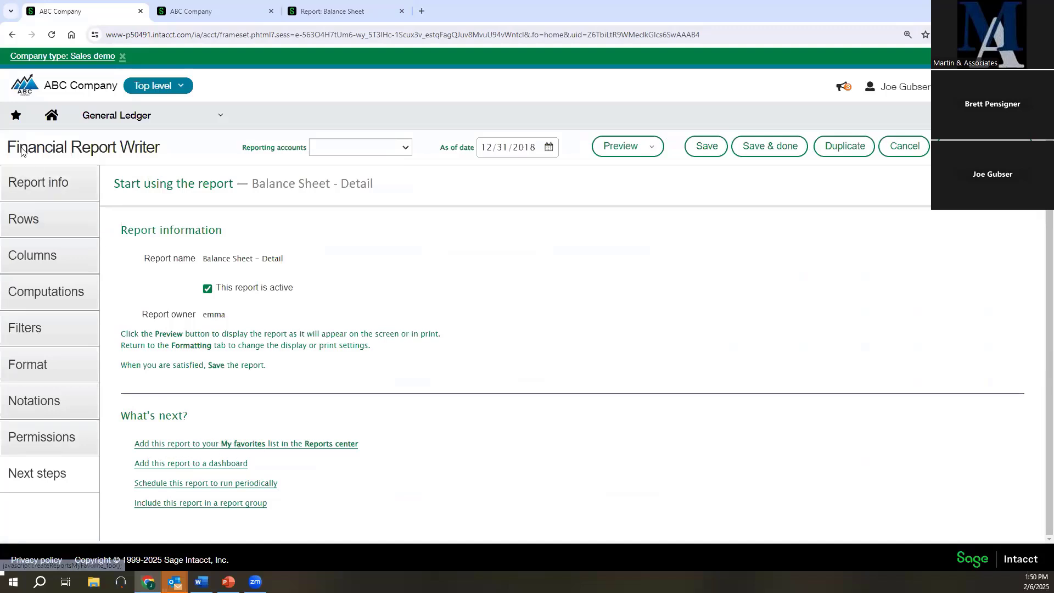
left_click(16, 114)
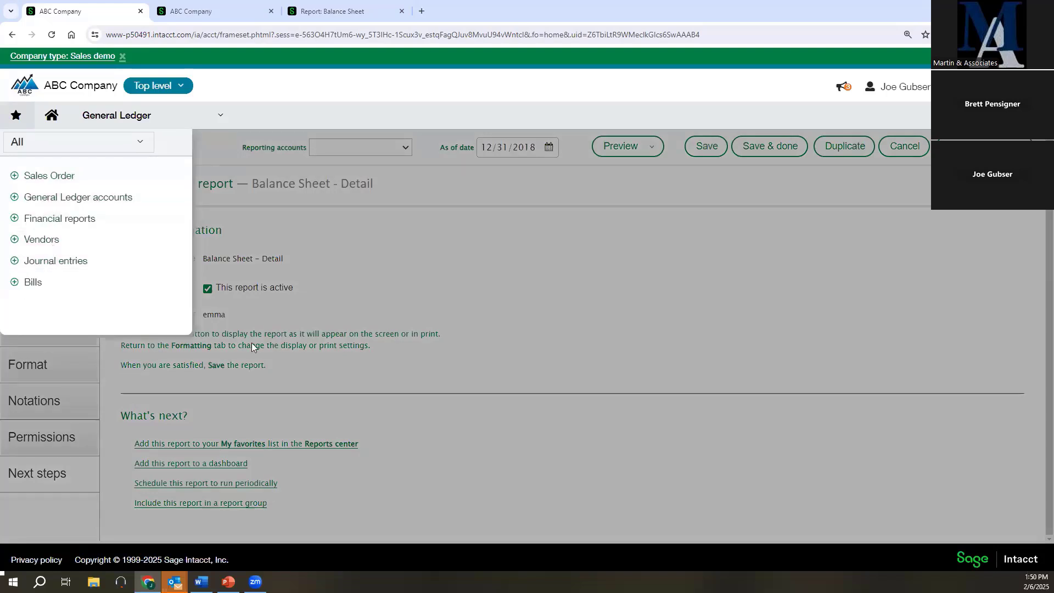
left_click(471, 433)
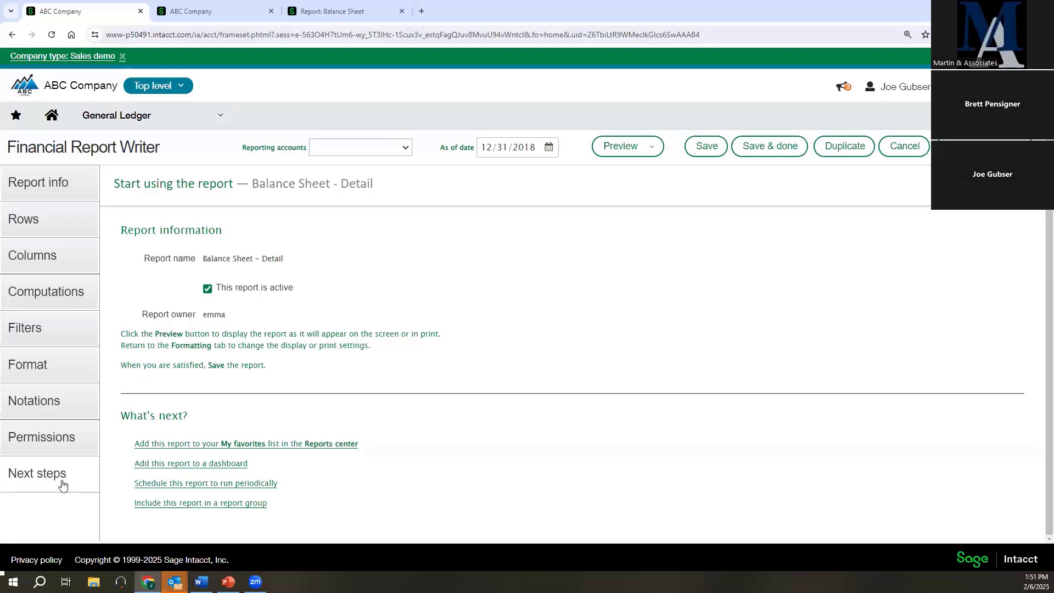
Open the role-based Controller dashboard and examine its report components, including Profit and Loss - Actual vs. Budget and Expense Summary - by Department
left_click(193, 12)
mouse_move(135, 114)
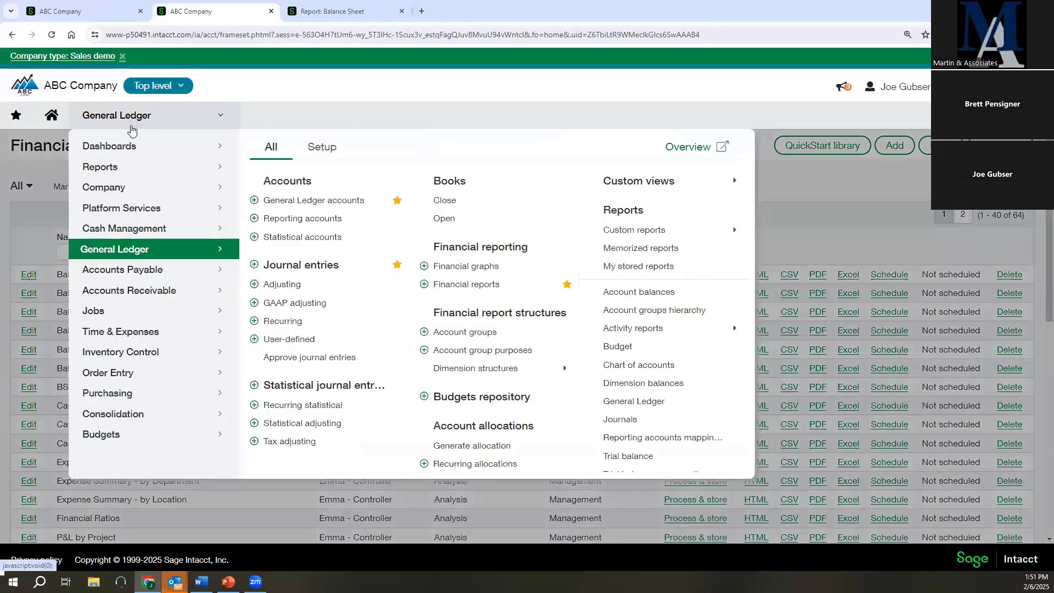
mouse_move(126, 145)
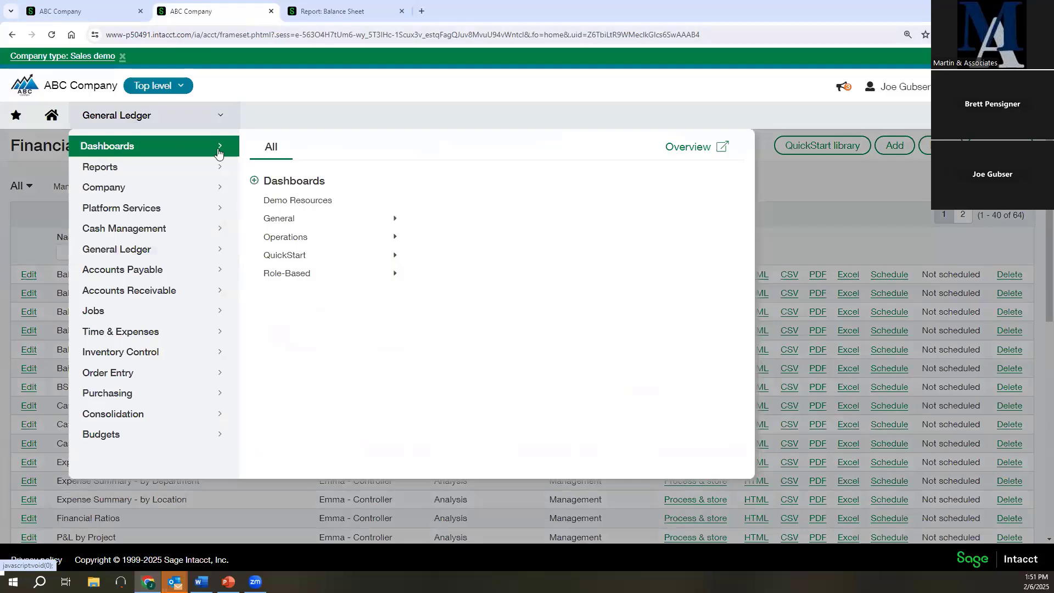
left_click(305, 273)
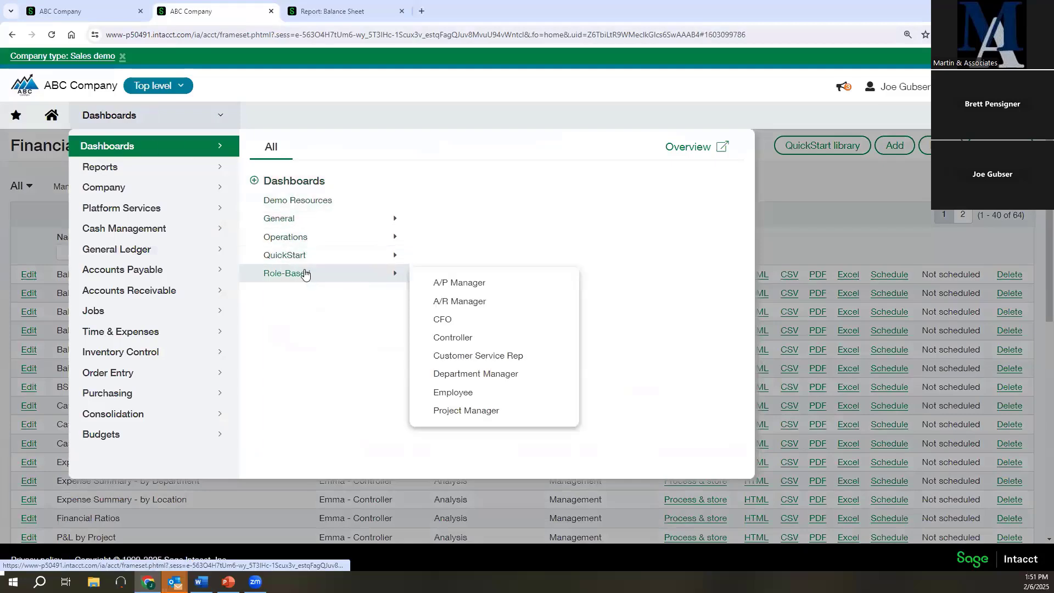
left_click(455, 337)
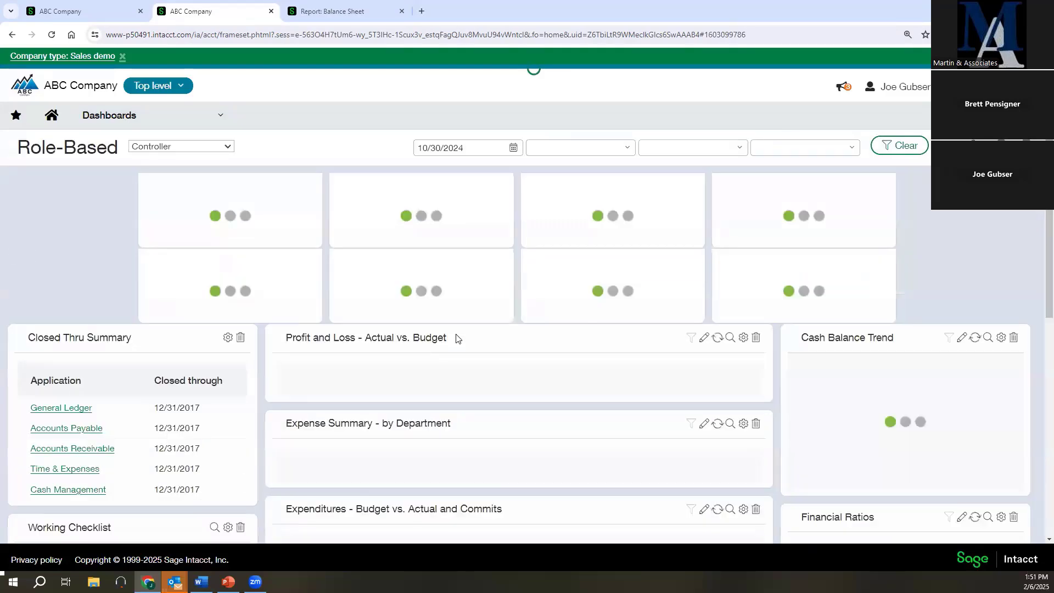
scroll(439, 329, "down", 3)
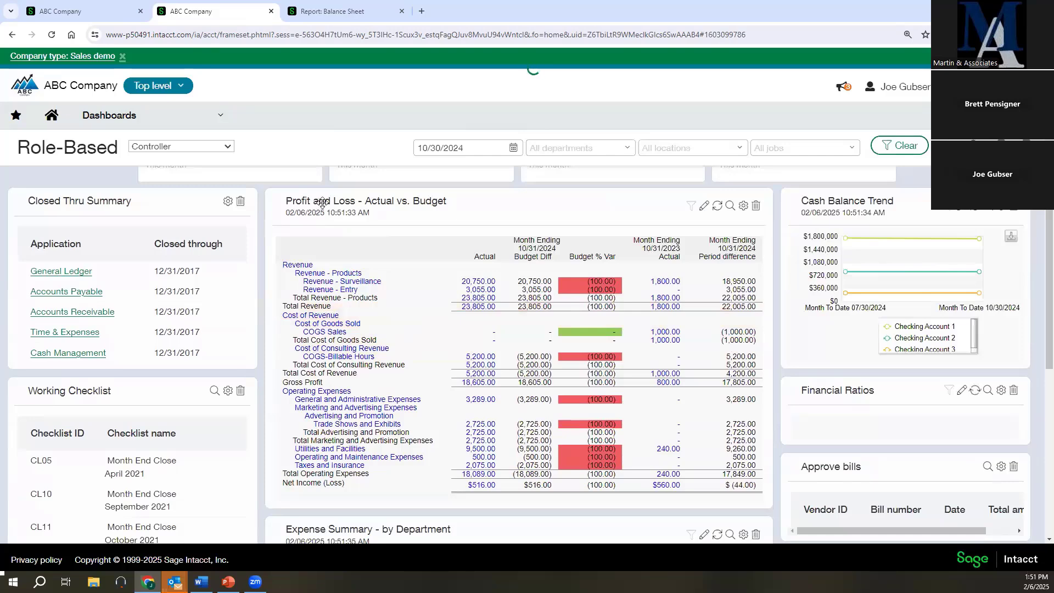
scroll(416, 199, "down", 4)
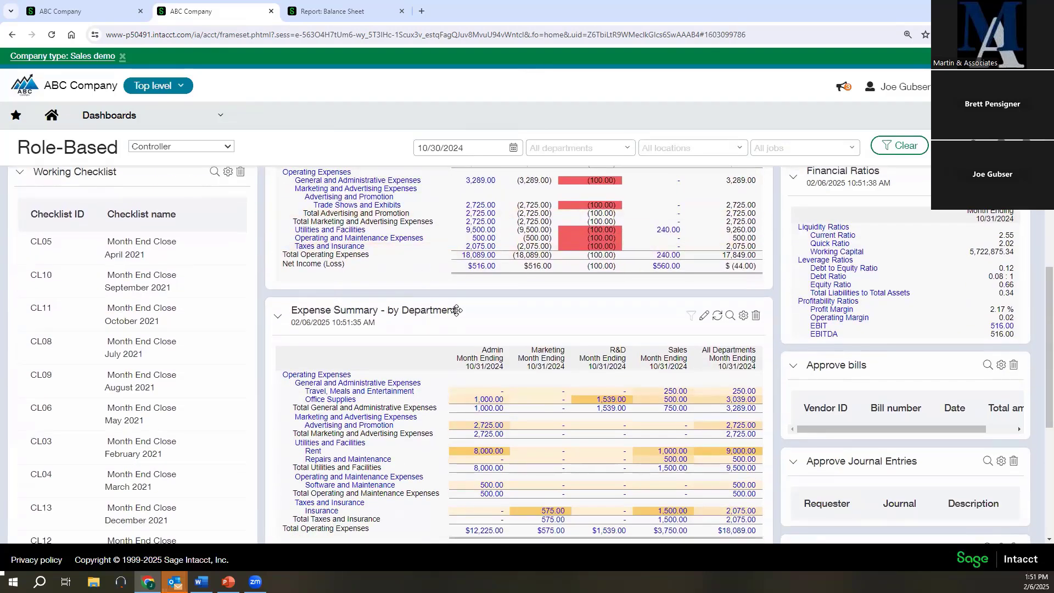
scroll(456, 311, "down", 5)
scroll(436, 317, "up", 10)
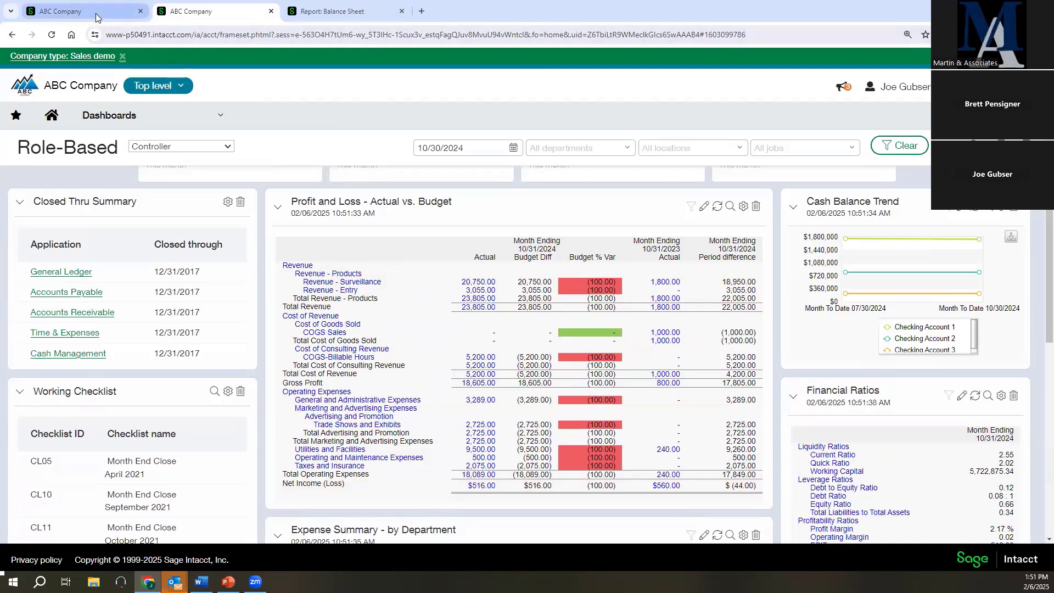
Save the Balance Sheet - Detail report and return to the Financial reports list
left_click(132, 9)
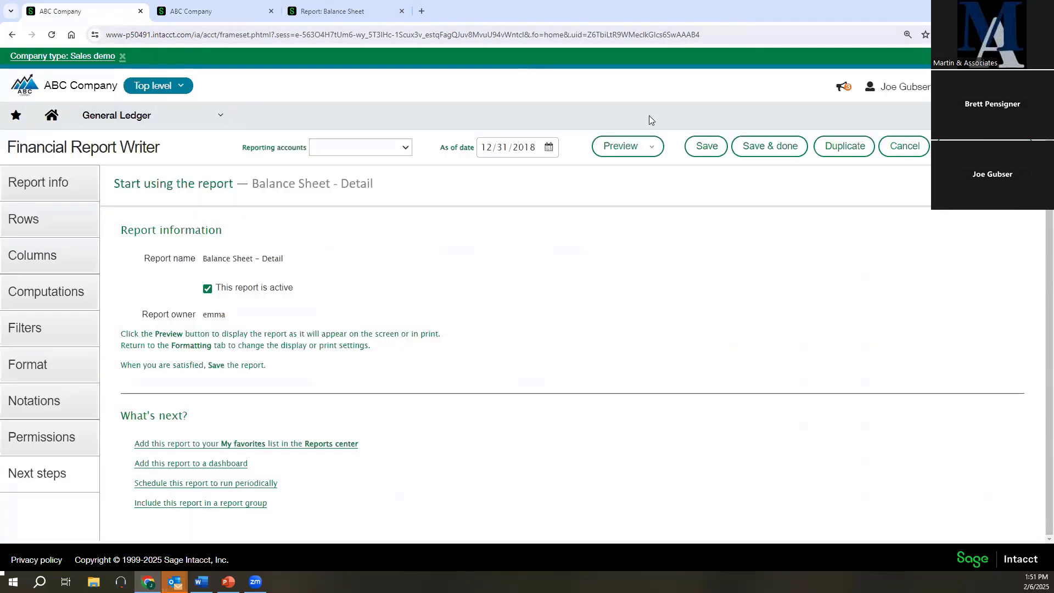
left_click(705, 145)
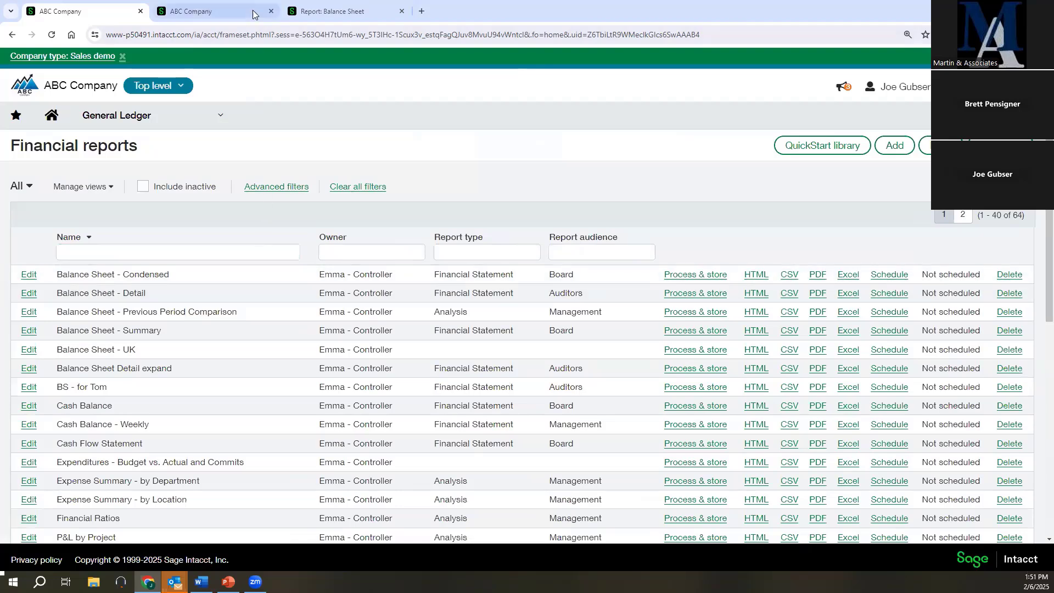
Locate Profit and Loss - Actual vs. Budget in the Financial reports list and compare it with the Controller dashboard component
left_click(226, 13)
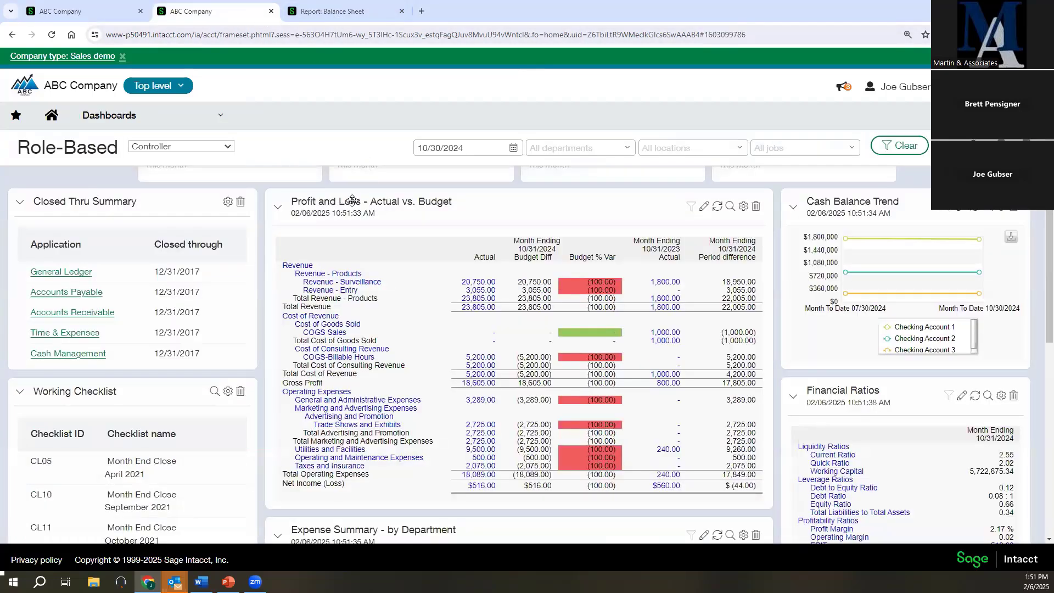
left_click(97, 11)
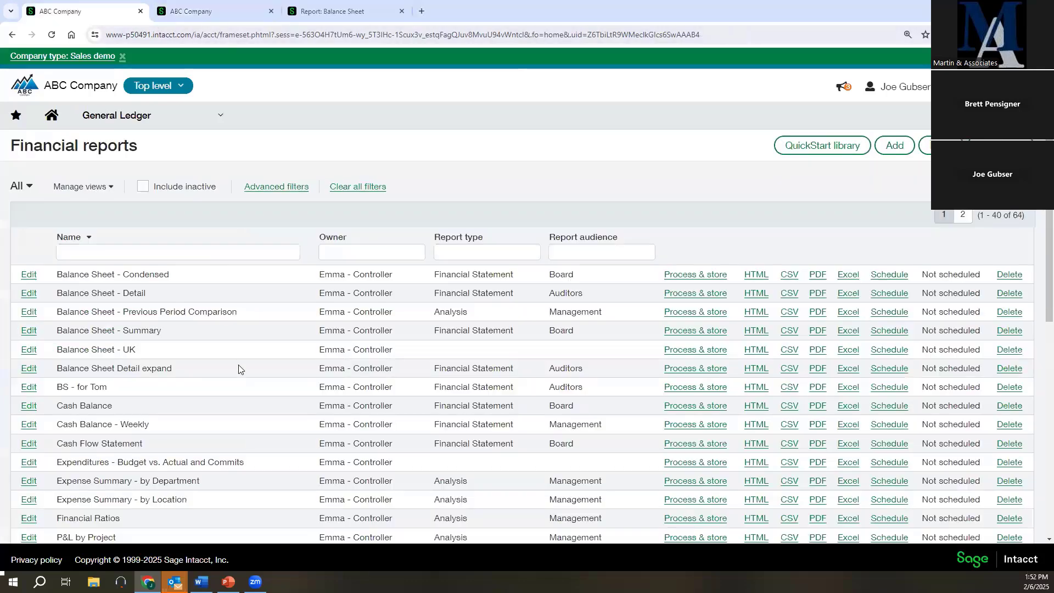
scroll(239, 397, "down", 5)
scroll(239, 401, "down", 1)
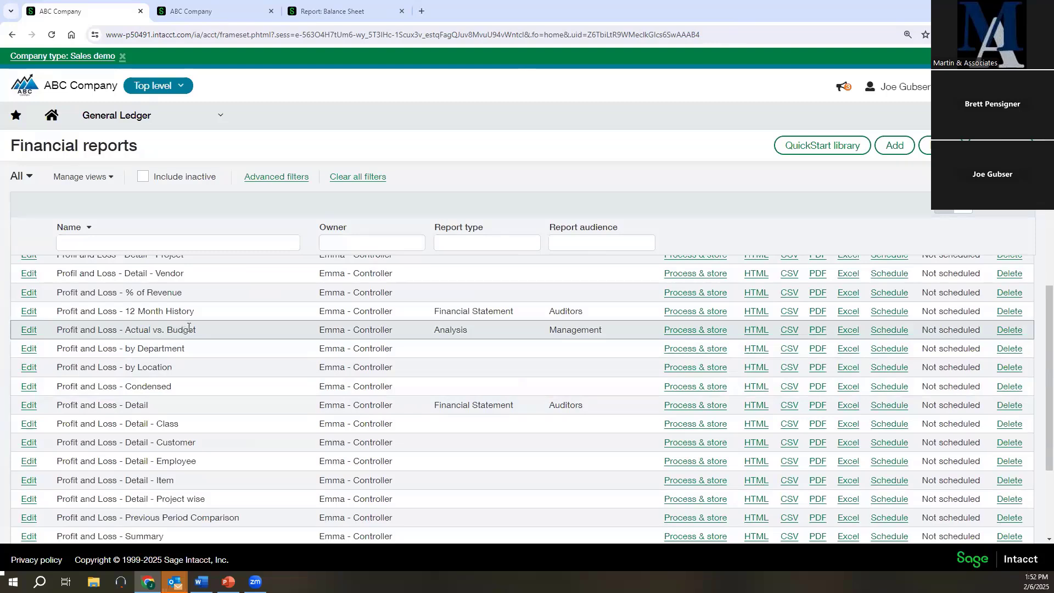
left_click(214, 11)
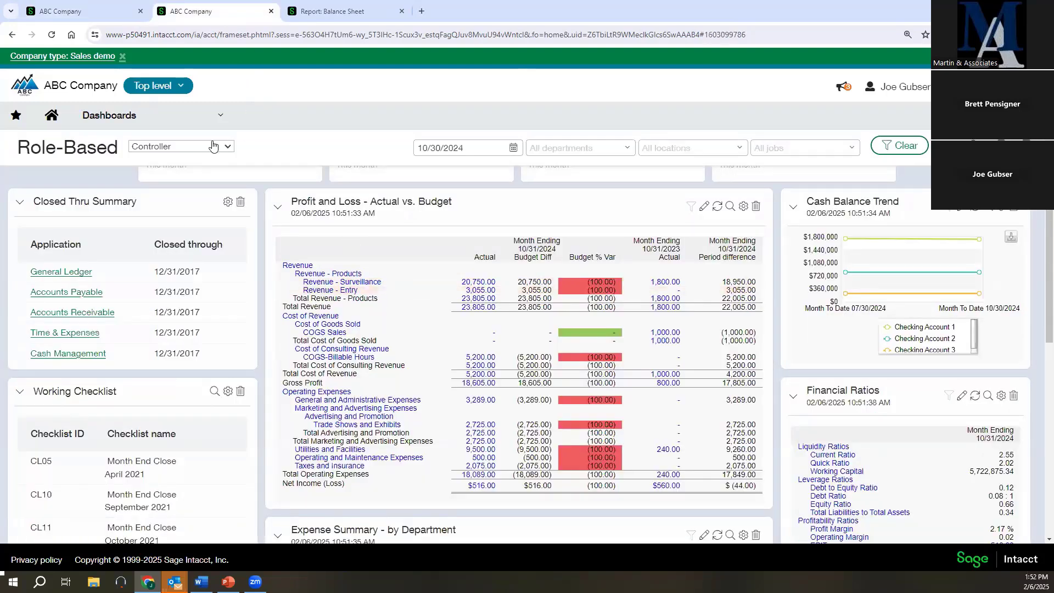
left_click(98, 11)
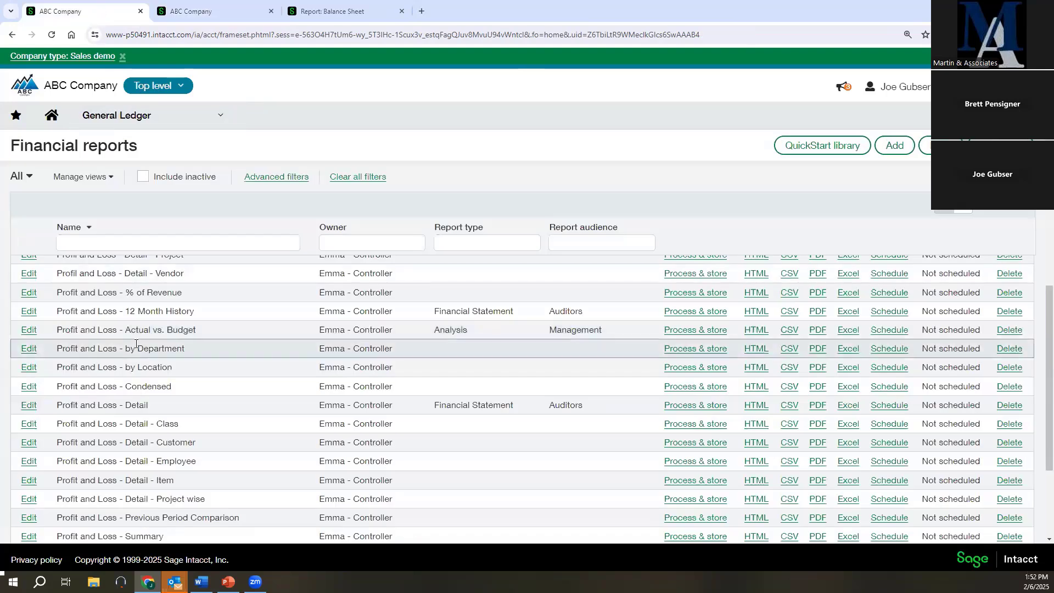
left_click(233, 16)
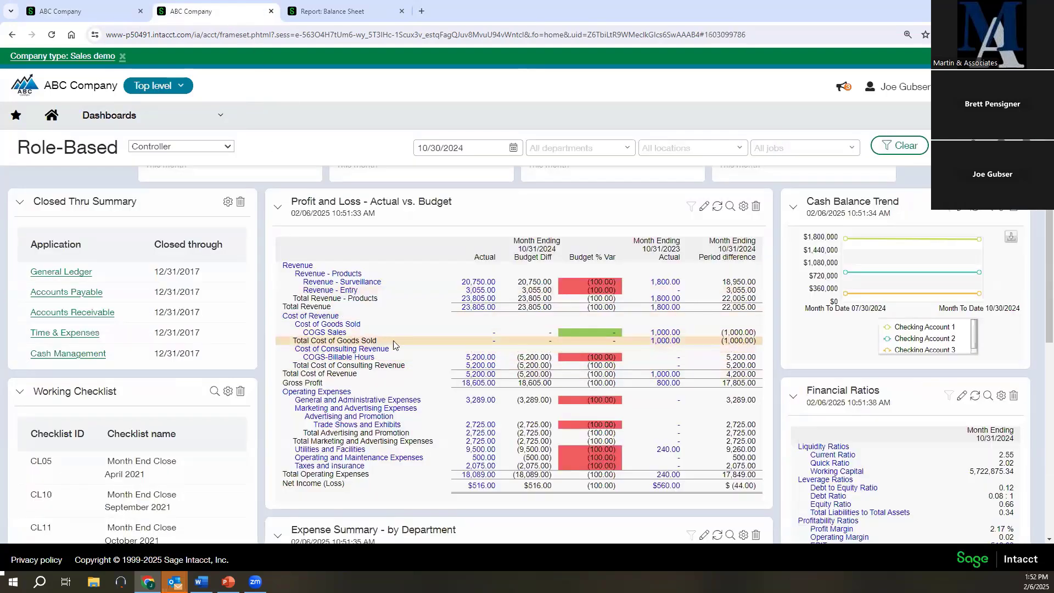
Open the Profit and Loss - Actual vs. Budget definition from its dashboard component, look through its sections, and return to the dashboard
left_click(703, 207)
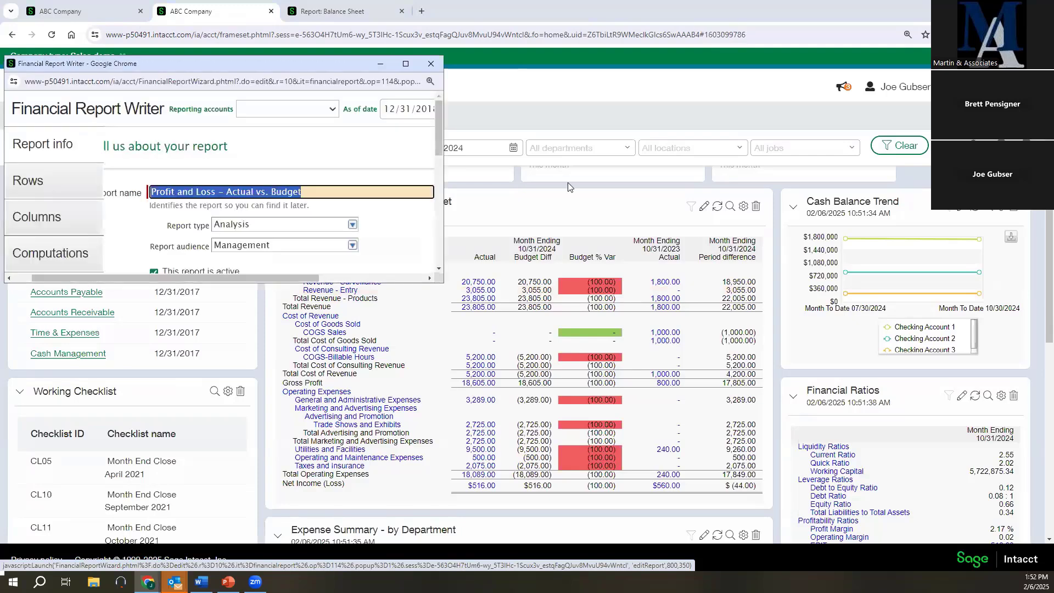
left_click(405, 64)
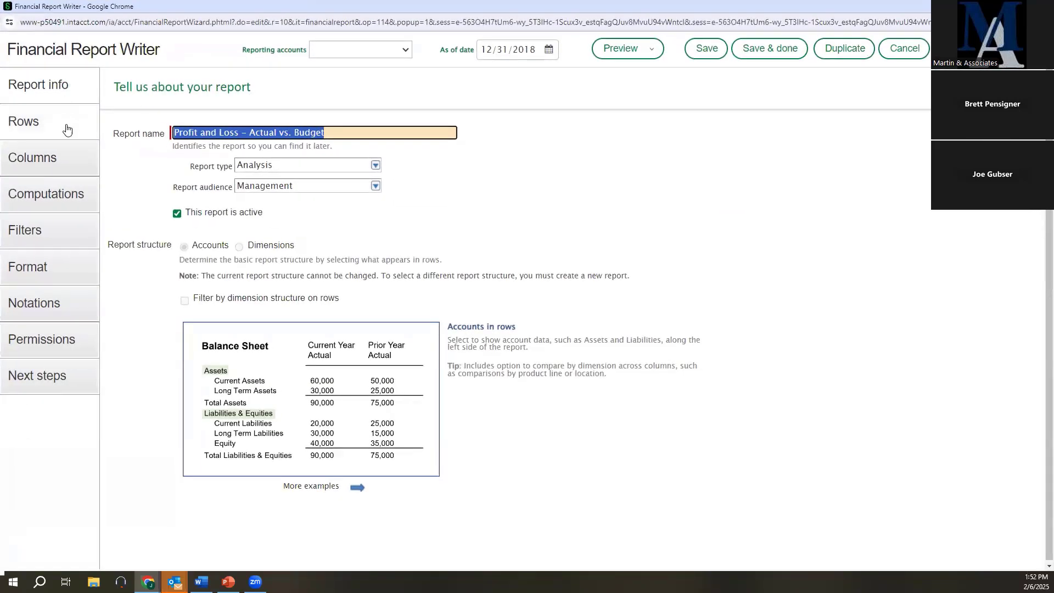
left_click(60, 132)
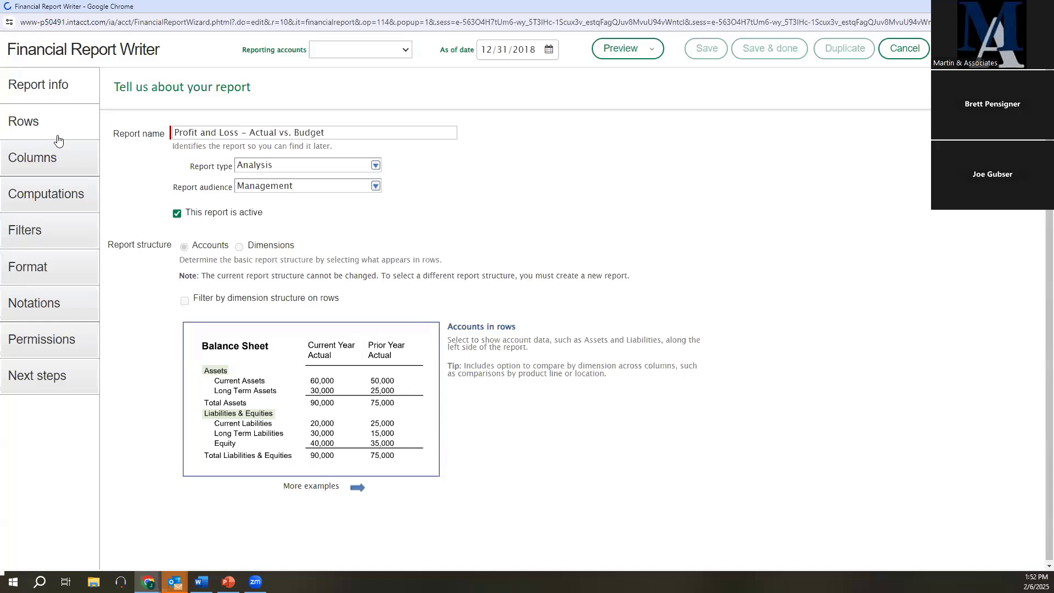
left_click(50, 173)
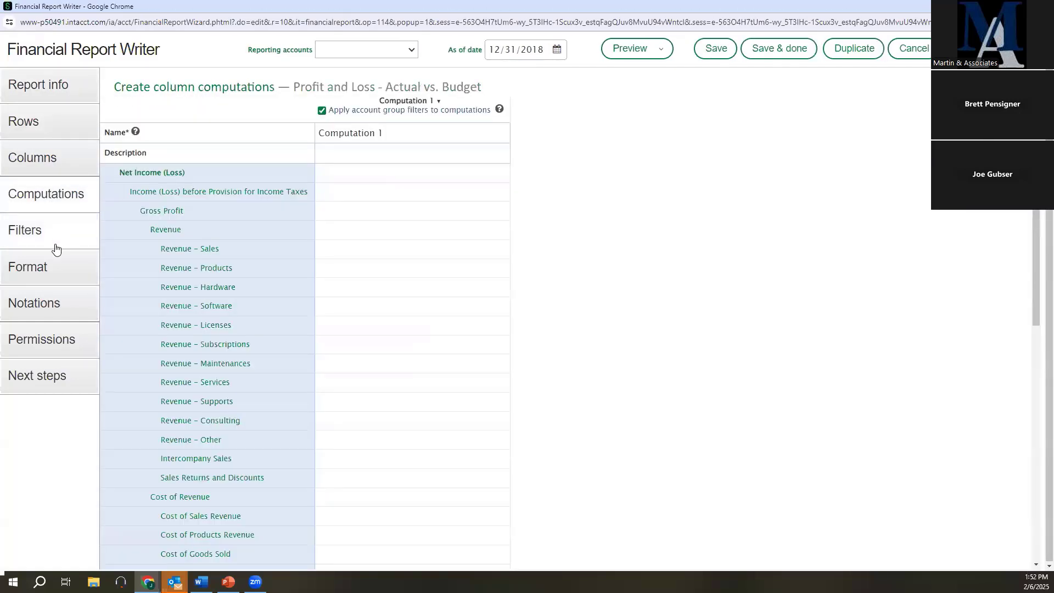
left_click(55, 245)
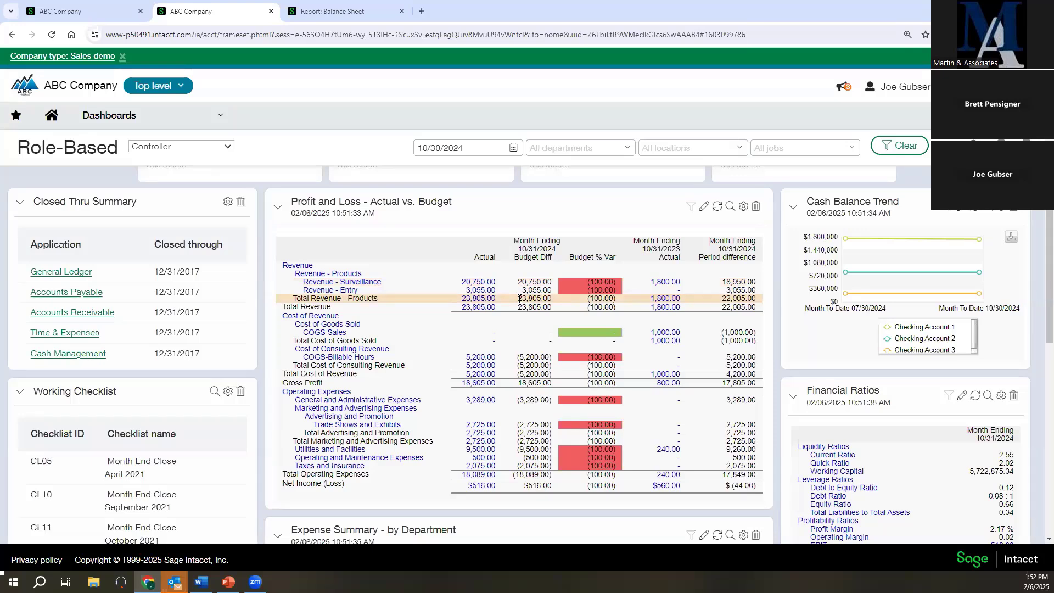
Start a new Controller dashboard component of type Report with Financial report as source, review its options, and discard it
scroll(807, 212, "up", 3)
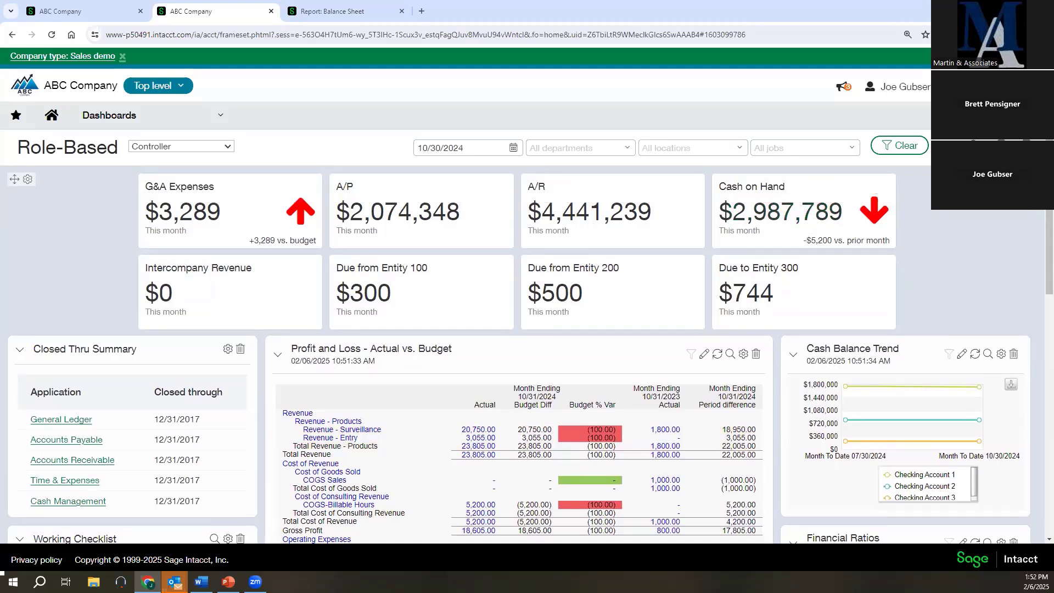
left_click(974, 146)
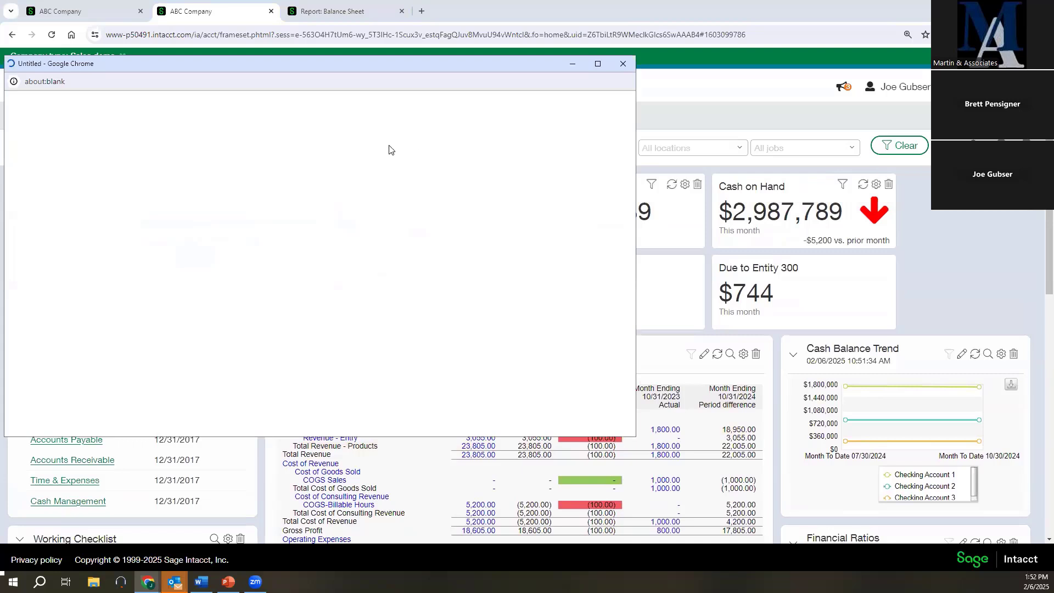
left_click(179, 166)
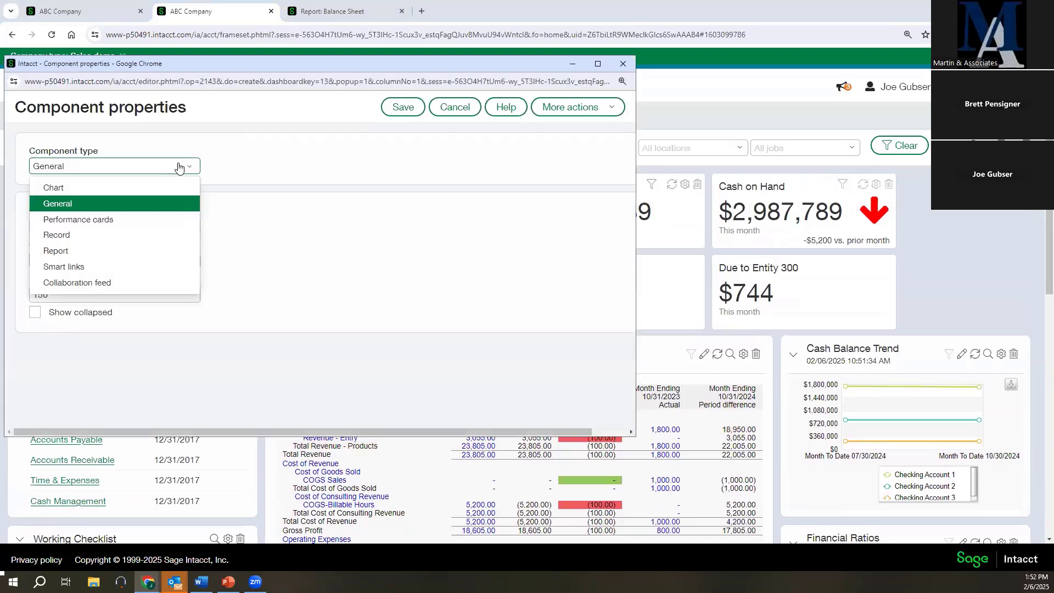
left_click(125, 250)
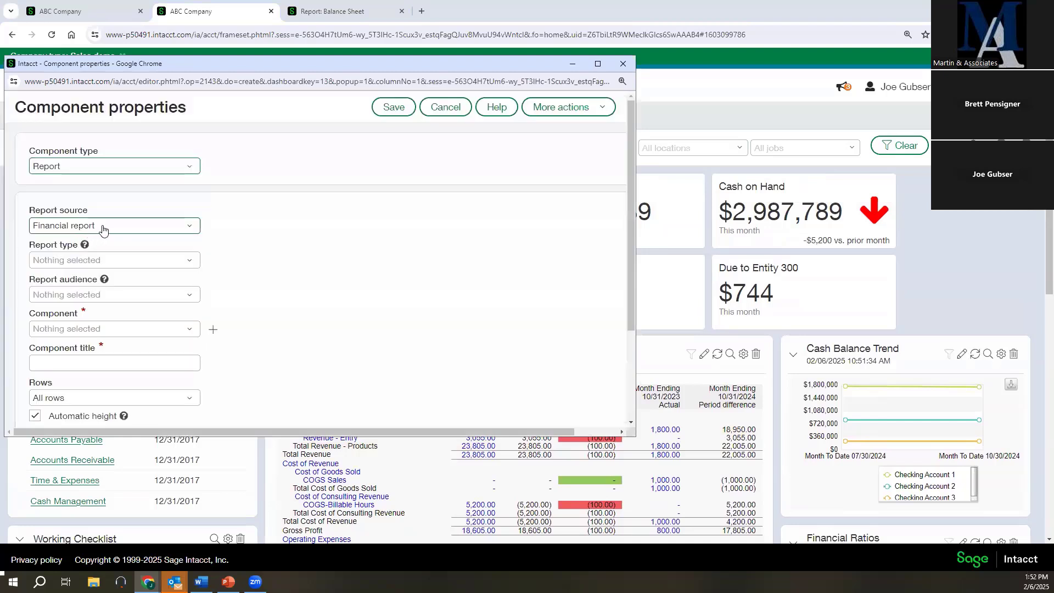
left_click(111, 227)
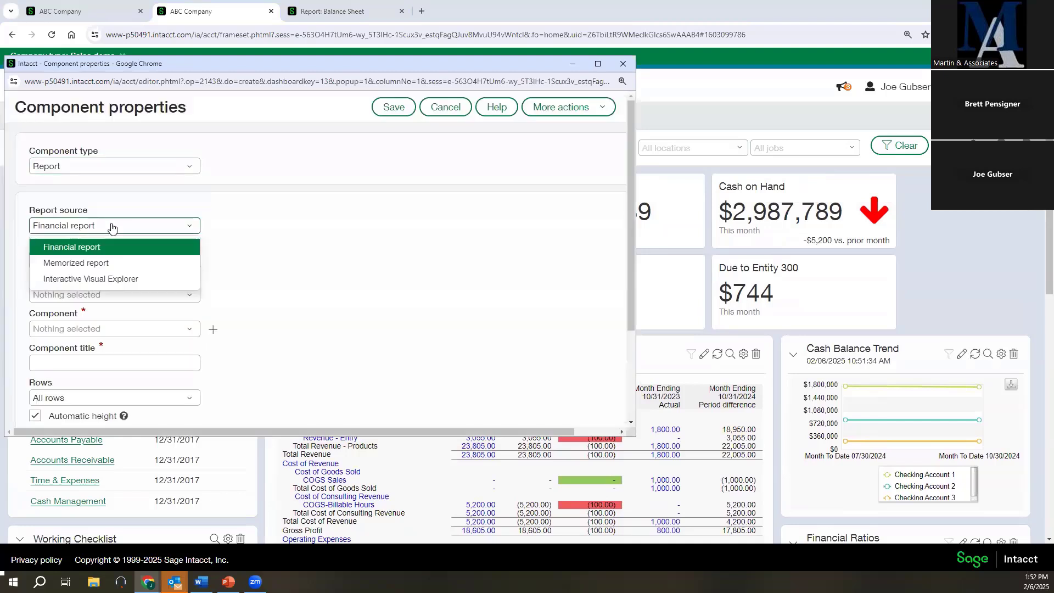
left_click(112, 227)
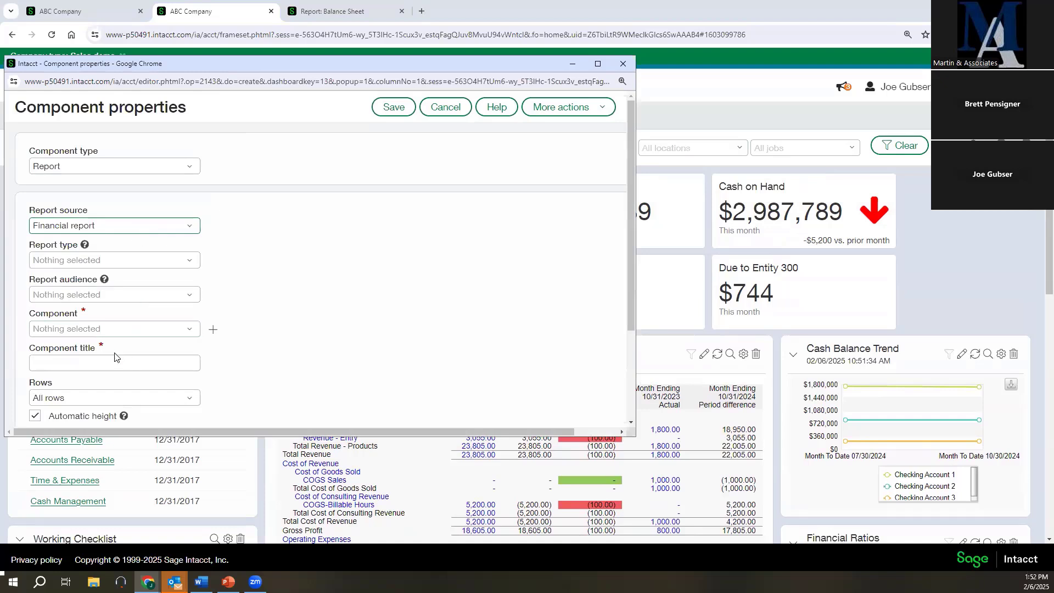
scroll(156, 343, "down", 2)
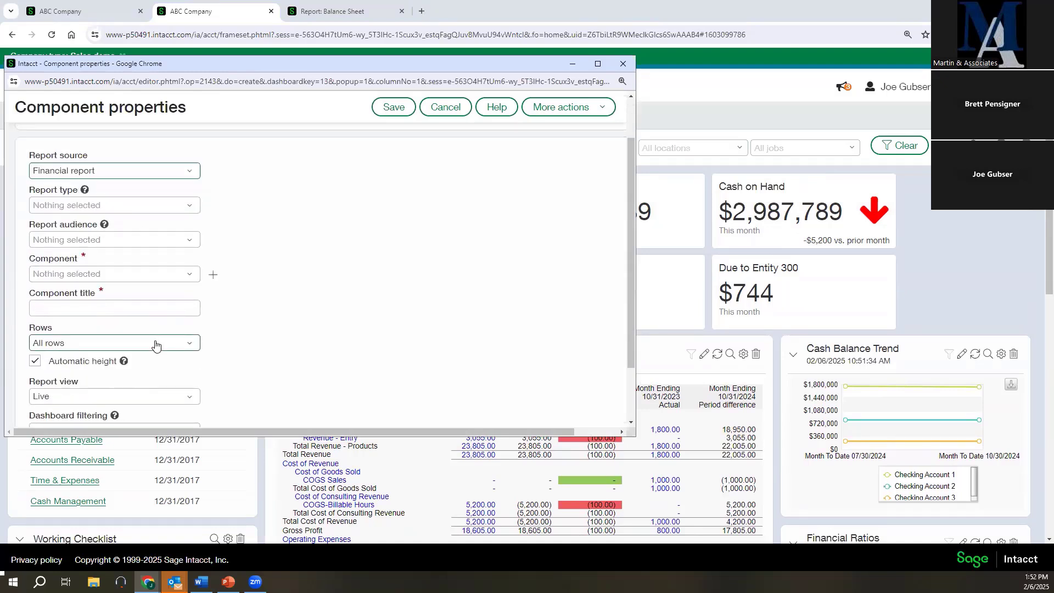
scroll(156, 346, "up", 3)
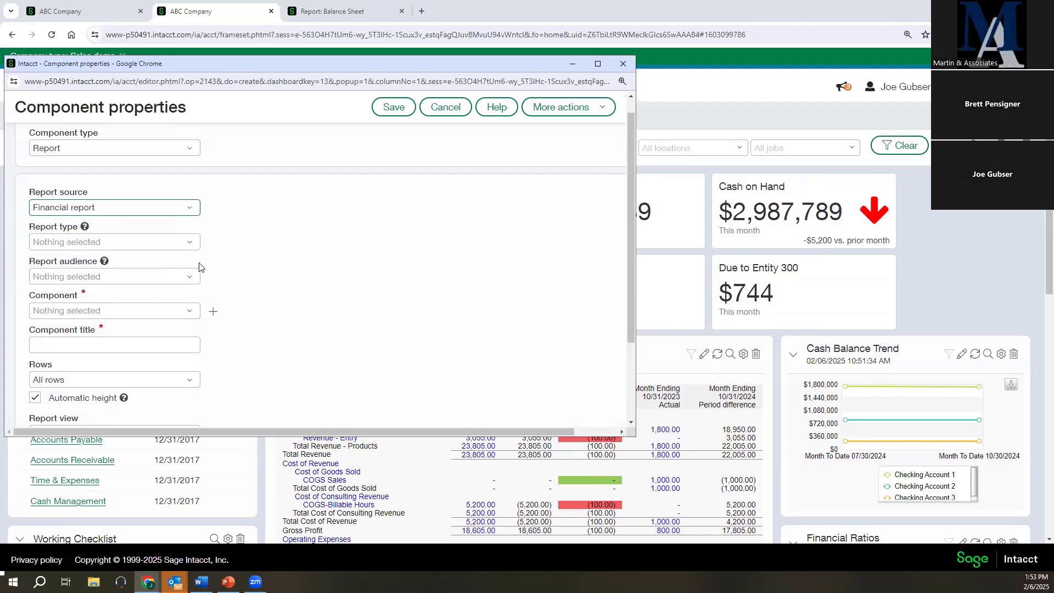
left_click(621, 64)
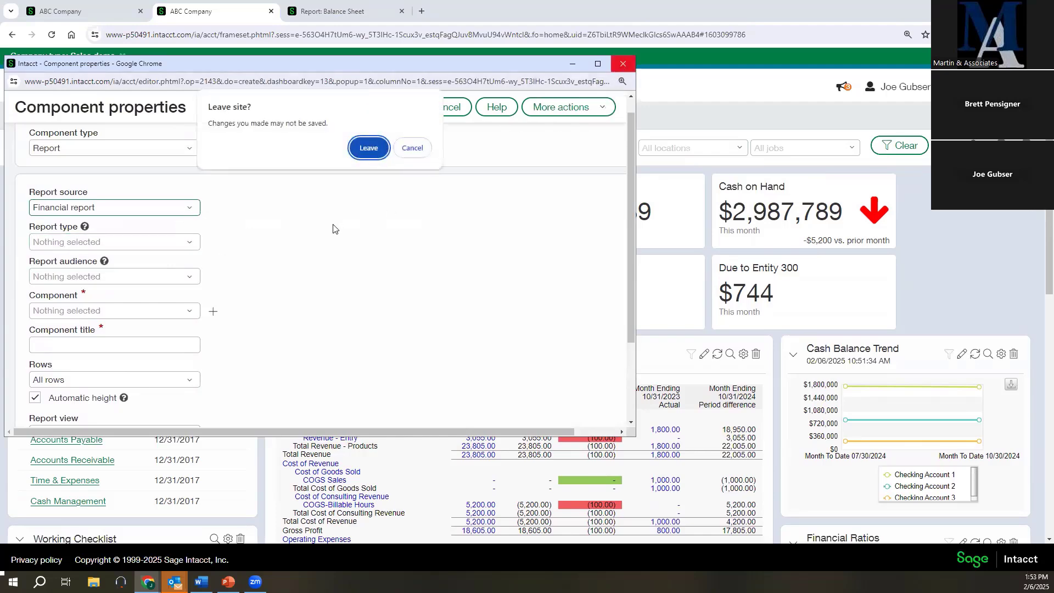
left_click(367, 149)
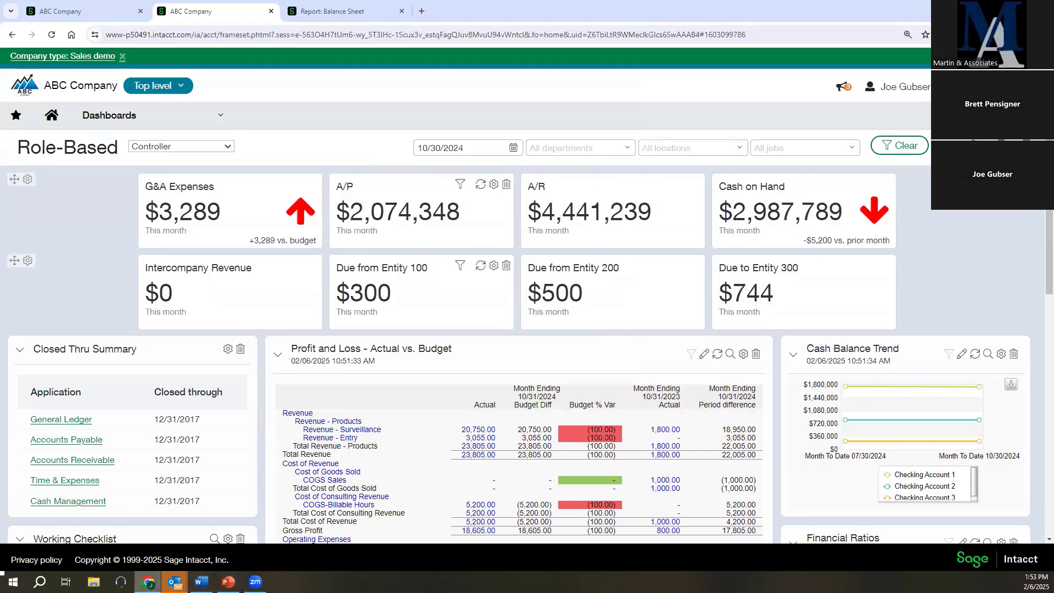
Switch to the PowerPoint presentation, start the slide show from the Demonstration slide, and advance to the Questions slide
left_click(229, 581)
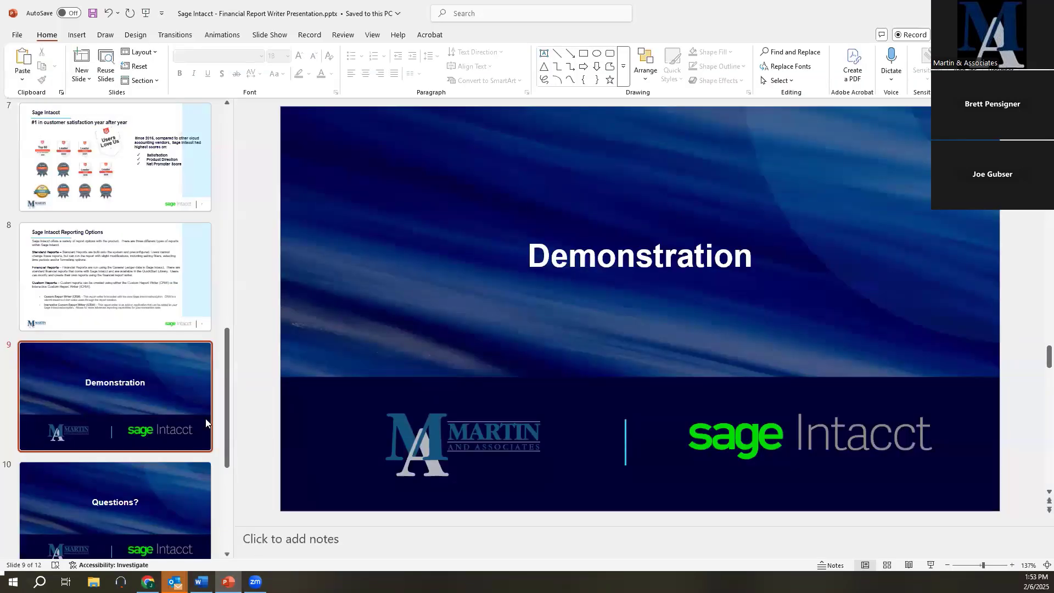
left_click(930, 565)
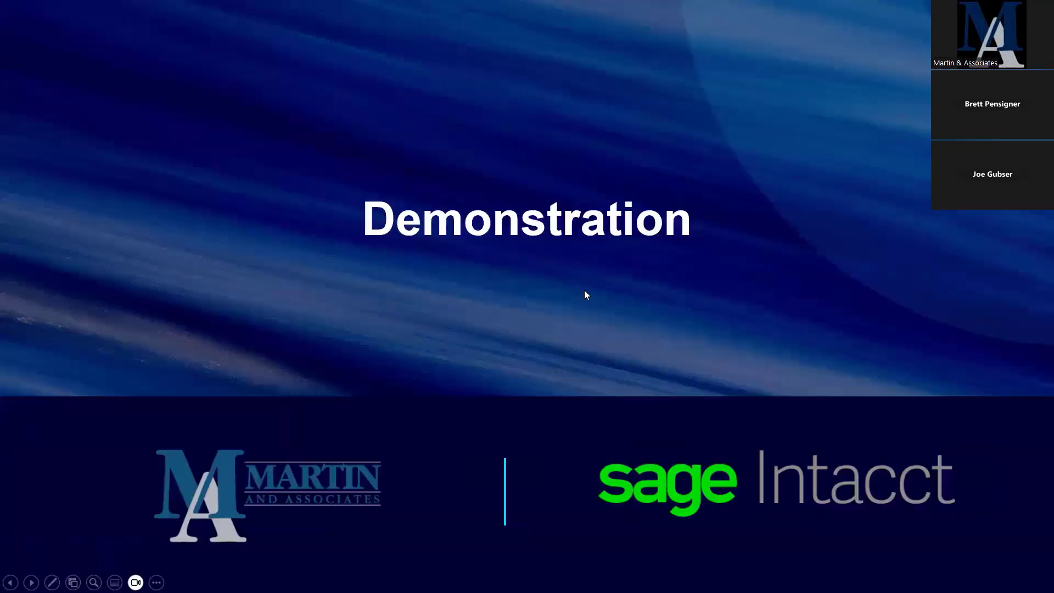
left_click(580, 293)
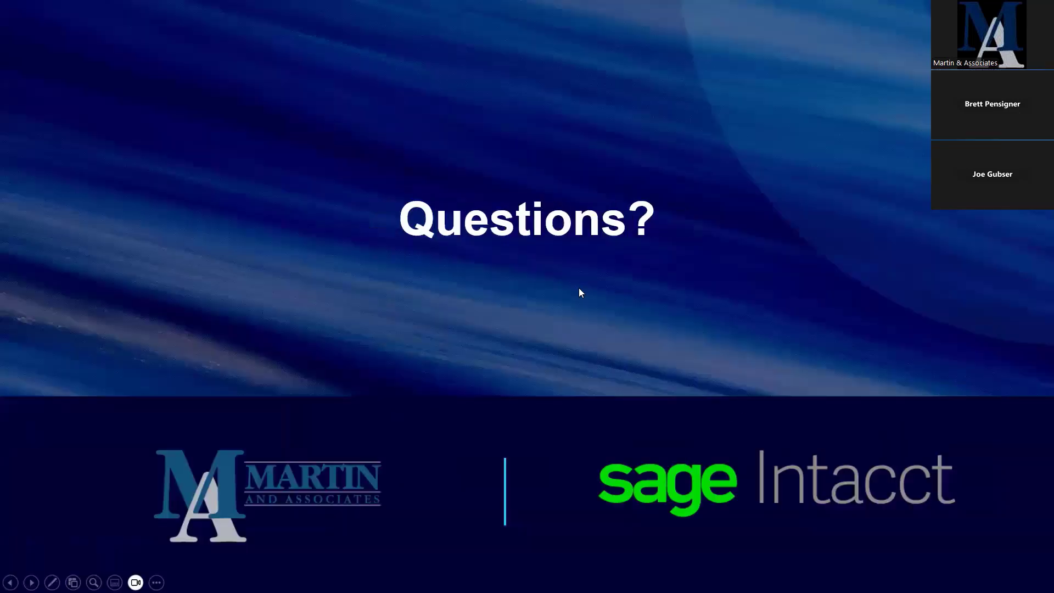